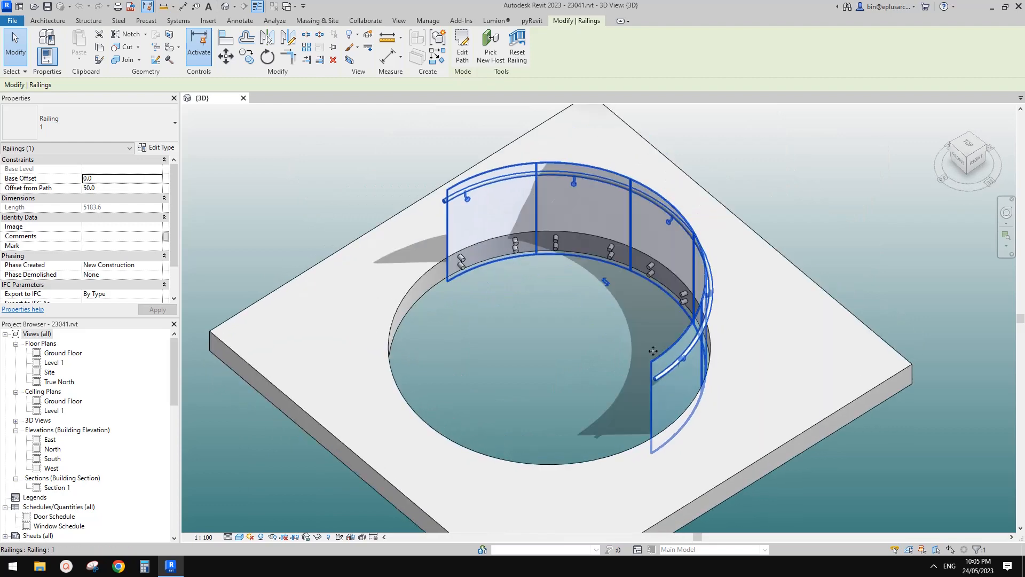
Step: Examine the curved glass railing around the circular floor opening, including its panel joints, handrail and wall-mount brackets
{"action": "key", "text": "Escape"}
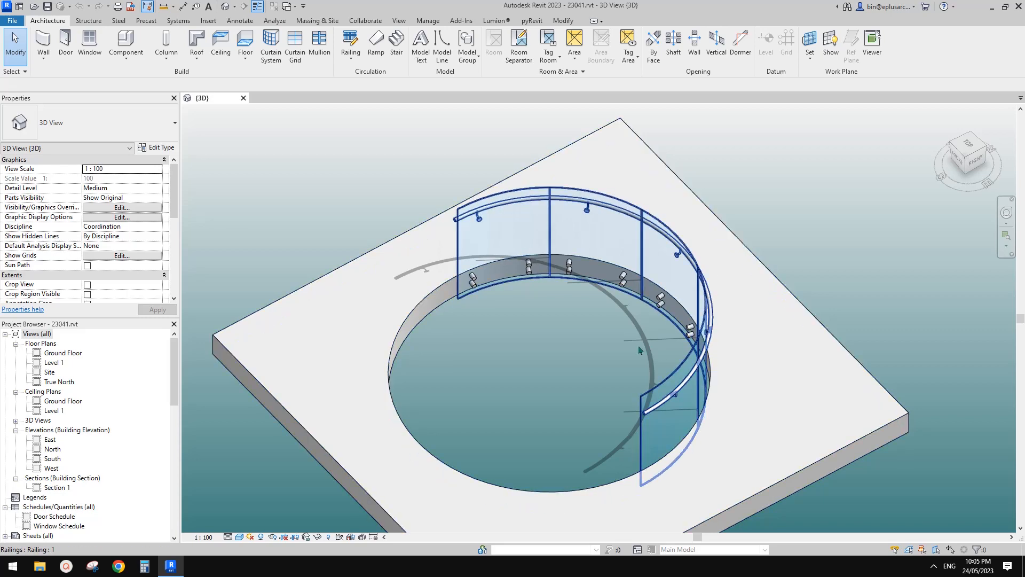
{"action": "scroll", "coordinate": [640, 213], "scroll_direction": "up", "scroll_amount": 8}
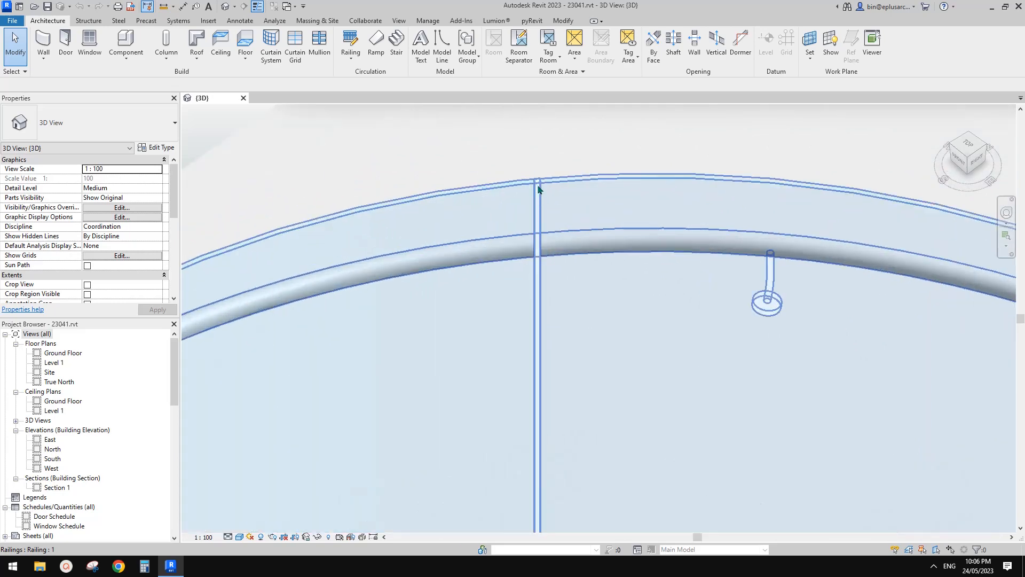
{"action": "scroll", "coordinate": [539, 189], "scroll_direction": "up", "scroll_amount": 4}
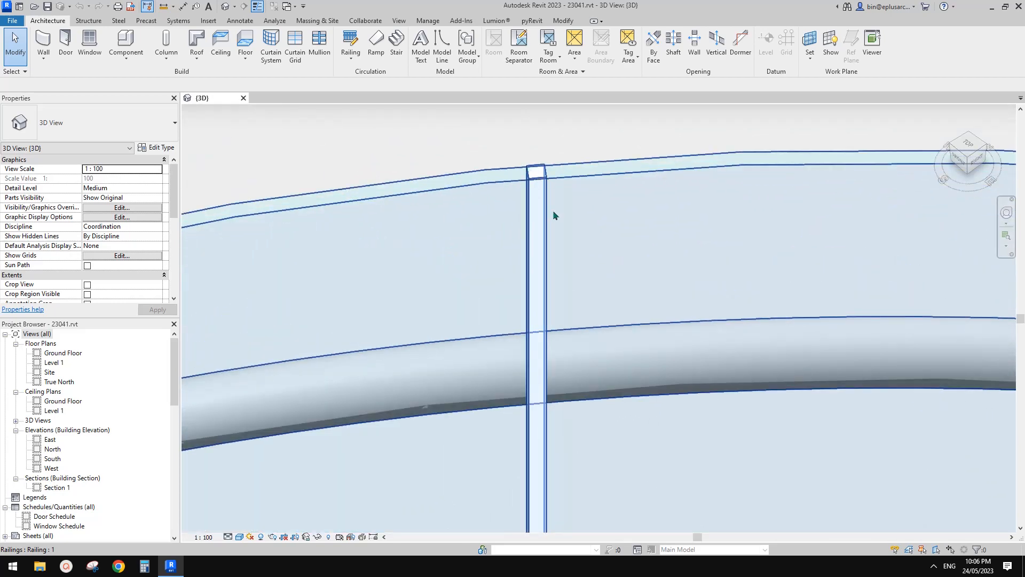
{"action": "scroll", "coordinate": [561, 251], "scroll_direction": "down", "scroll_amount": 6}
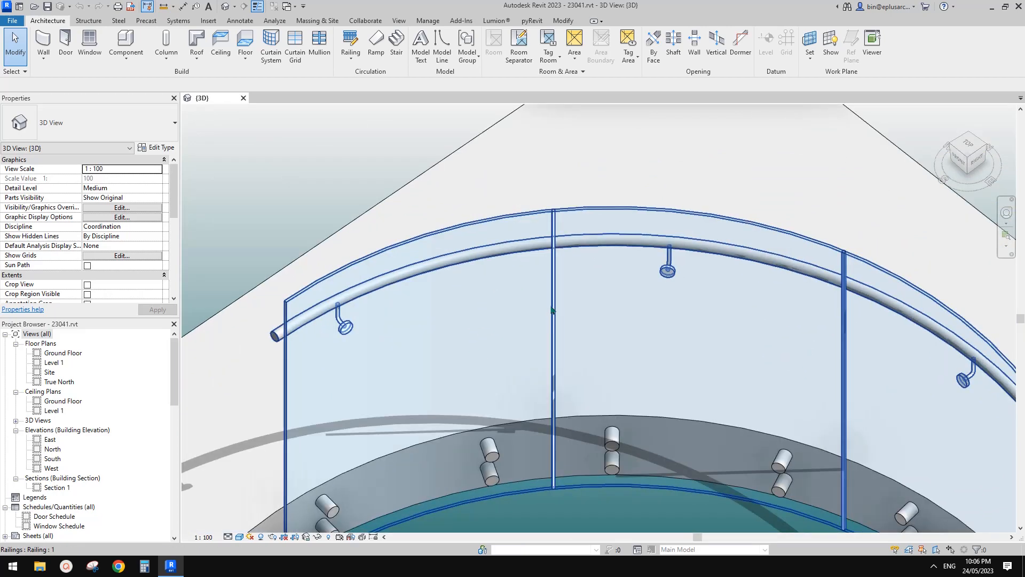
{"action": "scroll", "coordinate": [553, 310], "scroll_direction": "down", "scroll_amount": 6}
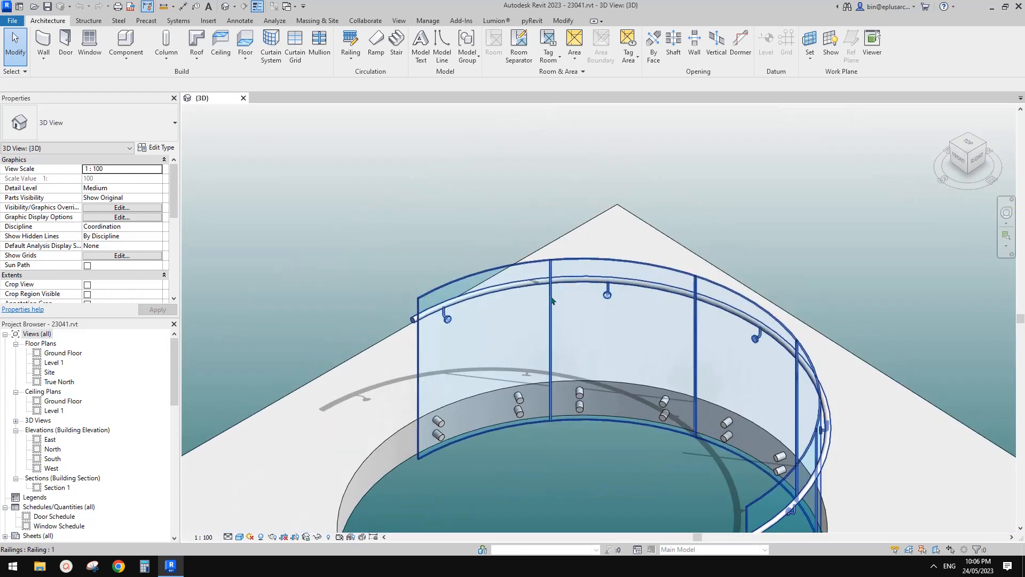
{"action": "middle_click_drag", "start_coordinate": [549, 324], "coordinate": [620, 279], "text": "shift"}
{"action": "middle_click_drag", "start_coordinate": [645, 322], "coordinate": [616, 338], "text": "shift"}
{"action": "scroll", "coordinate": [647, 333], "scroll_direction": "down", "scroll_amount": 1}
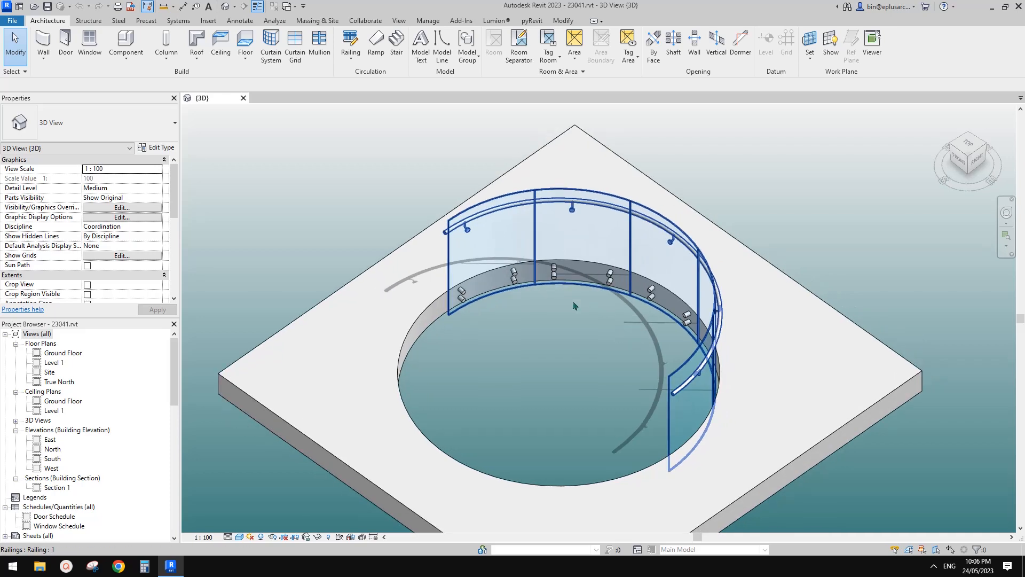
{"action": "middle_click_drag", "start_coordinate": [574, 302], "coordinate": [556, 290]}
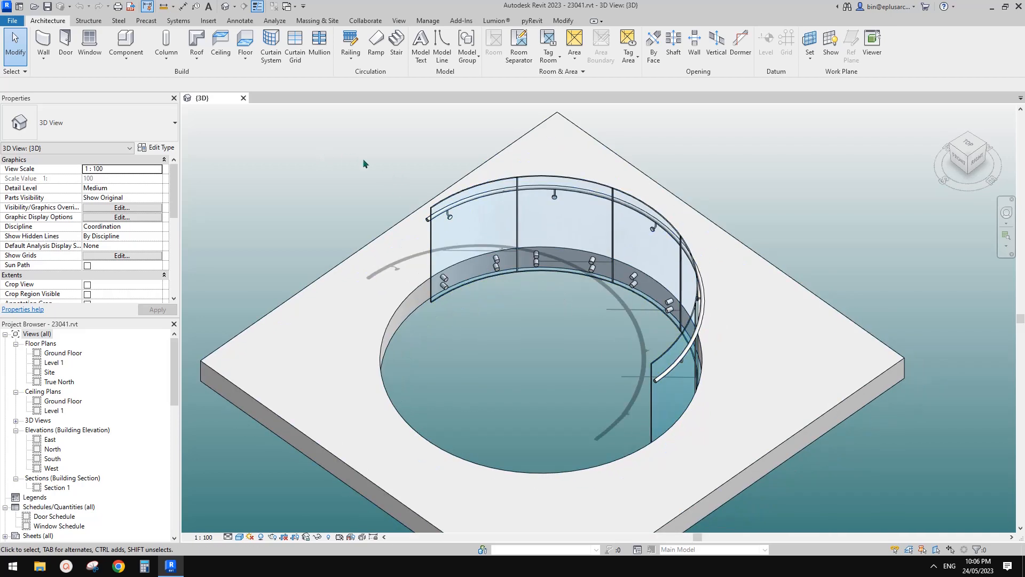
{"action": "middle_click_drag", "start_coordinate": [365, 163], "coordinate": [405, 181]}
{"action": "scroll", "coordinate": [405, 181], "scroll_direction": "down", "scroll_amount": 3}
{"action": "middle_click_drag", "start_coordinate": [587, 272], "coordinate": [513, 285], "text": "shift"}
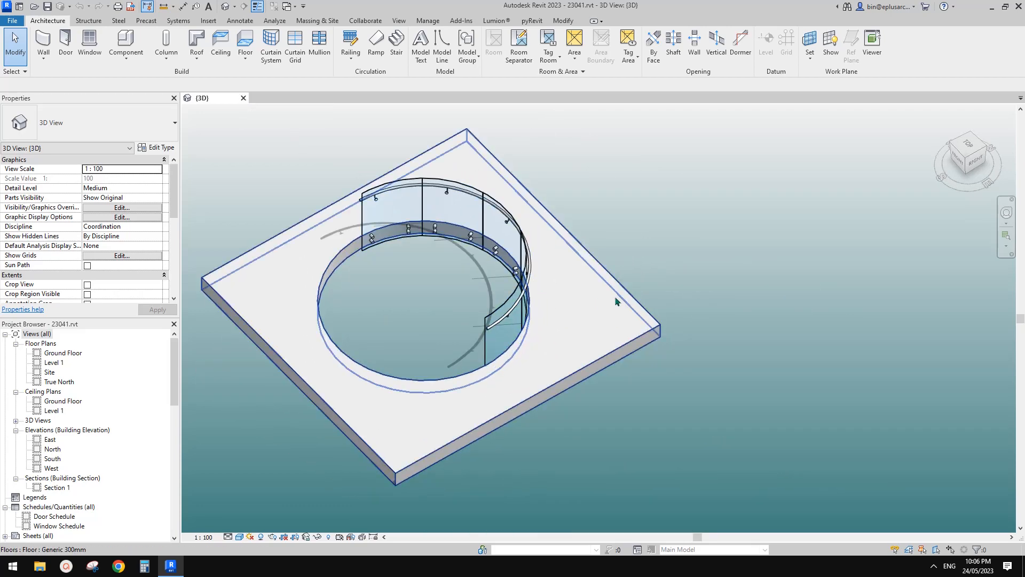
{"action": "middle_click_drag", "start_coordinate": [617, 301], "coordinate": [572, 302], "text": "shift"}
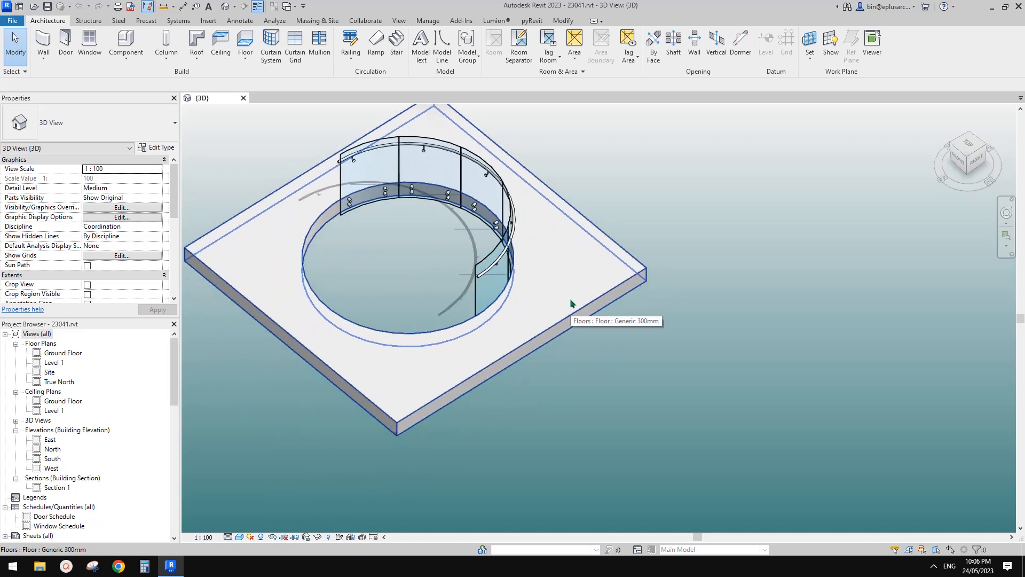
Step: Try to copy the floor together with its curved railing and all the fixings along the opening edge
{"action": "scroll", "coordinate": [572, 301], "scroll_direction": "down", "scroll_amount": 3}
{"action": "left_click_drag", "start_coordinate": [653, 197], "coordinate": [496, 308]}
{"action": "key", "text": "c"}
{"action": "key", "text": "o"}
{"action": "left_click", "coordinate": [484, 271]}
{"action": "middle_click_drag", "start_coordinate": [538, 293], "coordinate": [425, 291]}
{"action": "left_click", "coordinate": [701, 329]}
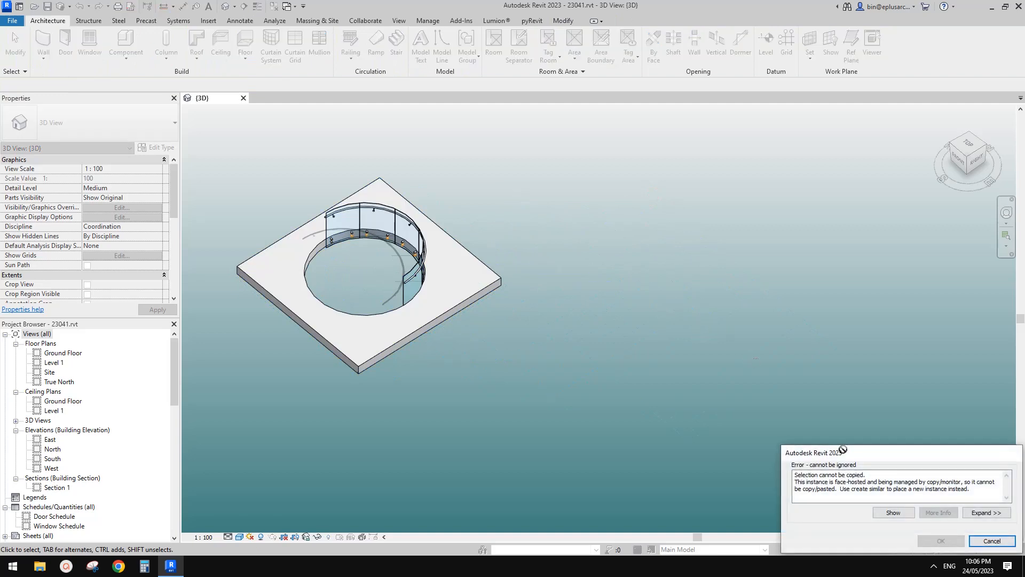
{"action": "left_click", "coordinate": [1006, 545]}
Step: Copy only the curved railing and the floor slab to the empty area beside the original model
{"action": "scroll", "coordinate": [374, 261], "scroll_direction": "up", "scroll_amount": 2}
{"action": "left_click", "coordinate": [362, 224]}
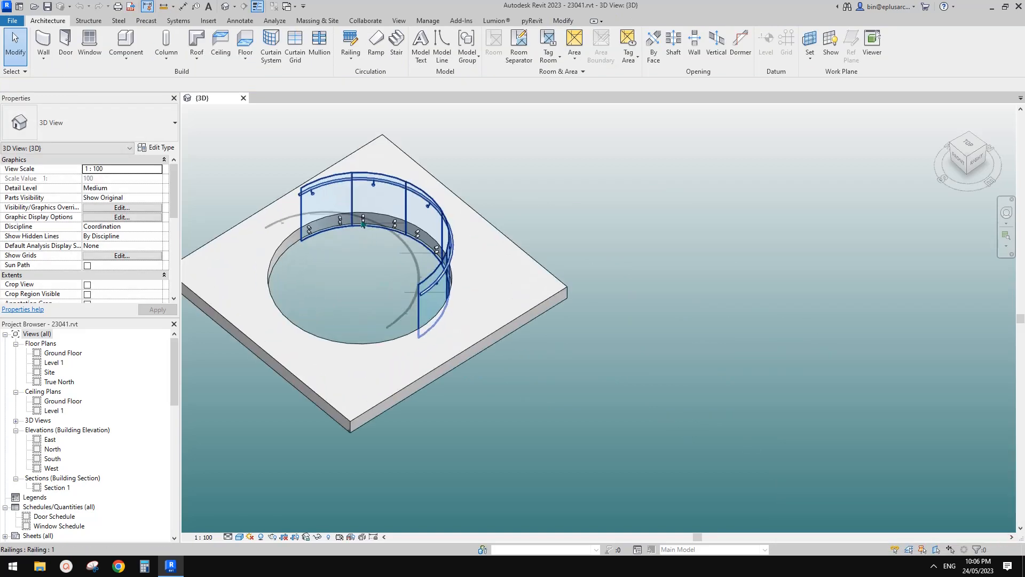
{"action": "middle_click_drag", "start_coordinate": [388, 232], "coordinate": [451, 232]}
{"action": "left_click", "coordinate": [453, 229]}
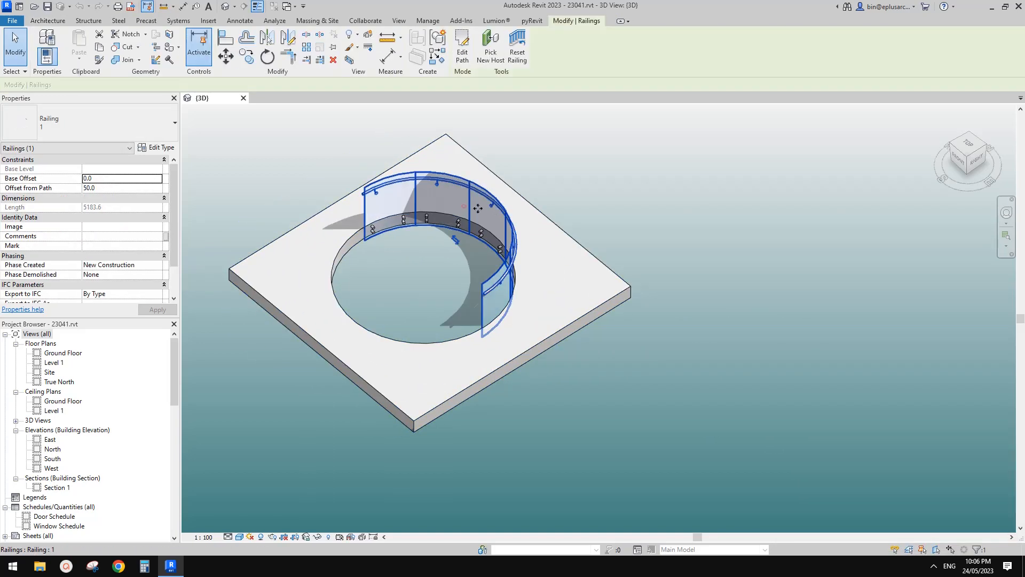
{"action": "left_click", "coordinate": [615, 301], "text": "ctrl"}
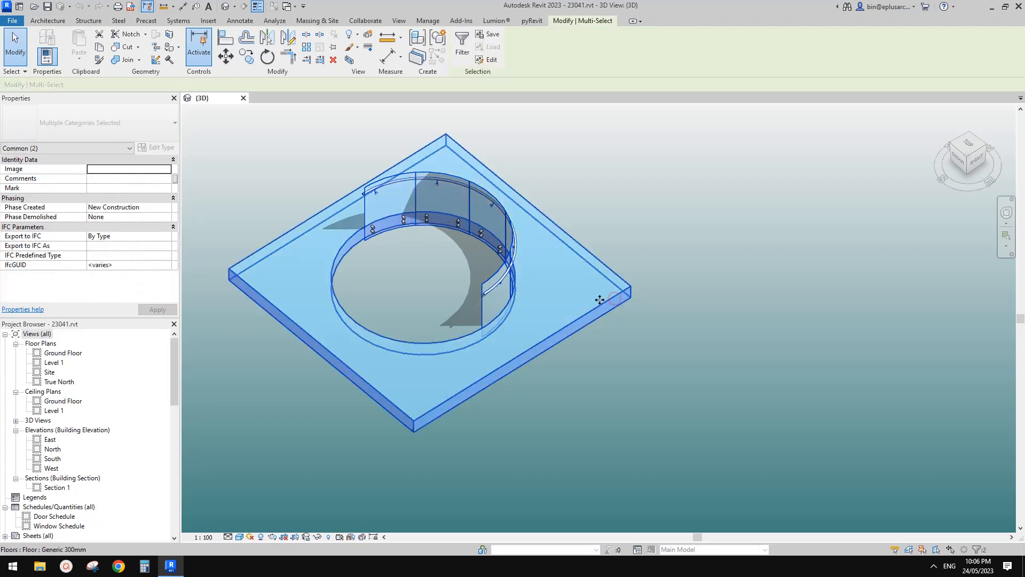
{"action": "key", "text": "c"}
{"action": "key", "text": "o"}
{"action": "left_click", "coordinate": [463, 276]}
{"action": "middle_click_drag", "start_coordinate": [694, 329], "coordinate": [483, 276]}
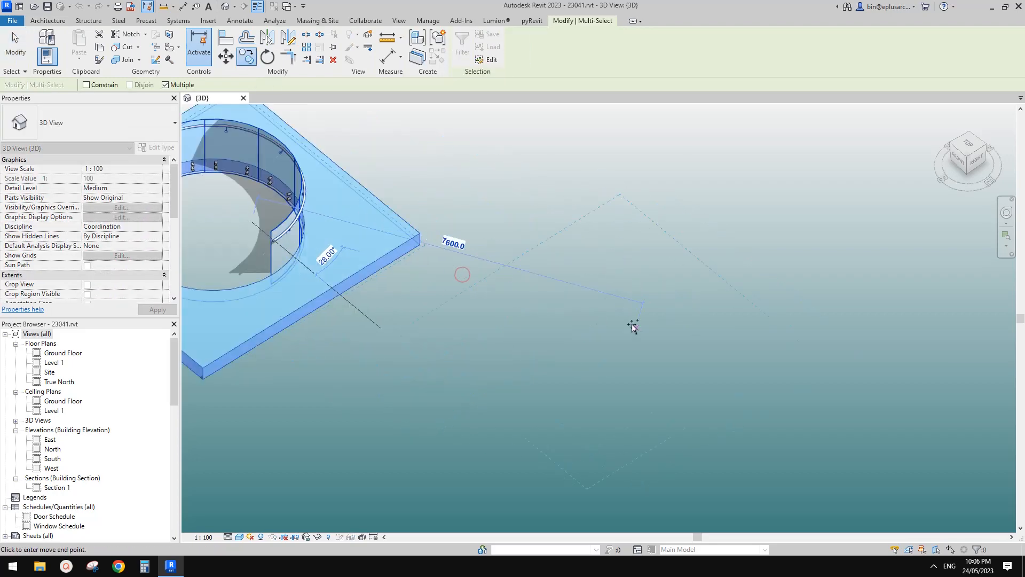
{"action": "left_click", "coordinate": [693, 334]}
Step: Duplicate the copied railing's type as 2 and apply the new type
{"action": "left_click", "coordinate": [678, 257]}
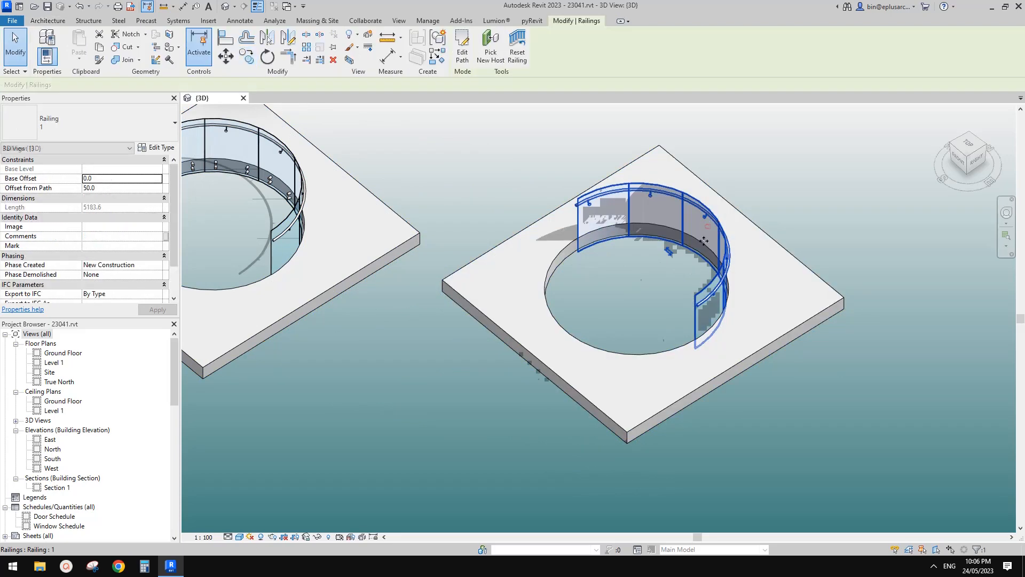
{"action": "scroll", "coordinate": [678, 257], "scroll_direction": "up", "scroll_amount": 6}
{"action": "middle_click_drag", "start_coordinate": [678, 257], "coordinate": [650, 245], "text": "shift"}
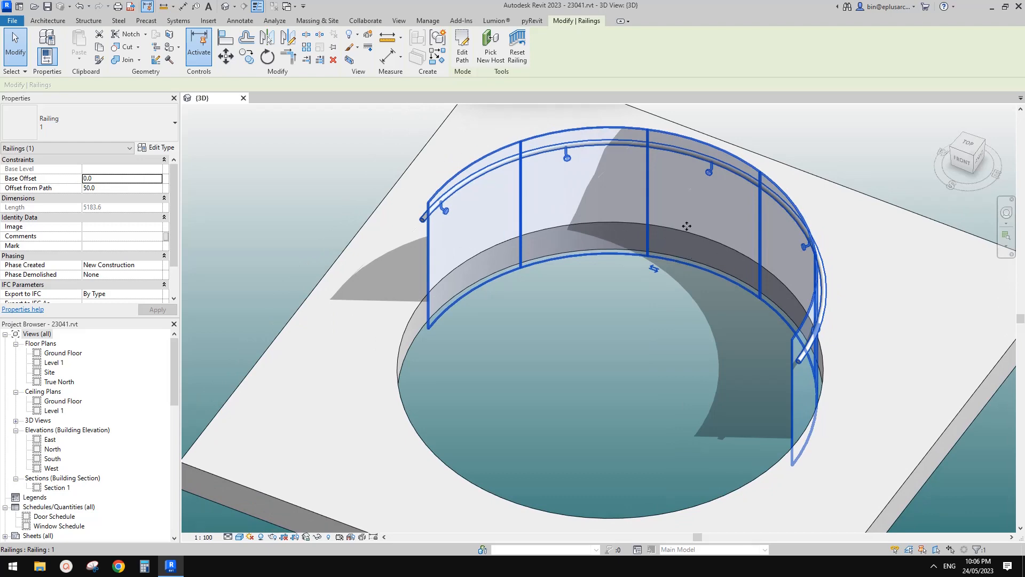
{"action": "left_click", "coordinate": [153, 148]}
{"action": "left_click", "coordinate": [324, 164]}
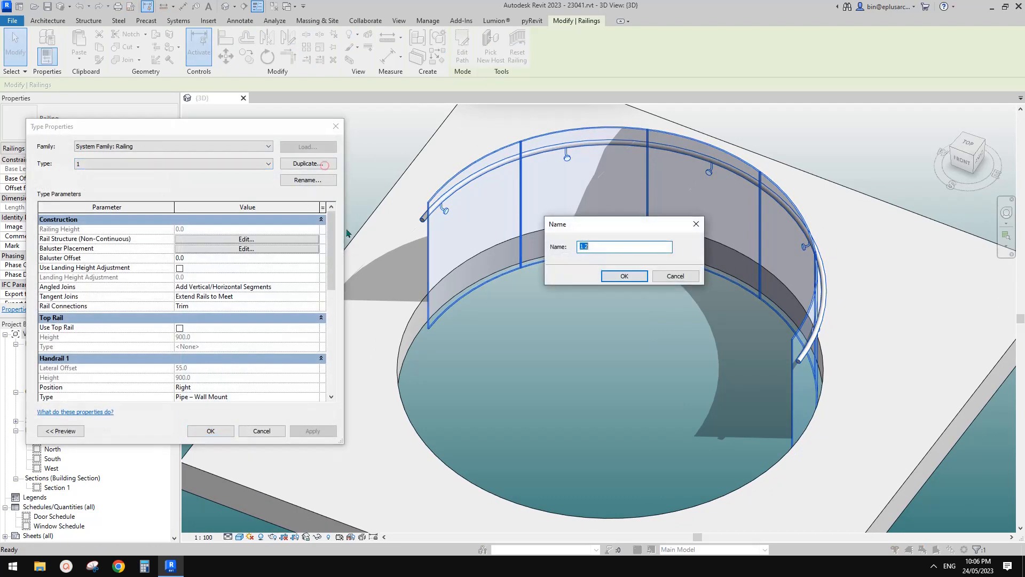
{"action": "left_click", "coordinate": [625, 276]}
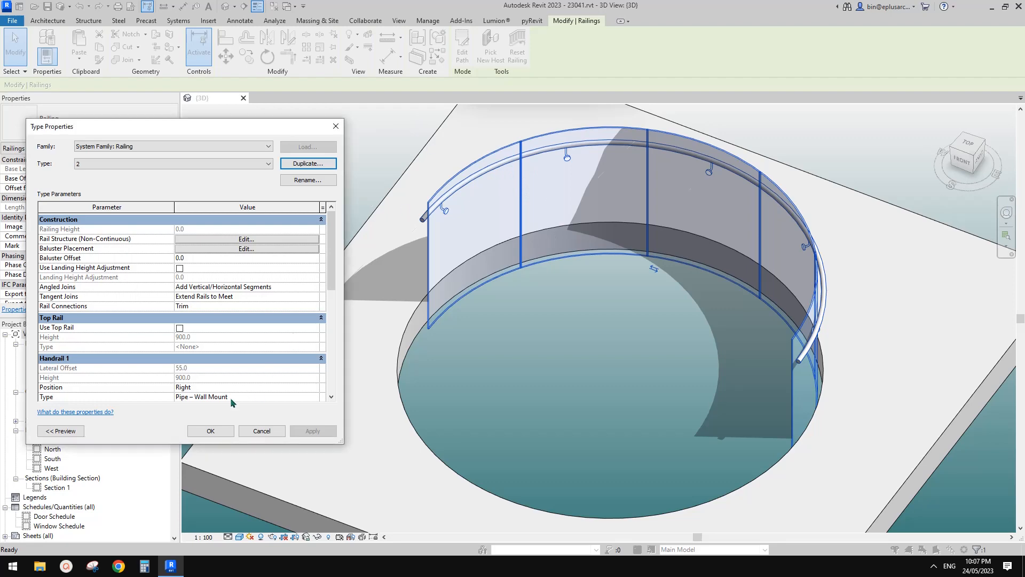
{"action": "left_click", "coordinate": [215, 435]}
{"action": "mouse_move", "coordinate": [550, 356]}
{"action": "middle_mouse_down"}
{"action": "mouse_move", "coordinate": [531, 350]}
{"action": "mouse_move", "coordinate": [560, 355]}
{"action": "middle_mouse_up"}
{"action": "left_click", "coordinate": [560, 353]}
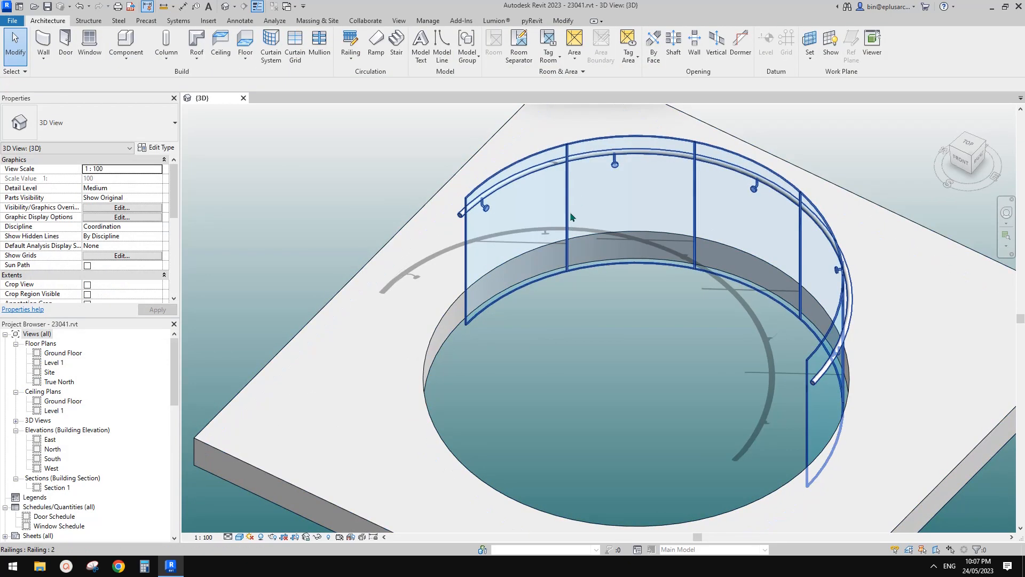
Step: Create a new family from the Metric Baluster-Post.rft template
{"action": "middle_click_drag", "start_coordinate": [571, 213], "coordinate": [569, 213]}
{"action": "middle_click_drag", "start_coordinate": [370, 146], "coordinate": [347, 145]}
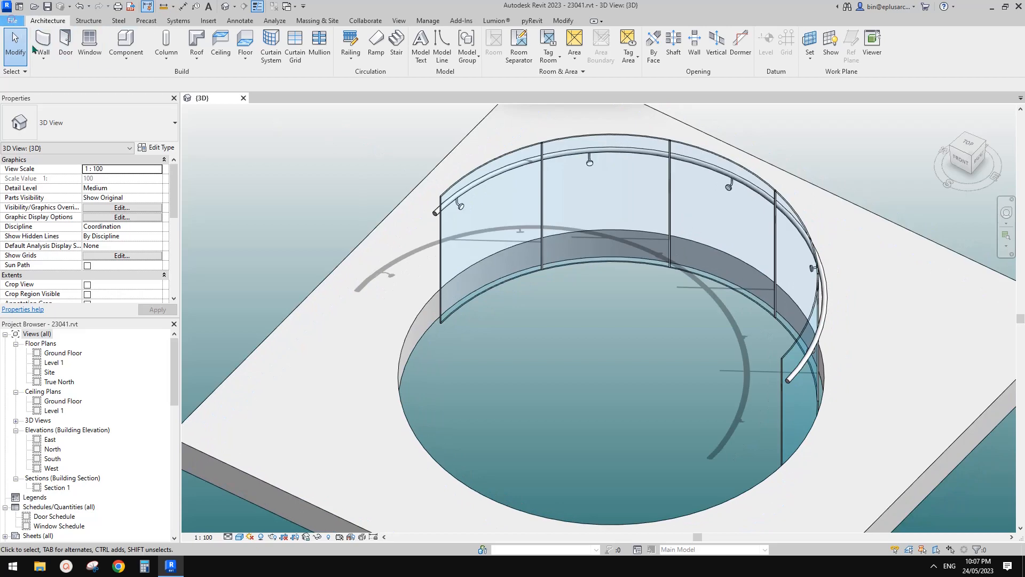
{"action": "left_click", "coordinate": [12, 21]}
{"action": "left_click", "coordinate": [70, 65]}
{"action": "left_click", "coordinate": [123, 91]}
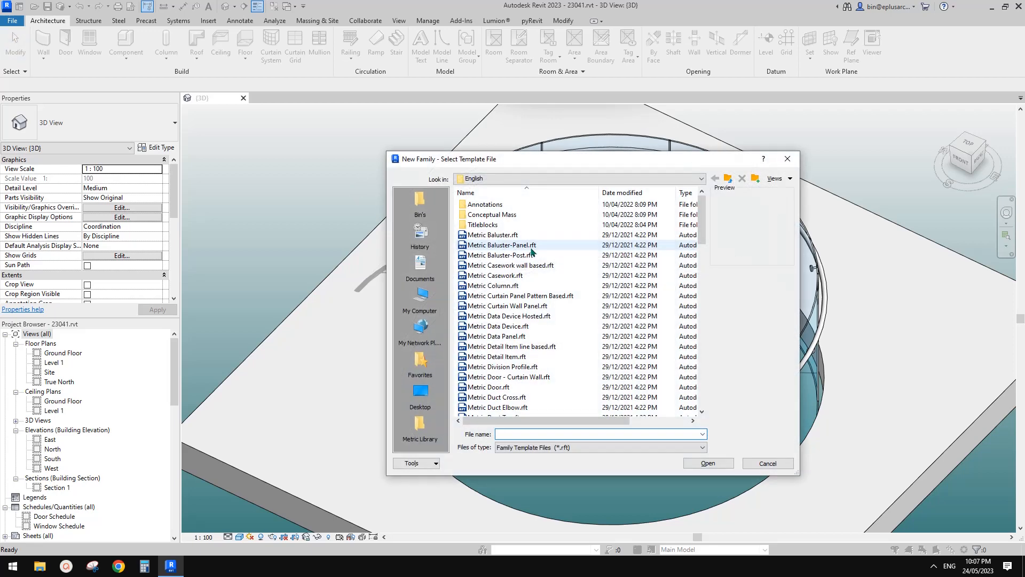
{"action": "left_click", "coordinate": [523, 256]}
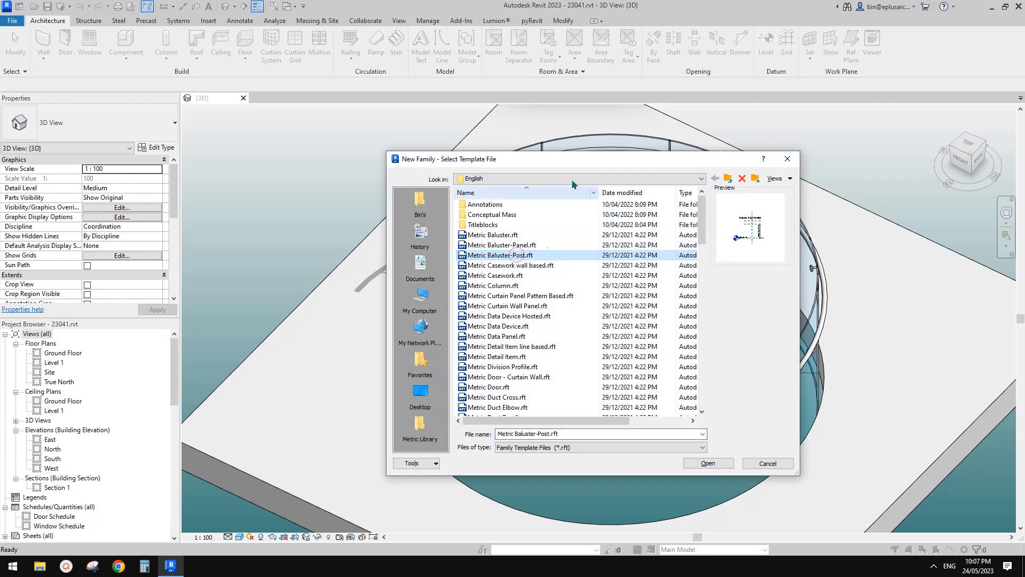
{"action": "left_click_drag", "start_coordinate": [575, 159], "coordinate": [512, 151]}
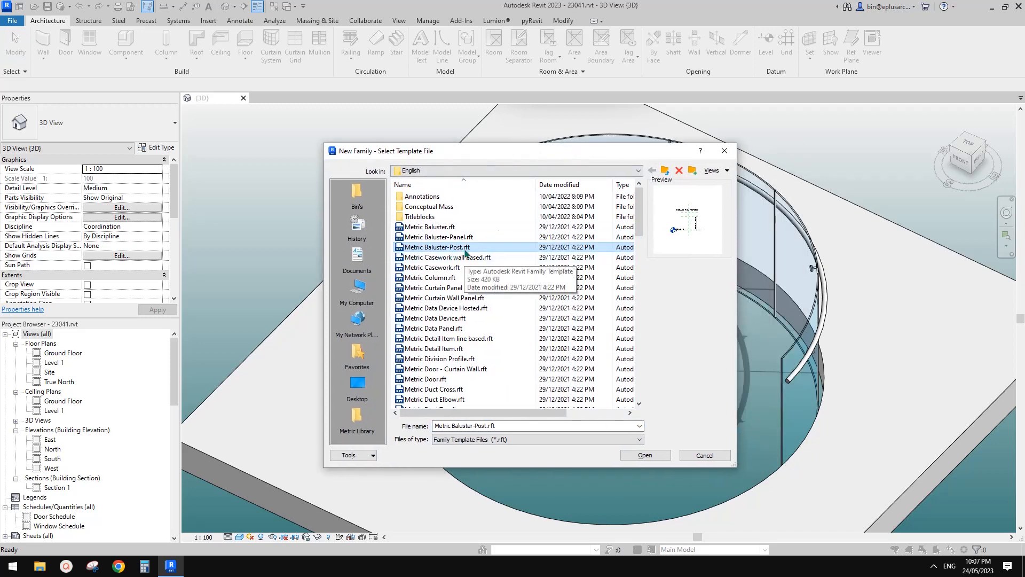
{"action": "left_click", "coordinate": [645, 455]}
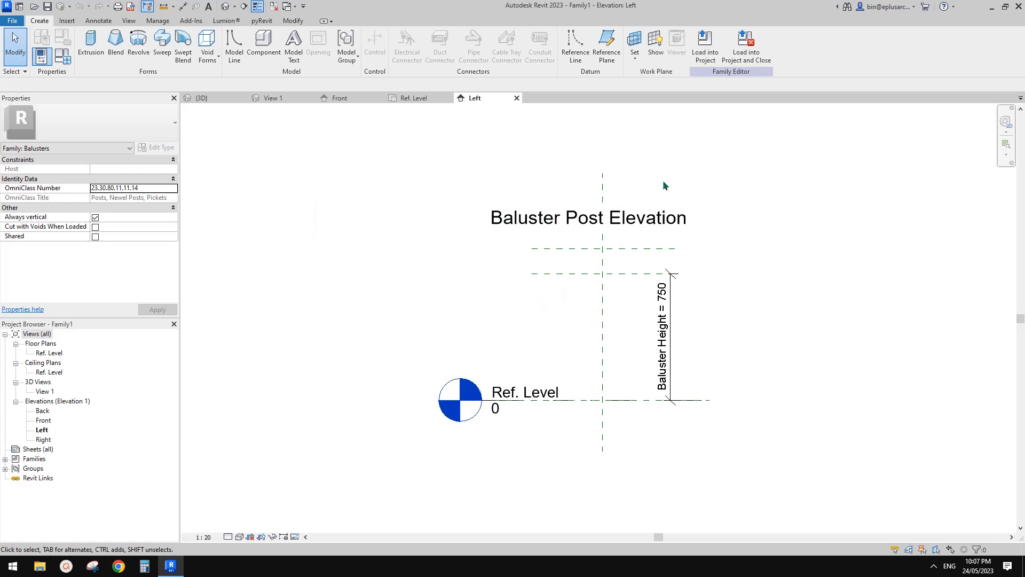
Step: In the Ref. Level floor plan, draw two horizontal reference planes, one on each side of the horizontal centre plane
{"action": "double_click", "coordinate": [50, 354]}
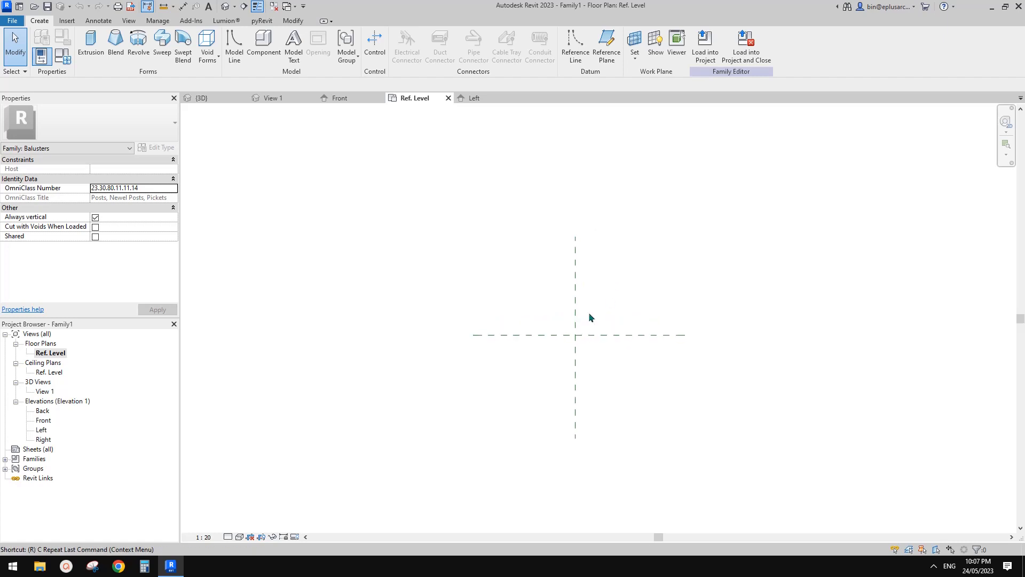
{"action": "key", "text": "r"}
{"action": "key", "text": "p"}
{"action": "left_click", "coordinate": [485, 288]}
{"action": "left_click", "coordinate": [662, 288]}
{"action": "left_click", "coordinate": [646, 374]}
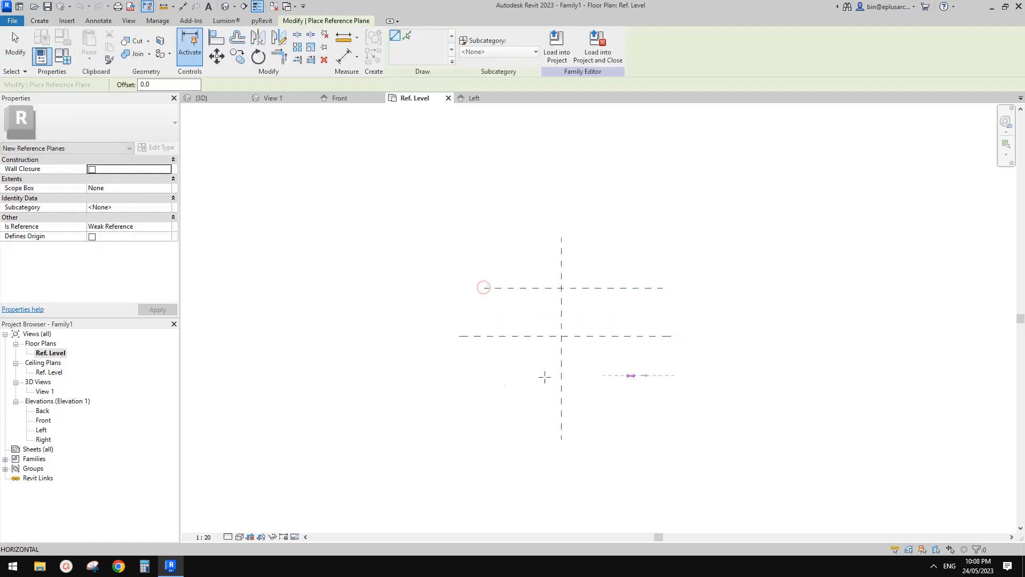
{"action": "left_click", "coordinate": [483, 374]}
Step: Dimension the three horizontal reference planes in one string and constrain the two spacings as equal (EQ)
{"action": "key", "text": "d"}
{"action": "key", "text": "i"}
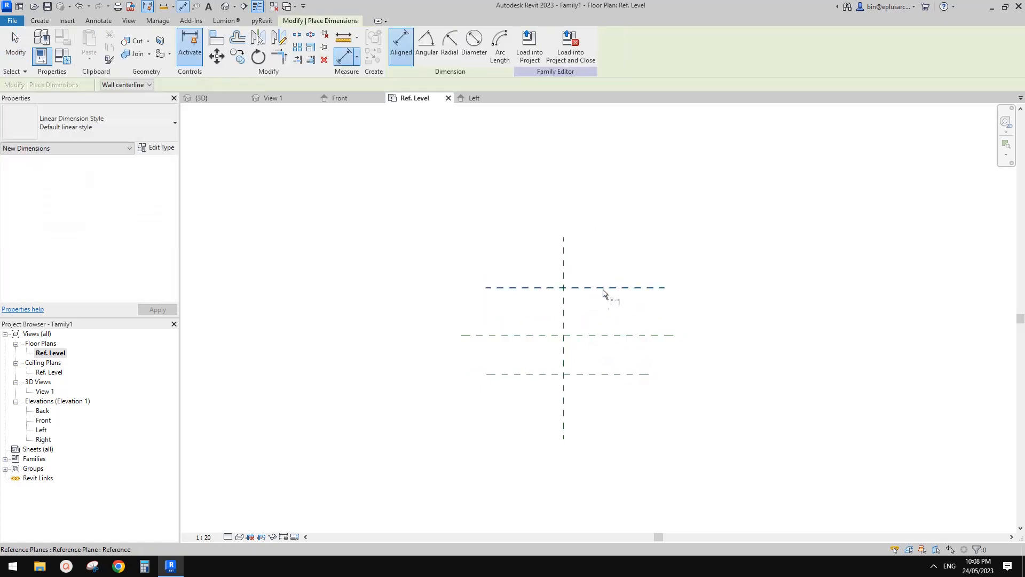
{"action": "left_click", "coordinate": [605, 289]}
{"action": "left_click", "coordinate": [610, 336]}
{"action": "left_click", "coordinate": [622, 375]}
{"action": "left_click", "coordinate": [712, 362]}
{"action": "left_click", "coordinate": [596, 331]}
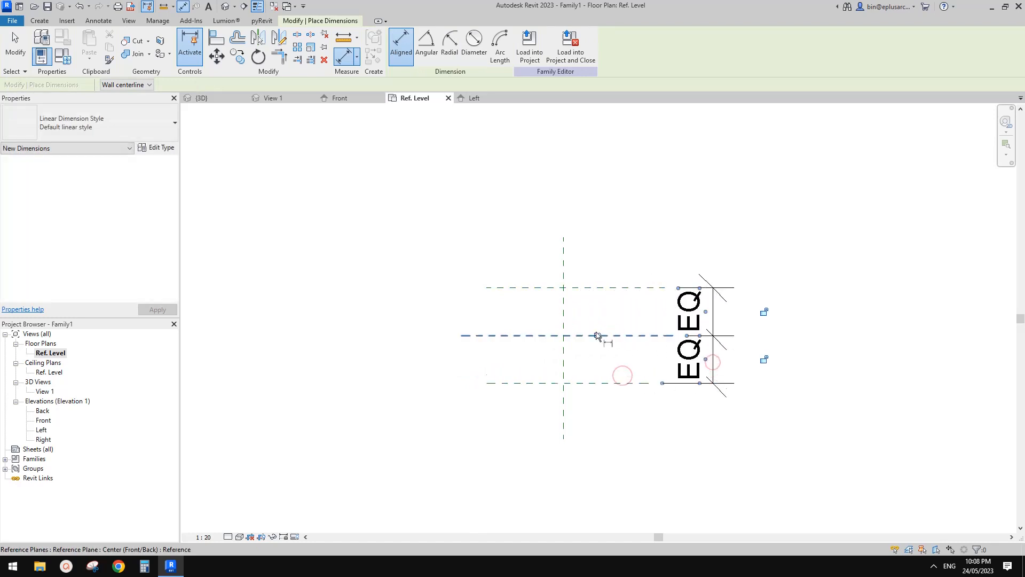
Step: Add an overall dimension between the two outer horizontal reference planes
{"action": "left_click", "coordinate": [603, 289]}
{"action": "left_click", "coordinate": [610, 384]}
{"action": "left_click", "coordinate": [770, 362]}
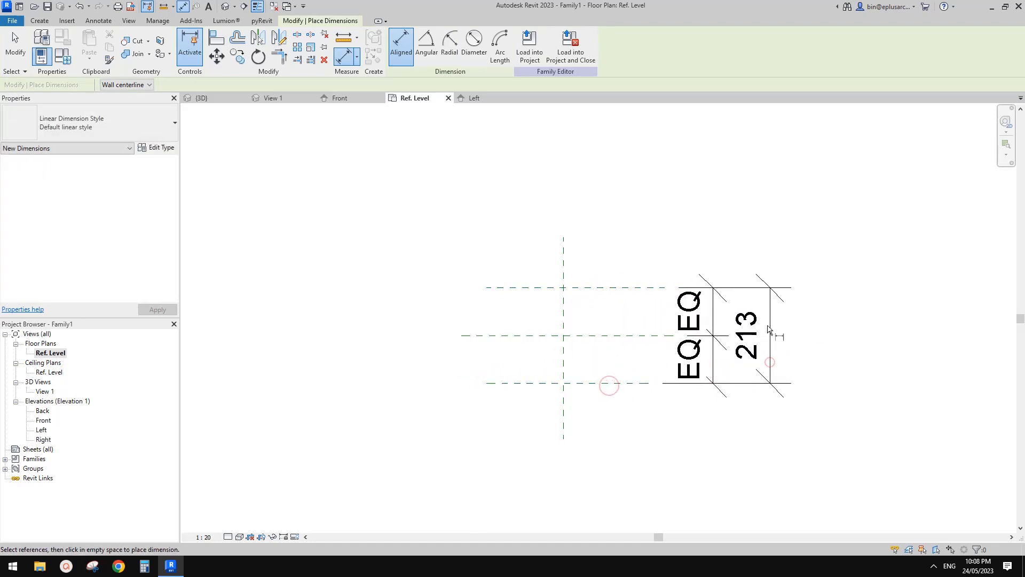
{"action": "key", "text": "Escape"}
{"action": "key", "text": "Escape"}
Step: Label the overall dimension between the outer planes with a new family type parameter named W
{"action": "left_click", "coordinate": [750, 320]}
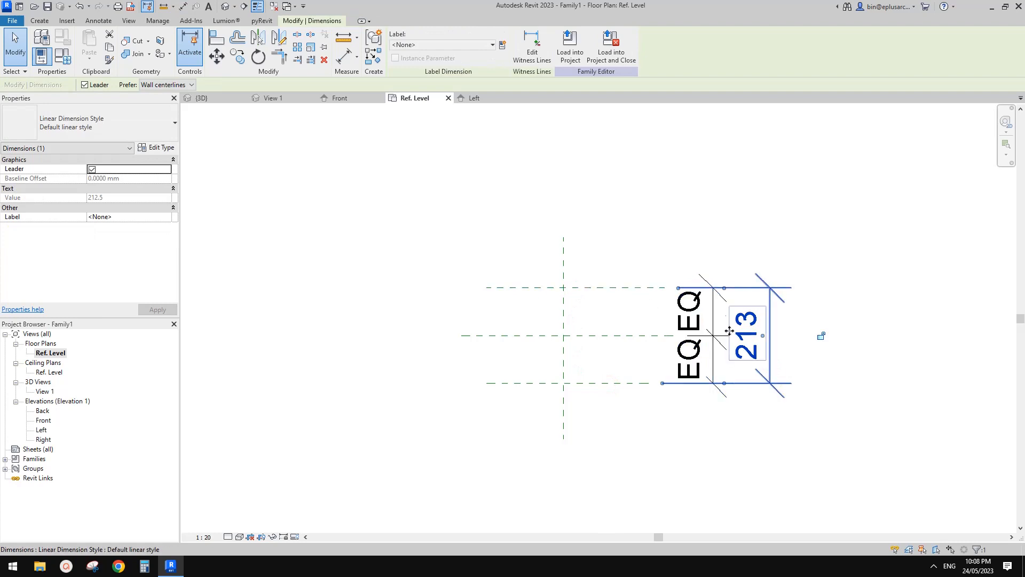
{"action": "left_click", "coordinate": [502, 45]}
{"action": "type", "text": "w"}
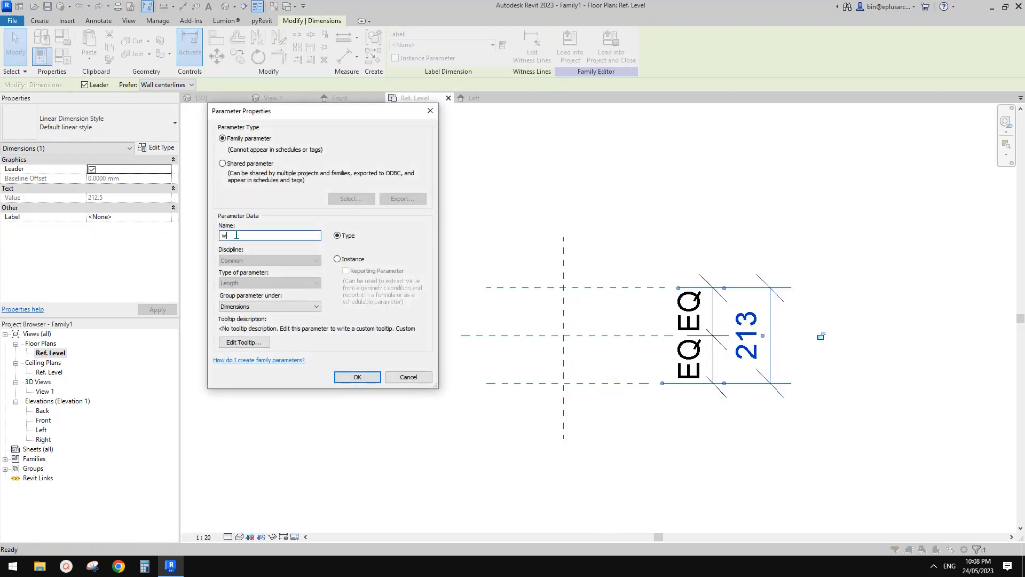
{"action": "left_click", "coordinate": [356, 377]}
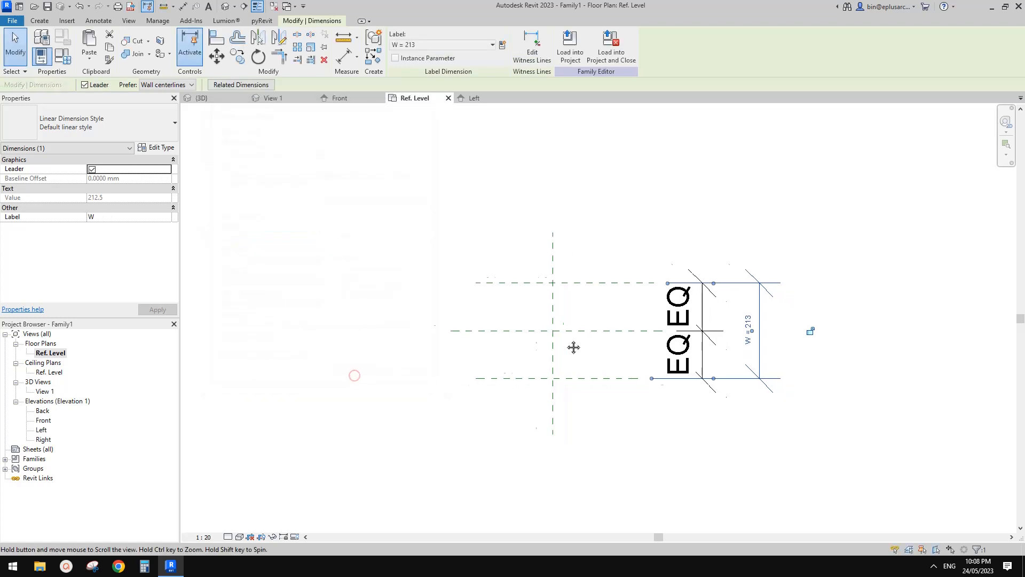
{"action": "left_click", "coordinate": [565, 328]}
{"action": "middle_click_drag", "start_coordinate": [557, 316], "coordinate": [548, 304]}
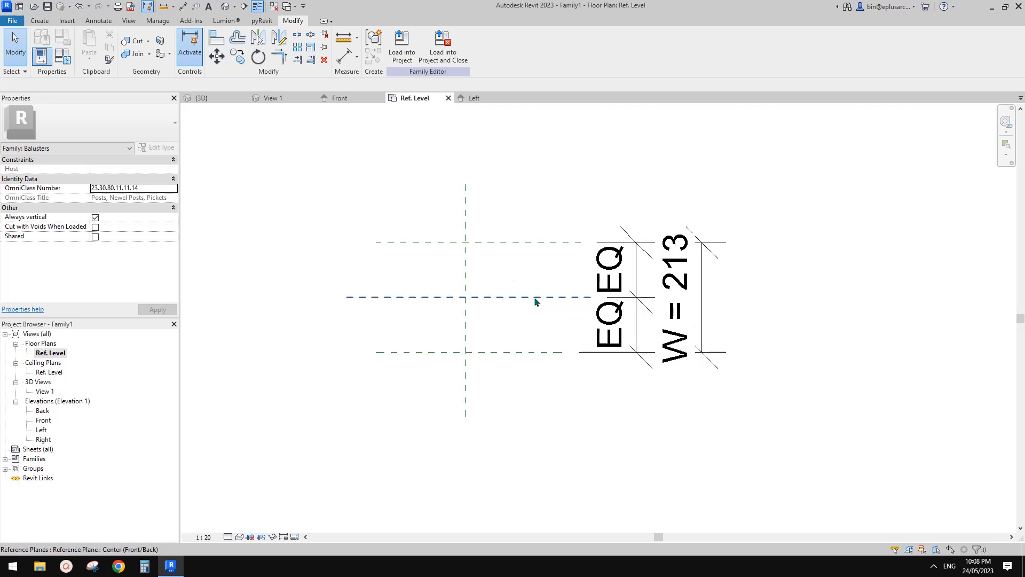
{"action": "left_click", "coordinate": [44, 23]}
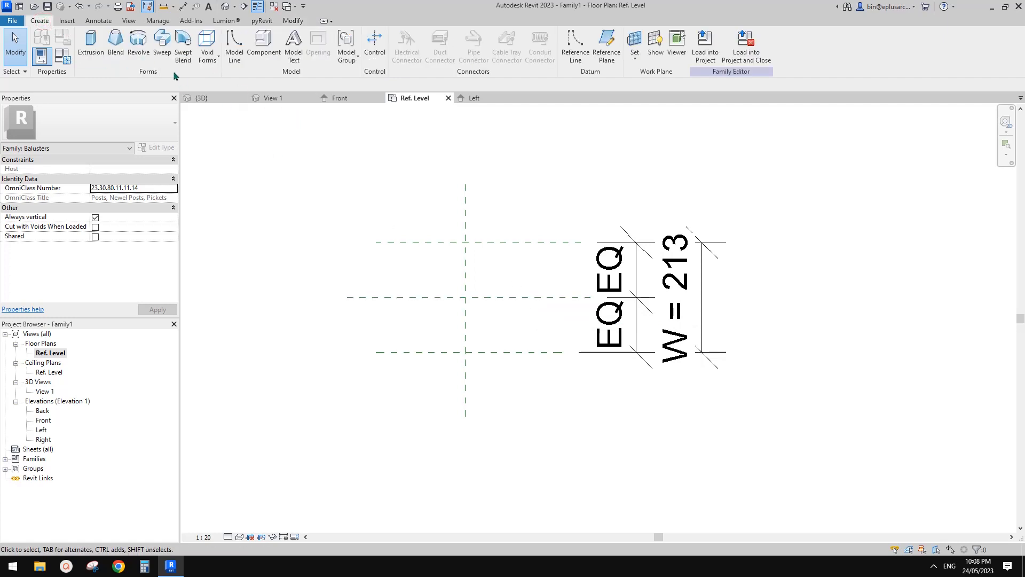
{"action": "middle_click_drag", "start_coordinate": [508, 217], "coordinate": [506, 222]}
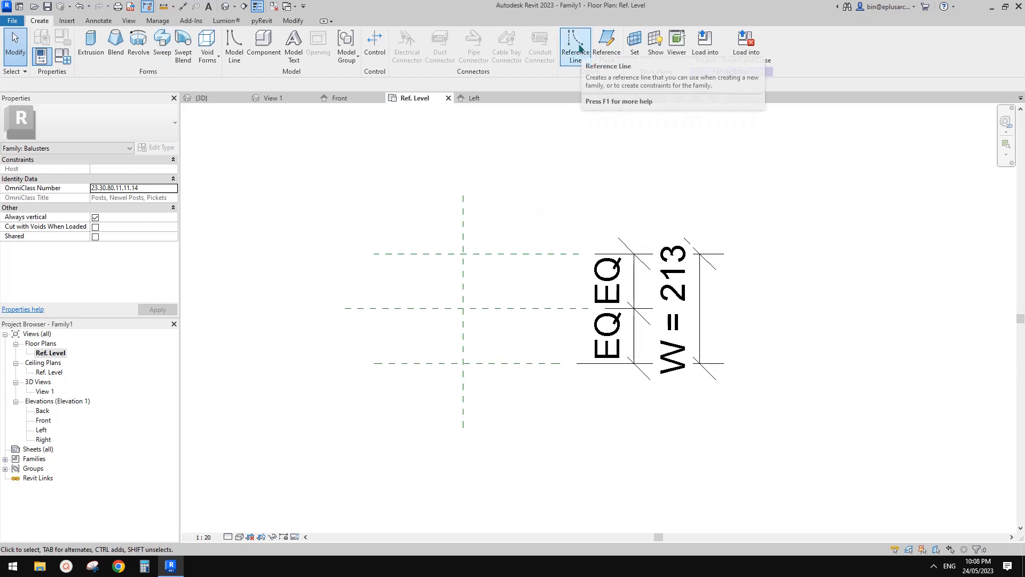
{"action": "left_click", "coordinate": [576, 45]}
{"action": "scroll", "coordinate": [526, 274], "scroll_direction": "up", "scroll_amount": 2}
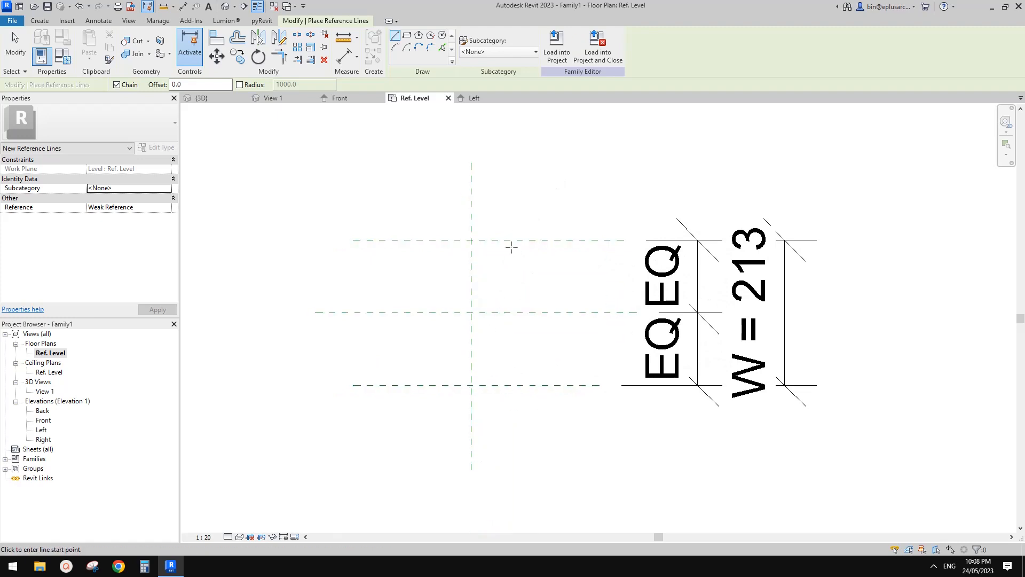
{"action": "left_click", "coordinate": [508, 239]}
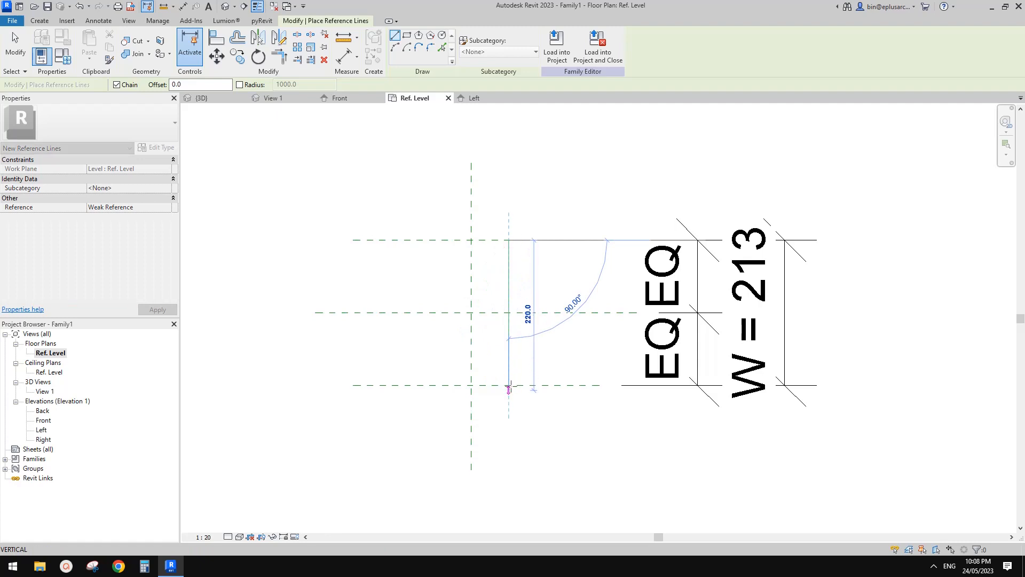
{"action": "left_click", "coordinate": [509, 385]}
{"action": "key", "text": "Escape"}
{"action": "key", "text": "Escape"}
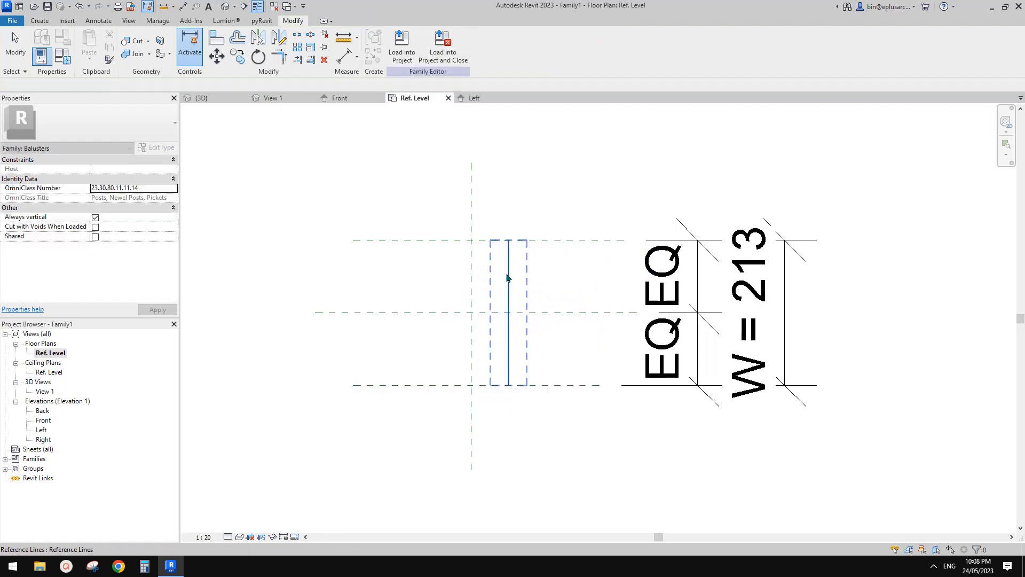
{"action": "left_click", "coordinate": [507, 277]}
{"action": "key", "text": "Delete"}
Step: Draw a start-end-radius reference line arc between the two outer horizontal planes, bulging to the vertical centre plane, radius about 148 mm
{"action": "left_click", "coordinate": [40, 21]}
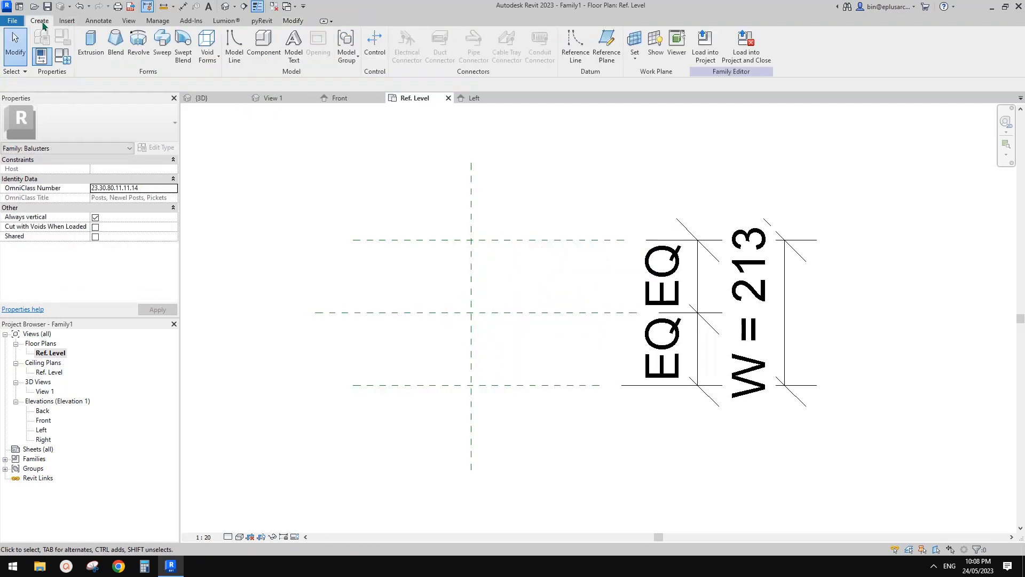
{"action": "left_click", "coordinate": [587, 55]}
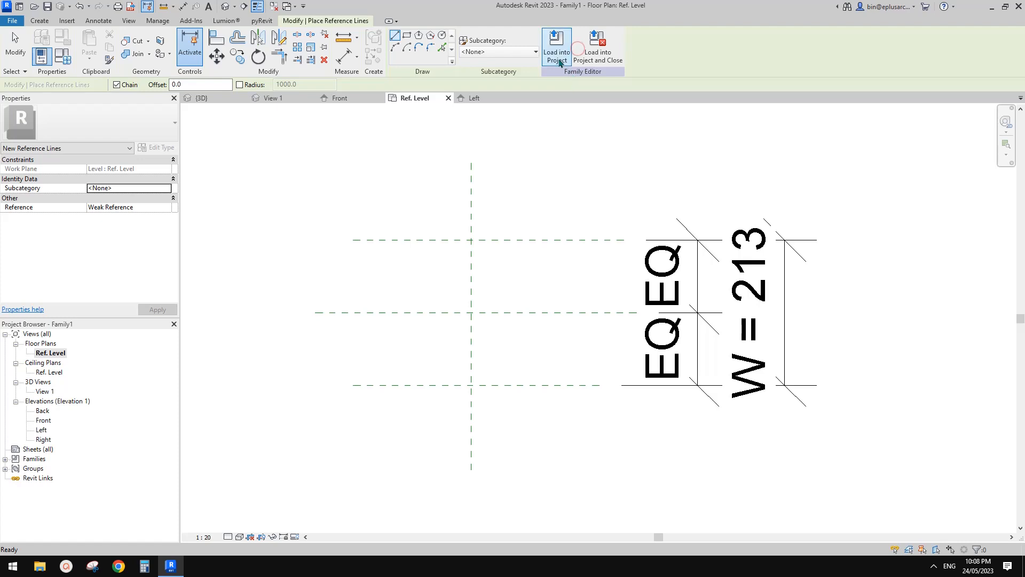
{"action": "left_click", "coordinate": [395, 49]}
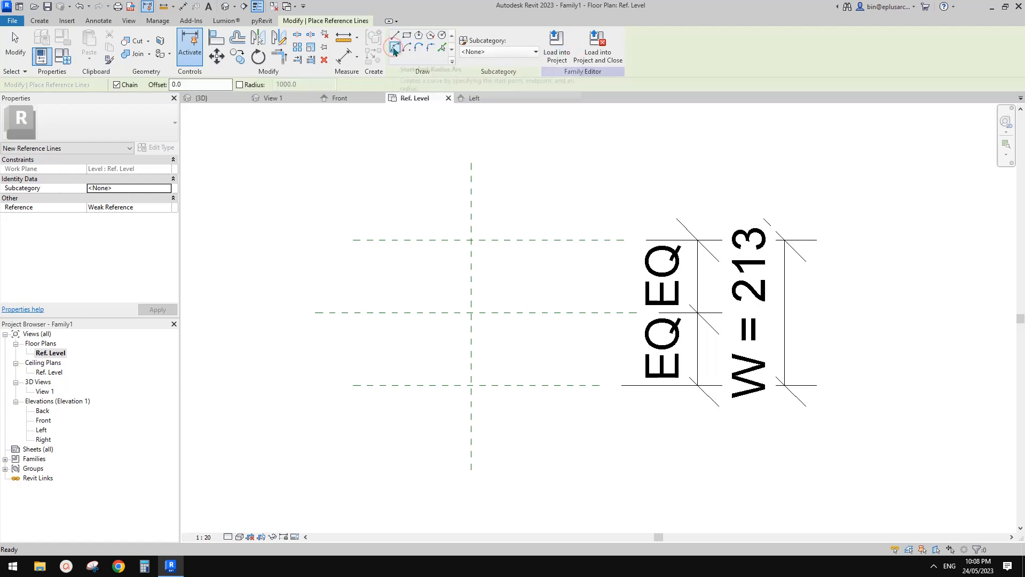
{"action": "left_click", "coordinate": [503, 239]}
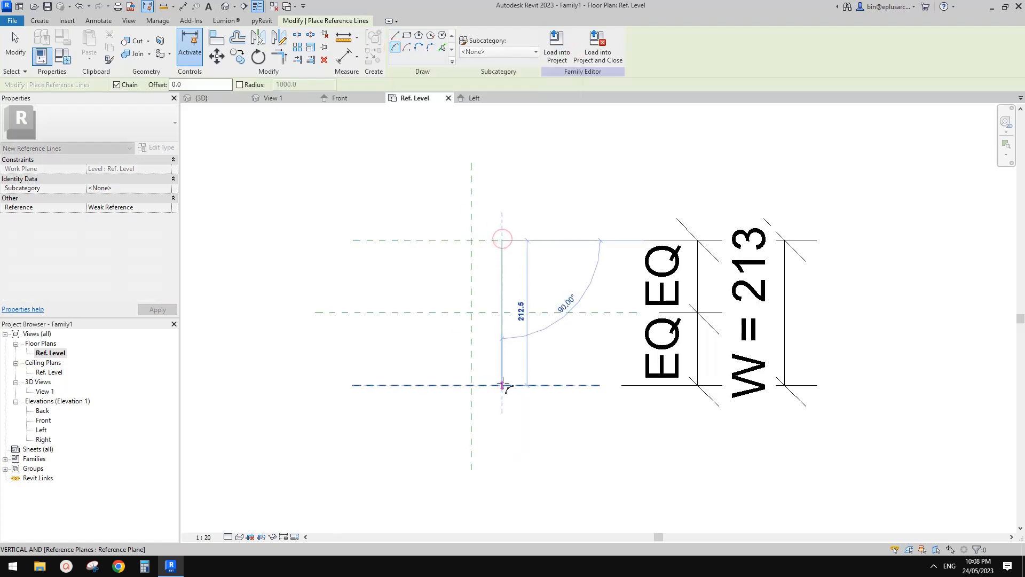
{"action": "left_click", "coordinate": [502, 384]}
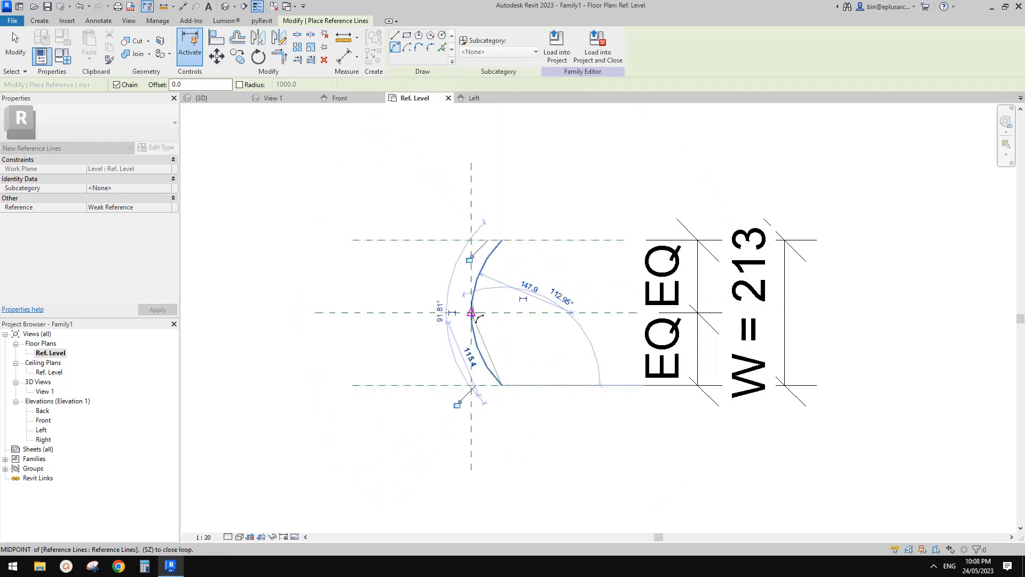
{"action": "left_click", "coordinate": [474, 316]}
{"action": "key", "text": "Escape"}
{"action": "key", "text": "Escape"}
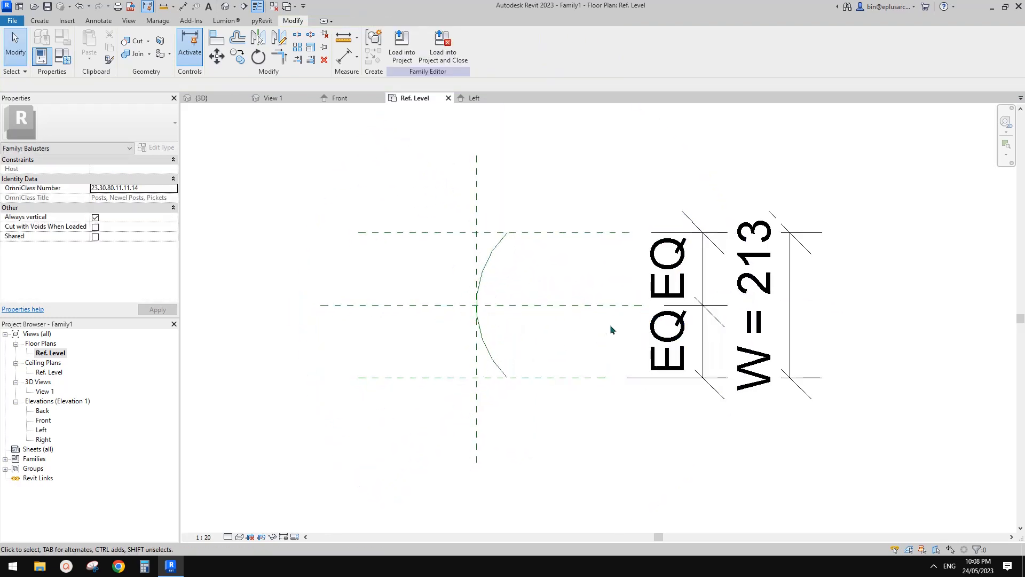
Step: Test-flex the arc by moving the upper horizontal reference plane outward until W is about 340 mm, undo the move and inspect the arc
{"action": "scroll", "coordinate": [523, 328], "scroll_direction": "up", "scroll_amount": 1}
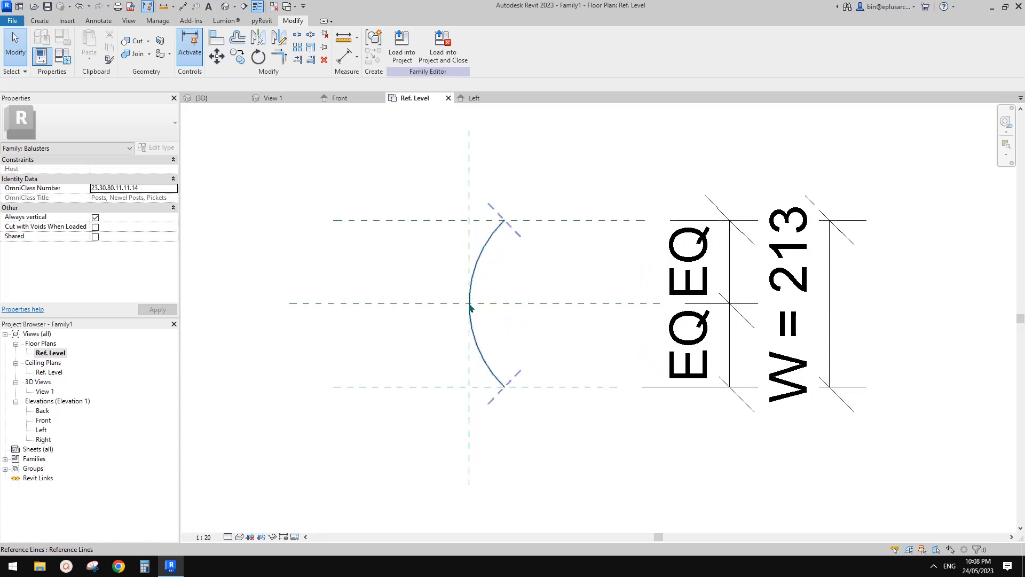
{"action": "left_click", "coordinate": [470, 308]}
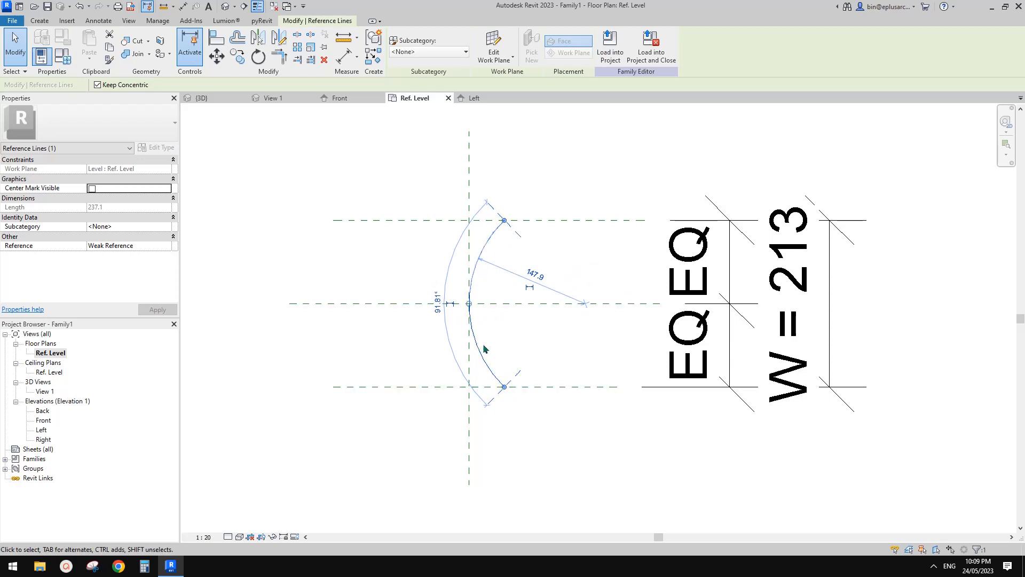
{"action": "left_click", "coordinate": [544, 315]}
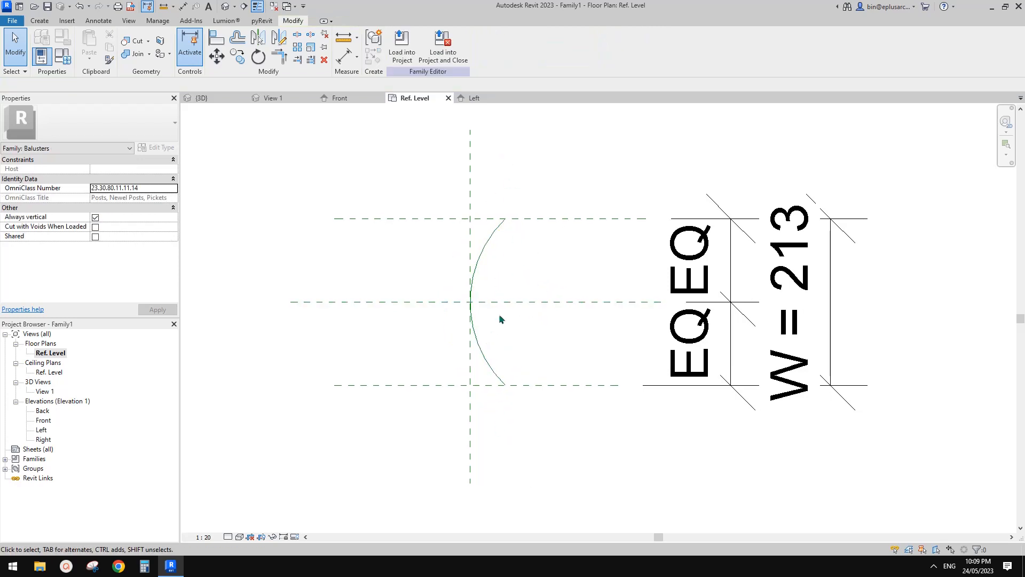
{"action": "middle_click_drag", "start_coordinate": [527, 287], "coordinate": [525, 285]}
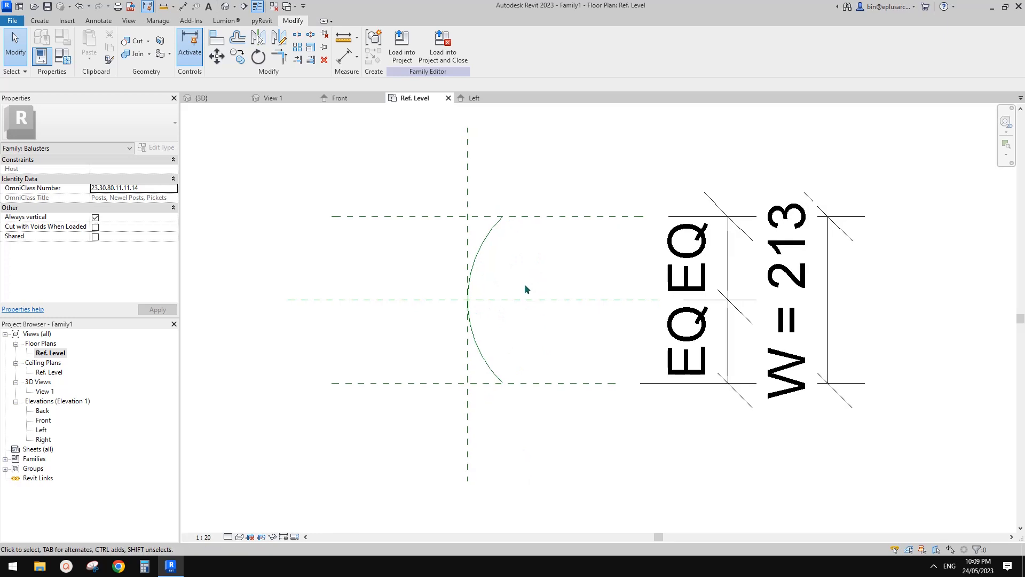
{"action": "scroll", "coordinate": [526, 285], "scroll_direction": "down", "scroll_amount": 1}
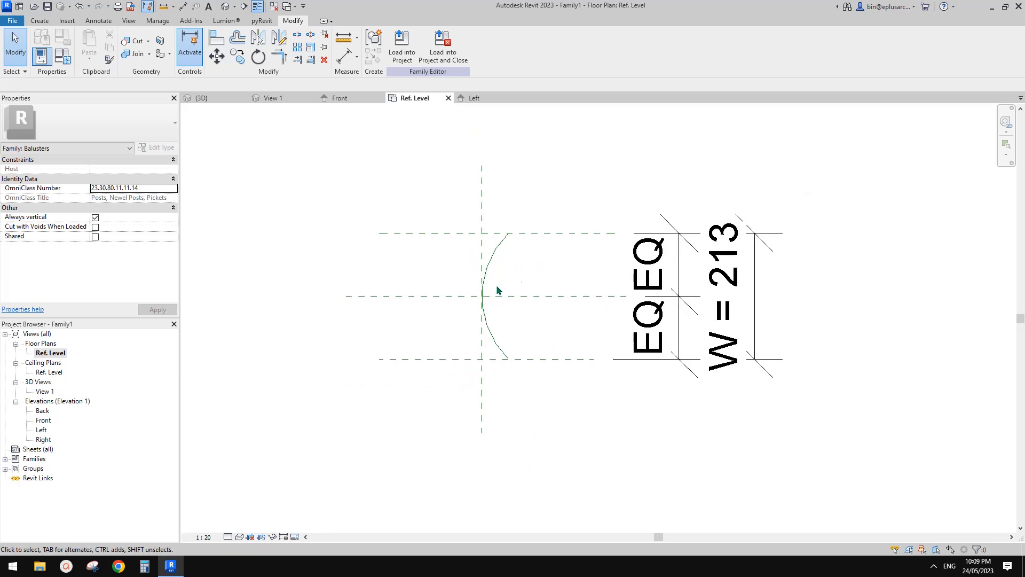
{"action": "left_click_drag", "start_coordinate": [567, 234], "coordinate": [578, 194]}
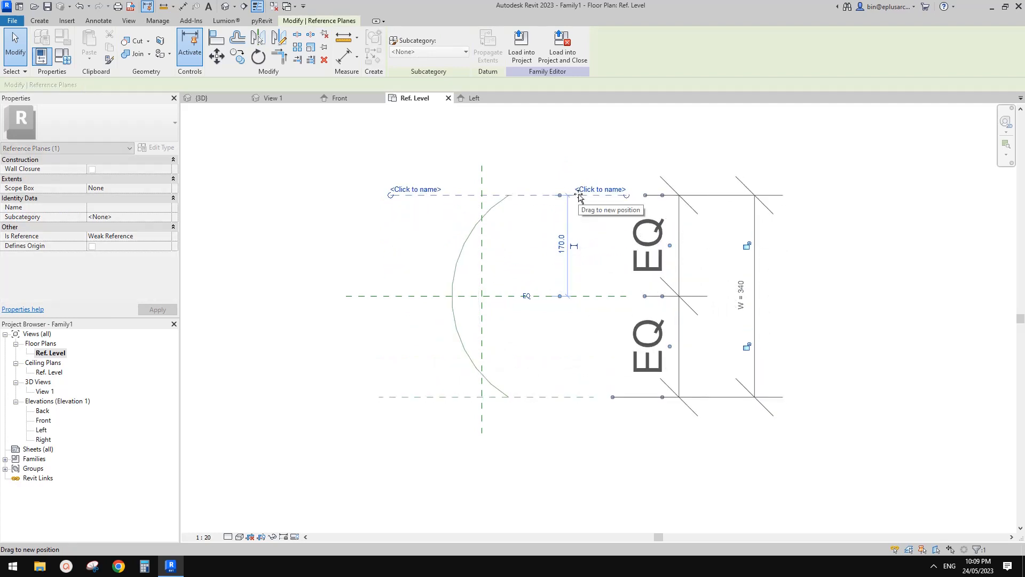
{"action": "key", "text": "ctrl+z"}
{"action": "left_click", "coordinate": [487, 276]}
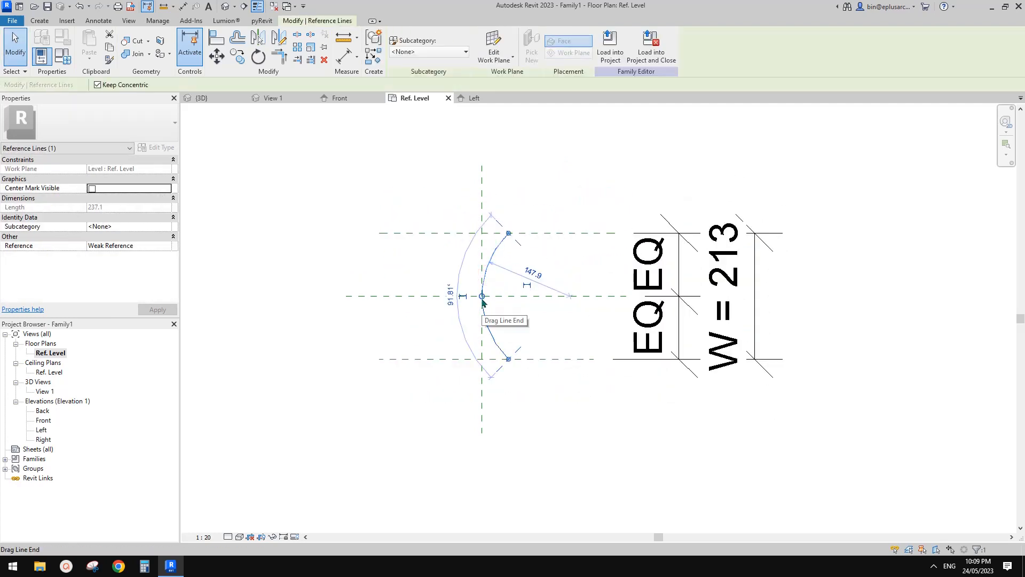
{"action": "scroll", "coordinate": [482, 296], "scroll_direction": "up", "scroll_amount": 1}
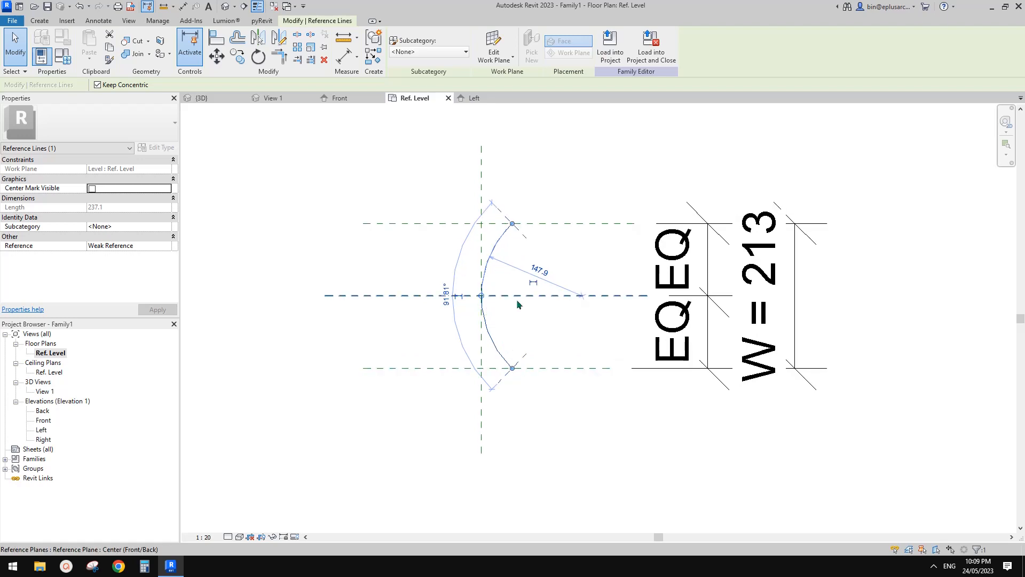
{"action": "left_click", "coordinate": [572, 271]}
Step: Draw a vertical reference plane through both arc endpoints and extend its upper end beyond the upper horizontal plane
{"action": "middle_click_drag", "start_coordinate": [575, 270], "coordinate": [541, 260]}
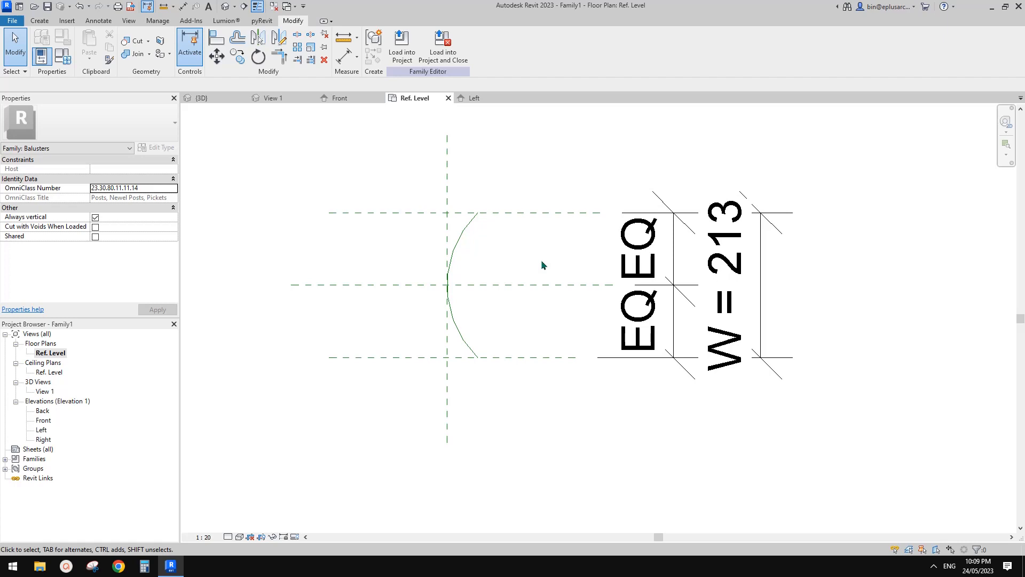
{"action": "middle_click_drag", "start_coordinate": [557, 263], "coordinate": [520, 261]}
{"action": "key", "text": "r"}
{"action": "key", "text": "p"}
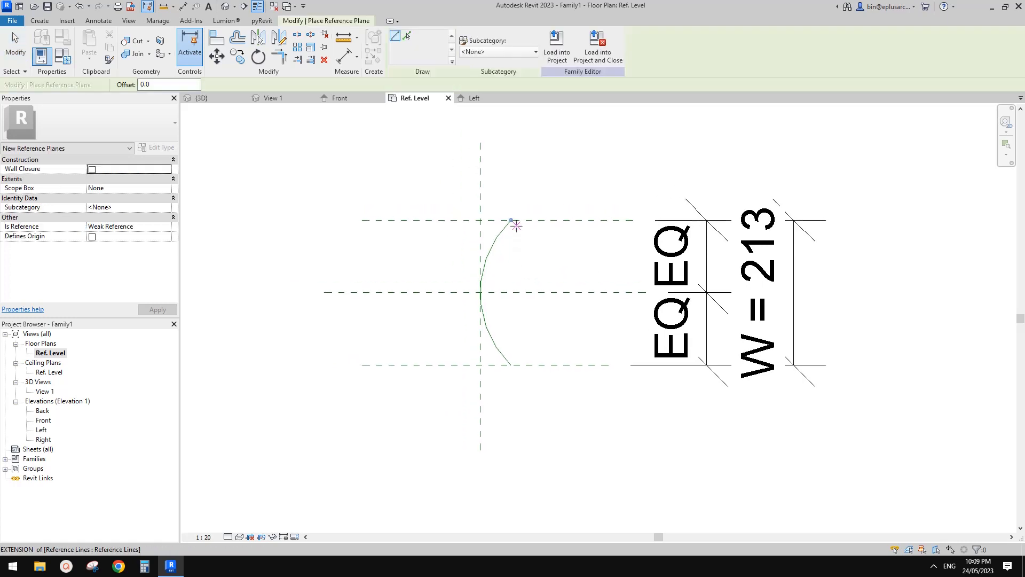
{"action": "left_click", "coordinate": [511, 220]}
{"action": "left_click", "coordinate": [511, 422]}
{"action": "key", "text": "Escape"}
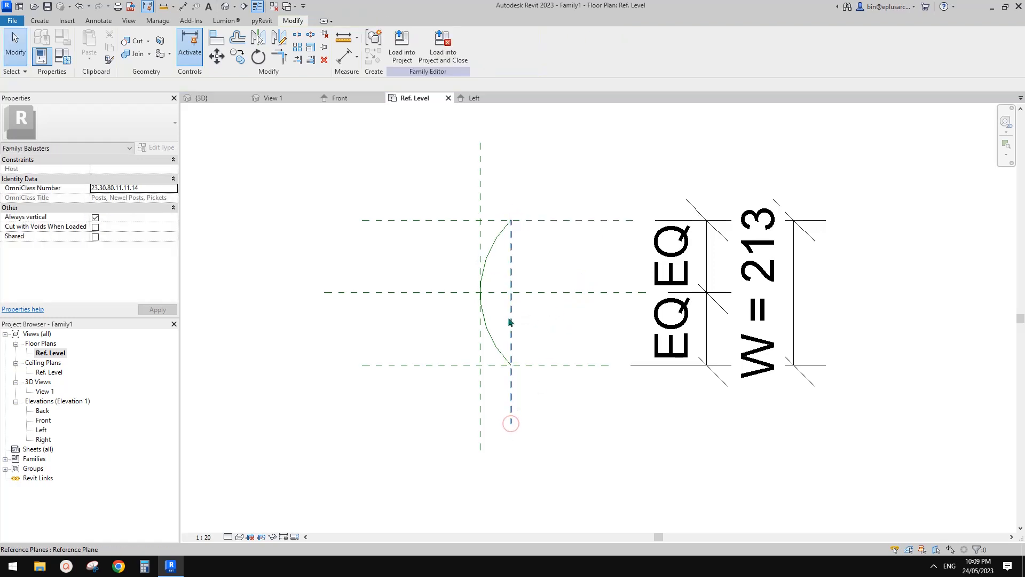
{"action": "left_click", "coordinate": [509, 319]}
{"action": "left_click_drag", "start_coordinate": [513, 221], "coordinate": [513, 164]}
{"action": "key", "text": "Escape"}
{"action": "middle_click_drag", "start_coordinate": [575, 265], "coordinate": [551, 266]}
{"action": "left_click", "coordinate": [524, 221]}
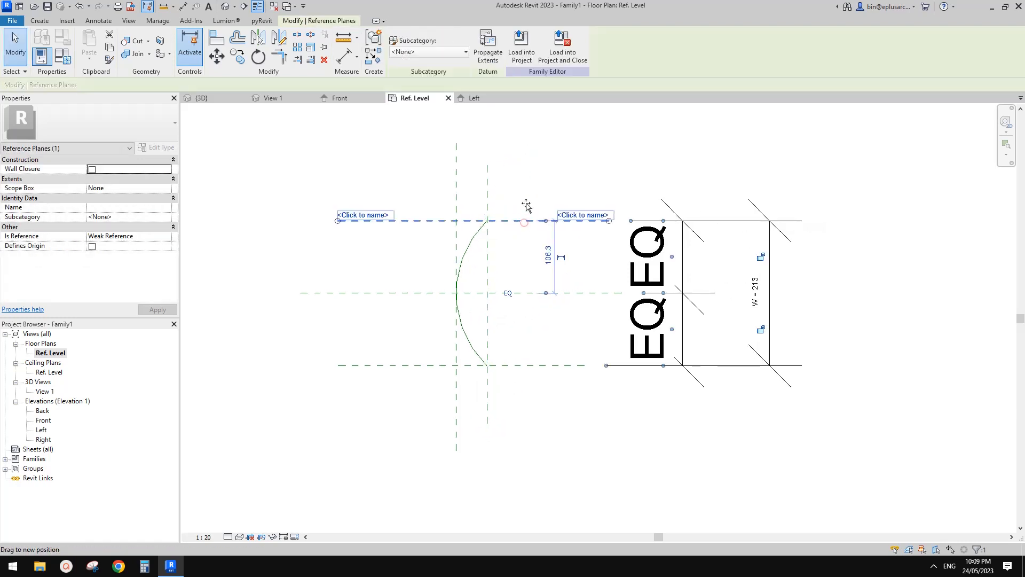
{"action": "mouse_move", "coordinate": [524, 222]}
{"action": "left_mouse_down"}
{"action": "mouse_move", "coordinate": [523, 199]}
{"action": "mouse_move", "coordinate": [525, 211]}
{"action": "left_mouse_up"}
{"action": "key", "text": "Escape"}
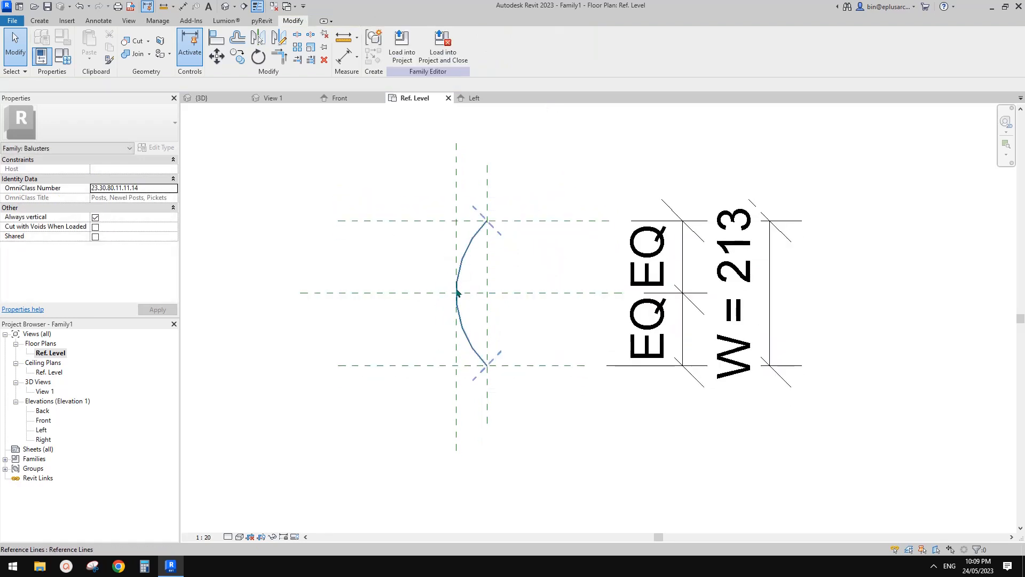
{"action": "middle_click_drag", "start_coordinate": [544, 271], "coordinate": [531, 244]}
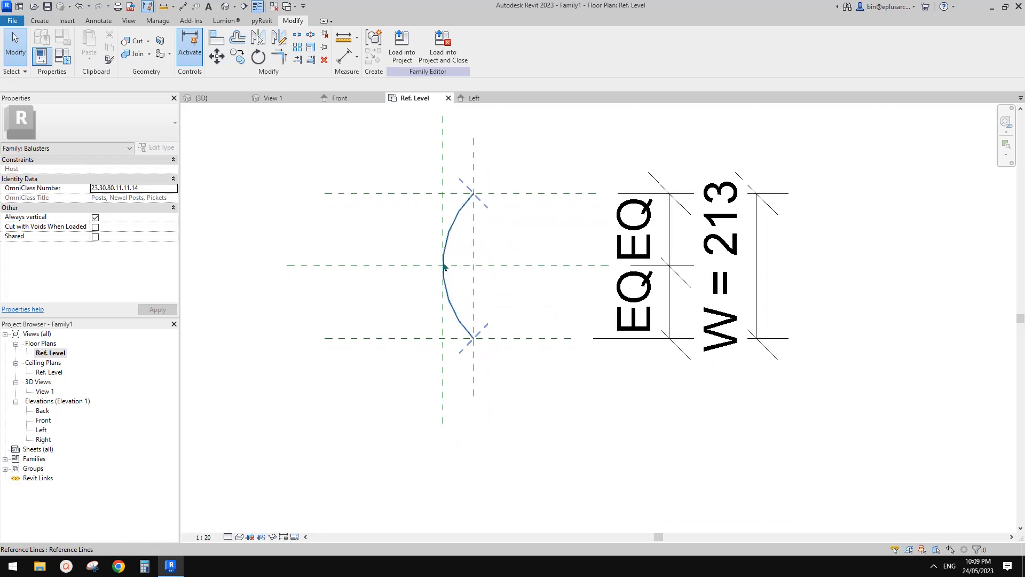
Step: Set the view scale to 1:5 and move the EQ dimension string closer to the W dimension
{"action": "scroll", "coordinate": [445, 272], "scroll_direction": "down", "scroll_amount": 1}
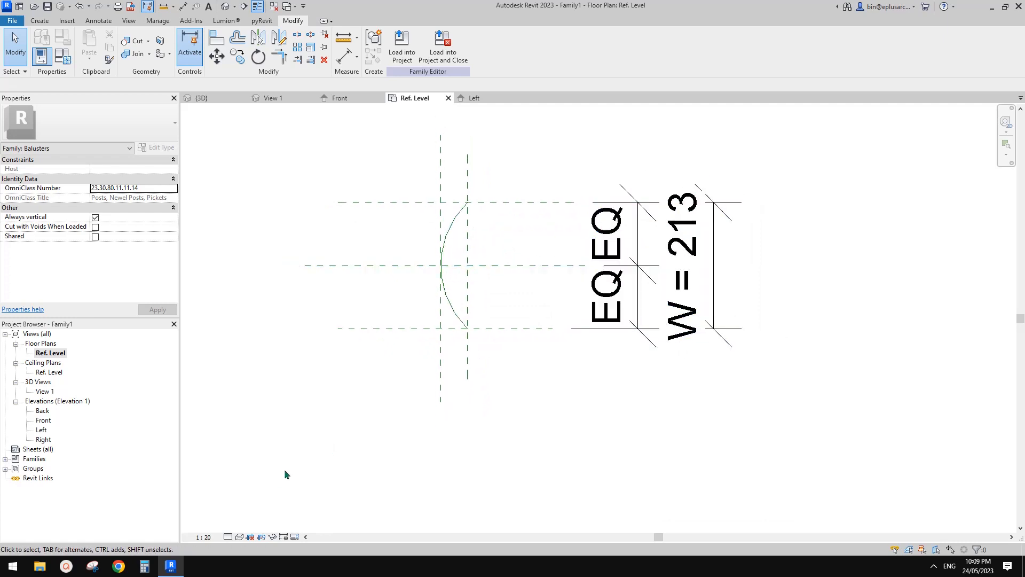
{"action": "left_click", "coordinate": [208, 537]}
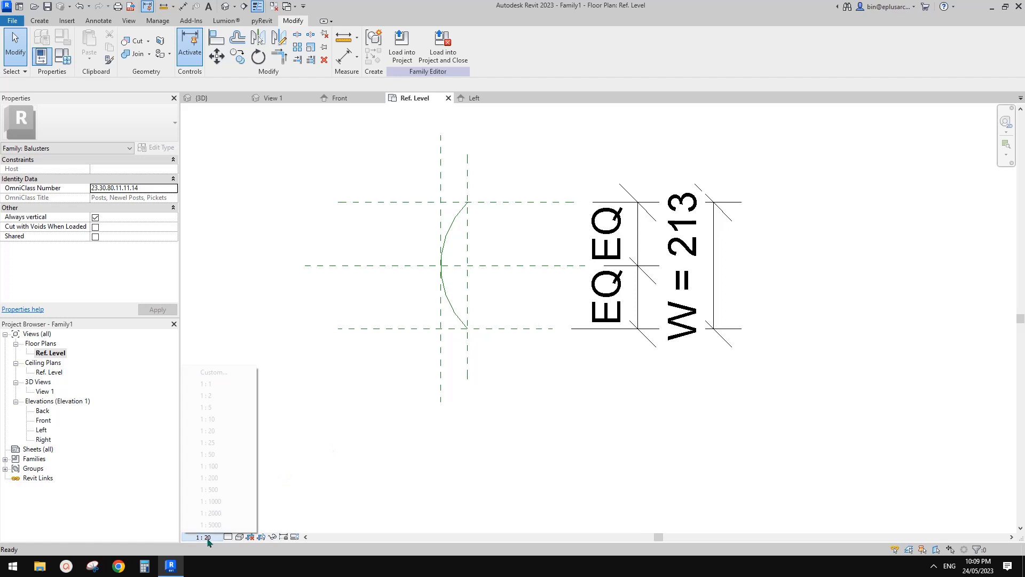
{"action": "left_click", "coordinate": [218, 407]}
{"action": "middle_click_drag", "start_coordinate": [624, 304], "coordinate": [613, 309]}
{"action": "left_click_drag", "start_coordinate": [621, 245], "coordinate": [661, 245]}
{"action": "left_click", "coordinate": [589, 274]}
{"action": "middle_click_drag", "start_coordinate": [589, 274], "coordinate": [526, 281]}
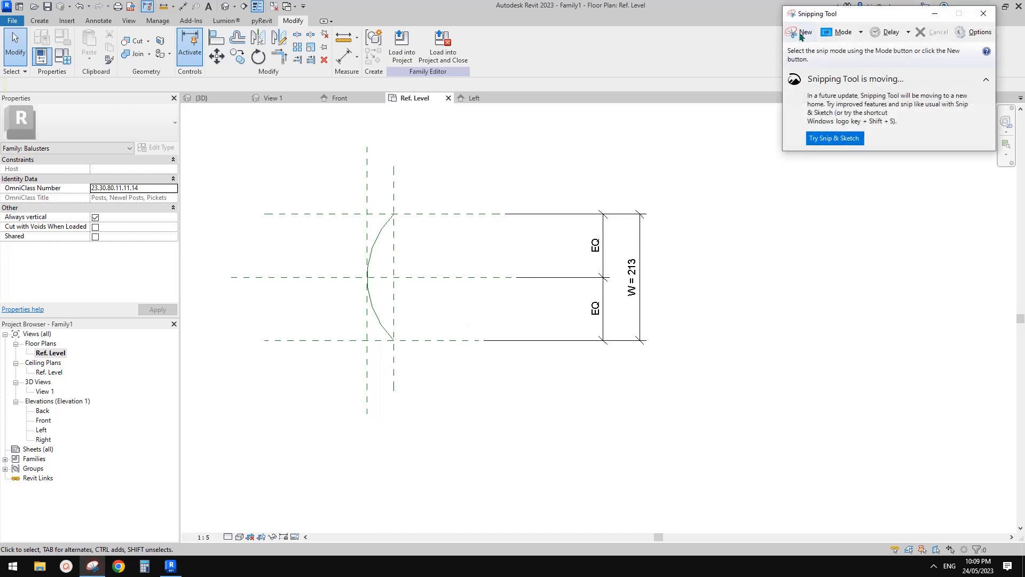
Step: In Snipping Tool, capture the floor plan sketch and close the snip without saving it
{"action": "left_click", "coordinate": [799, 32]}
{"action": "mouse_move", "coordinate": [282, 149]}
{"action": "left_mouse_down"}
{"action": "mouse_move", "coordinate": [534, 333]}
{"action": "mouse_move", "coordinate": [779, 446]}
{"action": "left_mouse_up"}
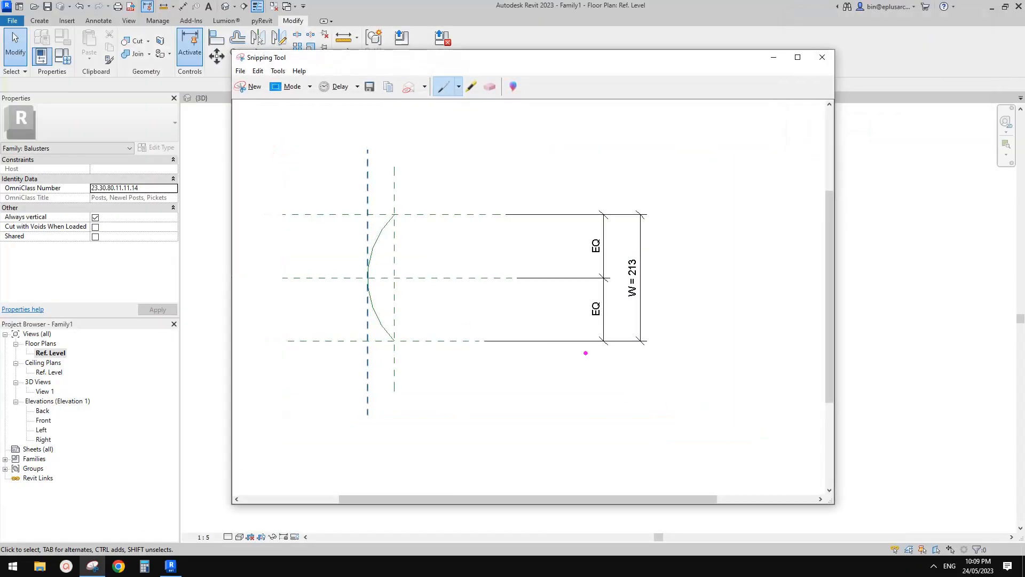
{"action": "left_click", "coordinate": [822, 57]}
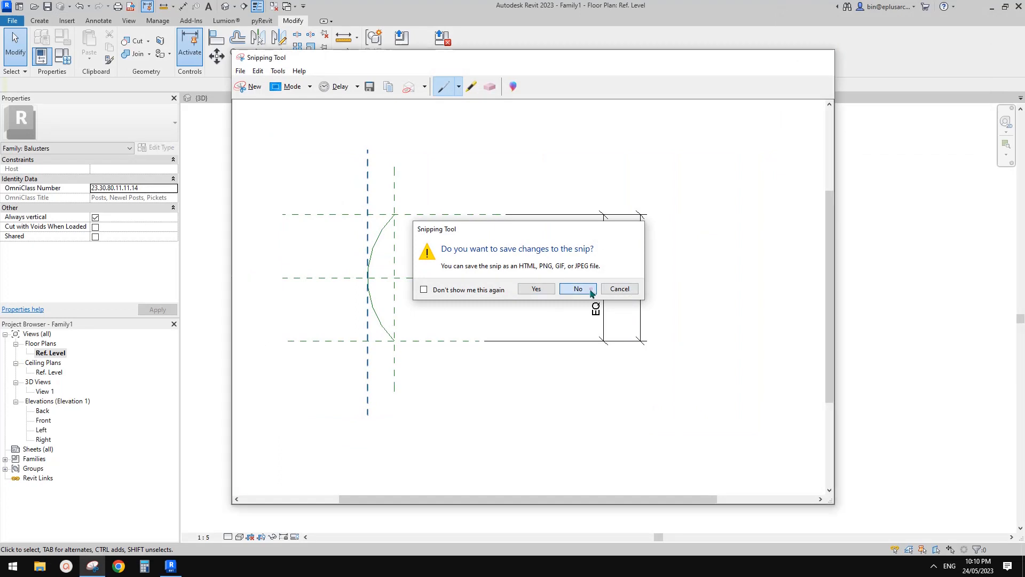
{"action": "left_click", "coordinate": [590, 289]}
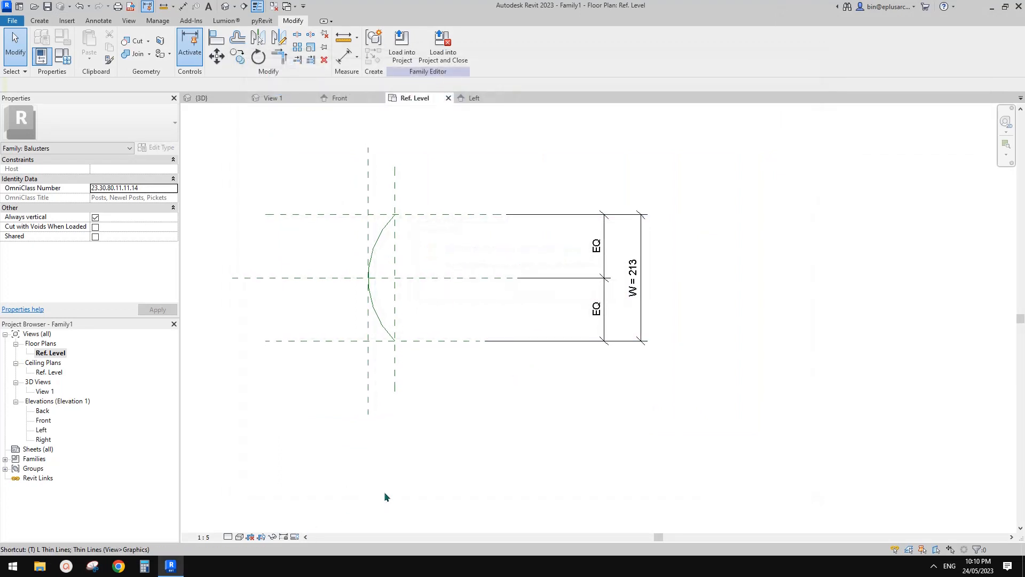
Step: Turn off thin lines and set the view scale to 1:10
{"action": "left_click", "coordinate": [205, 536]}
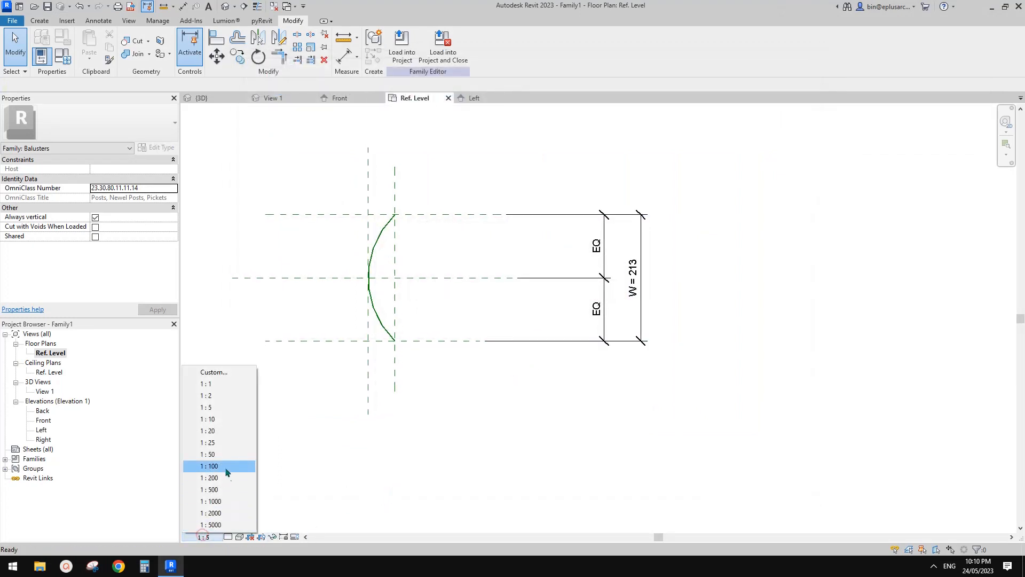
{"action": "left_click", "coordinate": [208, 419]}
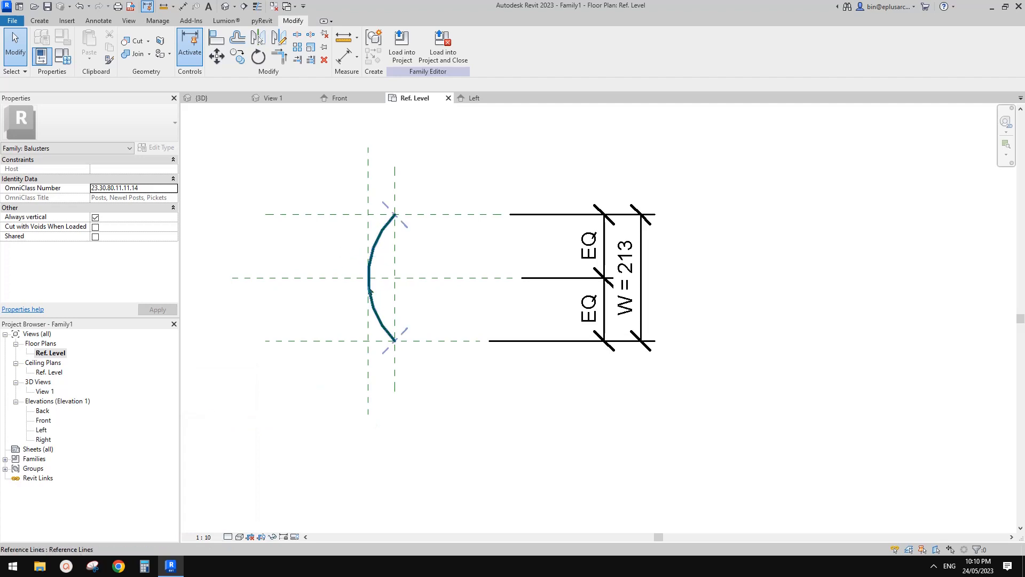
Step: Switch to Snipping Tool and capture the reference arc, the reference planes and the EQ and W dimensions
{"action": "left_click", "coordinate": [382, 234]}
{"action": "scroll", "coordinate": [403, 284], "scroll_direction": "up", "scroll_amount": 1}
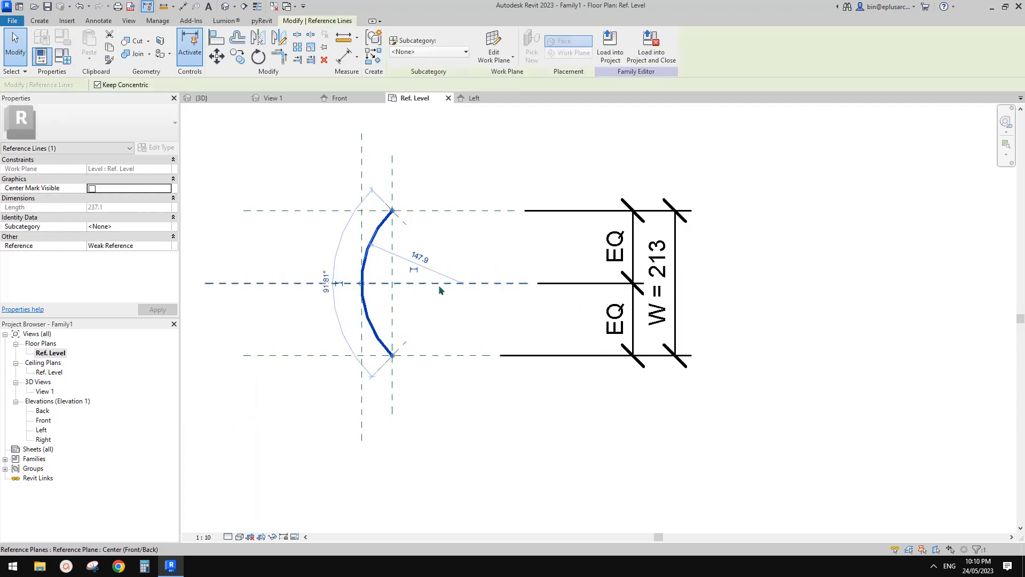
{"action": "key", "text": "Escape"}
{"action": "left_click", "coordinate": [95, 567]}
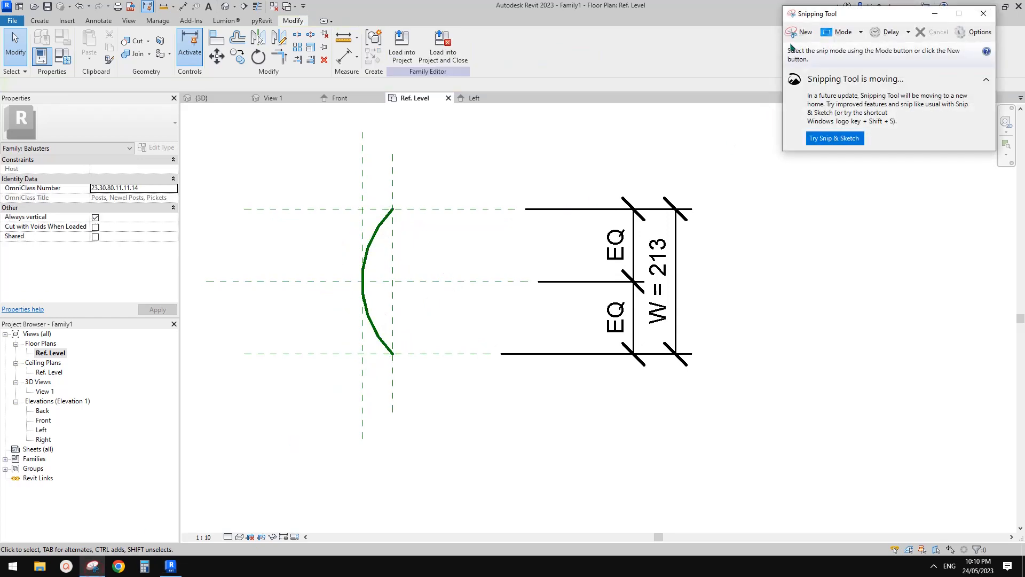
{"action": "left_click", "coordinate": [797, 29]}
{"action": "left_click_drag", "start_coordinate": [270, 119], "coordinate": [828, 486]}
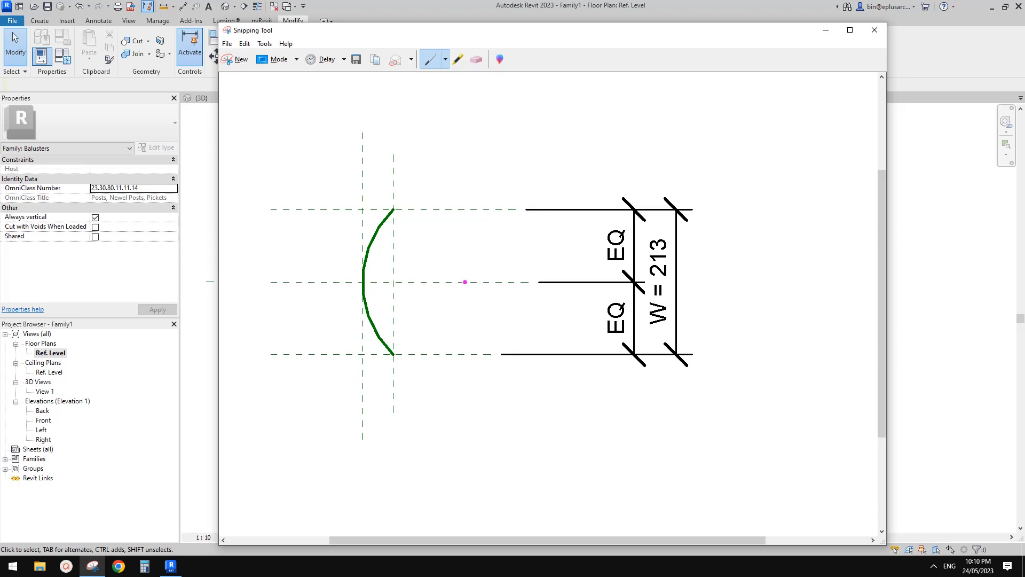
Step: Mark the arc centre on the snip and sketch a right triangle to the arc's upper endpoint, labelling its hypotenuse R
{"action": "left_click", "coordinate": [466, 282]}
{"action": "left_click_drag", "start_coordinate": [393, 211], "coordinate": [465, 281]}
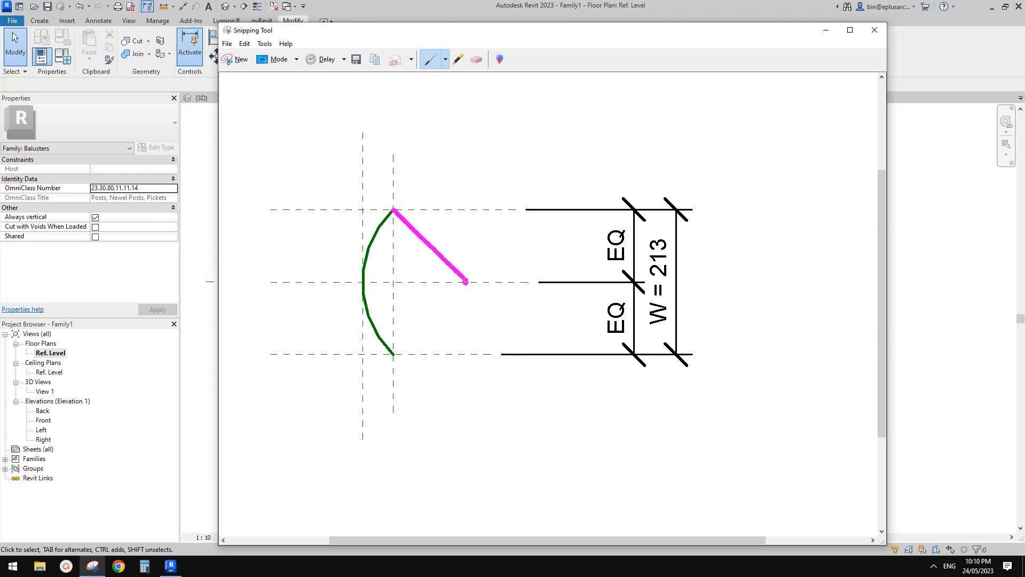
{"action": "left_click_drag", "start_coordinate": [437, 219], "coordinate": [438, 243]}
{"action": "left_click_drag", "start_coordinate": [437, 220], "coordinate": [452, 244]}
{"action": "mouse_move", "coordinate": [394, 210]}
{"action": "left_mouse_down"}
{"action": "mouse_move", "coordinate": [393, 282]}
{"action": "mouse_move", "coordinate": [468, 282]}
{"action": "left_mouse_up"}
{"action": "left_click_drag", "start_coordinate": [395, 274], "coordinate": [404, 281]}
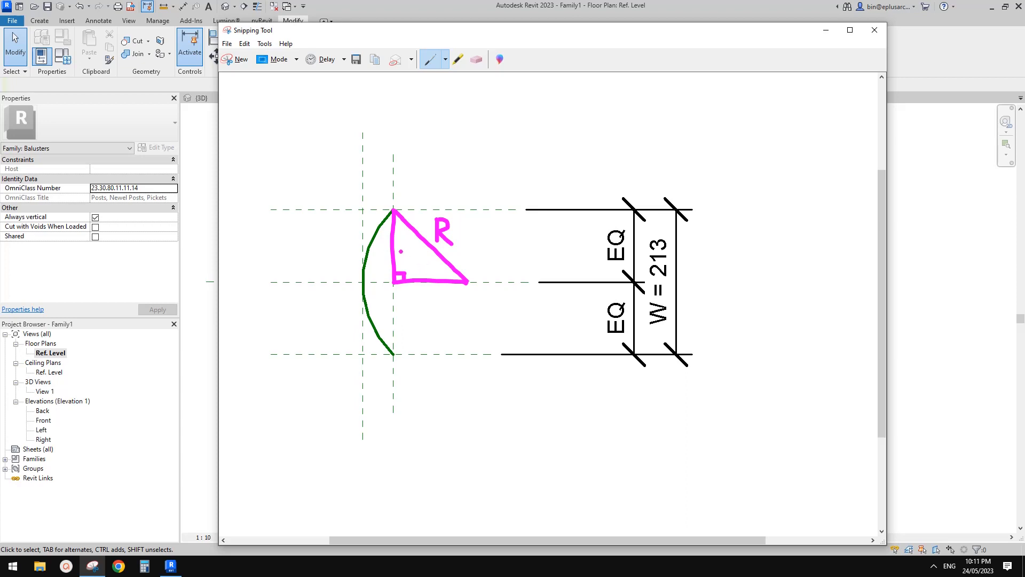
Step: Label the triangle's vertical leg W/2 with a leader and its horizontal leg x
{"action": "left_click_drag", "start_coordinate": [393, 250], "coordinate": [329, 246]}
{"action": "mouse_move", "coordinate": [280, 222]}
{"action": "left_mouse_down"}
{"action": "mouse_move", "coordinate": [286, 232]}
{"action": "mouse_move", "coordinate": [305, 224]}
{"action": "mouse_move", "coordinate": [274, 255]}
{"action": "mouse_move", "coordinate": [318, 258]}
{"action": "left_mouse_up"}
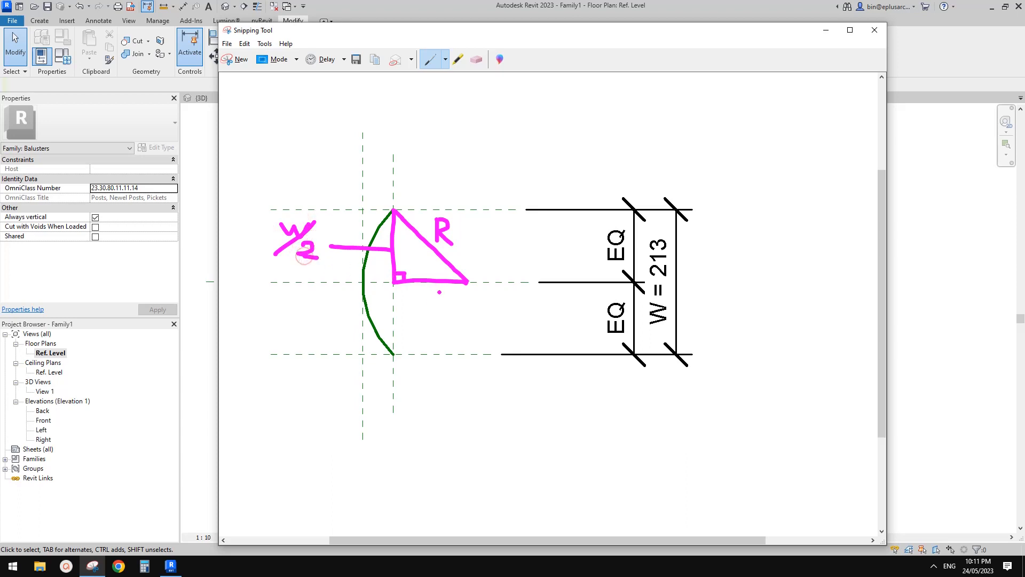
{"action": "mouse_move", "coordinate": [422, 290]}
{"action": "left_mouse_down"}
{"action": "mouse_move", "coordinate": [441, 302]}
{"action": "mouse_move", "coordinate": [422, 304]}
{"action": "left_mouse_up"}
Step: Write the equation x² + (W/2)² = R² above the sketched triangle
{"action": "mouse_move", "coordinate": [443, 117]}
{"action": "left_mouse_down"}
{"action": "mouse_move", "coordinate": [429, 141]}
{"action": "mouse_move", "coordinate": [444, 137]}
{"action": "mouse_move", "coordinate": [456, 112]}
{"action": "mouse_move", "coordinate": [484, 124]}
{"action": "mouse_move", "coordinate": [473, 142]}
{"action": "mouse_move", "coordinate": [519, 111]}
{"action": "mouse_move", "coordinate": [500, 141]}
{"action": "mouse_move", "coordinate": [533, 142]}
{"action": "mouse_move", "coordinate": [499, 144]}
{"action": "left_mouse_up"}
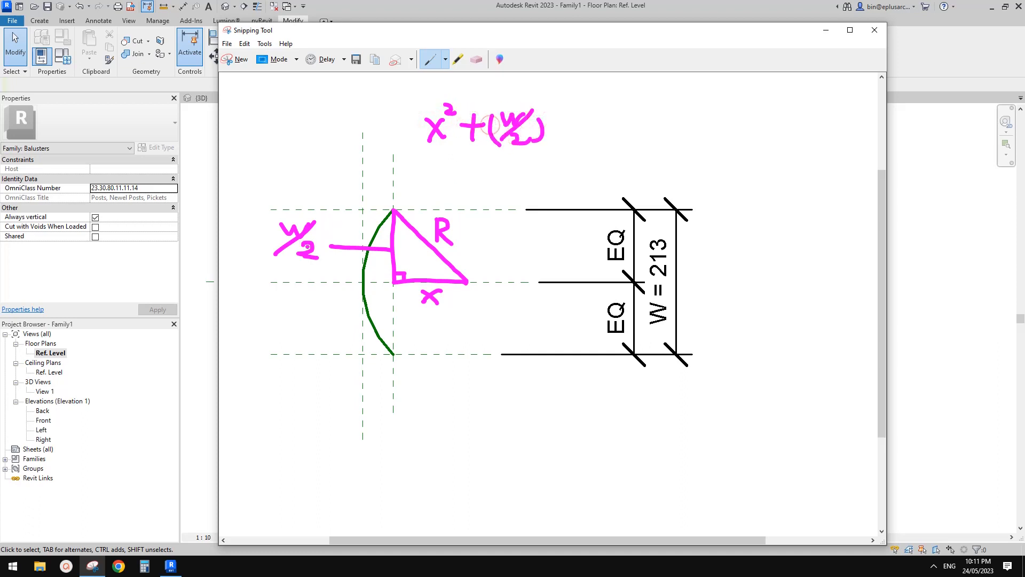
{"action": "left_click_drag", "start_coordinate": [545, 97], "coordinate": [559, 102]}
{"action": "left_click_drag", "start_coordinate": [567, 121], "coordinate": [582, 126]}
{"action": "mouse_move", "coordinate": [596, 109]}
{"action": "left_mouse_down"}
{"action": "mouse_move", "coordinate": [596, 136]}
{"action": "mouse_move", "coordinate": [597, 121]}
{"action": "mouse_move", "coordinate": [610, 134]}
{"action": "left_mouse_up"}
{"action": "left_click_drag", "start_coordinate": [609, 93], "coordinate": [628, 99]}
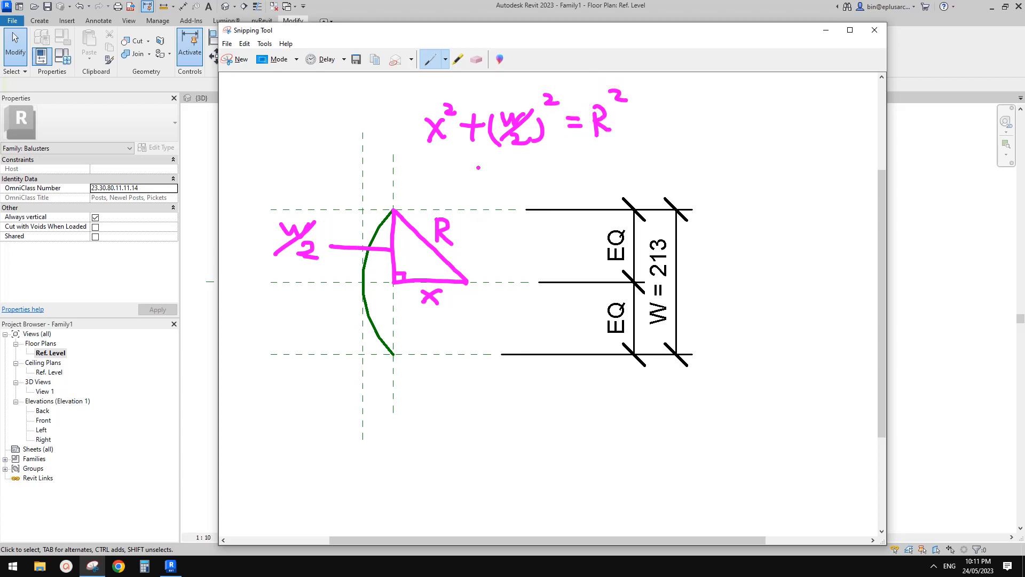
Step: Write "x = ...." beside the triangle equation as a placeholder for its solution
{"action": "mouse_move", "coordinate": [690, 105]}
{"action": "left_mouse_down"}
{"action": "mouse_move", "coordinate": [704, 123]}
{"action": "mouse_move", "coordinate": [688, 126]}
{"action": "mouse_move", "coordinate": [785, 120]}
{"action": "left_mouse_up"}
{"action": "left_click", "coordinate": [767, 118]}
{"action": "left_click", "coordinate": [778, 119]}
{"action": "left_click", "coordinate": [801, 120]}
{"action": "left_click", "coordinate": [818, 122]}
{"action": "left_click_drag", "start_coordinate": [721, 115], "coordinate": [741, 114]}
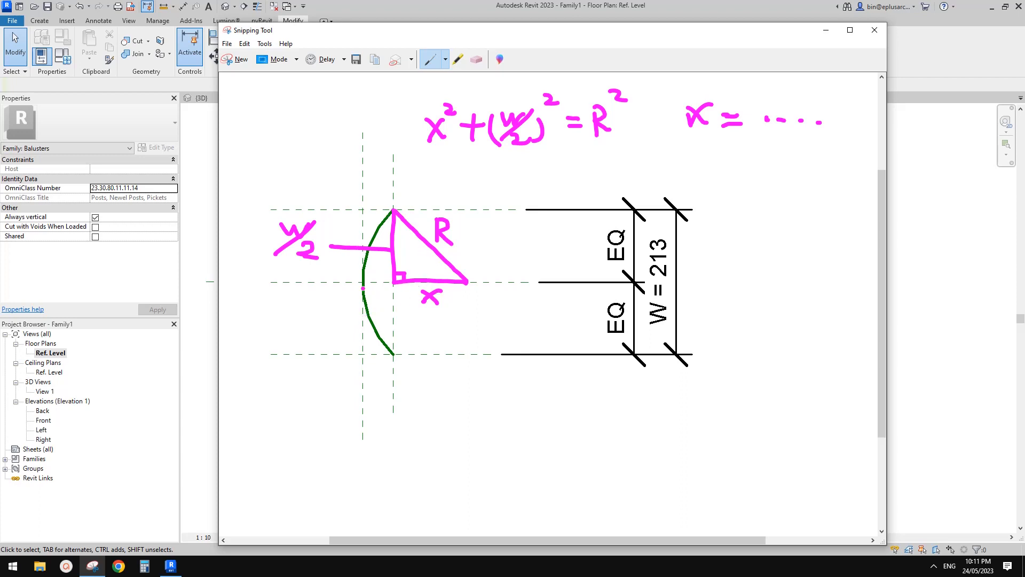
Step: Sketch a horizontal dimension labelled R from the outermost vertical reference plane to the arc centre
{"action": "left_click_drag", "start_coordinate": [354, 313], "coordinate": [492, 312]}
{"action": "mouse_move", "coordinate": [475, 300]}
{"action": "left_mouse_down"}
{"action": "mouse_move", "coordinate": [457, 318]}
{"action": "mouse_move", "coordinate": [469, 323]}
{"action": "left_mouse_up"}
{"action": "mouse_move", "coordinate": [364, 305]}
{"action": "left_mouse_down"}
{"action": "mouse_move", "coordinate": [358, 320]}
{"action": "mouse_move", "coordinate": [407, 338]}
{"action": "left_mouse_up"}
{"action": "left_click_drag", "start_coordinate": [410, 323], "coordinate": [432, 334]}
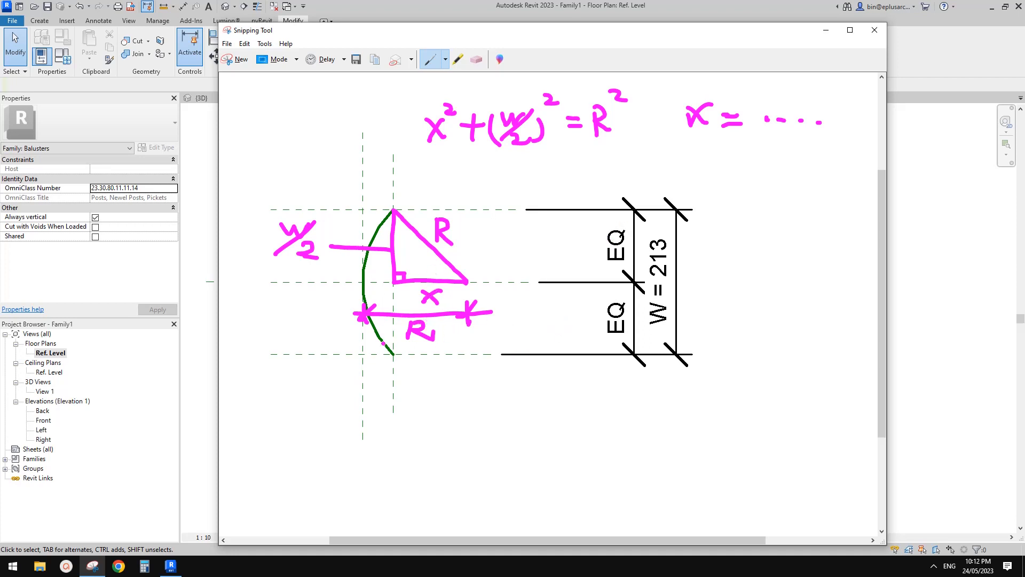
Step: Mark the gap between the two vertical reference planes as y and write y = R − x beside it
{"action": "mouse_move", "coordinate": [341, 382]}
{"action": "left_mouse_down"}
{"action": "mouse_move", "coordinate": [400, 375]}
{"action": "mouse_move", "coordinate": [367, 376]}
{"action": "mouse_move", "coordinate": [377, 404]}
{"action": "left_mouse_up"}
{"action": "left_click_drag", "start_coordinate": [383, 394], "coordinate": [373, 416]}
{"action": "mouse_move", "coordinate": [455, 397]}
{"action": "left_mouse_down"}
{"action": "mouse_move", "coordinate": [452, 424]}
{"action": "mouse_move", "coordinate": [485, 403]}
{"action": "left_mouse_up"}
{"action": "left_click", "coordinate": [478, 408]}
{"action": "left_click_drag", "start_coordinate": [472, 414], "coordinate": [502, 420]}
{"action": "mouse_move", "coordinate": [500, 396]}
{"action": "left_mouse_down"}
{"action": "mouse_move", "coordinate": [517, 412]}
{"action": "mouse_move", "coordinate": [571, 407]}
{"action": "left_mouse_up"}
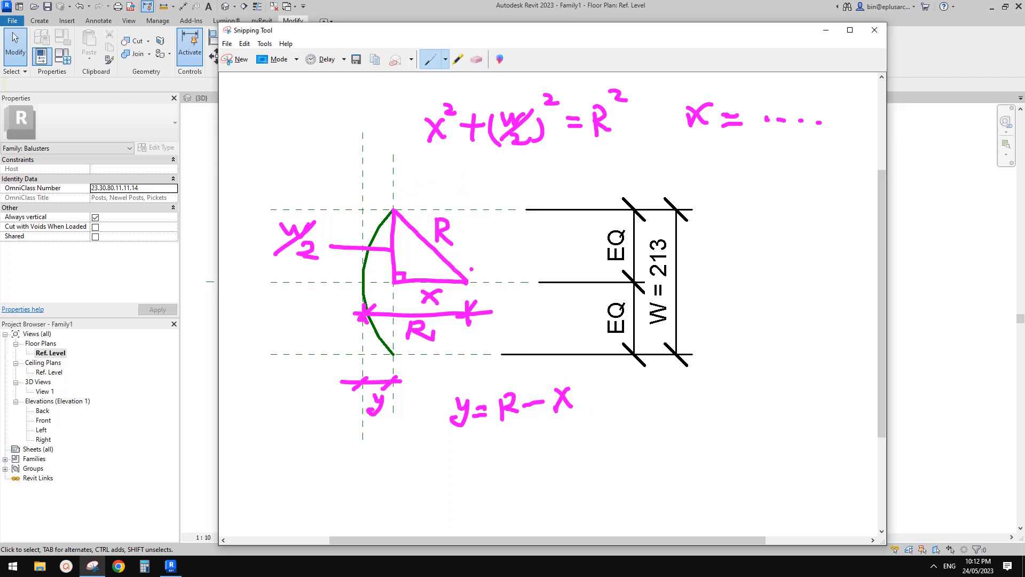
Step: Sketch vertical lines through the arc centre and arc apex, cross them with a horizontal line, mark the apex intersection, and return to Revit
{"action": "left_click_drag", "start_coordinate": [460, 168], "coordinate": [469, 348]}
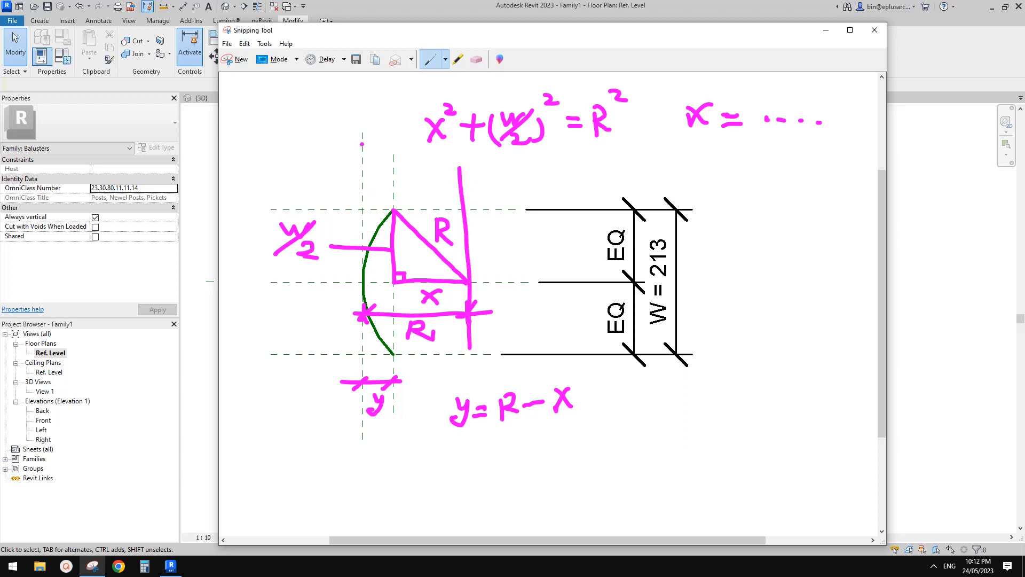
{"action": "left_click_drag", "start_coordinate": [362, 140], "coordinate": [374, 380]}
{"action": "left_click_drag", "start_coordinate": [272, 283], "coordinate": [533, 281]}
{"action": "left_click", "coordinate": [370, 281]}
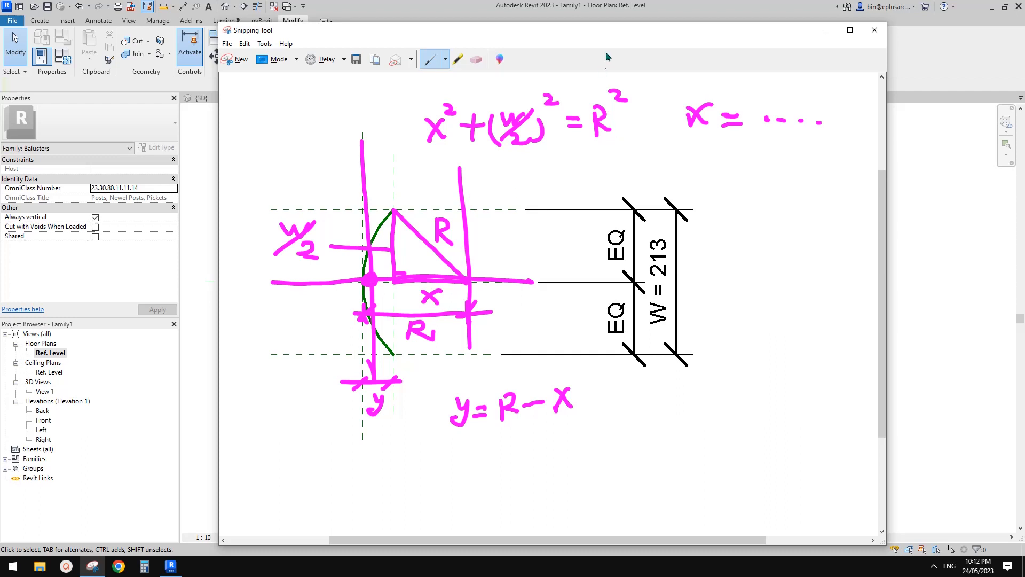
{"action": "left_click_drag", "start_coordinate": [609, 41], "coordinate": [666, 44]}
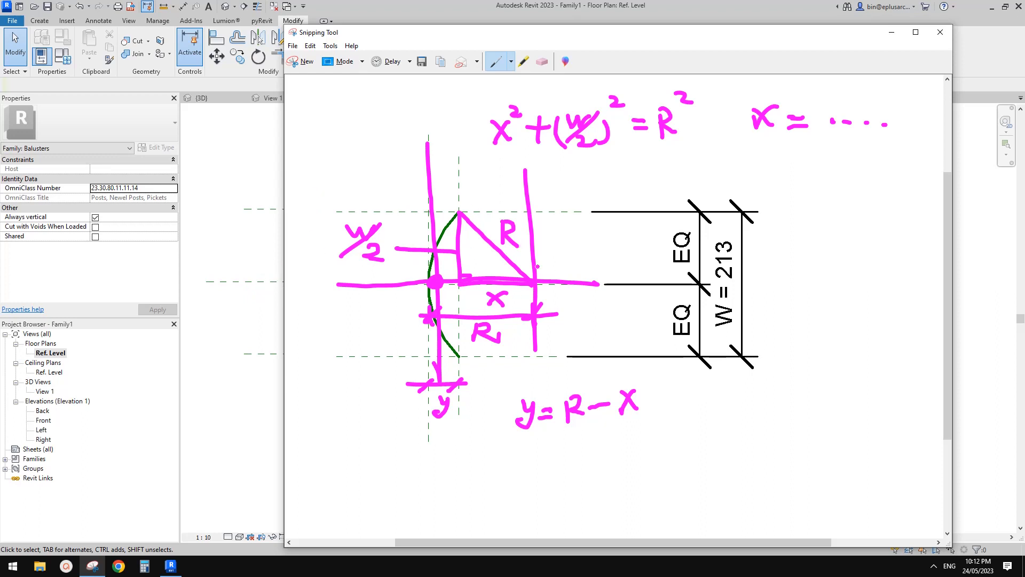
{"action": "left_click", "coordinate": [268, 277]}
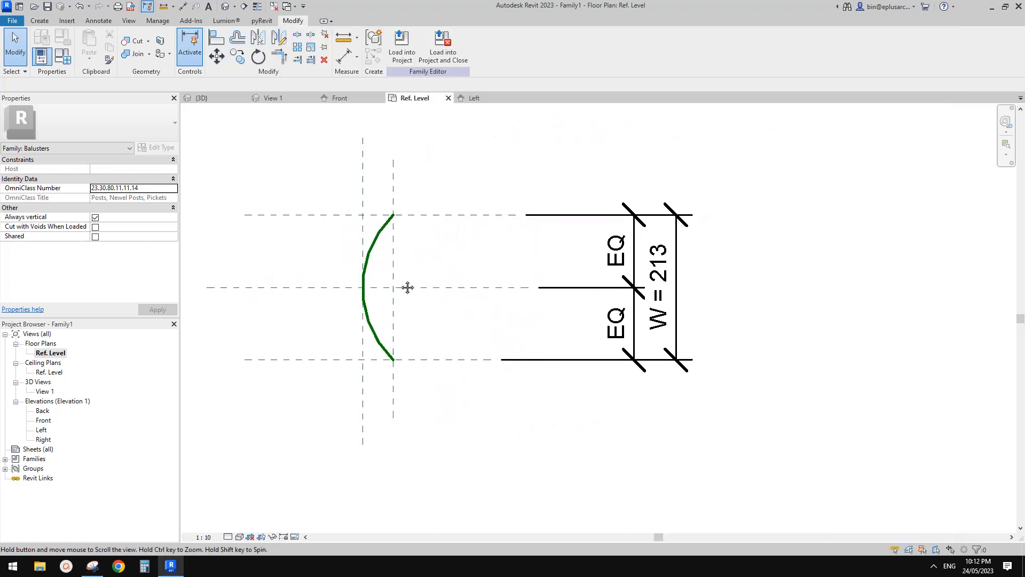
{"action": "key", "text": "r"}
{"action": "key", "text": "p"}
{"action": "left_click", "coordinate": [359, 229]}
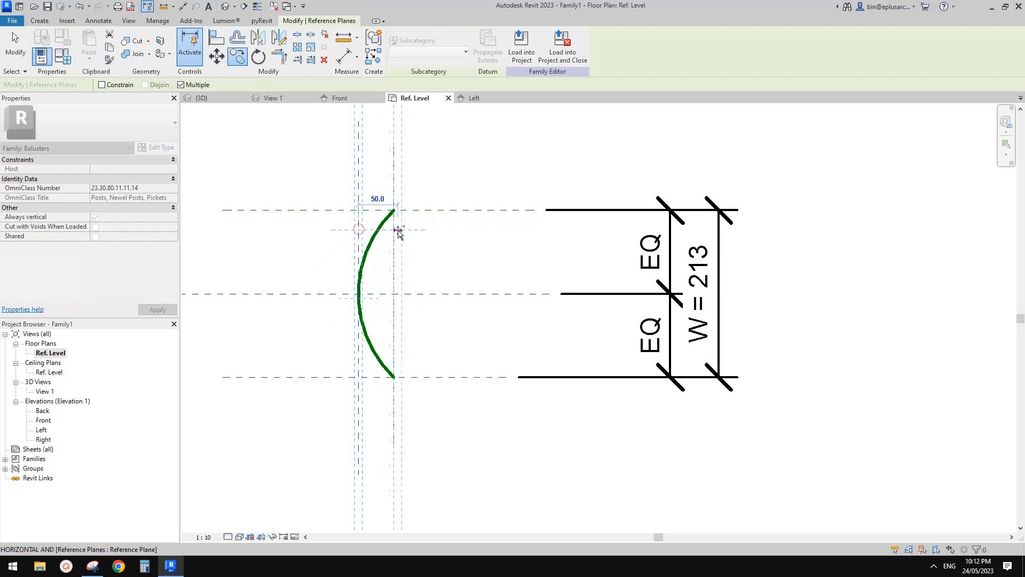
{"action": "key", "text": "Escape"}
{"action": "key", "text": "Escape"}
Step: Draw a vertical reference plane inside the arc's curve, near its centre, crossing all three horizontal reference planes
{"action": "key", "text": "r"}
{"action": "key", "text": "p"}
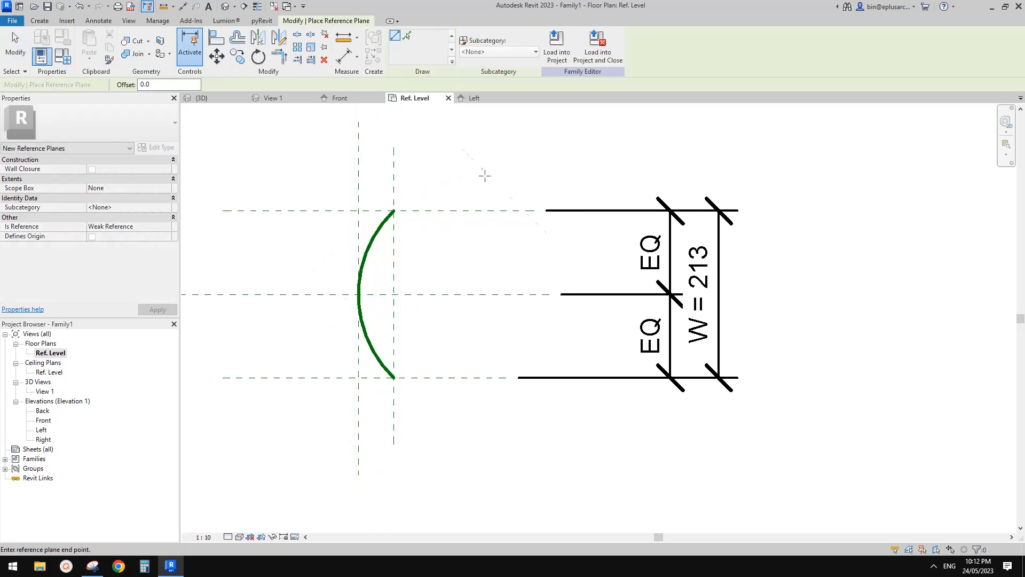
{"action": "left_click", "coordinate": [482, 169]}
{"action": "left_click", "coordinate": [482, 409]}
Step: Add an aligned dimension above the arc between the new vertical plane and the plane at the arc's apex
{"action": "key", "text": "d"}
{"action": "key", "text": "i"}
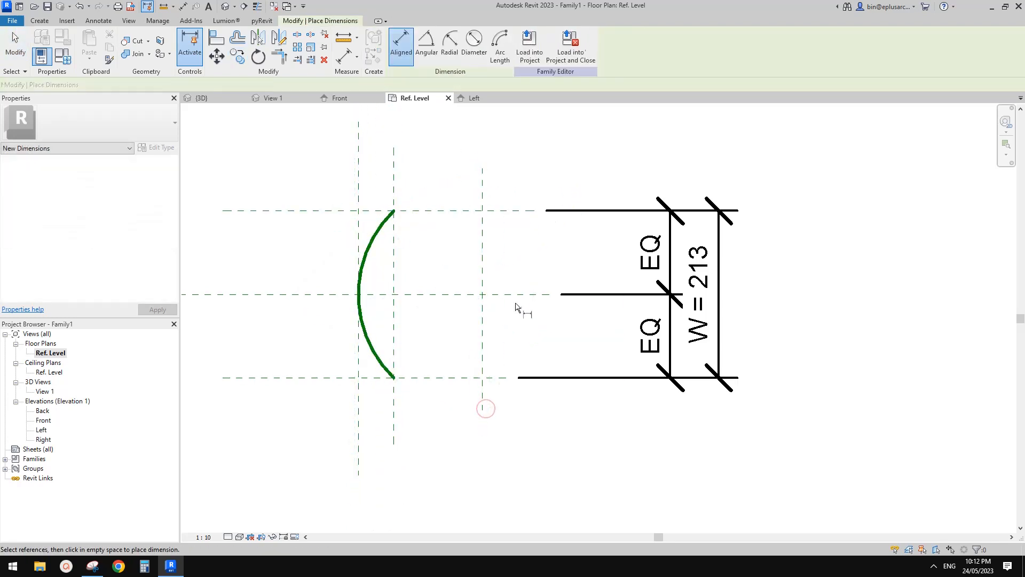
{"action": "left_click", "coordinate": [484, 193]}
{"action": "left_click", "coordinate": [359, 190]}
{"action": "left_click", "coordinate": [448, 158]}
{"action": "middle_click_drag", "start_coordinate": [471, 213], "coordinate": [473, 275]}
{"action": "key", "text": "Escape"}
{"action": "key", "text": "Escape"}
Step: Label the new horizontal dimension with a new type family parameter named R
{"action": "left_click", "coordinate": [461, 218]}
{"action": "left_click", "coordinate": [502, 45]}
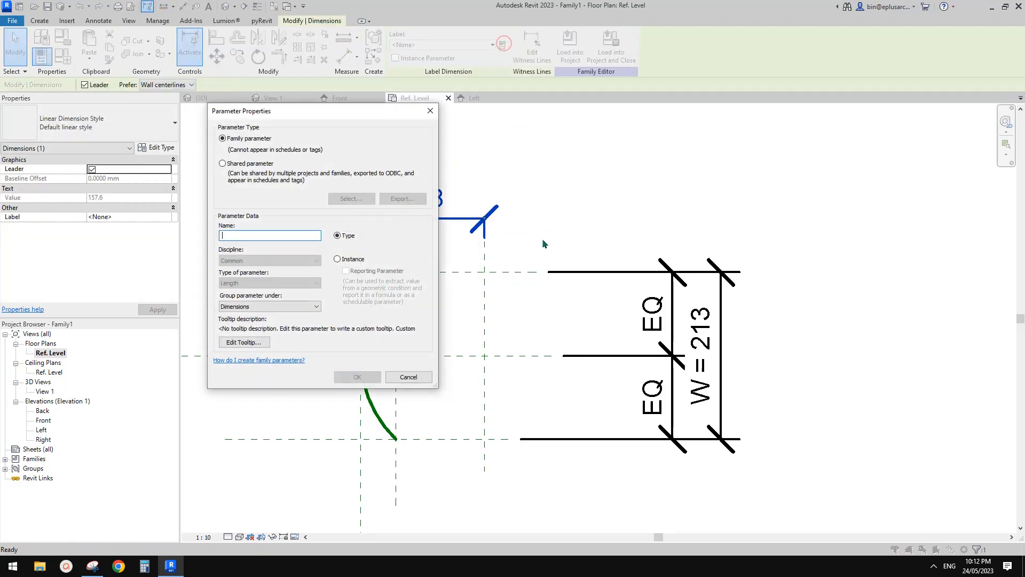
{"action": "type", "text": "R"}
{"action": "left_click", "coordinate": [357, 377]}
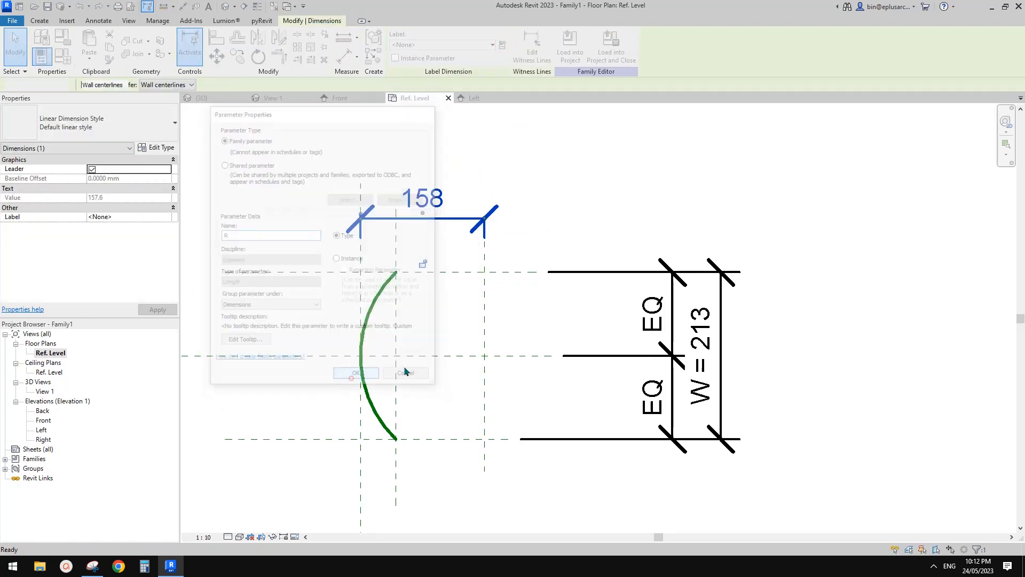
{"action": "middle_click_drag", "start_coordinate": [405, 368], "coordinate": [410, 352]}
Step: Make the arc's temporary radius dimension permanent and delete it again
{"action": "left_click", "coordinate": [377, 269]}
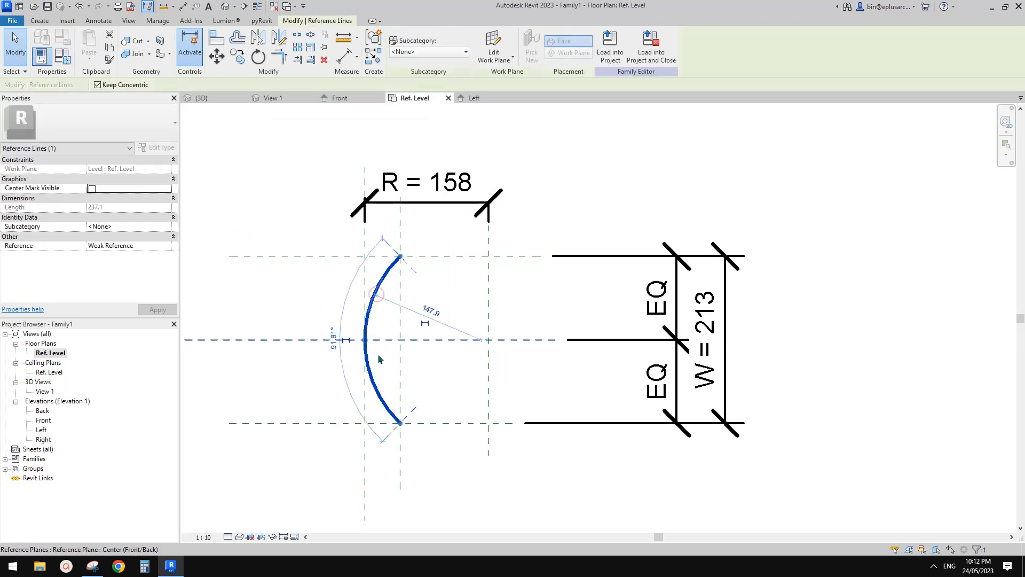
{"action": "left_click", "coordinate": [424, 321]}
{"action": "left_click", "coordinate": [447, 323]}
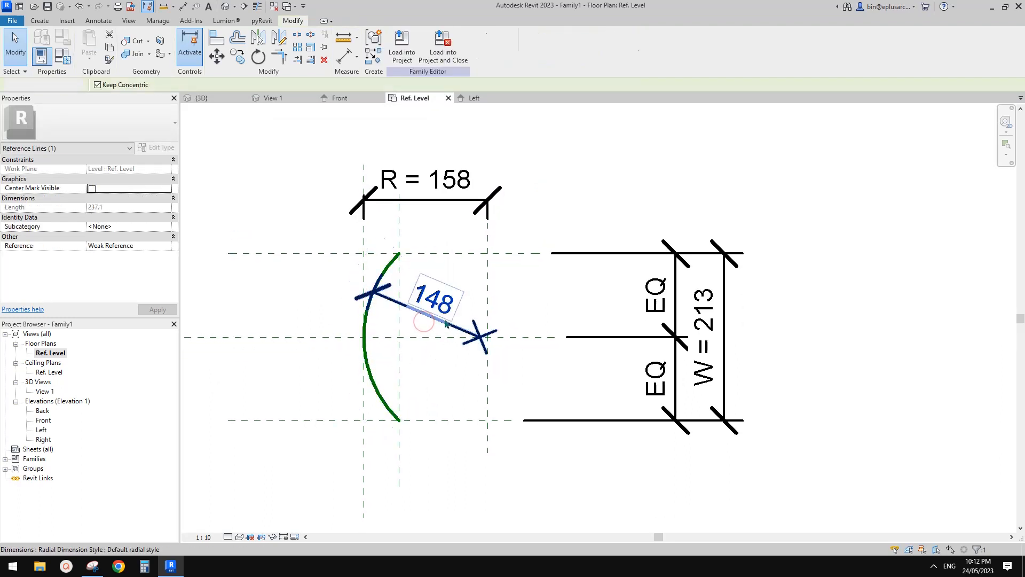
{"action": "middle_click_drag", "start_coordinate": [472, 306], "coordinate": [473, 305]}
{"action": "left_click", "coordinate": [469, 322]}
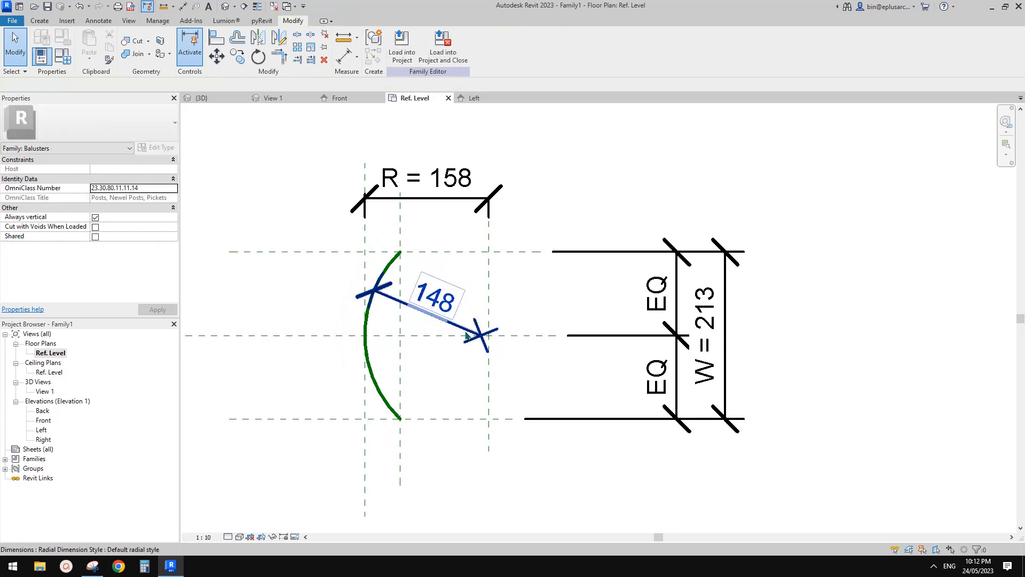
{"action": "left_click", "coordinate": [455, 324]}
{"action": "key", "text": "Delete"}
Step: Make the reference arc's center mark visible
{"action": "left_click", "coordinate": [377, 289]}
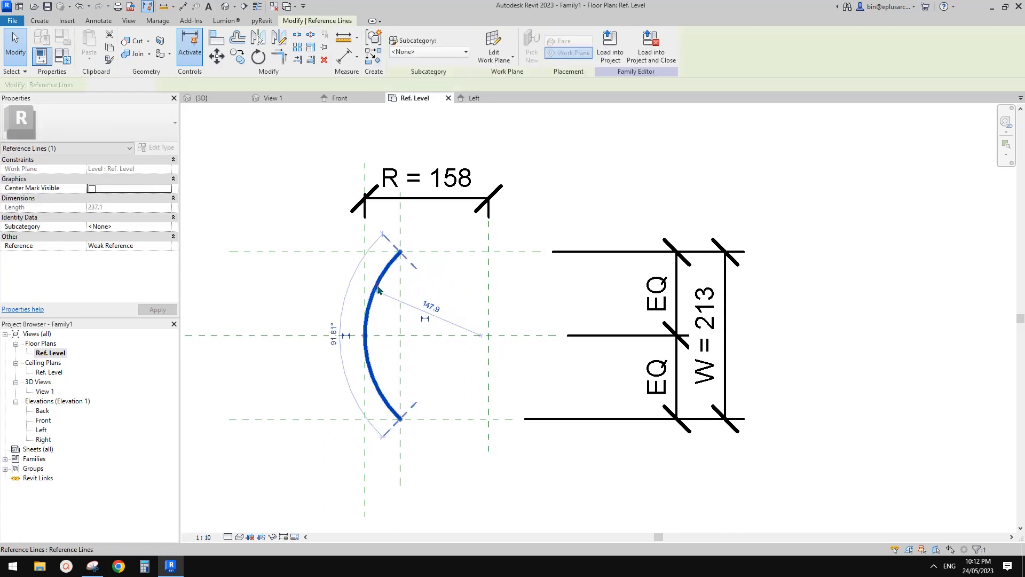
{"action": "left_click", "coordinate": [92, 190]}
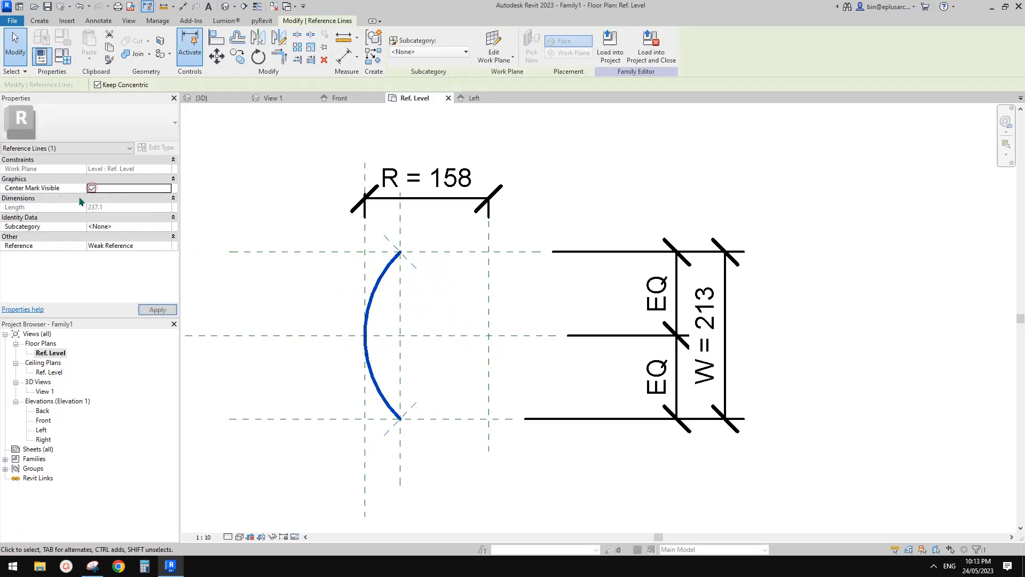
{"action": "left_click", "coordinate": [543, 283]}
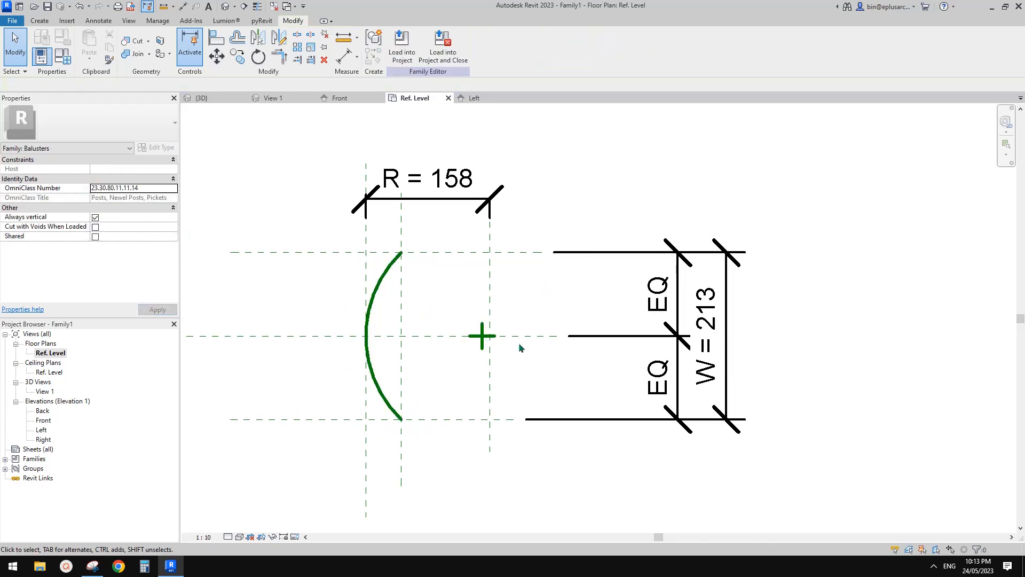
Step: Align the arc's center mark to the vertical reference plane at the inner end of the R dimension
{"action": "key", "text": "a"}
{"action": "key", "text": "l"}
{"action": "left_click", "coordinate": [492, 282]}
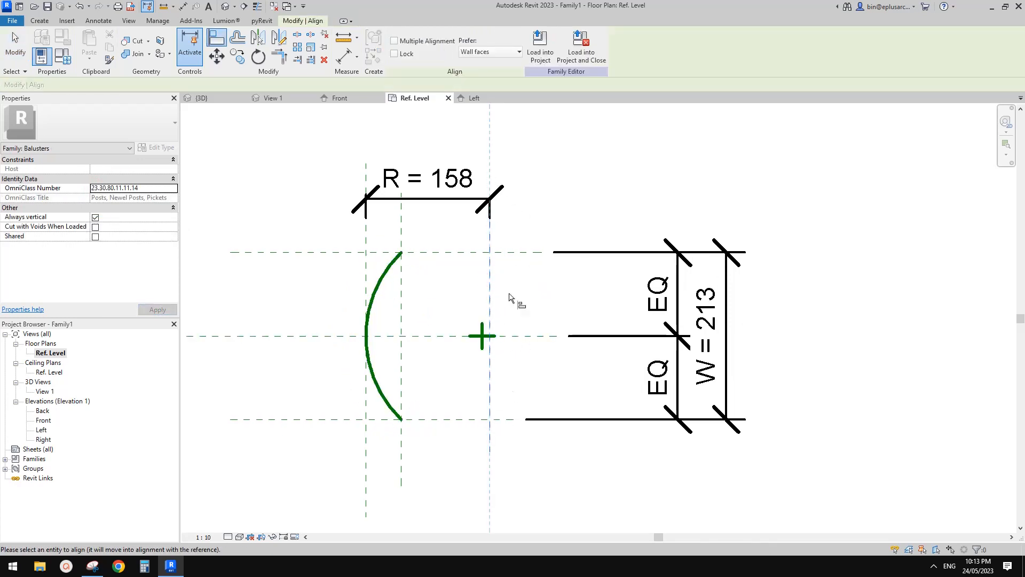
{"action": "left_click", "coordinate": [483, 337]}
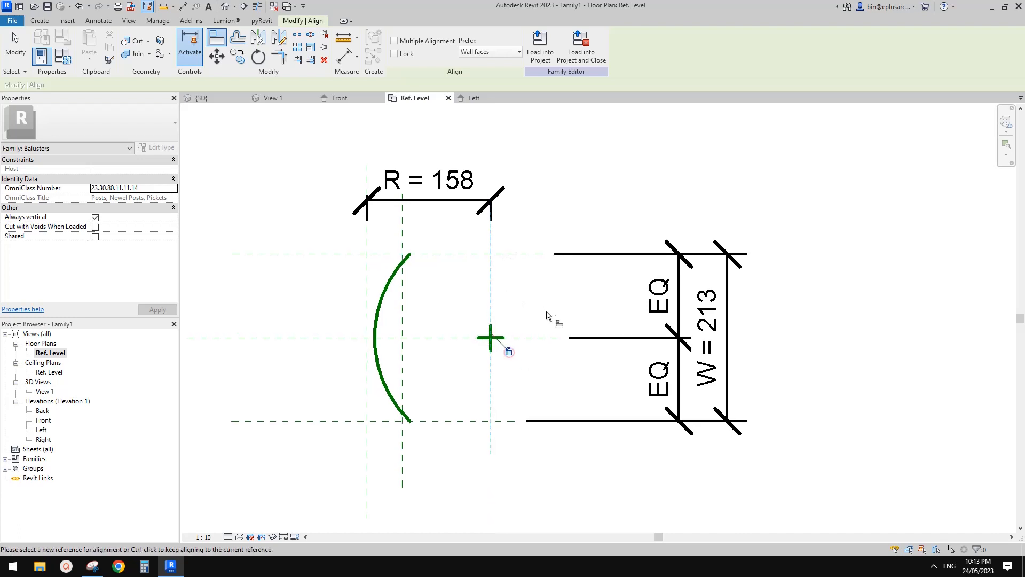
{"action": "key", "text": "Escape"}
{"action": "key", "text": "Escape"}
Step: Make the arc's temporary radius dimension permanent and label it with the existing R parameter
{"action": "left_click", "coordinate": [389, 277]}
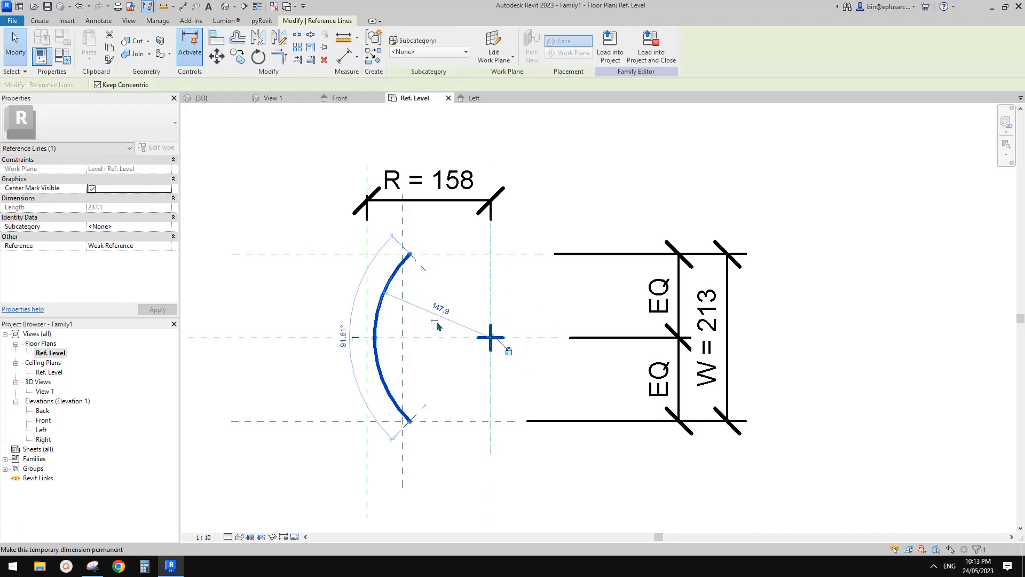
{"action": "left_click", "coordinate": [434, 320]}
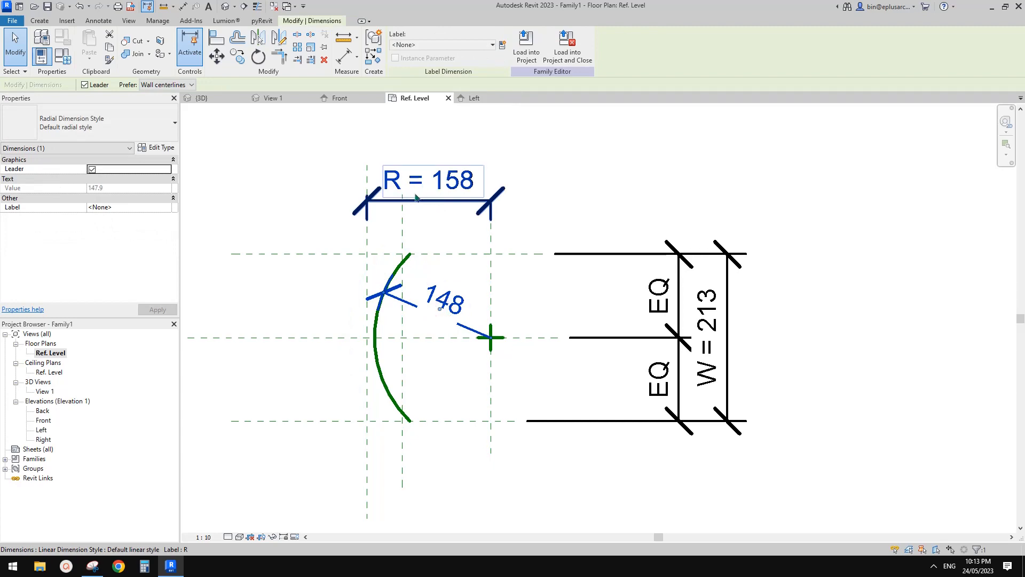
{"action": "left_click", "coordinate": [442, 45]}
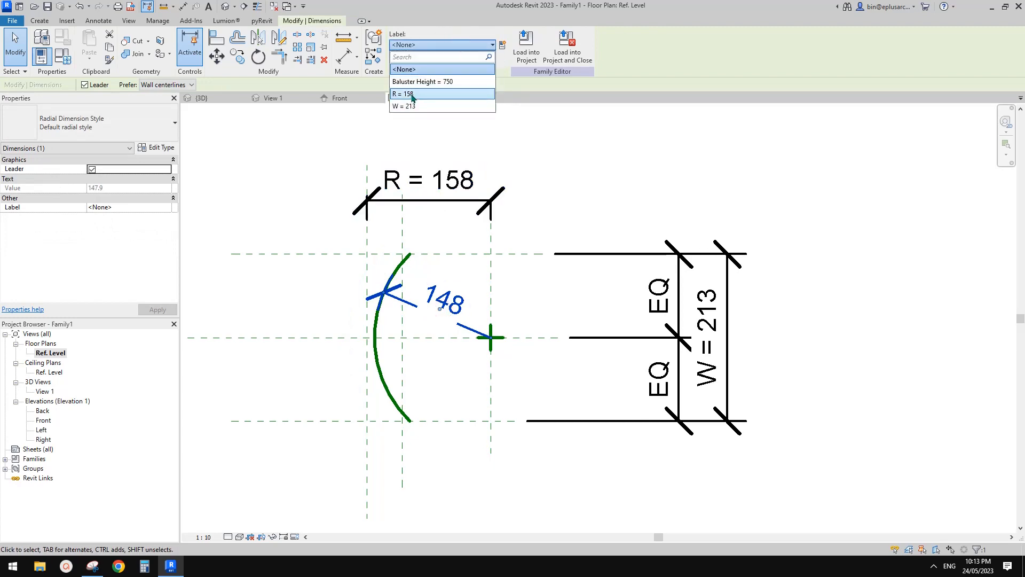
{"action": "left_click", "coordinate": [412, 95]}
{"action": "middle_click_drag", "start_coordinate": [487, 283], "coordinate": [505, 227]}
{"action": "left_click", "coordinate": [507, 248]}
{"action": "middle_click_drag", "start_coordinate": [457, 259], "coordinate": [506, 235]}
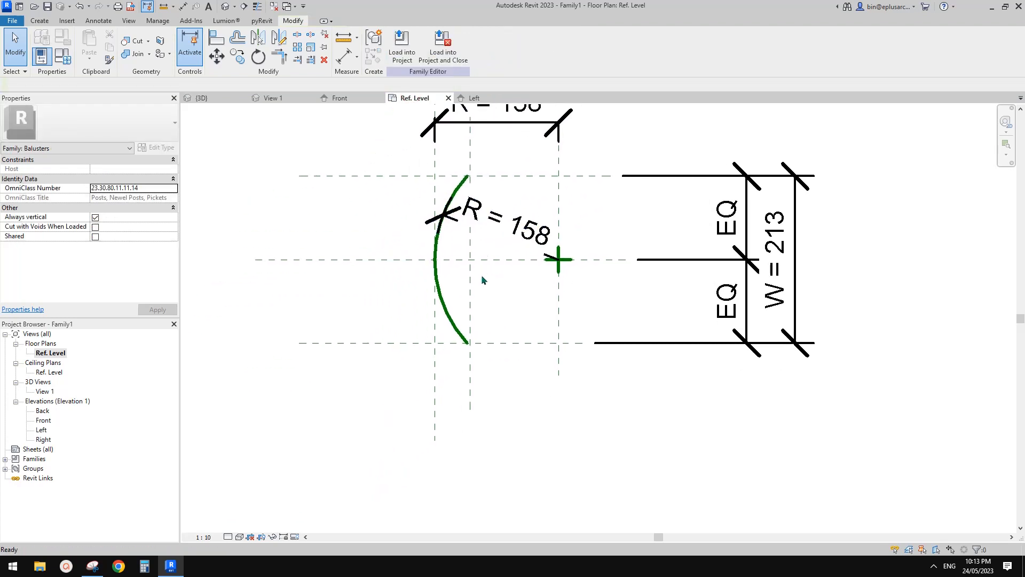
{"action": "scroll", "coordinate": [482, 279], "scroll_direction": "up", "scroll_amount": 1}
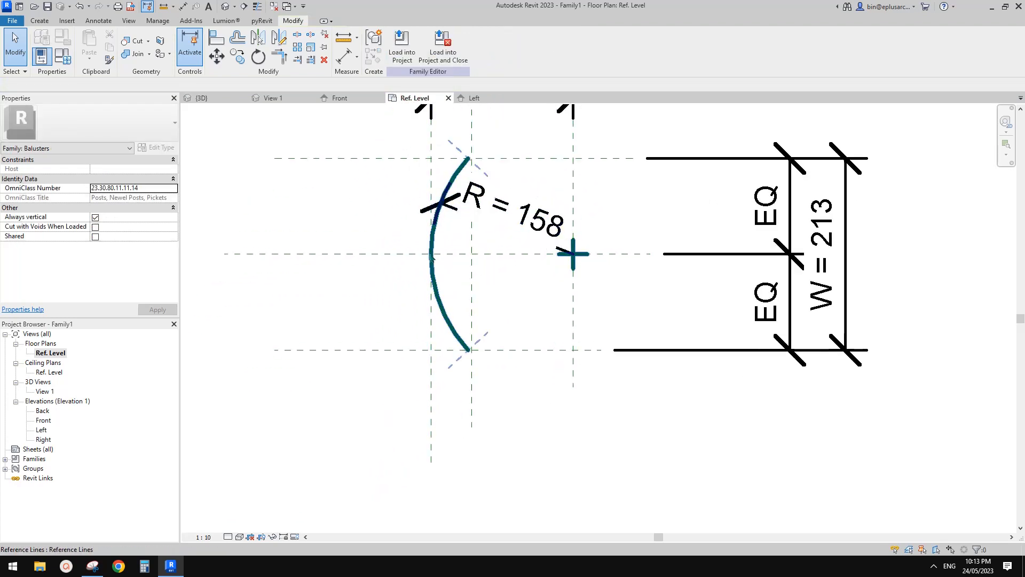
{"action": "middle_click_drag", "start_coordinate": [431, 256], "coordinate": [502, 366]}
{"action": "scroll", "coordinate": [478, 316], "scroll_direction": "down", "scroll_amount": 1}
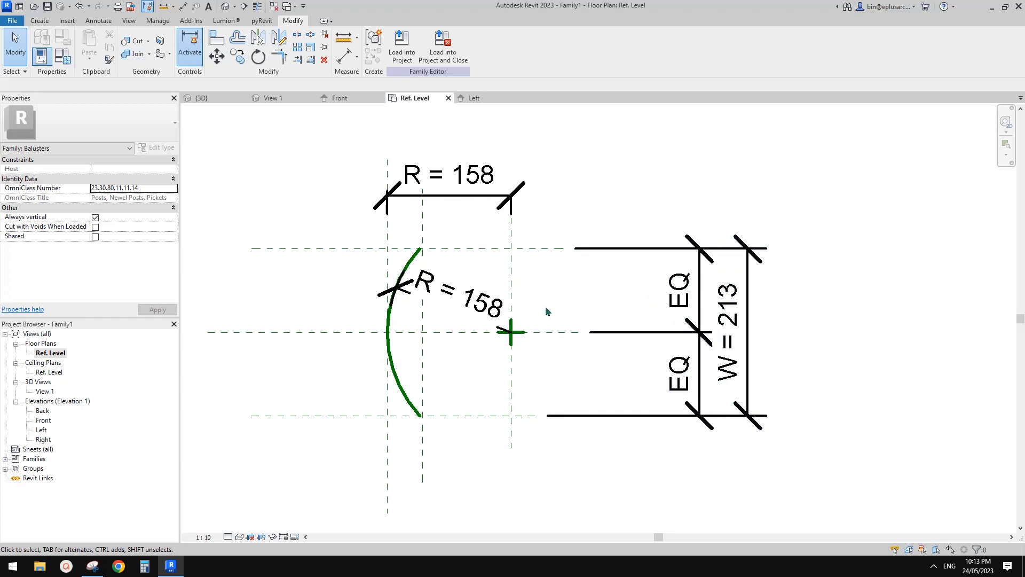
{"action": "scroll", "coordinate": [419, 263], "scroll_direction": "up", "scroll_amount": 5}
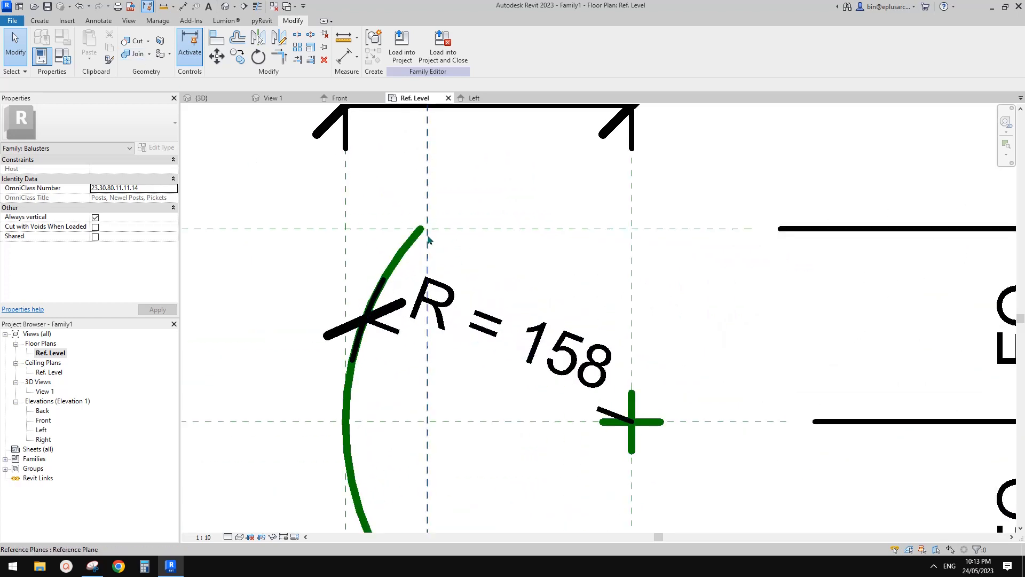
Step: Examine the family's parameter list and the Snipping Tool sketch that derives the Y distance from R and W
{"action": "scroll", "coordinate": [427, 235], "scroll_direction": "up", "scroll_amount": 3}
{"action": "scroll", "coordinate": [428, 231], "scroll_direction": "down", "scroll_amount": 6}
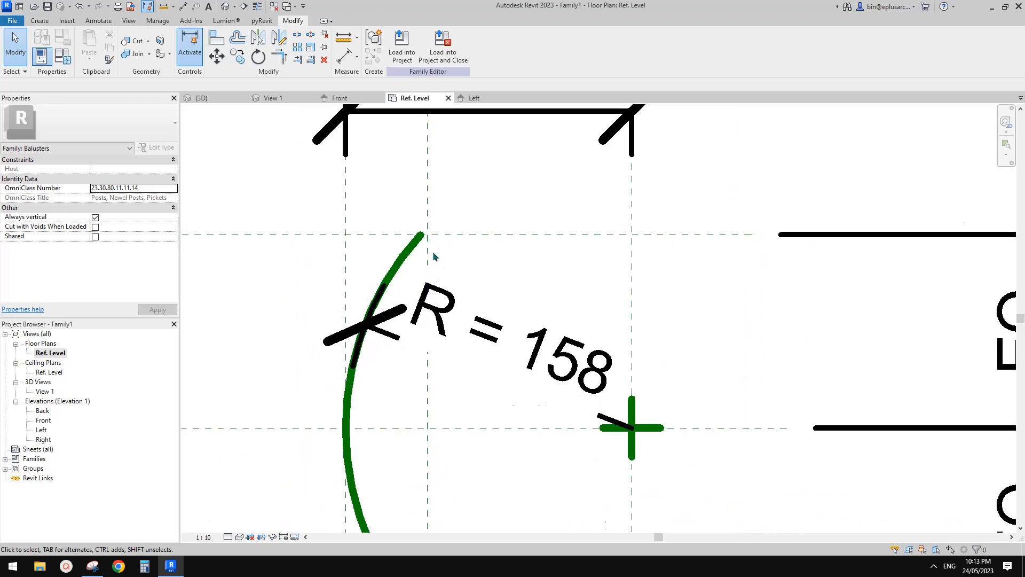
{"action": "left_click", "coordinate": [63, 55]}
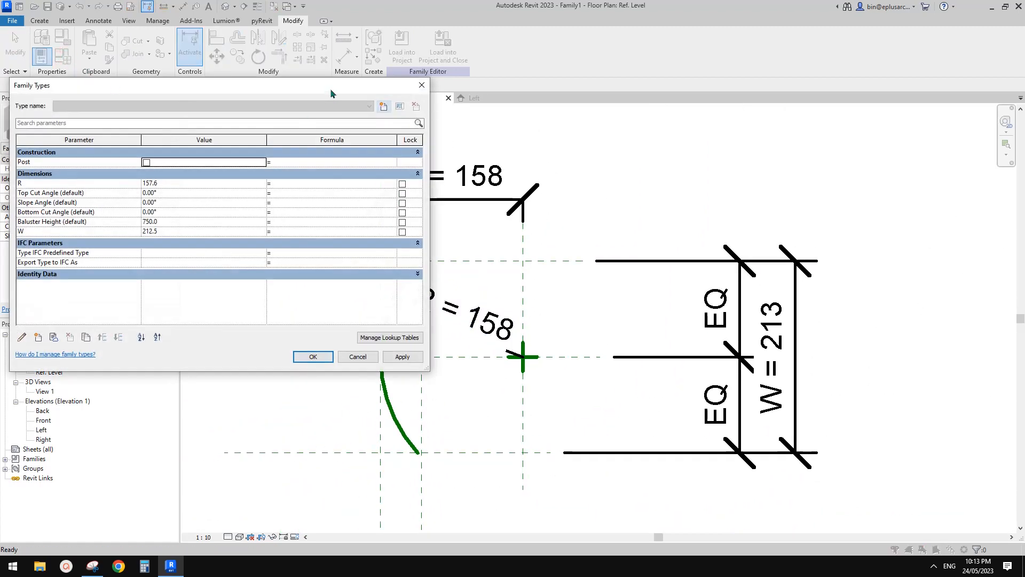
{"action": "left_click_drag", "start_coordinate": [331, 93], "coordinate": [411, 111]}
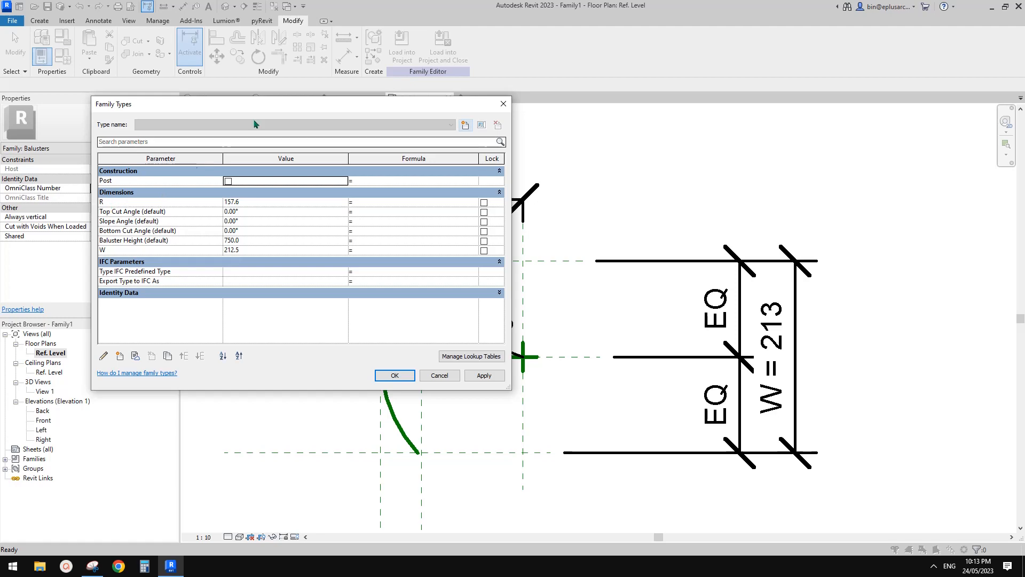
{"action": "left_click_drag", "start_coordinate": [260, 105], "coordinate": [302, 416]}
{"action": "left_click_drag", "start_coordinate": [396, 417], "coordinate": [351, 138]}
{"action": "left_click_drag", "start_coordinate": [427, 140], "coordinate": [437, 163]}
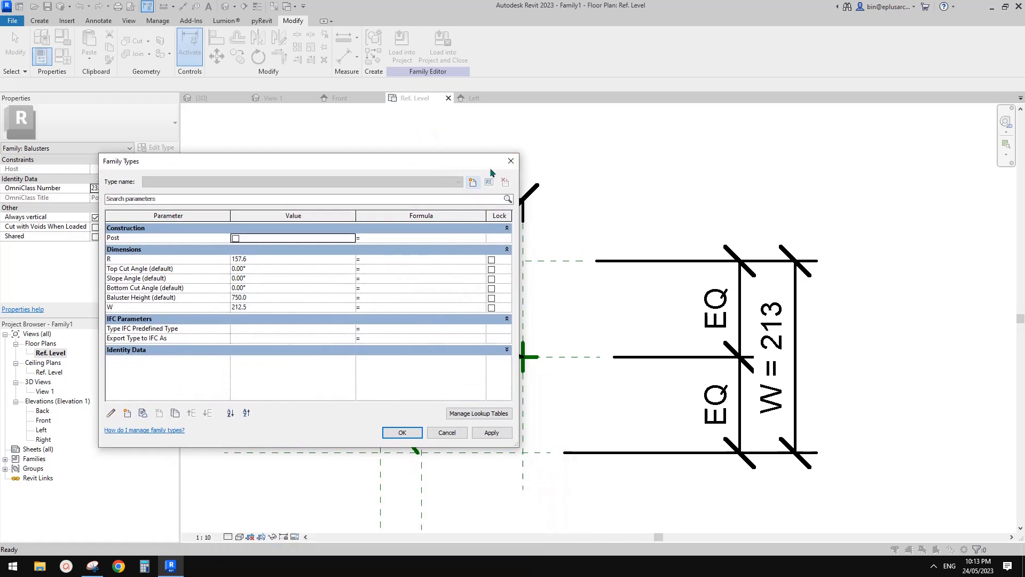
{"action": "left_click", "coordinate": [511, 160]}
{"action": "middle_click_drag", "start_coordinate": [408, 498], "coordinate": [409, 361]}
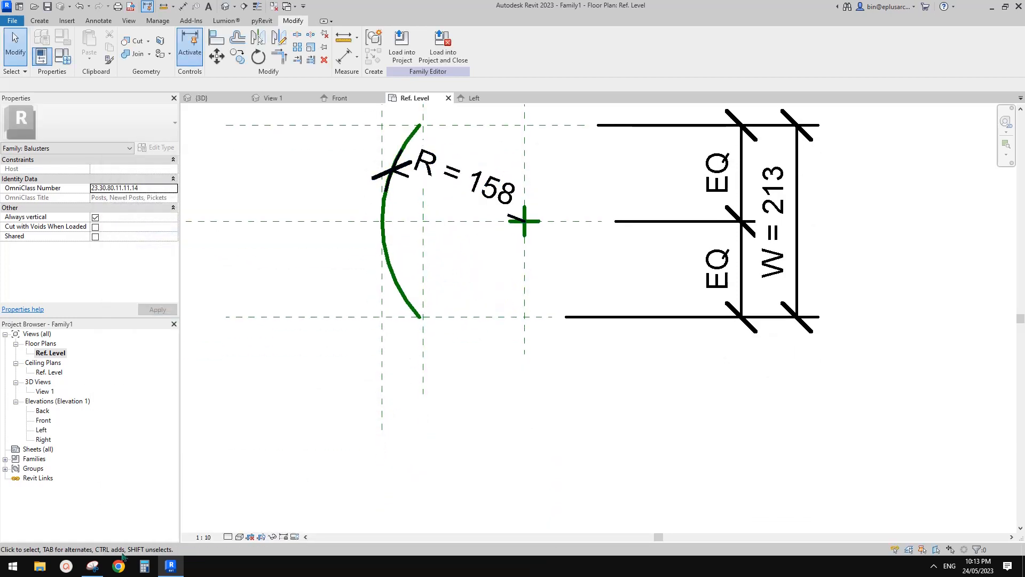
{"action": "left_click", "coordinate": [92, 566]}
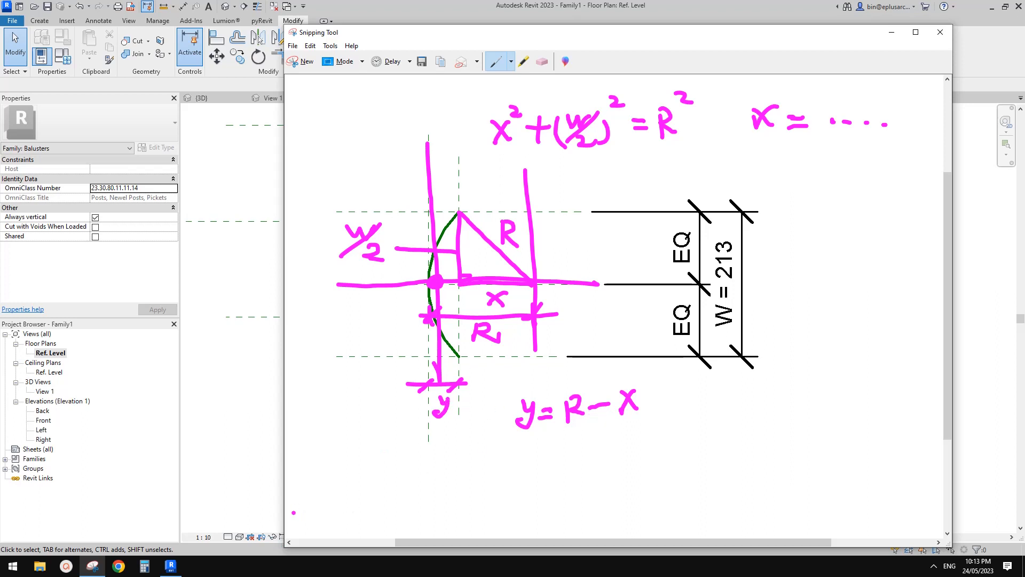
{"action": "left_click", "coordinate": [170, 566]}
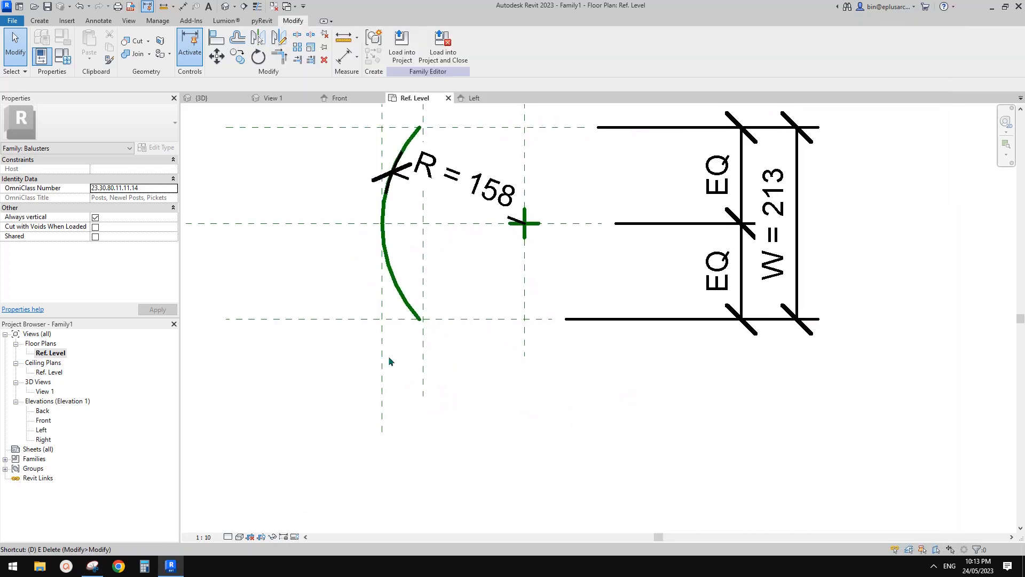
Step: Add an aligned dimension below the arc between the reference plane at its apex and the one at its endpoints
{"action": "key", "text": "i"}
{"action": "left_click", "coordinate": [422, 366]}
{"action": "left_click", "coordinate": [382, 367]}
{"action": "left_click", "coordinate": [409, 433]}
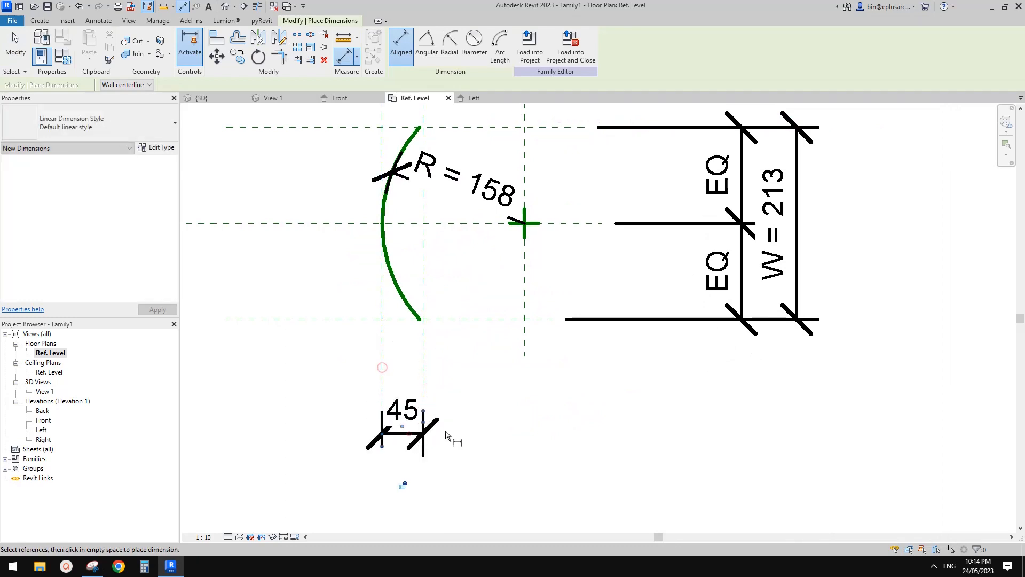
{"action": "key", "text": "Escape"}
Step: Label the new dimension below the arc with a new family type parameter named Y
{"action": "scroll", "coordinate": [469, 426], "scroll_direction": "down", "scroll_amount": 2}
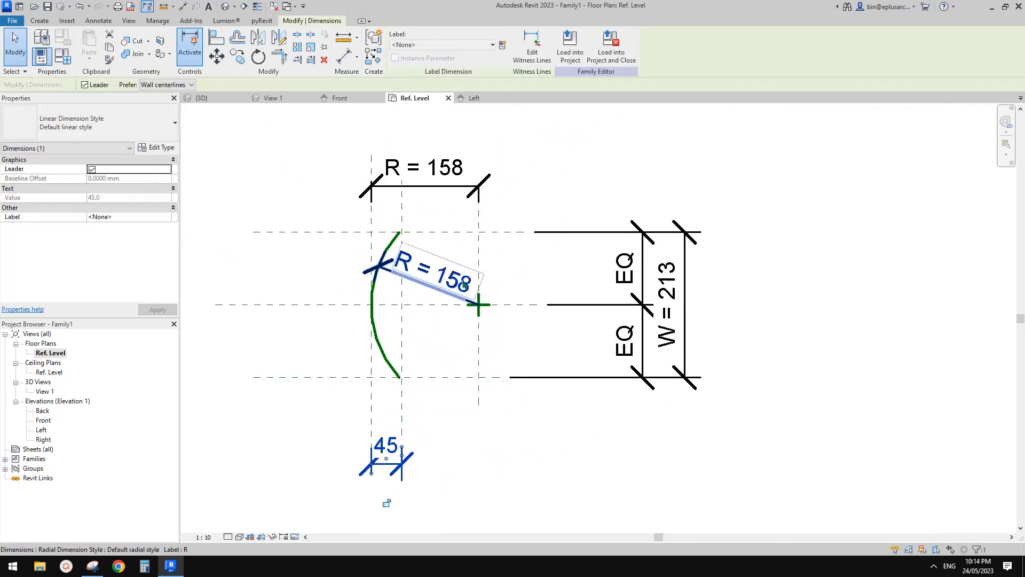
{"action": "left_click", "coordinate": [503, 44]}
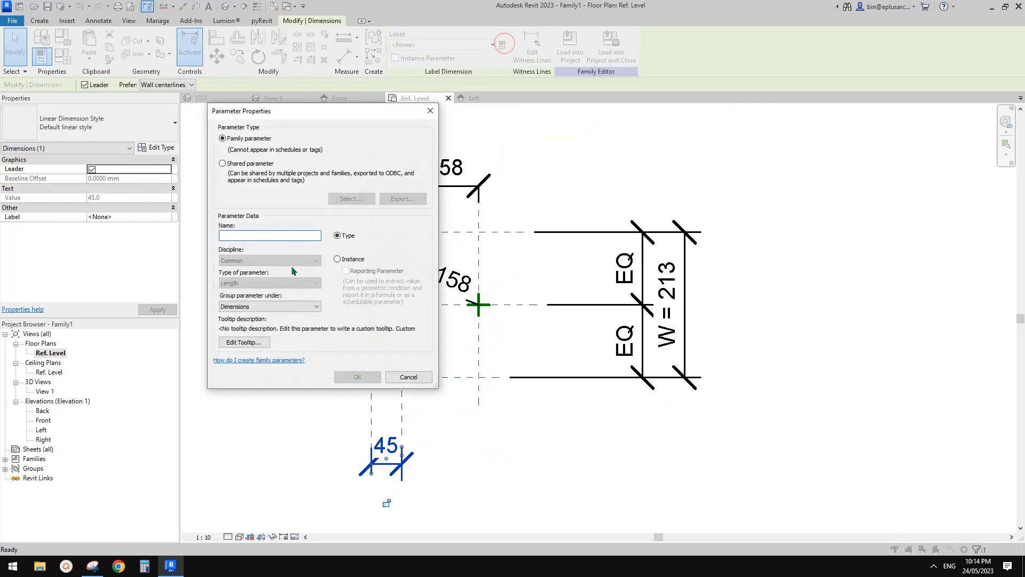
{"action": "type", "text": "Y"}
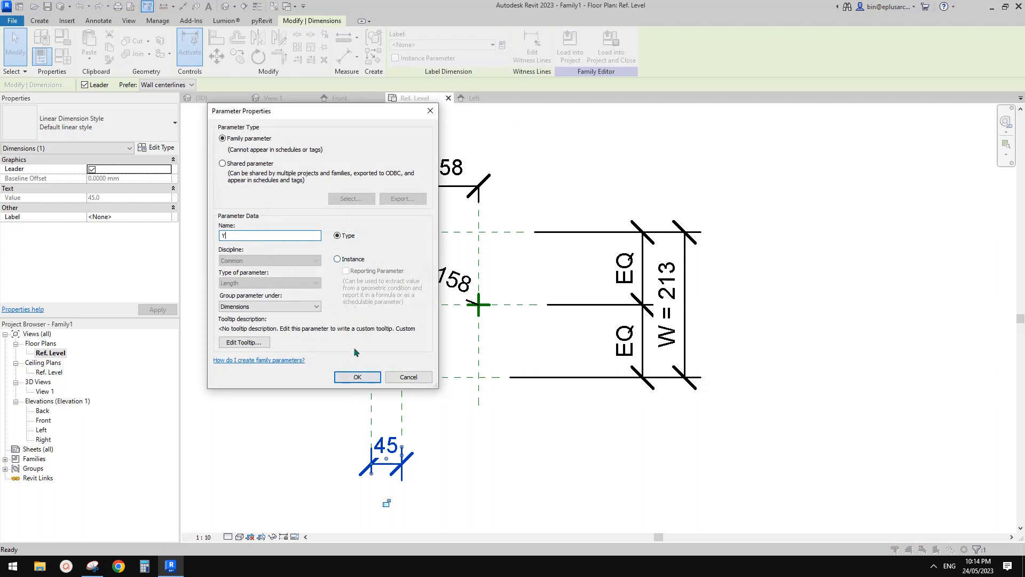
{"action": "left_click", "coordinate": [358, 376]}
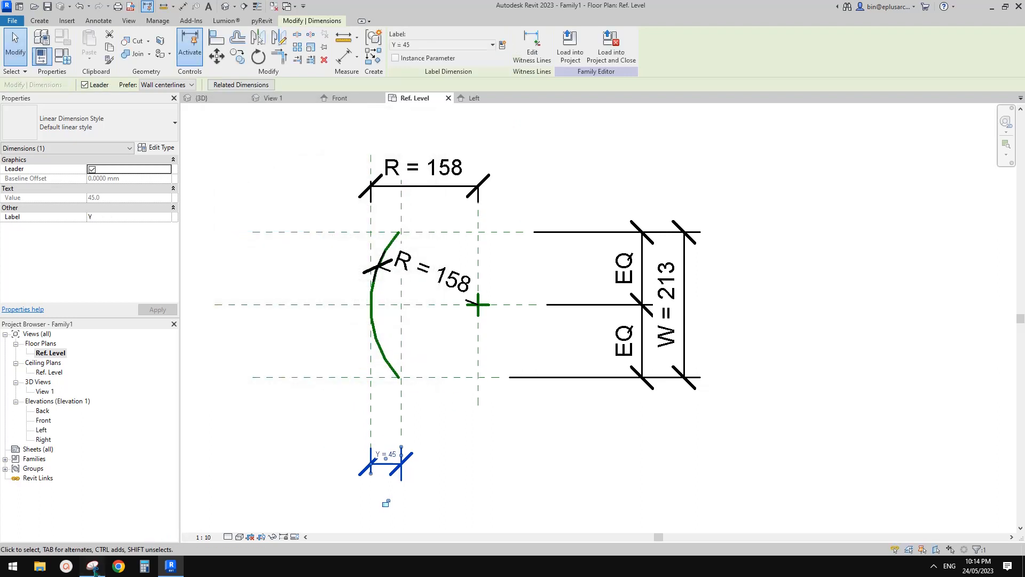
Step: In the Snipping Tool sketch, encircle the x expression, draw an arrow from it to y = R − x, and scribble over that x
{"action": "left_click", "coordinate": [92, 566]}
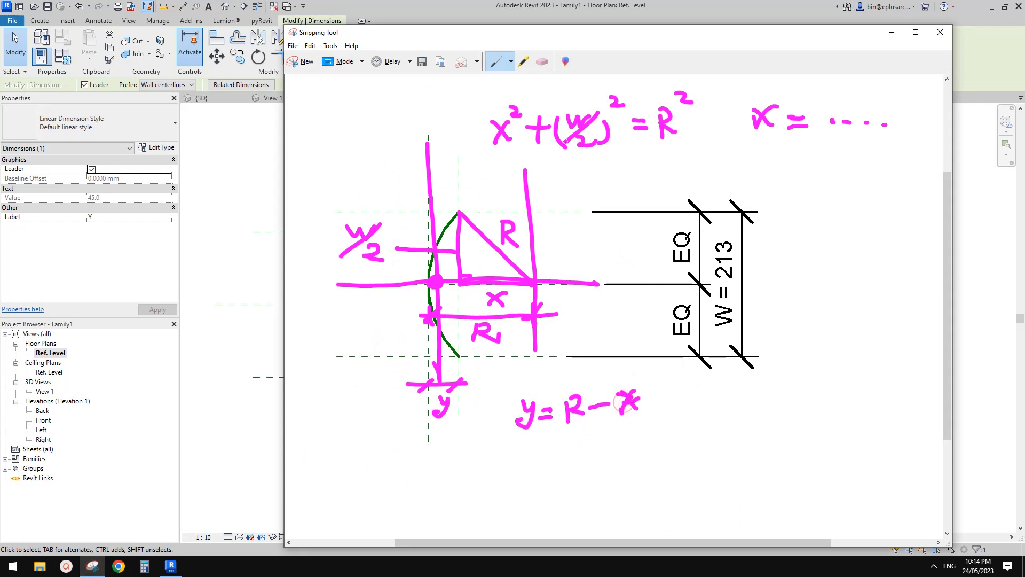
{"action": "left_click_drag", "start_coordinate": [818, 121], "coordinate": [887, 109]}
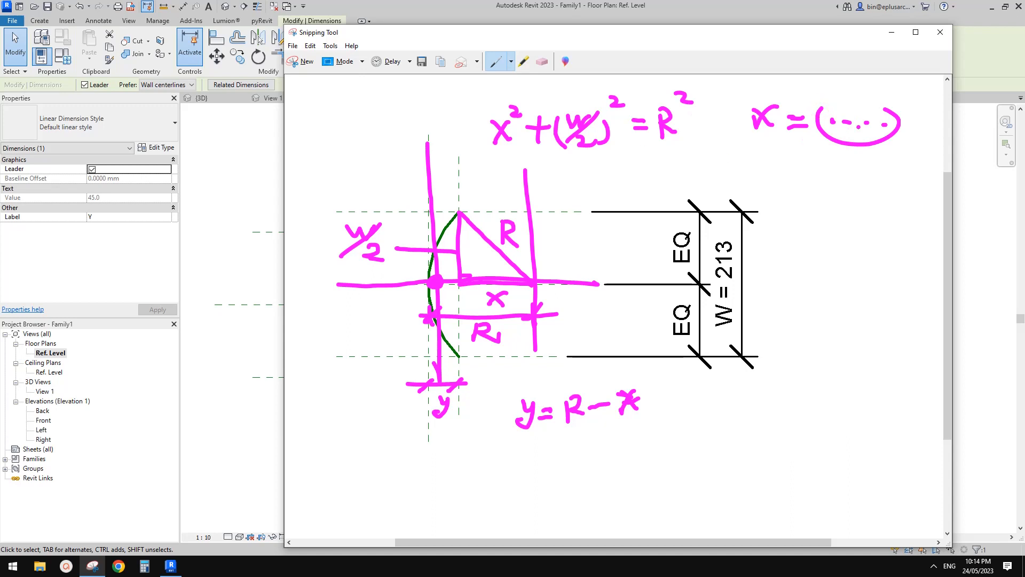
{"action": "mouse_move", "coordinate": [853, 159]}
{"action": "left_mouse_down"}
{"action": "mouse_move", "coordinate": [737, 382]}
{"action": "mouse_move", "coordinate": [657, 398]}
{"action": "left_mouse_up"}
{"action": "mouse_move", "coordinate": [684, 379]}
{"action": "left_mouse_down"}
{"action": "mouse_move", "coordinate": [656, 398]}
{"action": "mouse_move", "coordinate": [677, 416]}
{"action": "left_mouse_up"}
{"action": "mouse_move", "coordinate": [625, 396]}
{"action": "left_mouse_down"}
{"action": "mouse_move", "coordinate": [619, 409]}
{"action": "mouse_move", "coordinate": [637, 399]}
{"action": "left_mouse_up"}
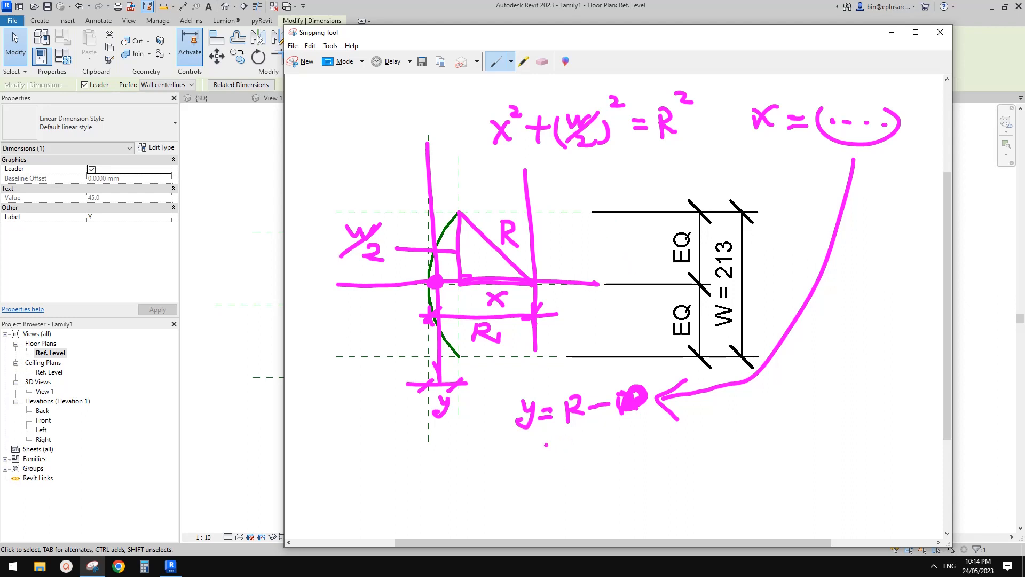
Step: Write = R − √(R² − (W/2)²) below the y equation, underline the Pythagorean equation and circle y
{"action": "left_click_drag", "start_coordinate": [535, 463], "coordinate": [562, 463]}
{"action": "mouse_move", "coordinate": [574, 441]}
{"action": "left_mouse_down"}
{"action": "mouse_move", "coordinate": [574, 468]}
{"action": "mouse_move", "coordinate": [576, 453]}
{"action": "mouse_move", "coordinate": [590, 468]}
{"action": "left_mouse_up"}
{"action": "left_click_drag", "start_coordinate": [601, 455], "coordinate": [620, 455]}
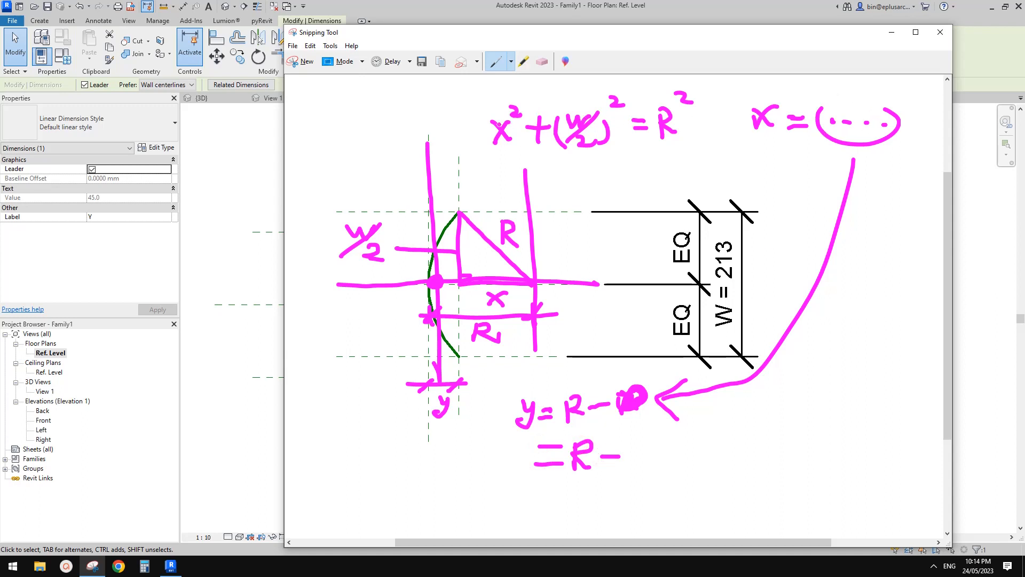
{"action": "left_click_drag", "start_coordinate": [490, 159], "coordinate": [709, 157]}
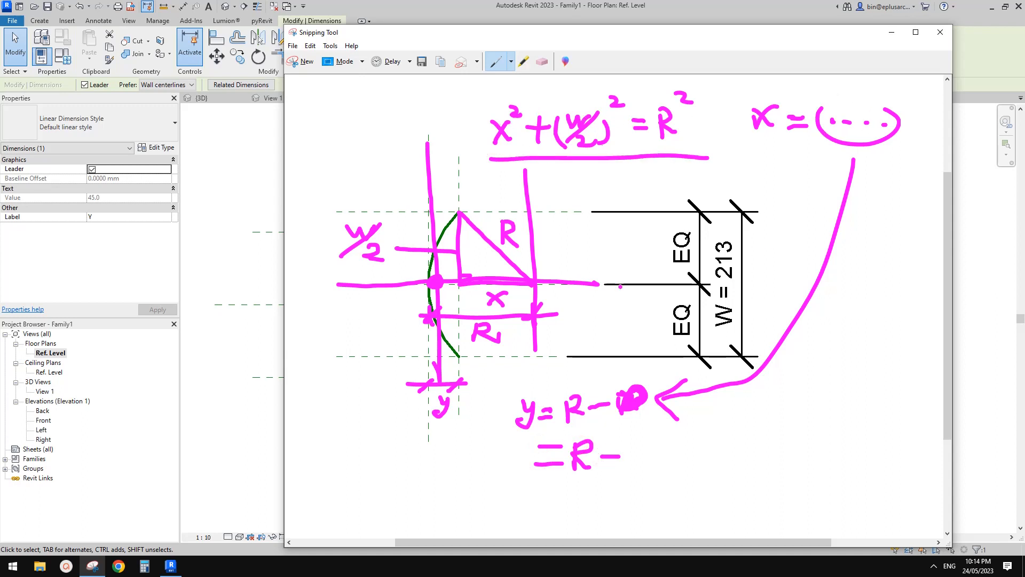
{"action": "mouse_move", "coordinate": [638, 435]}
{"action": "left_mouse_down"}
{"action": "mouse_move", "coordinate": [776, 421]}
{"action": "mouse_move", "coordinate": [629, 469]}
{"action": "mouse_move", "coordinate": [668, 472]}
{"action": "mouse_move", "coordinate": [696, 450]}
{"action": "mouse_move", "coordinate": [715, 461]}
{"action": "mouse_move", "coordinate": [748, 447]}
{"action": "mouse_move", "coordinate": [738, 468]}
{"action": "mouse_move", "coordinate": [767, 480]}
{"action": "left_mouse_up"}
{"action": "left_click_drag", "start_coordinate": [731, 448], "coordinate": [726, 480]}
{"action": "mouse_move", "coordinate": [777, 438]}
{"action": "left_mouse_down"}
{"action": "mouse_move", "coordinate": [785, 446]}
{"action": "mouse_move", "coordinate": [795, 419]}
{"action": "left_mouse_up"}
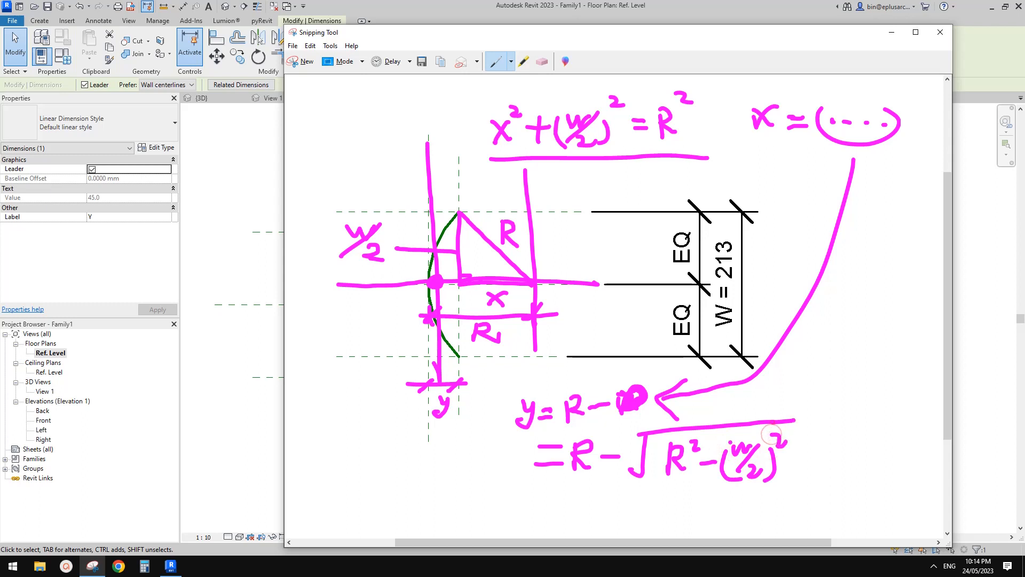
{"action": "mouse_move", "coordinate": [504, 391]}
{"action": "left_mouse_down"}
{"action": "mouse_move", "coordinate": [545, 409]}
{"action": "mouse_move", "coordinate": [501, 395]}
{"action": "left_mouse_up"}
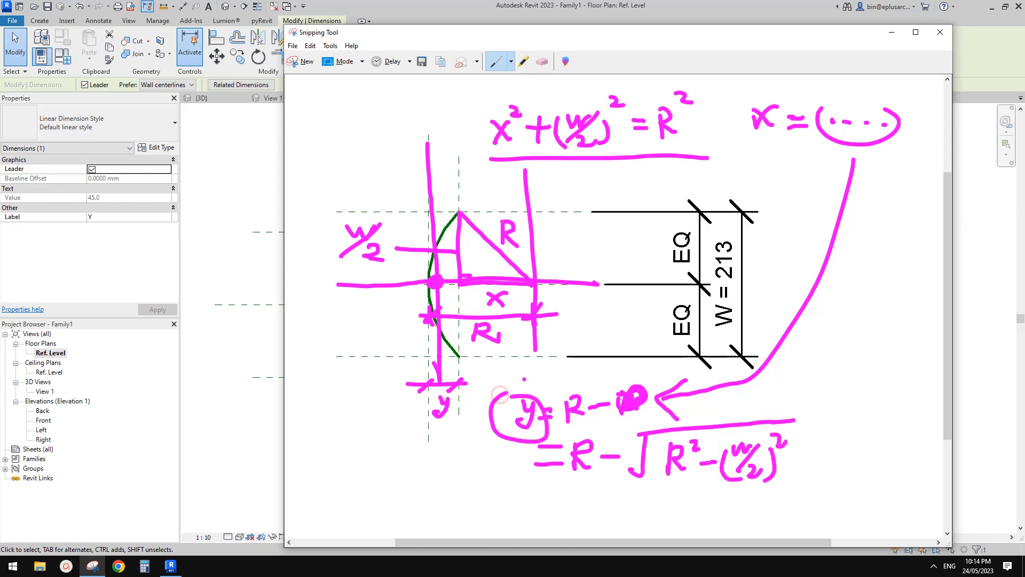
Step: Back in Revit, give the Y parameter the formula R-SQRT(R^2-(W/2)^2) in Family Types
{"action": "left_click", "coordinate": [243, 341]}
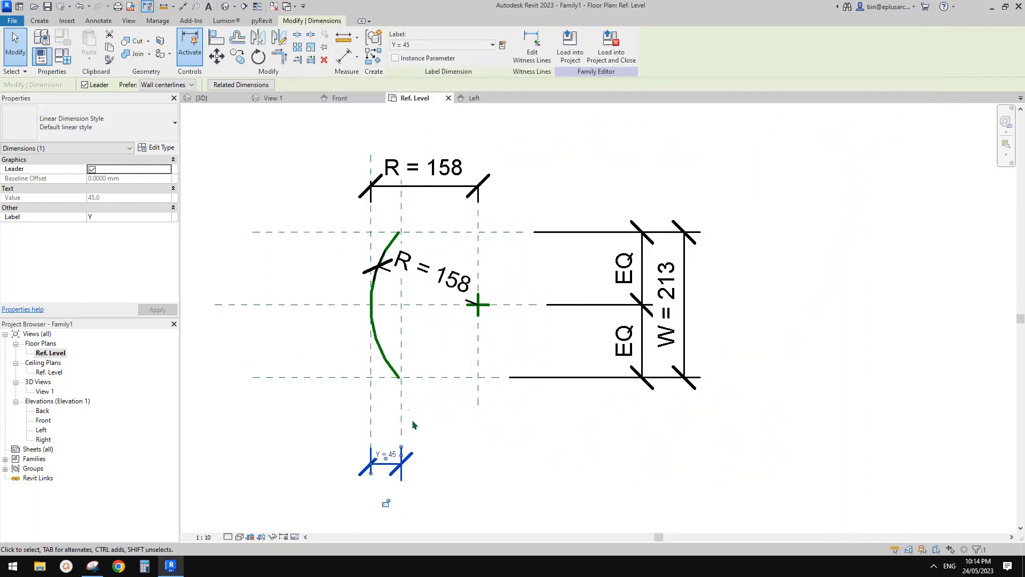
{"action": "left_click", "coordinate": [63, 53]}
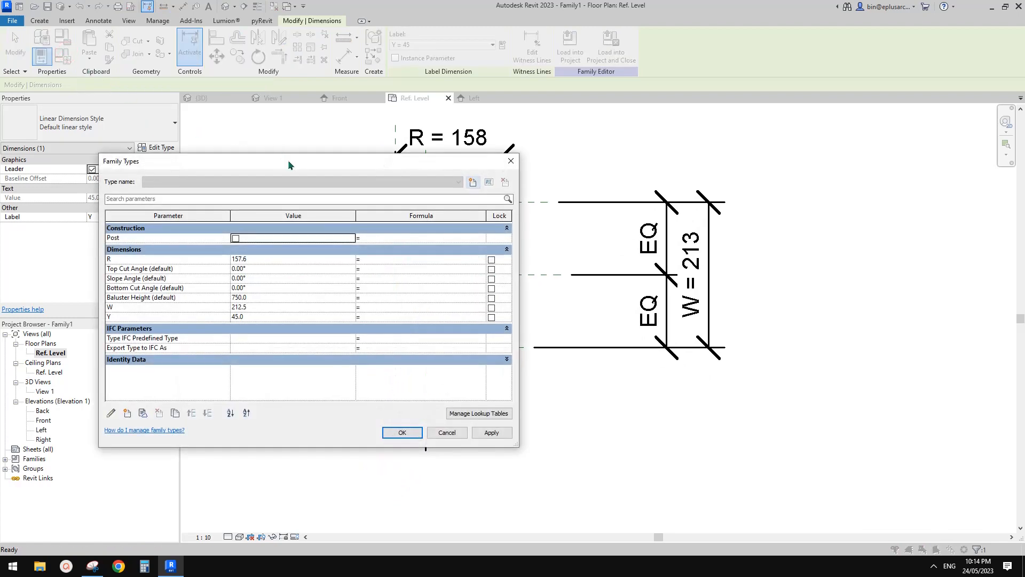
{"action": "left_click_drag", "start_coordinate": [287, 159], "coordinate": [247, 83]}
{"action": "left_click", "coordinate": [94, 566]}
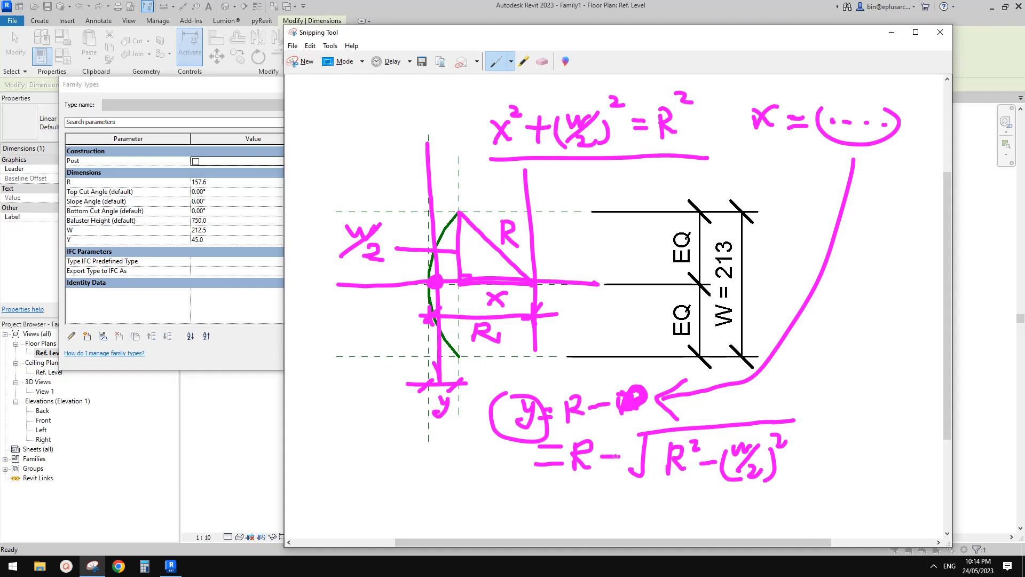
{"action": "left_click", "coordinate": [273, 353]}
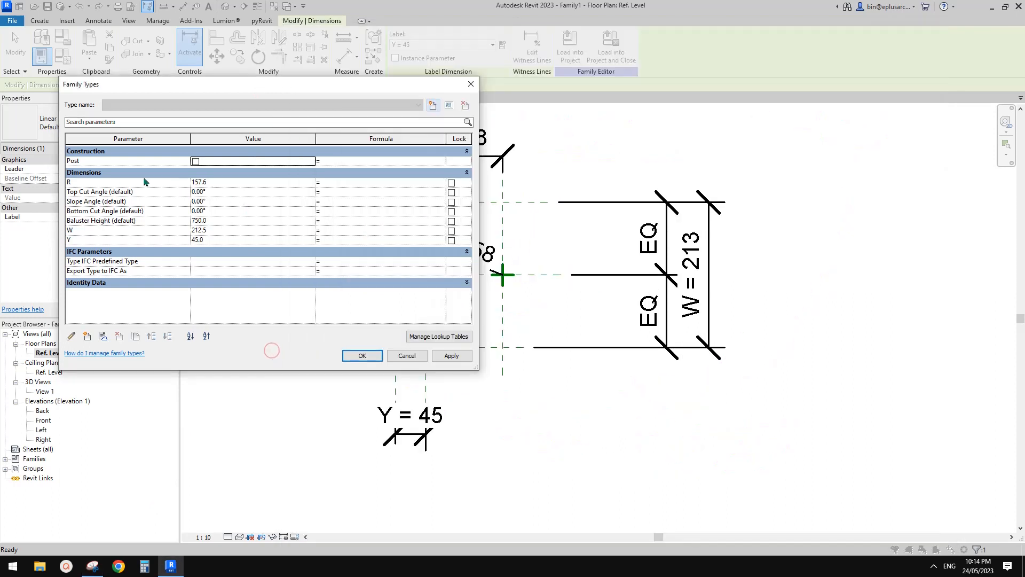
{"action": "left_click", "coordinate": [338, 240]}
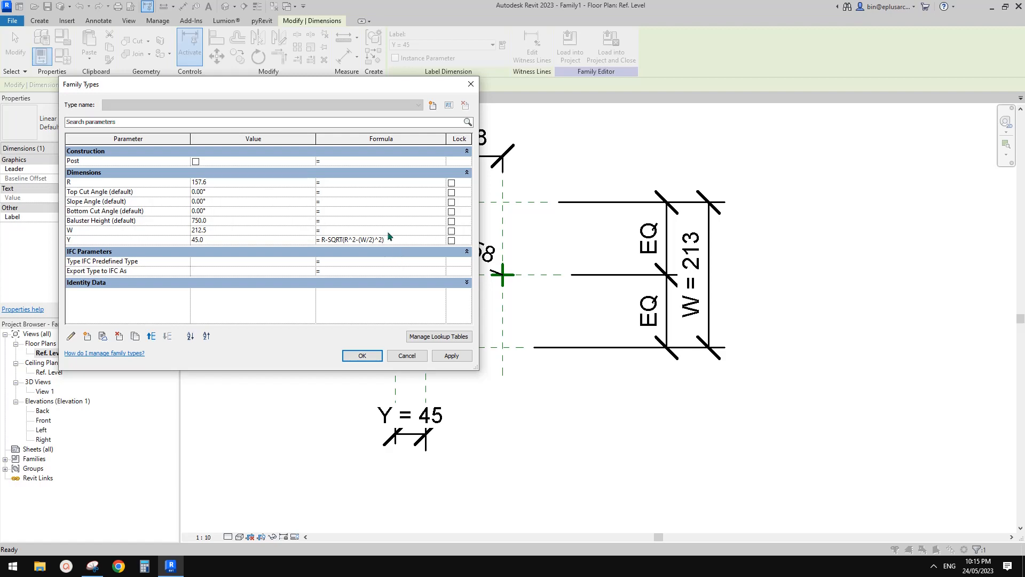
{"action": "key", "text": "Return"}
{"action": "left_click", "coordinate": [362, 356]}
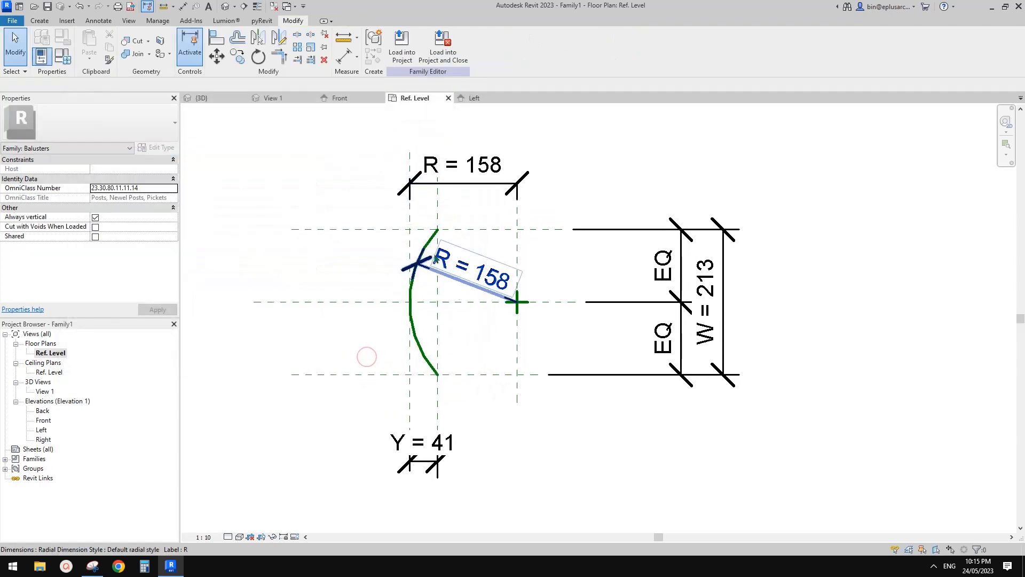
Step: Examine how the arc's upper endpoint lines up with the intersecting reference planes and how the arc is constrained
{"action": "scroll", "coordinate": [436, 238], "scroll_direction": "up", "scroll_amount": 4}
{"action": "left_click", "coordinate": [442, 175]}
{"action": "middle_click_drag", "start_coordinate": [442, 161], "coordinate": [437, 243]}
{"action": "scroll", "coordinate": [437, 243], "scroll_direction": "up", "scroll_amount": 1}
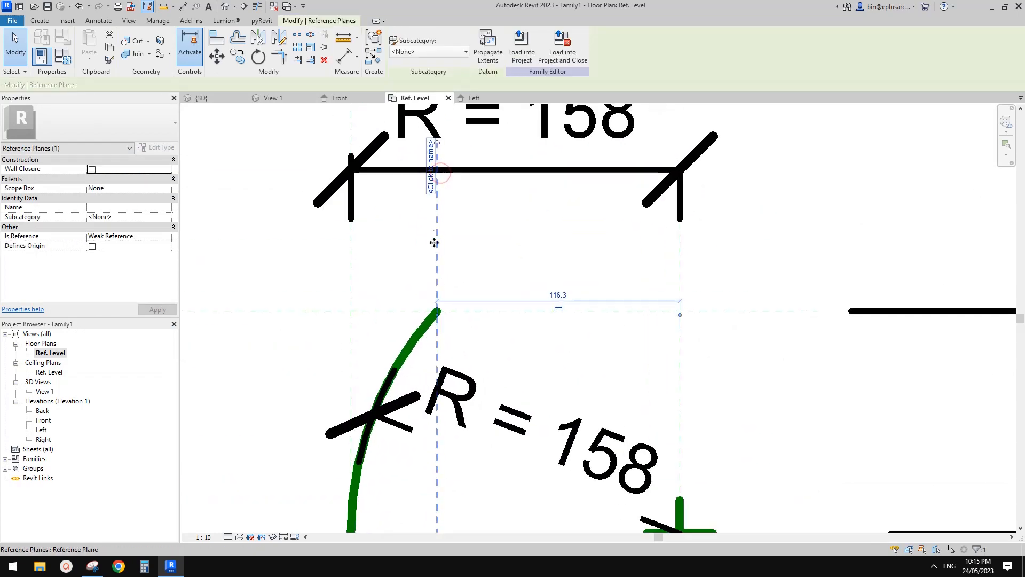
{"action": "scroll", "coordinate": [438, 289], "scroll_direction": "down", "scroll_amount": 1}
{"action": "middle_click_drag", "start_coordinate": [438, 299], "coordinate": [442, 241]}
{"action": "scroll", "coordinate": [444, 259], "scroll_direction": "up", "scroll_amount": 5}
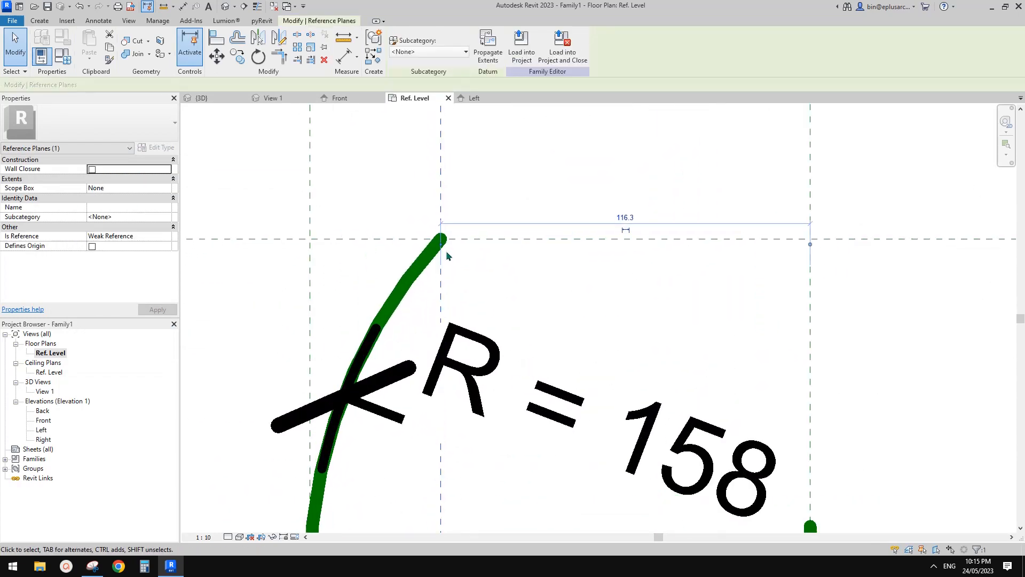
{"action": "scroll", "coordinate": [436, 238], "scroll_direction": "up", "scroll_amount": 4}
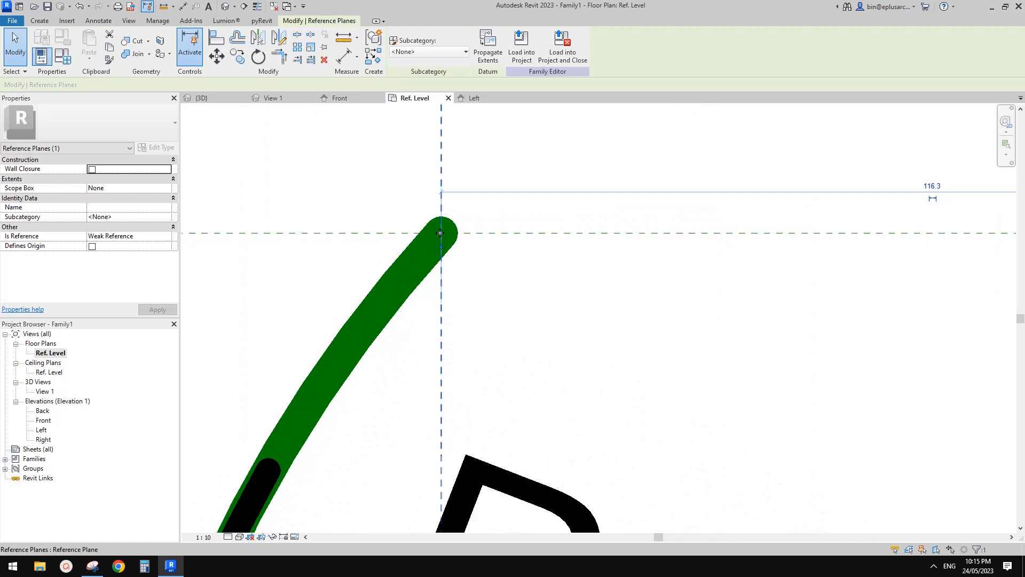
{"action": "left_click", "coordinate": [414, 267]}
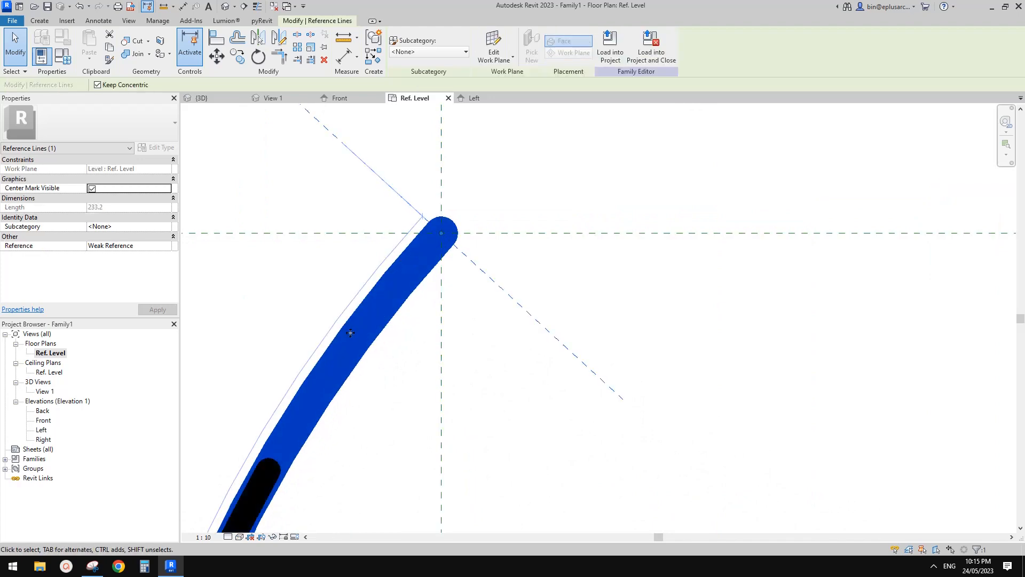
{"action": "scroll", "coordinate": [406, 256], "scroll_direction": "down", "scroll_amount": 6}
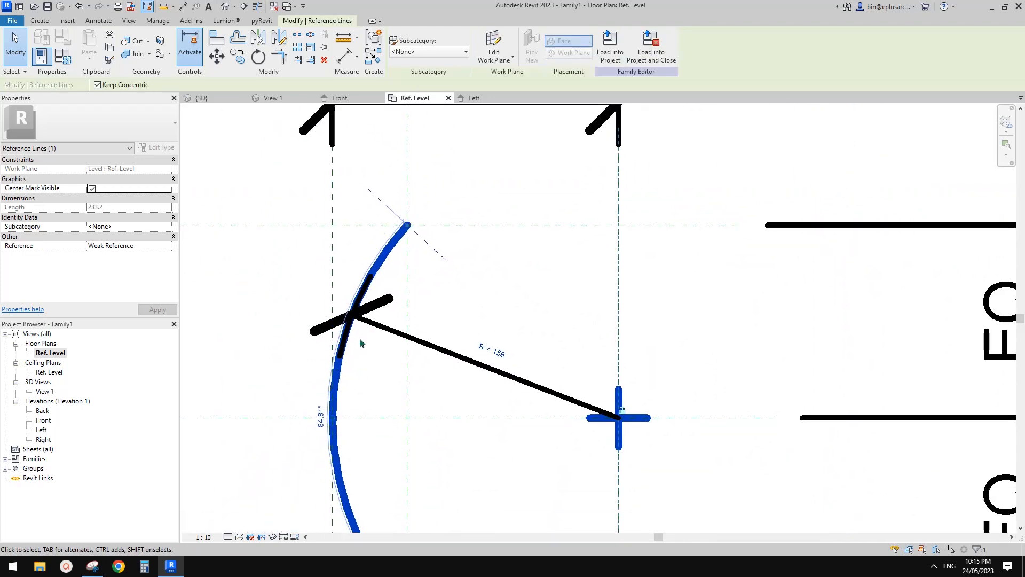
{"action": "scroll", "coordinate": [359, 341], "scroll_direction": "down", "scroll_amount": 5}
{"action": "middle_click_drag", "start_coordinate": [382, 359], "coordinate": [534, 295]}
{"action": "left_click", "coordinate": [419, 292]}
{"action": "scroll", "coordinate": [419, 292], "scroll_direction": "down", "scroll_amount": 2}
{"action": "scroll", "coordinate": [419, 291], "scroll_direction": "up", "scroll_amount": 1}
Step: Try flexing the family by setting the R parameter to 1000 mm in Family Types
{"action": "left_click", "coordinate": [62, 55]}
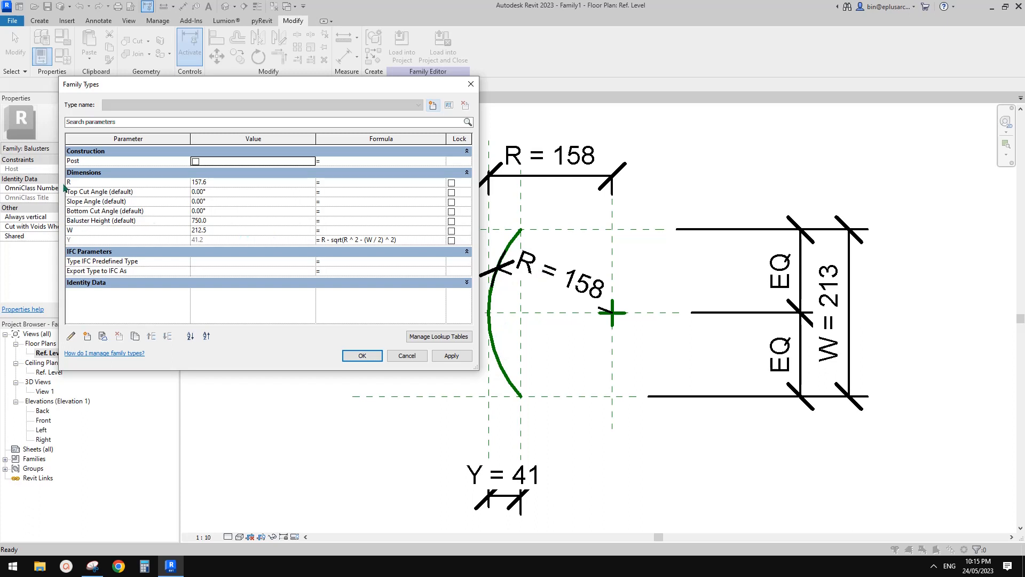
{"action": "left_click", "coordinate": [238, 184]}
{"action": "type", "text": "1000"}
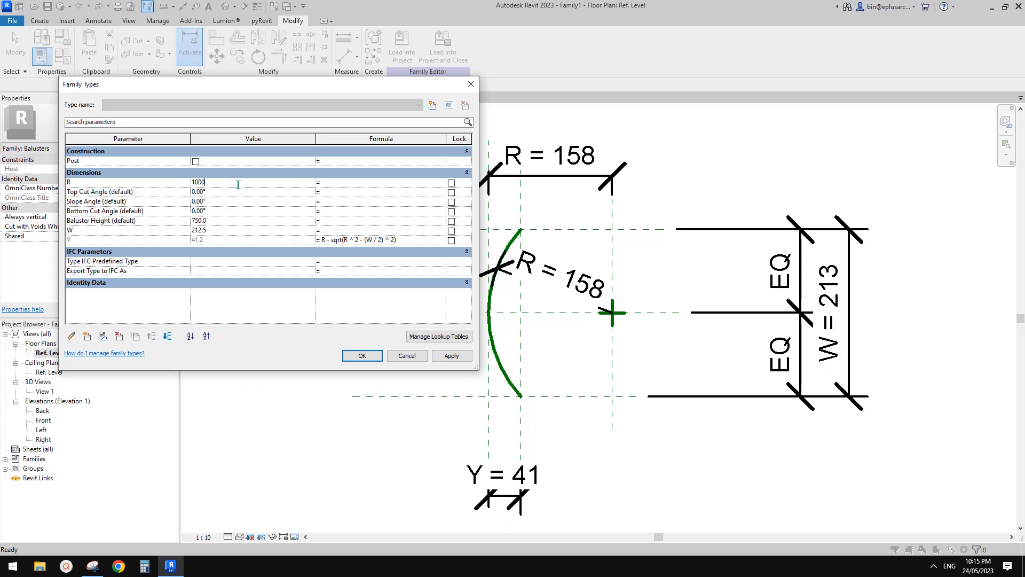
{"action": "left_click", "coordinate": [451, 355]}
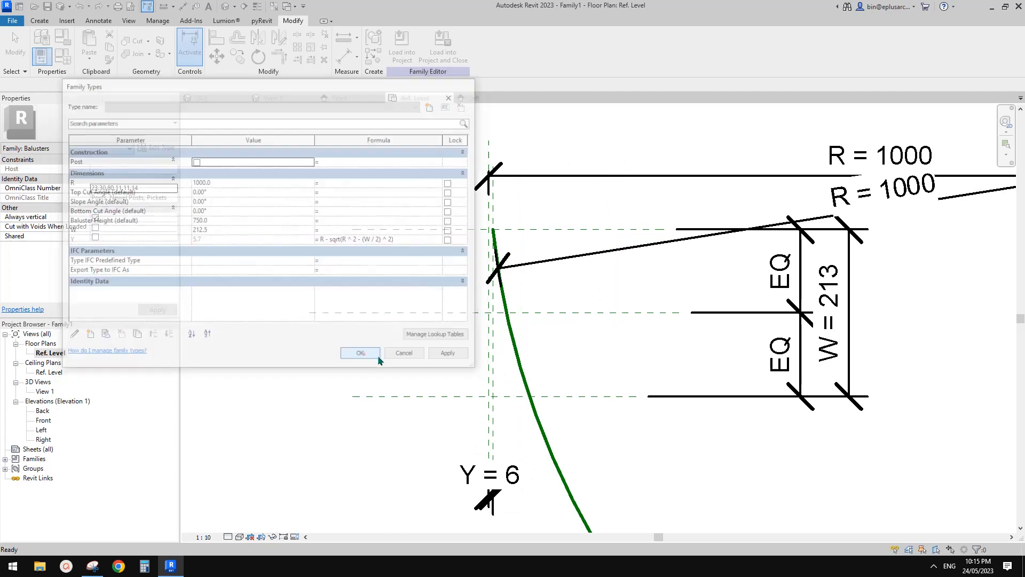
{"action": "left_click", "coordinate": [362, 355]}
Step: Undo the R parameter change
{"action": "scroll", "coordinate": [415, 353], "scroll_direction": "down", "scroll_amount": 4}
{"action": "scroll", "coordinate": [457, 337], "scroll_direction": "up", "scroll_amount": 2}
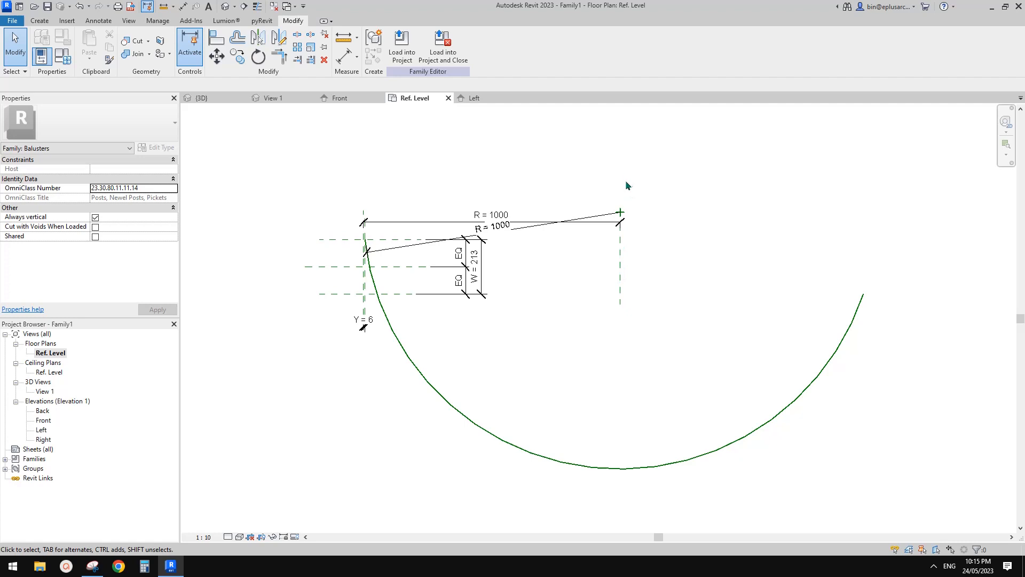
{"action": "key", "text": "ctrl+z"}
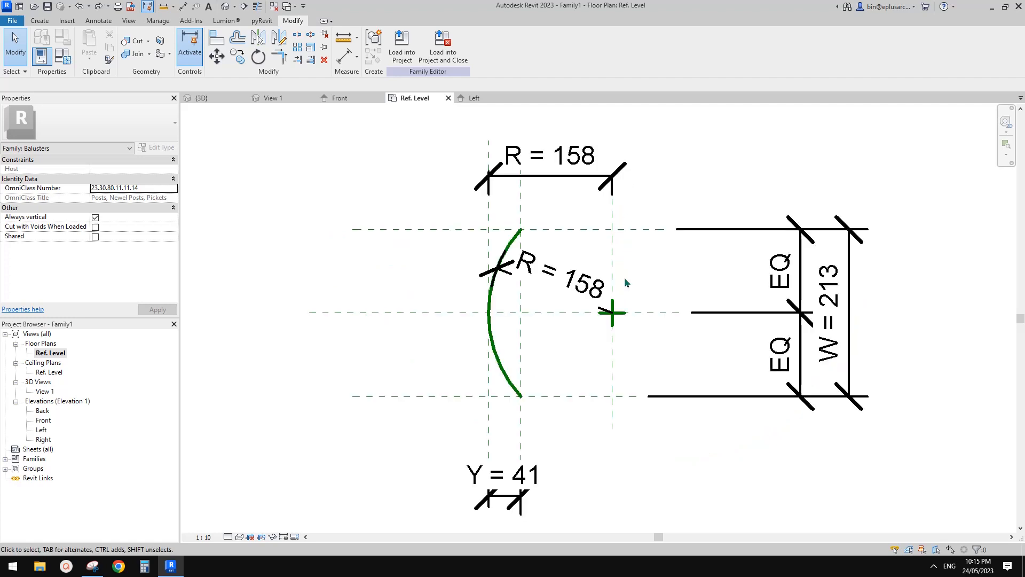
Step: Align the reference arc's centre with the horizontal centre reference plane and lock the alignment
{"action": "left_click", "coordinate": [621, 320]}
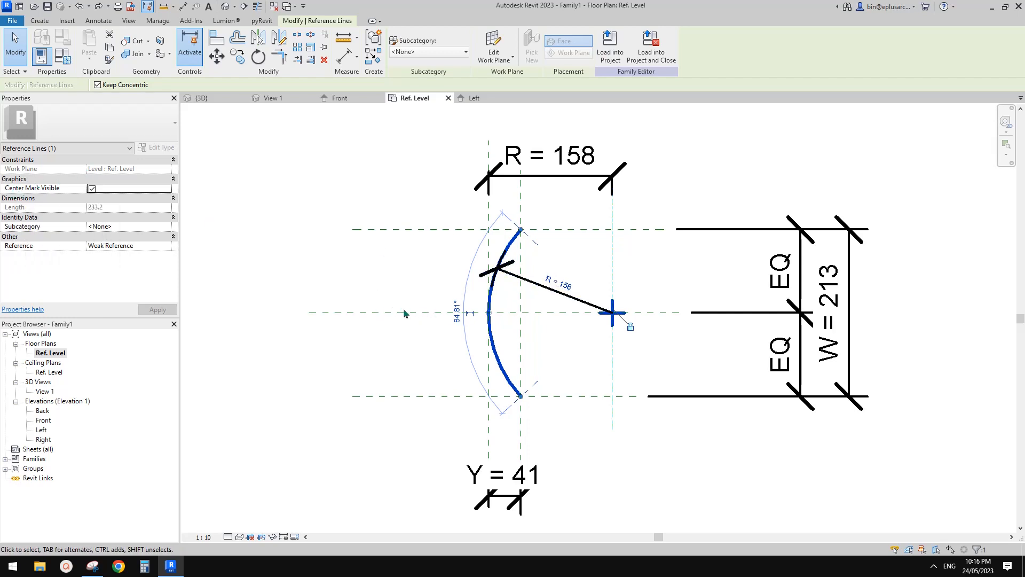
{"action": "left_click", "coordinate": [452, 294]}
{"action": "middle_click_drag", "start_coordinate": [453, 291], "coordinate": [455, 292]}
{"action": "key", "text": "a"}
{"action": "key", "text": "l"}
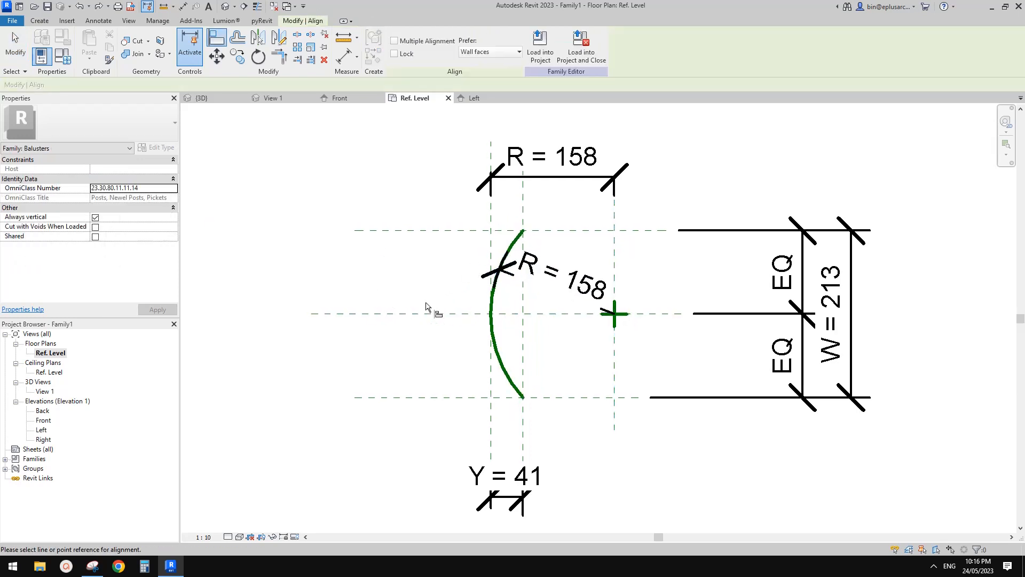
{"action": "left_click", "coordinate": [430, 315]}
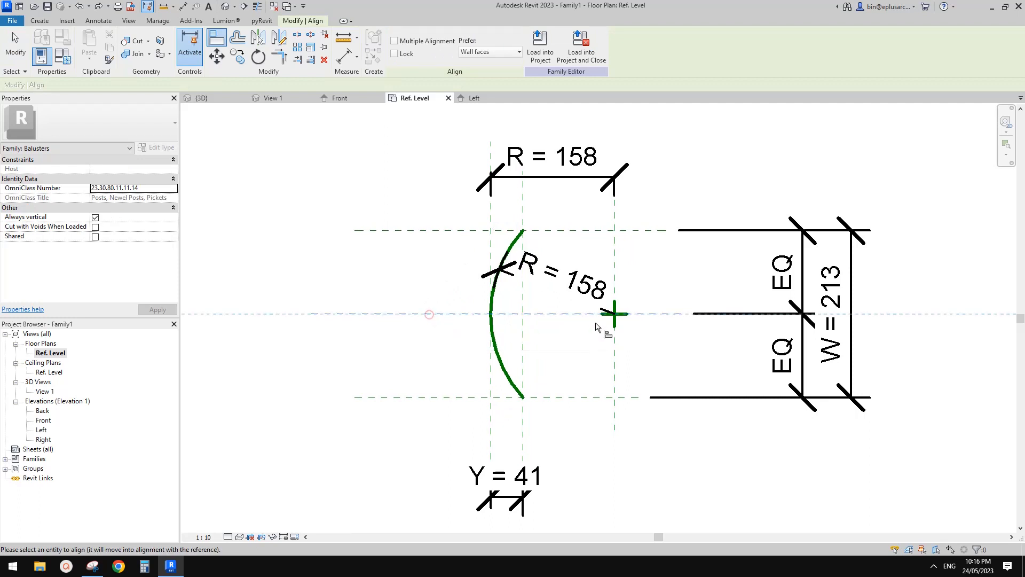
{"action": "left_click", "coordinate": [614, 315]}
{"action": "left_click", "coordinate": [476, 333]}
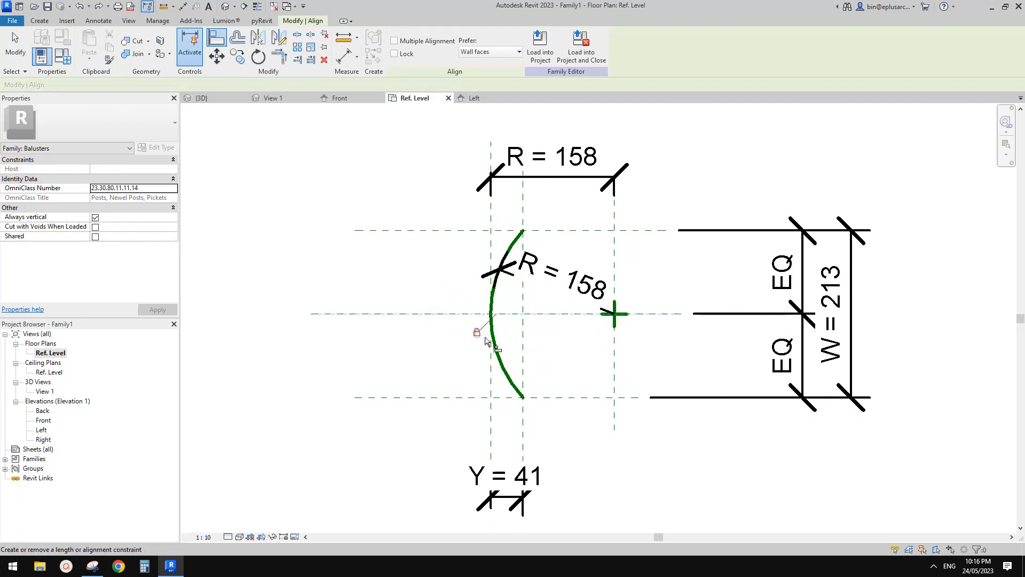
{"action": "key", "text": "Escape"}
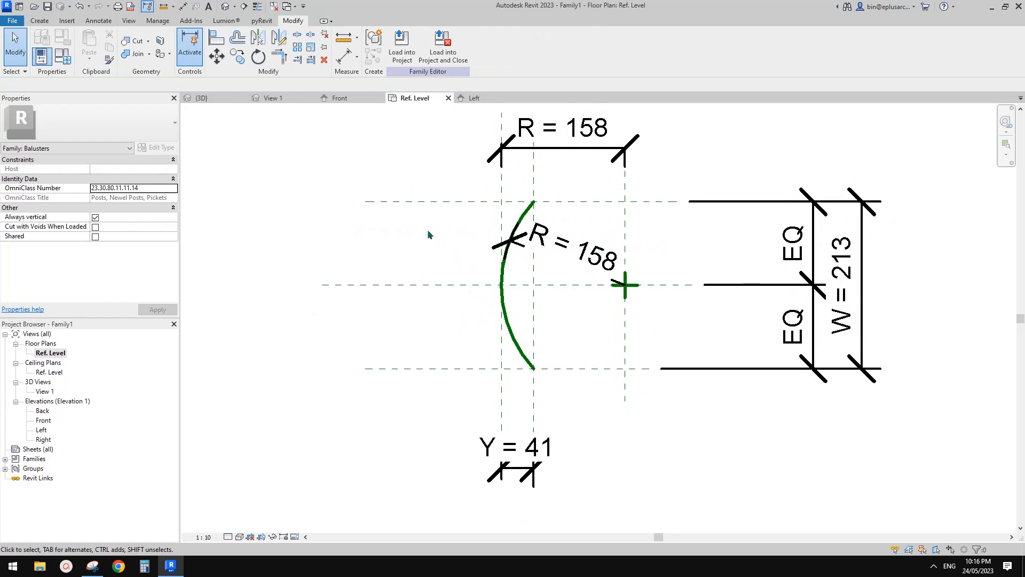
Step: Try flexing the family by setting the W parameter to 1000 mm in Family Types
{"action": "left_click", "coordinate": [63, 55]}
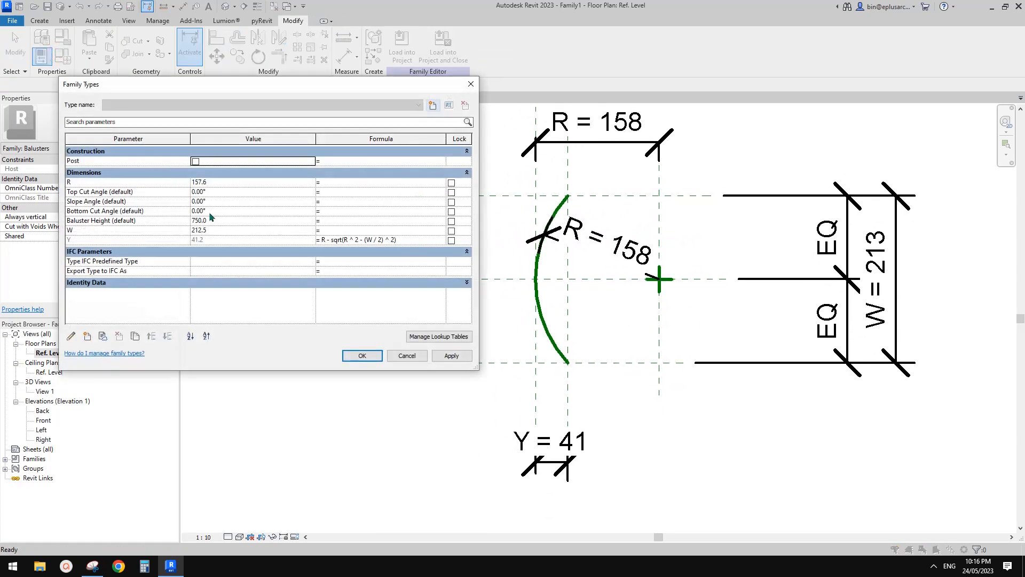
{"action": "left_click", "coordinate": [225, 230]}
{"action": "type", "text": "1000"}
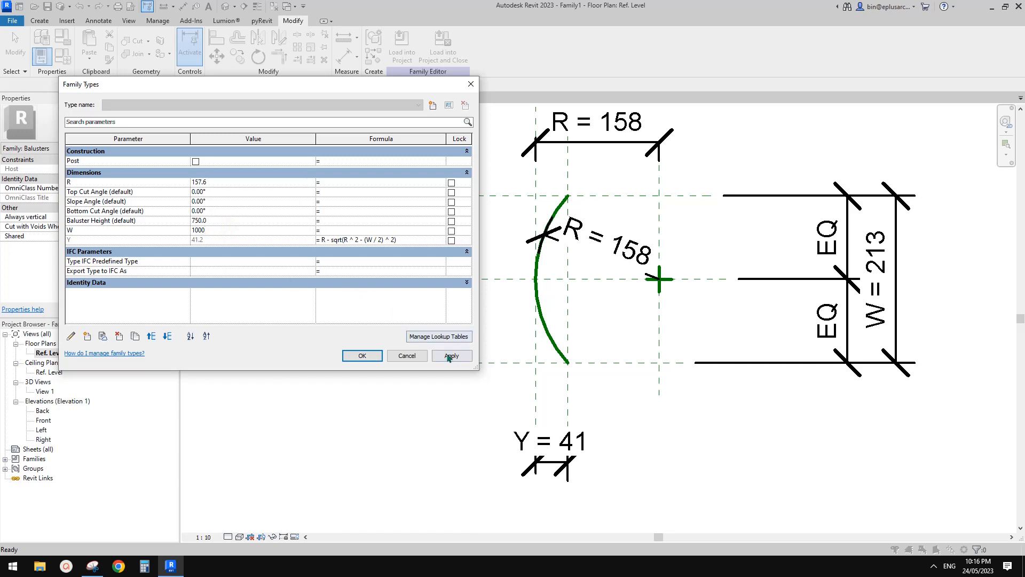
{"action": "left_click", "coordinate": [449, 357]}
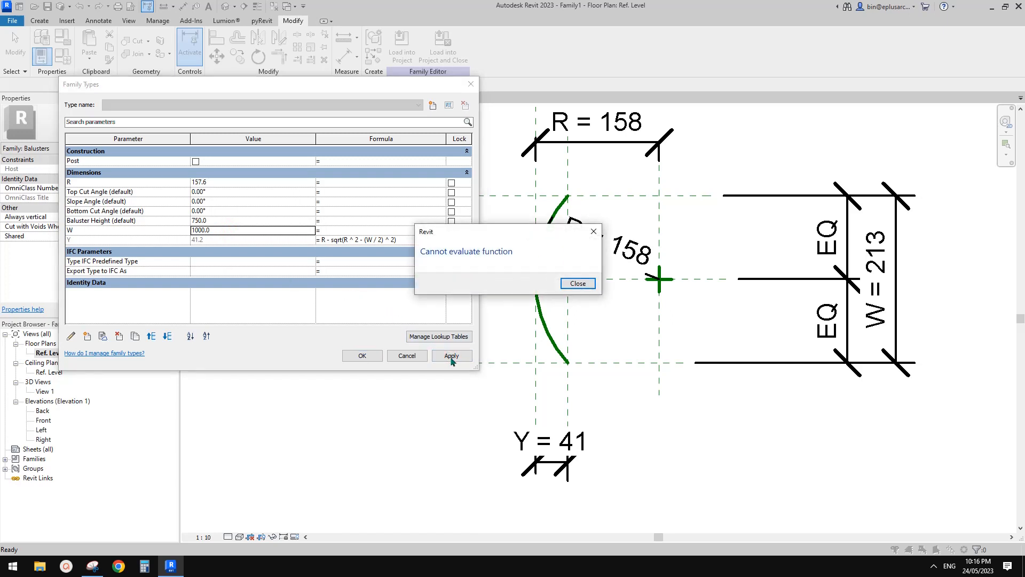
{"action": "key", "text": "Return"}
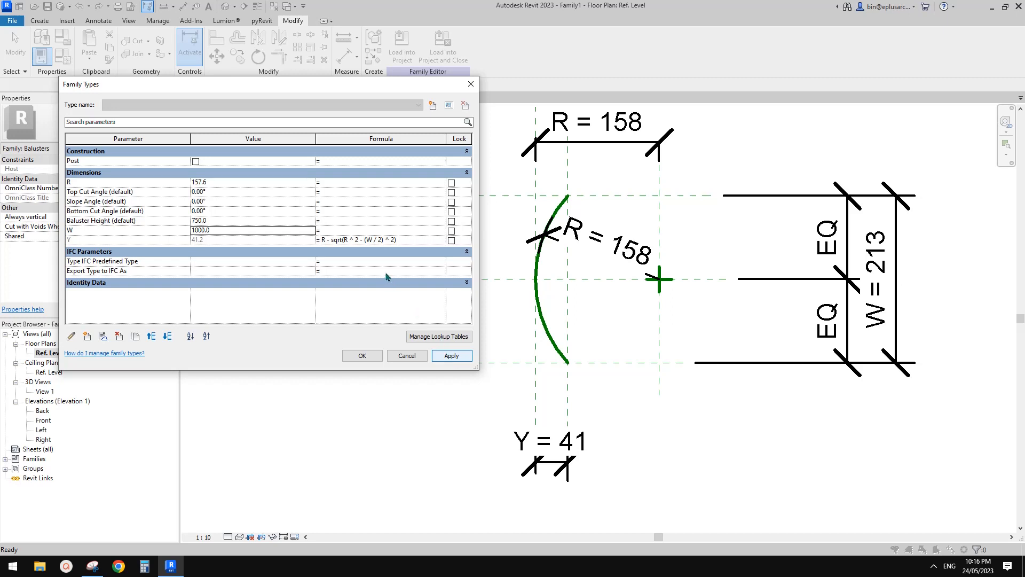
Step: Set the W parameter to 200 mm in Family Types and apply it
{"action": "left_click", "coordinate": [226, 230]}
{"action": "left_click", "coordinate": [237, 233]}
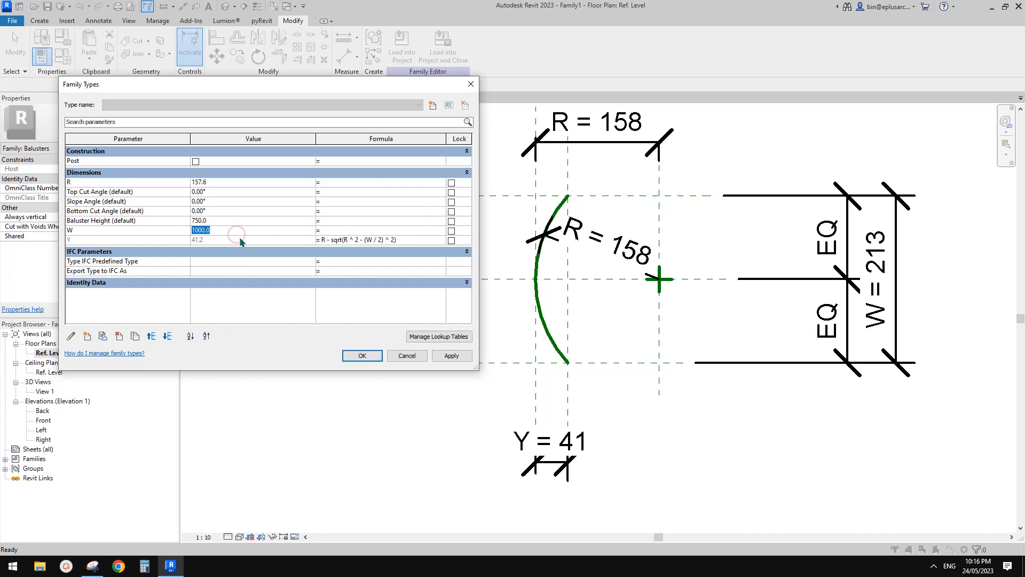
{"action": "left_click", "coordinate": [457, 357]}
Step: Try flexing the arc with the R parameter set to 1000 mm, and undo that change after inspecting the arc
{"action": "left_click", "coordinate": [236, 184]}
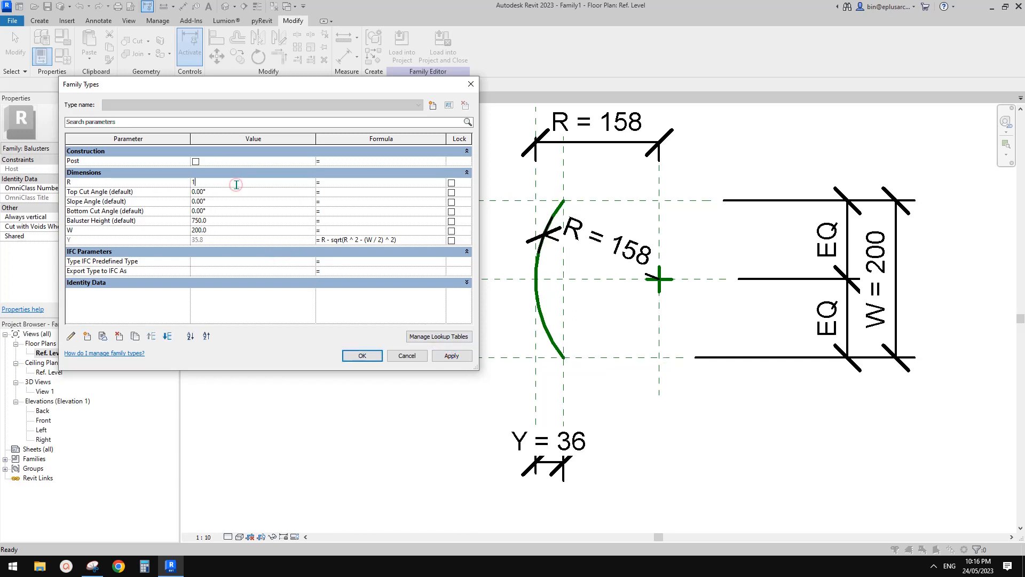
{"action": "left_click", "coordinate": [452, 356]}
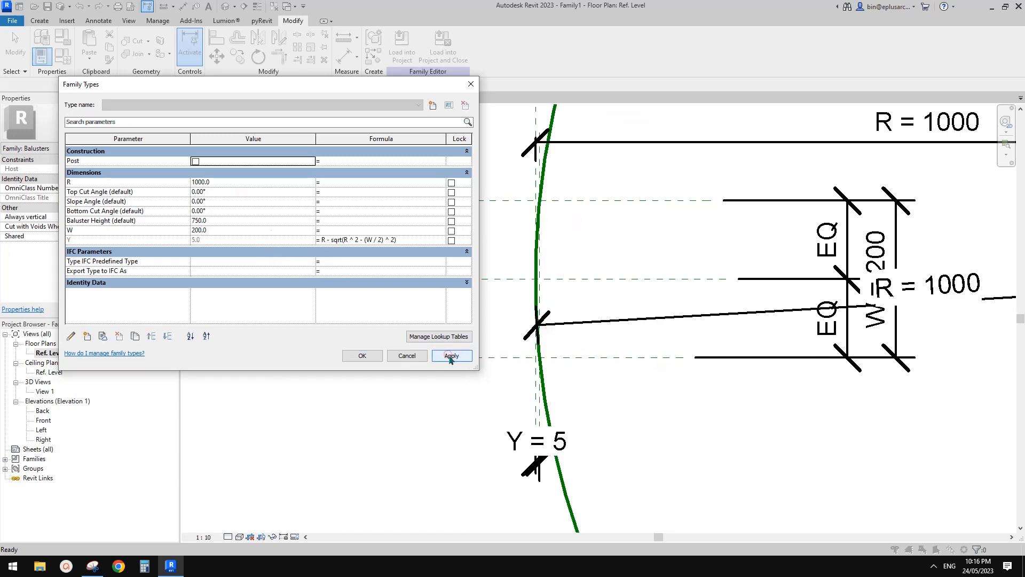
{"action": "left_click", "coordinate": [363, 356]}
{"action": "scroll", "coordinate": [510, 343], "scroll_direction": "down", "scroll_amount": 5}
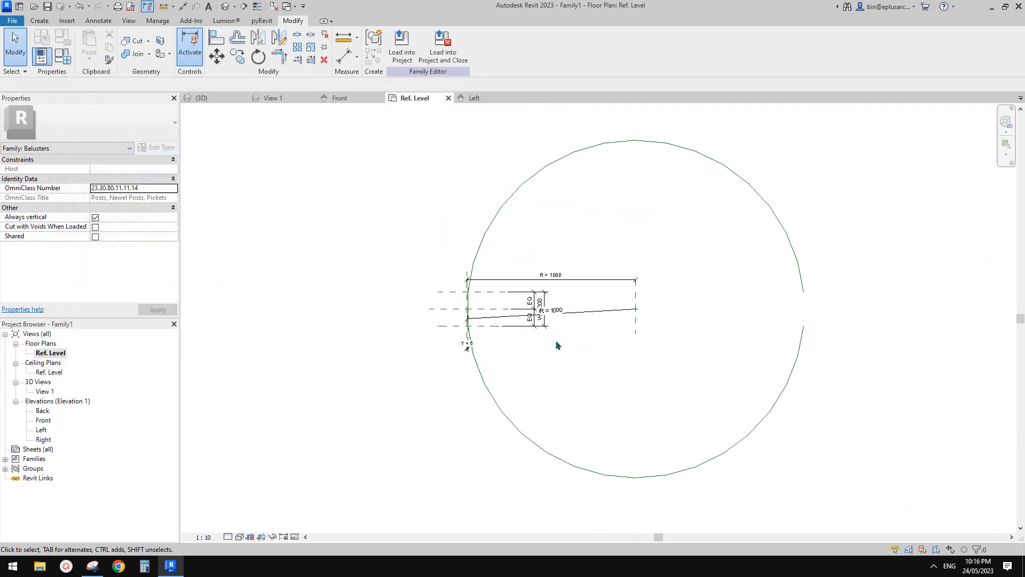
{"action": "left_click", "coordinate": [798, 279]}
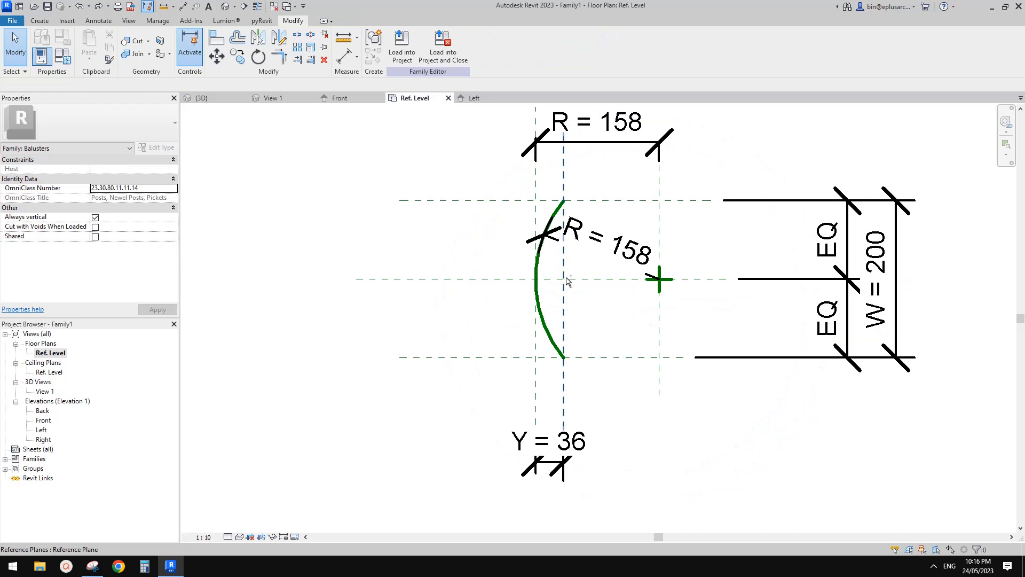
Step: Make the Automatic Sketch Dimensions annotation category visible in the Ref. Level view
{"action": "scroll", "coordinate": [581, 193], "scroll_direction": "up", "scroll_amount": 3}
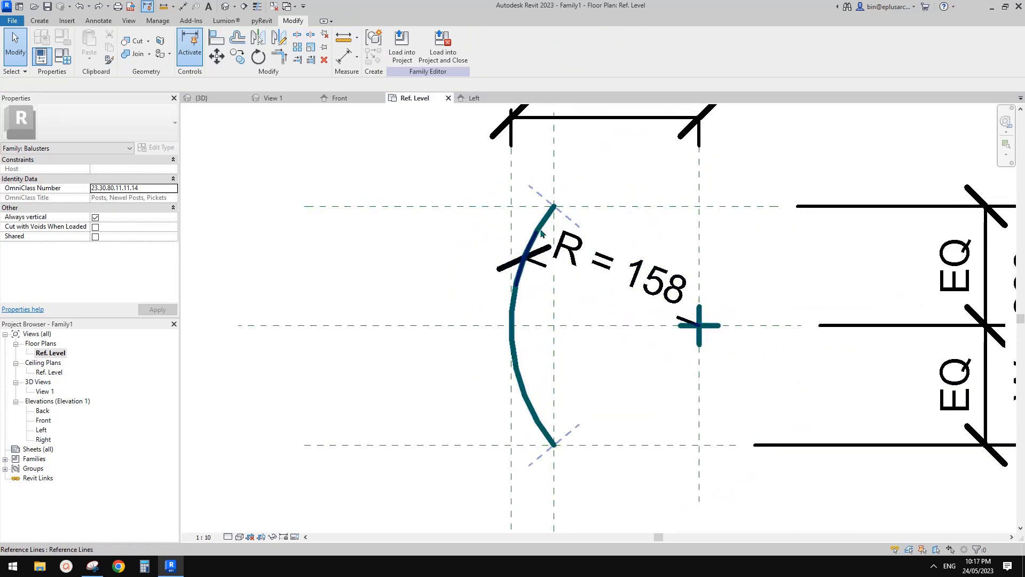
{"action": "key", "text": "v"}
{"action": "key", "text": "v"}
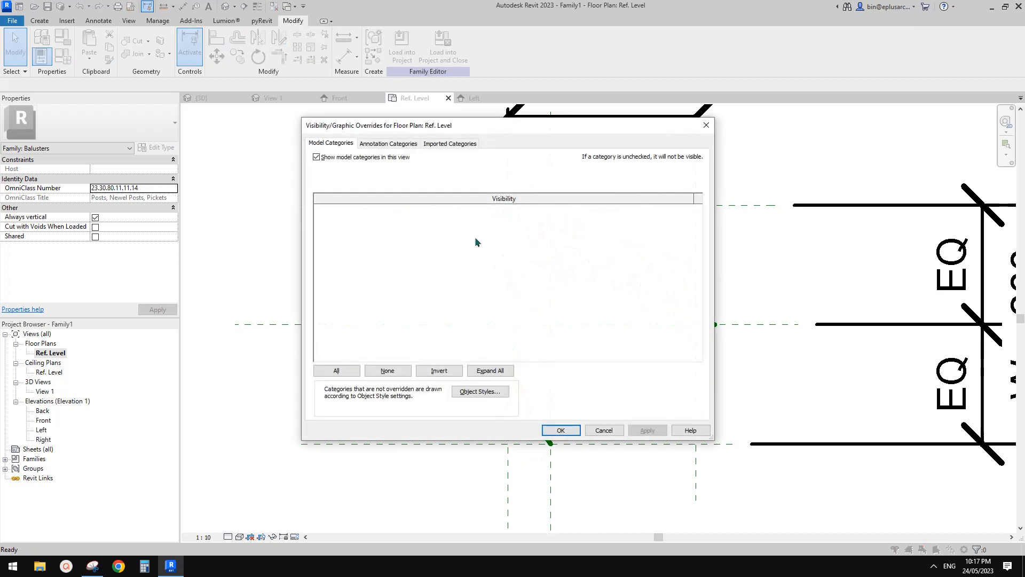
{"action": "left_click", "coordinate": [387, 147]}
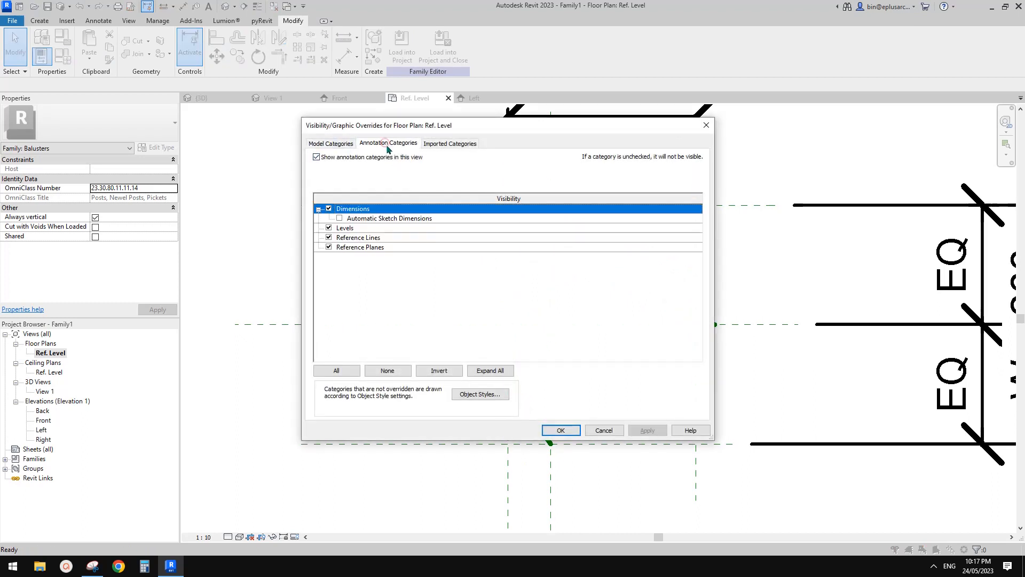
{"action": "left_click", "coordinate": [340, 218]}
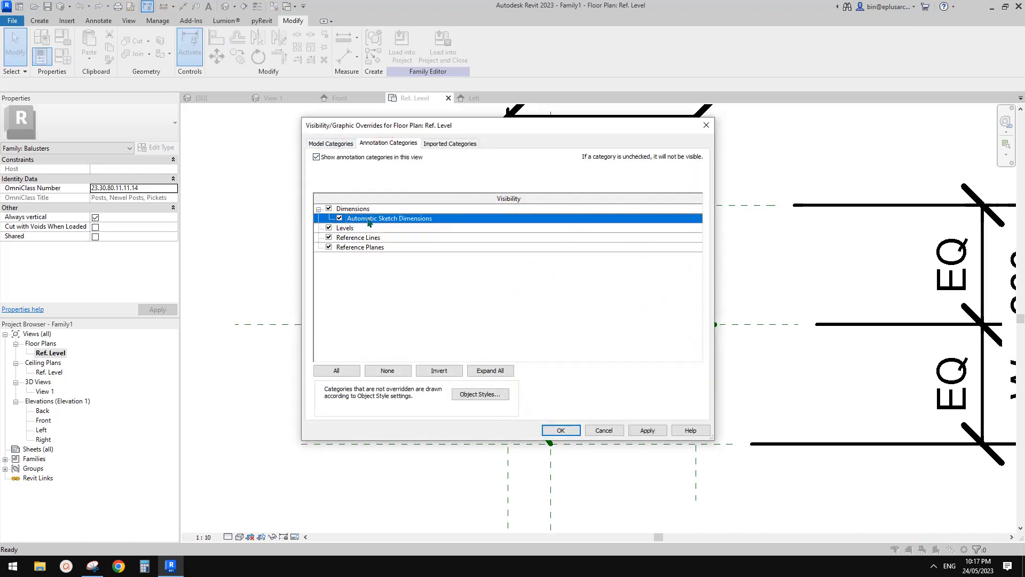
{"action": "left_click", "coordinate": [559, 429]}
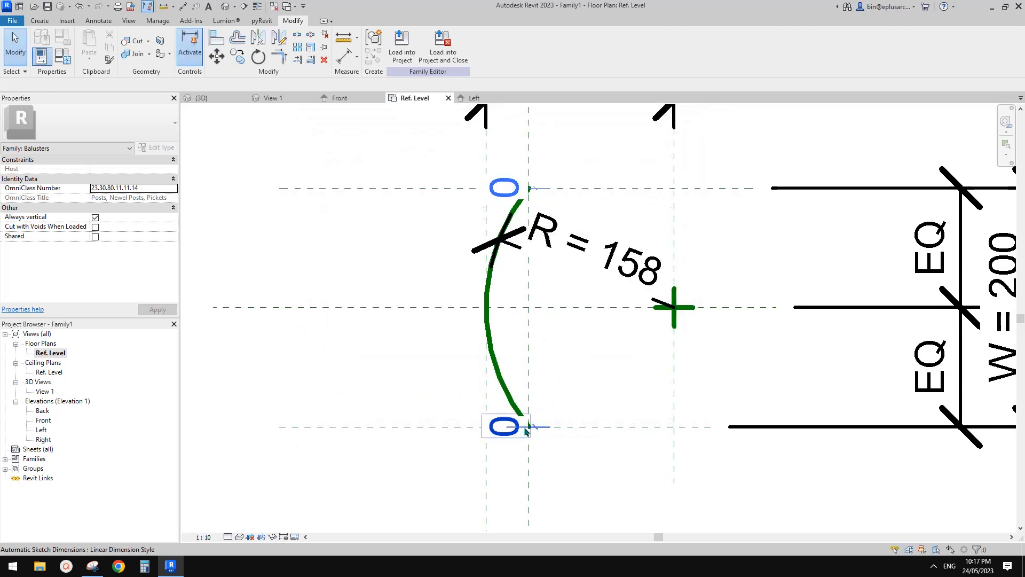
Step: Align the arc's lower endpoint to the lower horizontal reference plane and lock it
{"action": "middle_click_drag", "start_coordinate": [524, 433], "coordinate": [517, 415]}
{"action": "scroll", "coordinate": [521, 401], "scroll_direction": "down", "scroll_amount": 2}
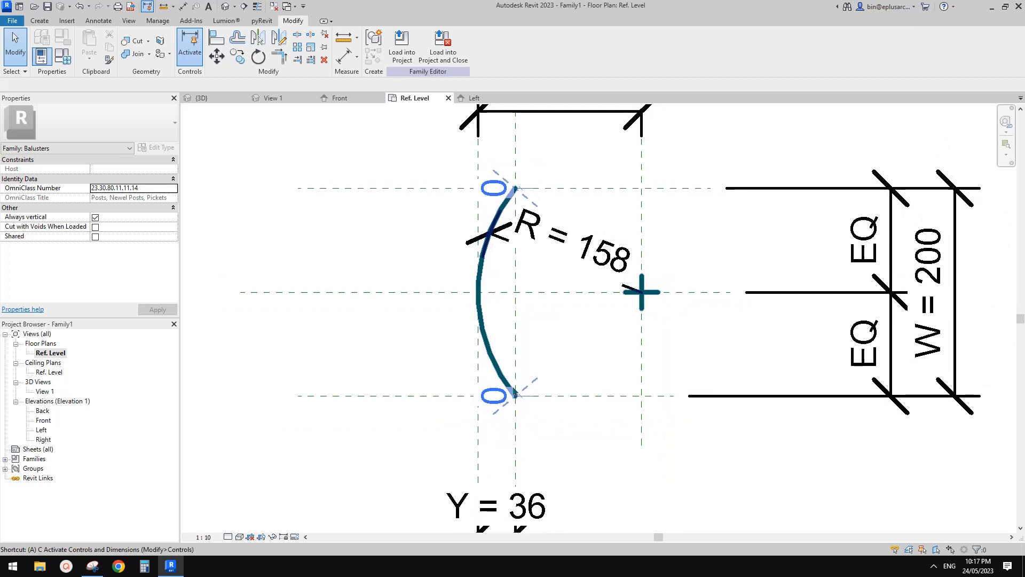
{"action": "key", "text": "a"}
{"action": "key", "text": "l"}
{"action": "left_click", "coordinate": [435, 395]}
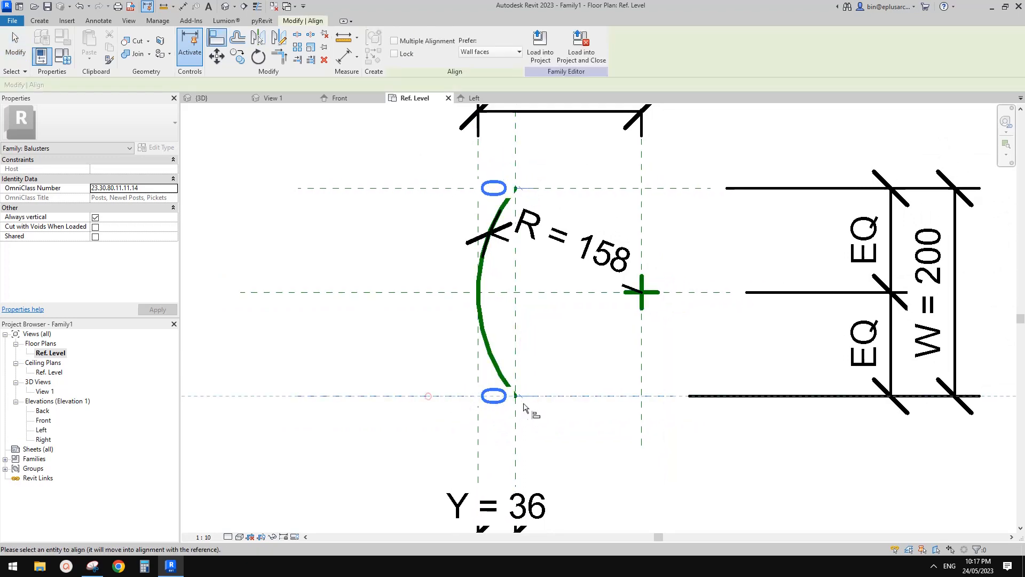
{"action": "left_click", "coordinate": [516, 398]}
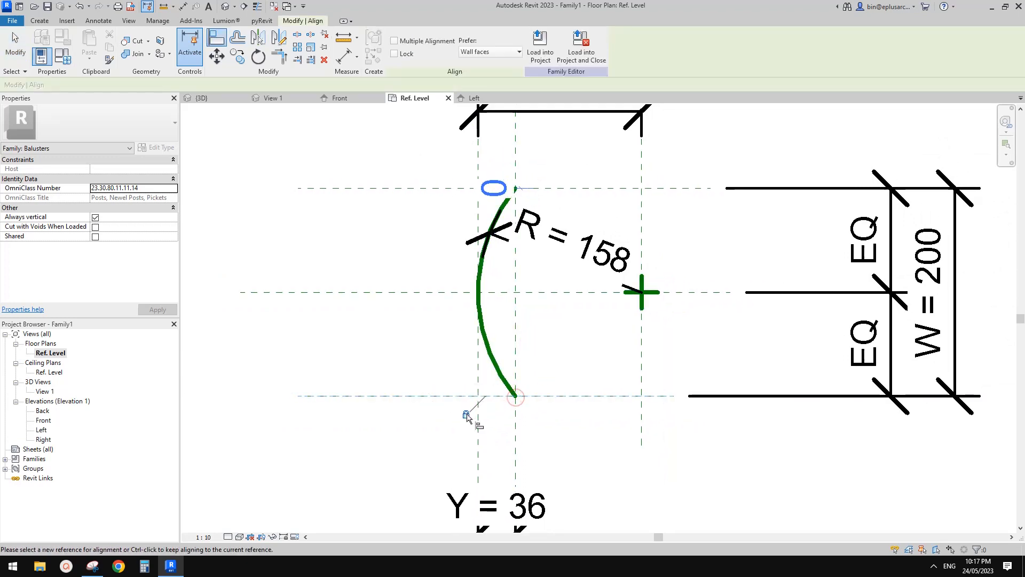
Step: Align the arc's upper endpoint to the upper horizontal reference plane and lock it
{"action": "left_click", "coordinate": [444, 216]}
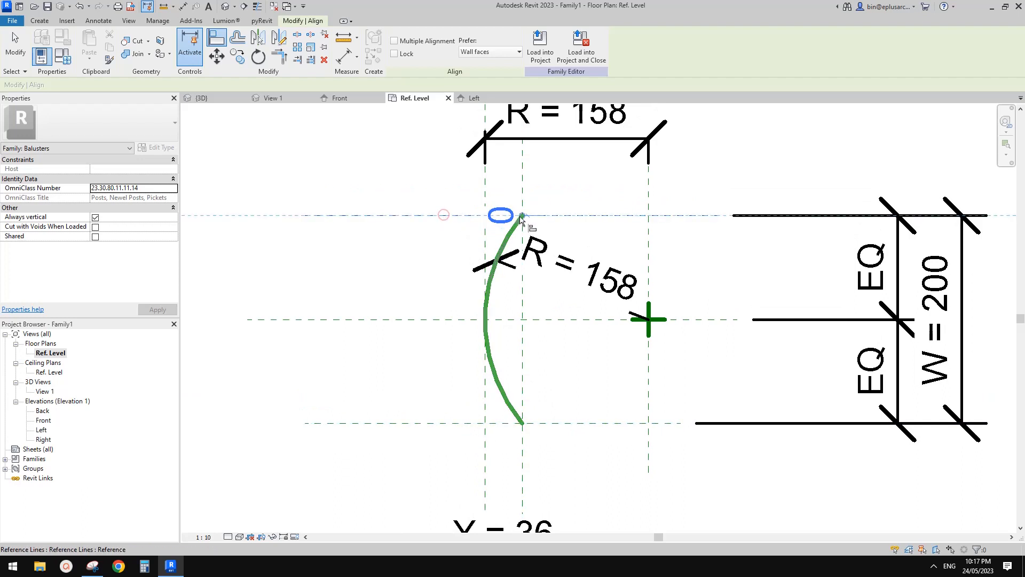
{"action": "left_click", "coordinate": [521, 216]}
{"action": "left_click", "coordinate": [493, 235]}
{"action": "scroll", "coordinate": [521, 278], "scroll_direction": "down", "scroll_amount": 2}
{"action": "scroll", "coordinate": [531, 334], "scroll_direction": "down", "scroll_amount": 2}
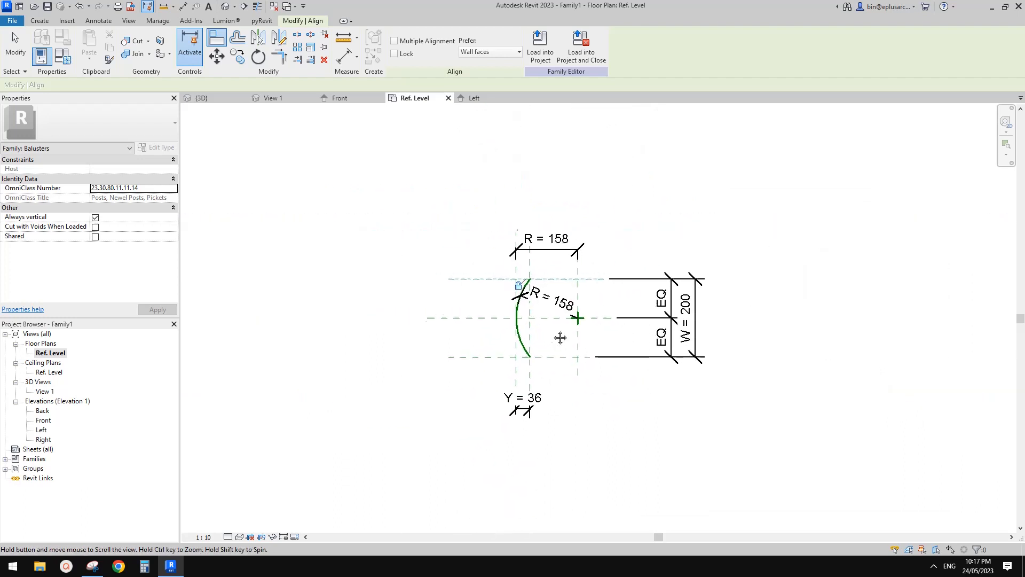
{"action": "scroll", "coordinate": [692, 283], "scroll_direction": "up", "scroll_amount": 2}
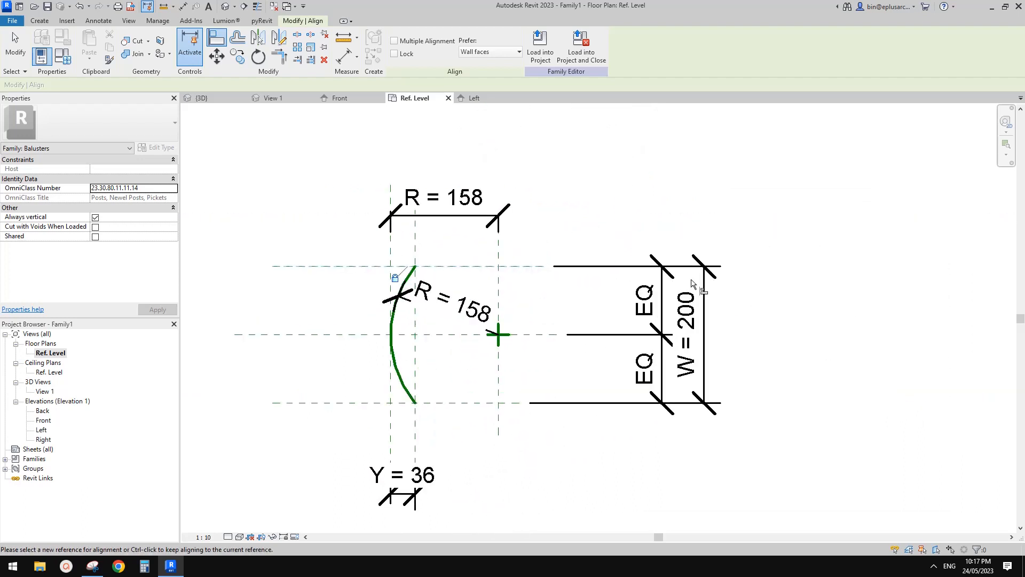
{"action": "key", "text": "Escape"}
{"action": "key", "text": "Escape"}
Step: Flex the family in Family Types by applying R = 300 mm, followed by W = 300 mm
{"action": "middle_click_drag", "start_coordinate": [422, 308], "coordinate": [551, 261]}
{"action": "scroll", "coordinate": [464, 280], "scroll_direction": "up", "scroll_amount": 1}
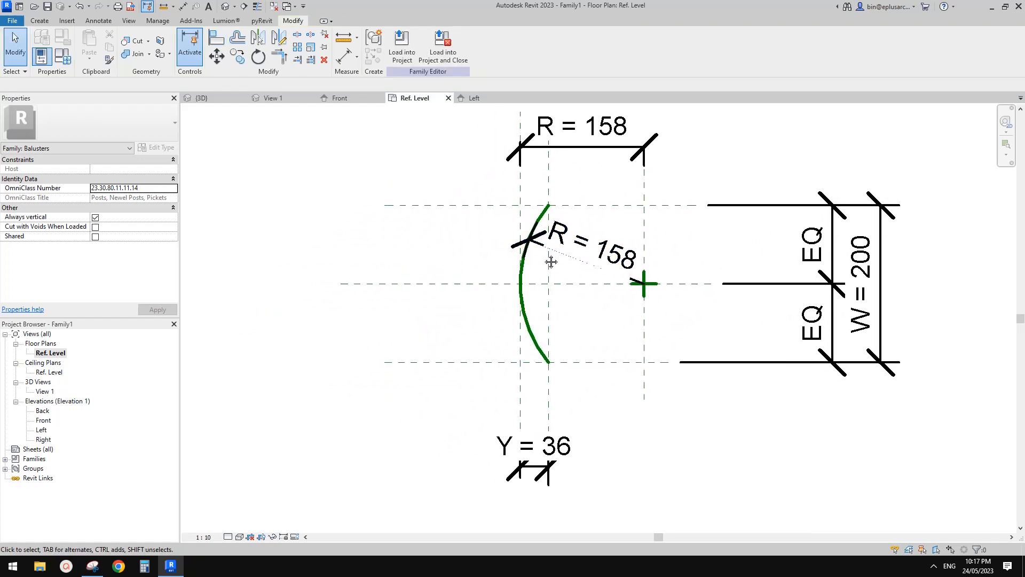
{"action": "left_click", "coordinate": [62, 56]}
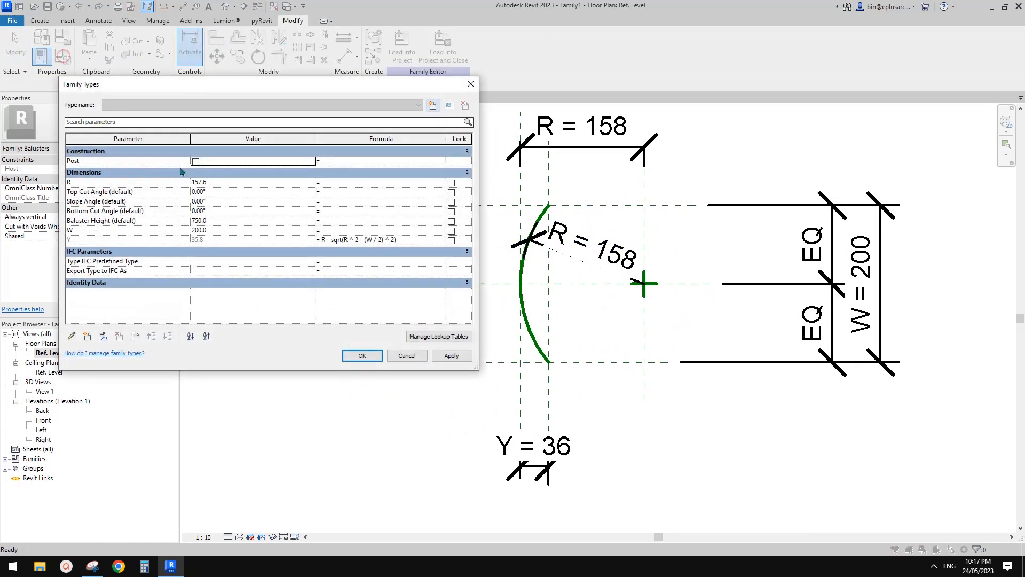
{"action": "left_click", "coordinate": [230, 184]}
{"action": "type", "text": "300.0"}
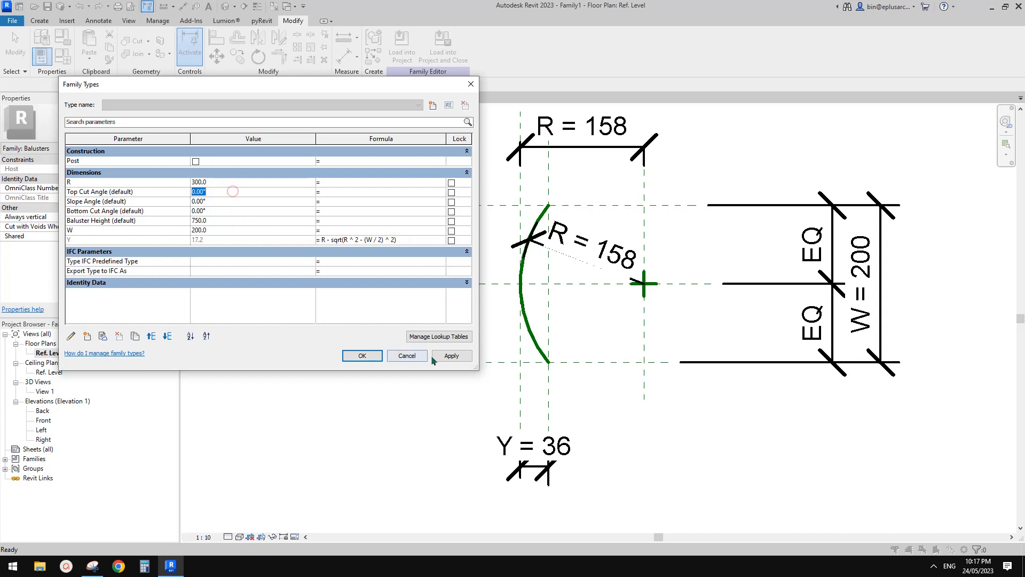
{"action": "left_click", "coordinate": [452, 356]}
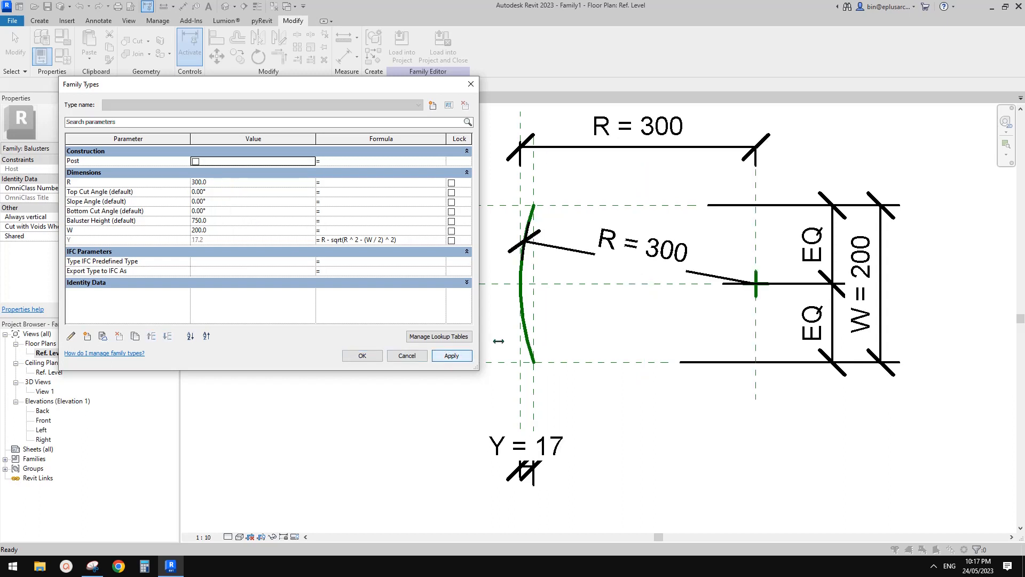
{"action": "left_click", "coordinate": [223, 231]}
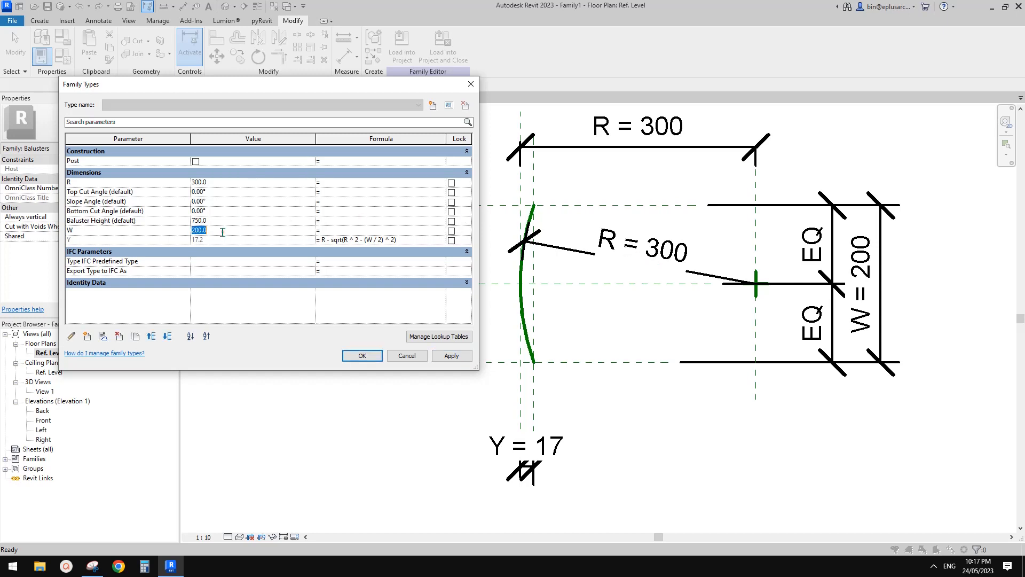
{"action": "type", "text": "300"}
{"action": "left_click", "coordinate": [459, 358]}
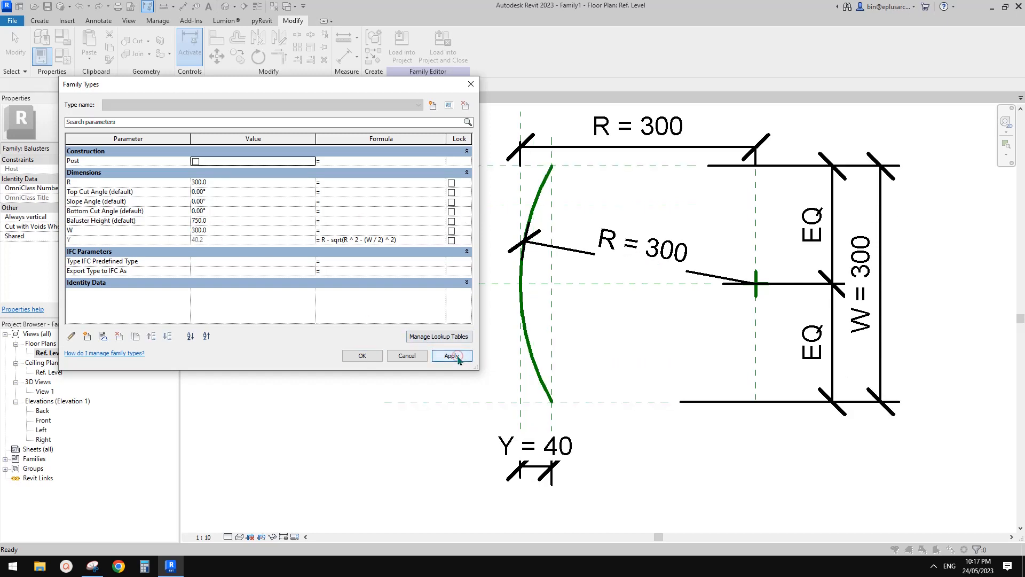
Step: Flex the family in Family Types by applying R = 1000 mm, followed by W = 1000 mm, and accept the values
{"action": "left_click", "coordinate": [217, 185]}
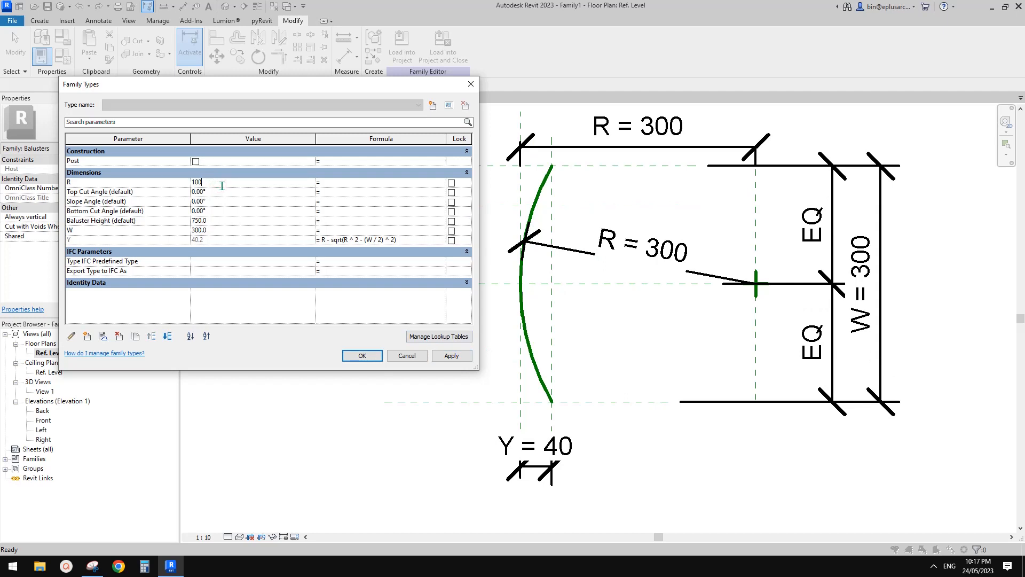
{"action": "type", "text": "1000"}
{"action": "left_click", "coordinate": [456, 357]}
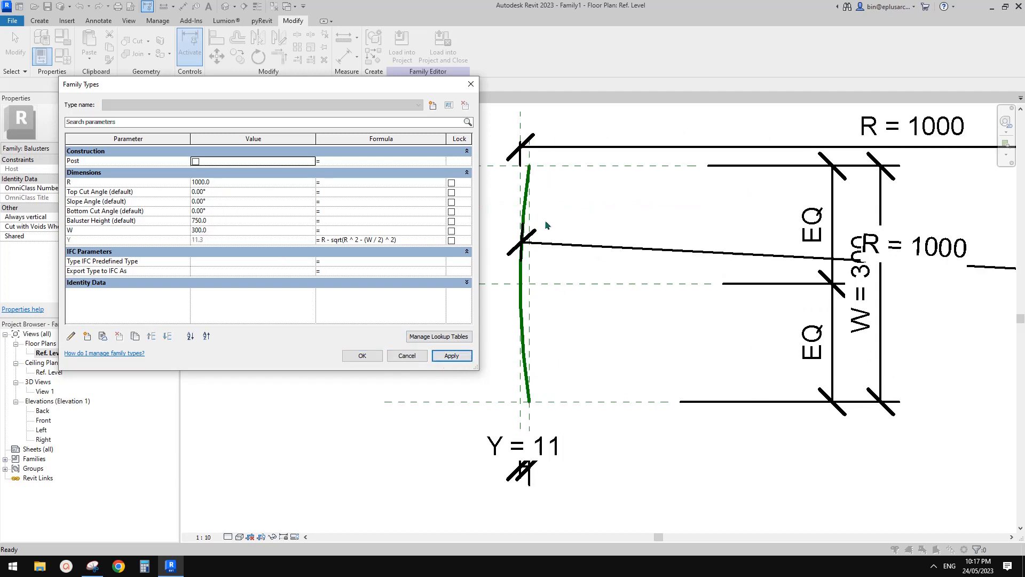
{"action": "left_click", "coordinate": [223, 231]}
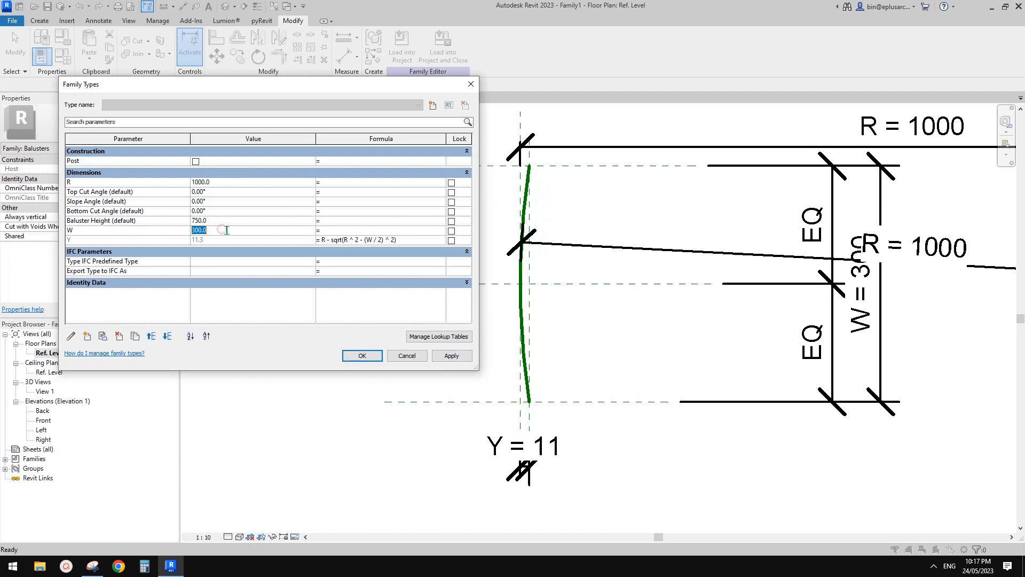
{"action": "type", "text": "1000"}
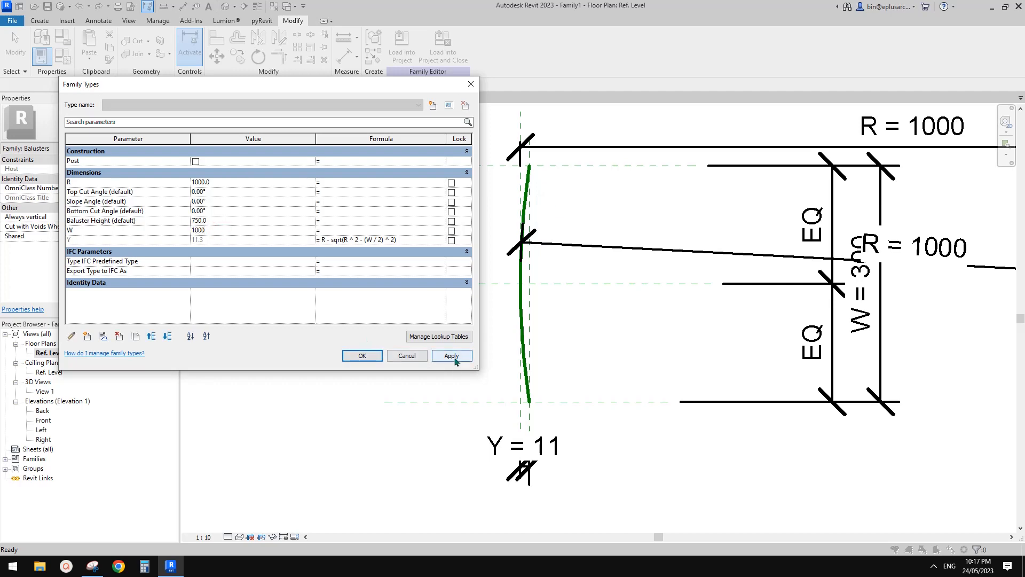
{"action": "left_click", "coordinate": [453, 356]}
{"action": "left_click", "coordinate": [361, 355]}
Step: Reposition the arc's radial R dimension so its leader meets the arc higher up, away from the central reference plane
{"action": "scroll", "coordinate": [467, 355], "scroll_direction": "down", "scroll_amount": 5}
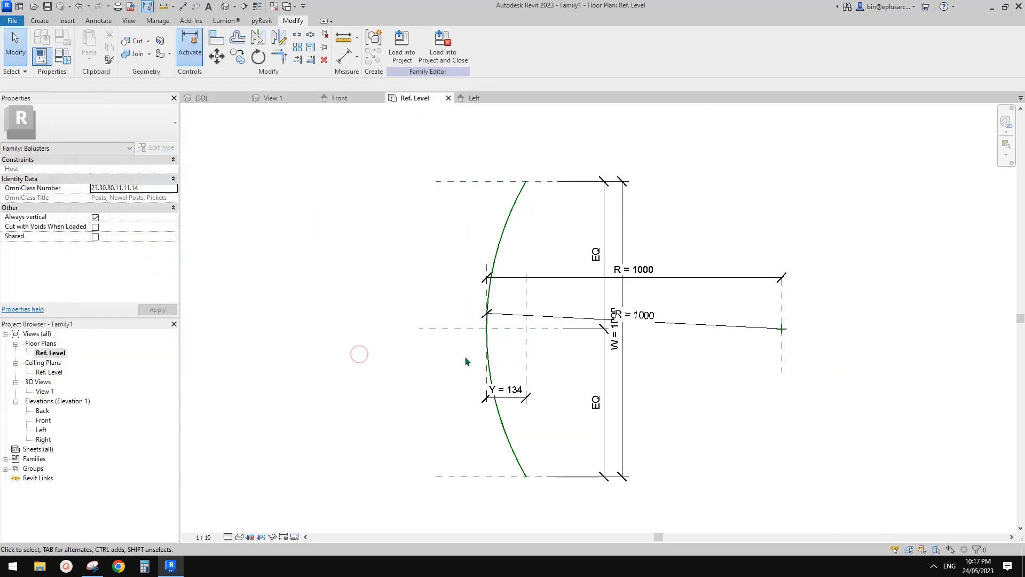
{"action": "middle_click_drag", "start_coordinate": [479, 360], "coordinate": [460, 356]}
{"action": "scroll", "coordinate": [533, 347], "scroll_direction": "up", "scroll_amount": 3}
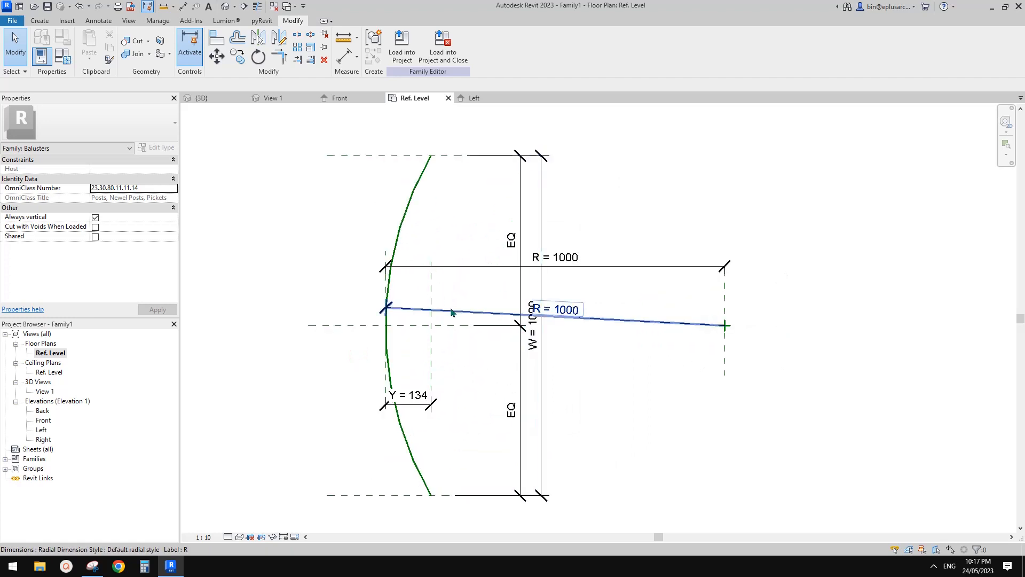
{"action": "middle_click_drag", "start_coordinate": [467, 312], "coordinate": [510, 294]}
{"action": "left_click", "coordinate": [465, 167]}
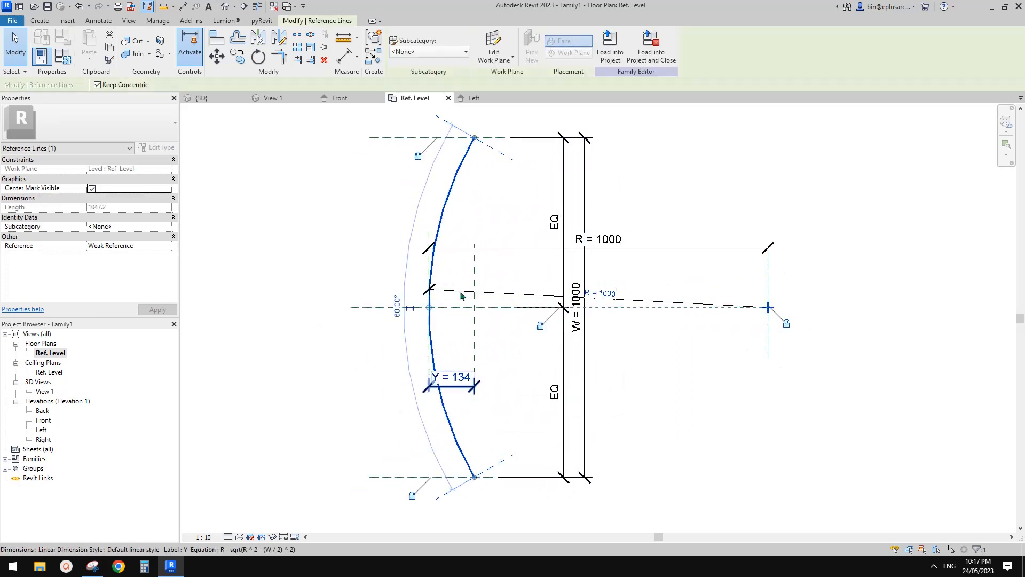
{"action": "middle_click_drag", "start_coordinate": [452, 265], "coordinate": [468, 261]}
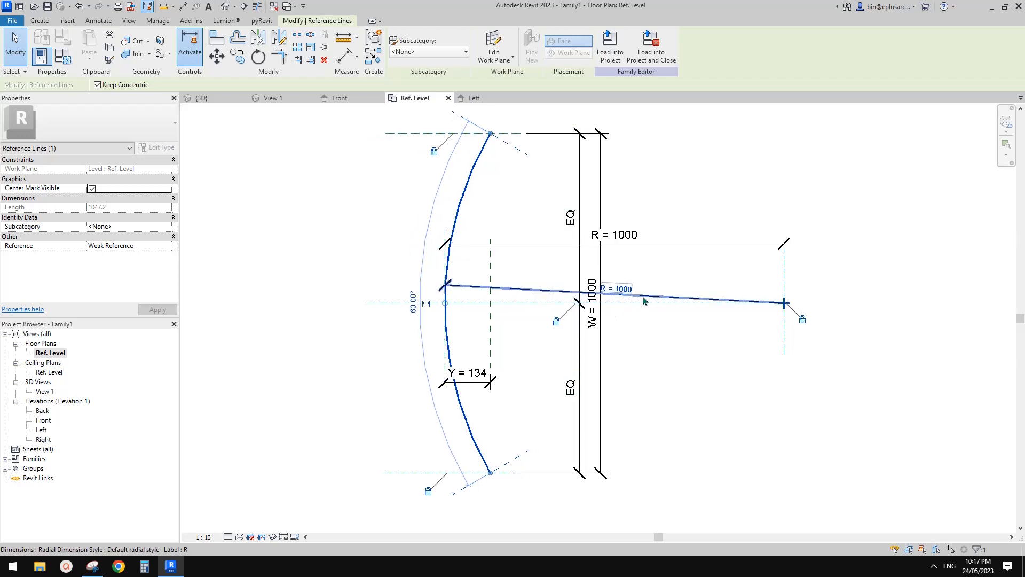
{"action": "left_click_drag", "start_coordinate": [643, 298], "coordinate": [661, 266]}
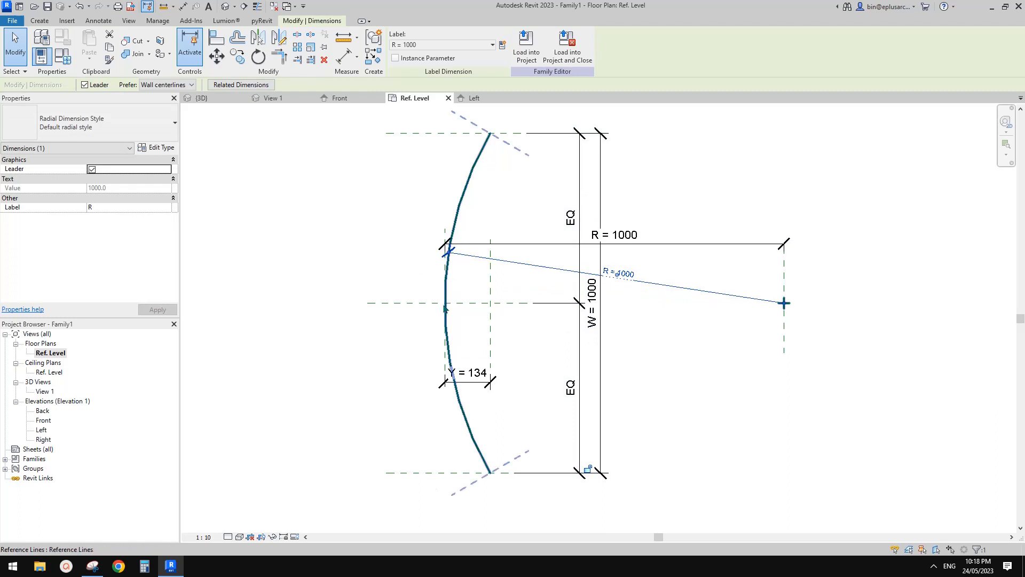
{"action": "left_click", "coordinate": [352, 298]}
{"action": "middle_click_drag", "start_coordinate": [354, 290], "coordinate": [384, 285]}
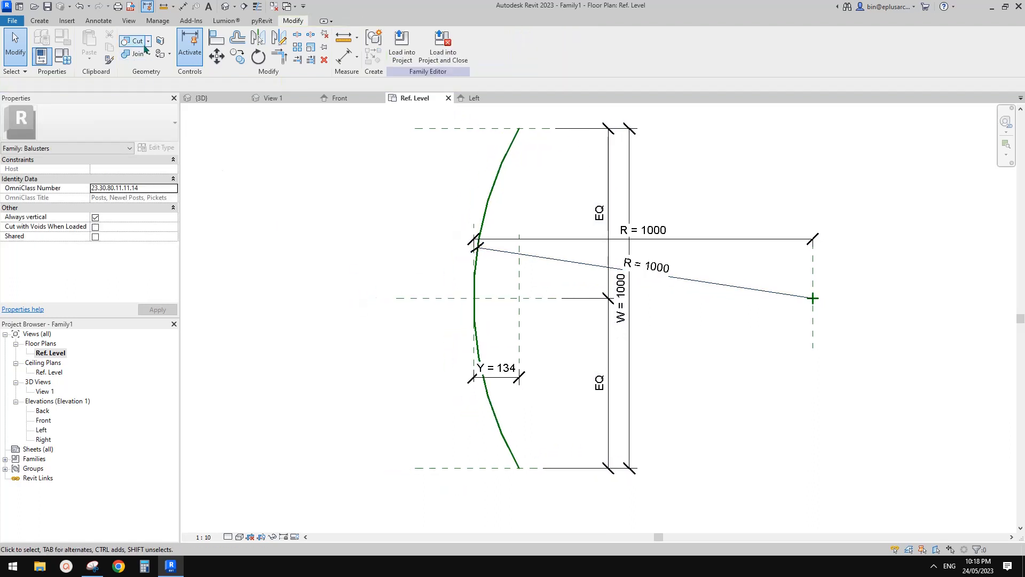
{"action": "middle_click_drag", "start_coordinate": [233, 162], "coordinate": [233, 151]}
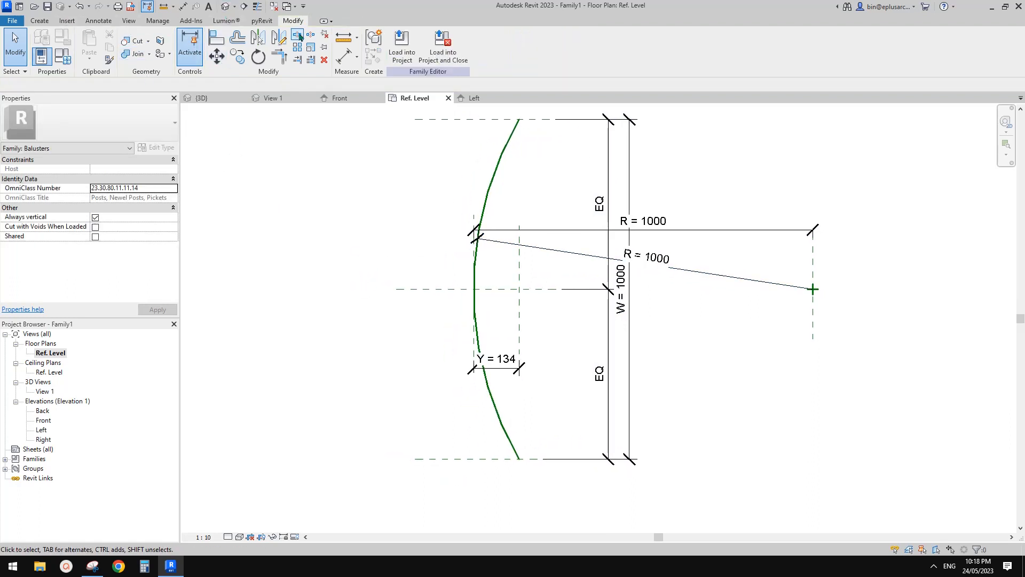
{"action": "left_click", "coordinate": [39, 20]}
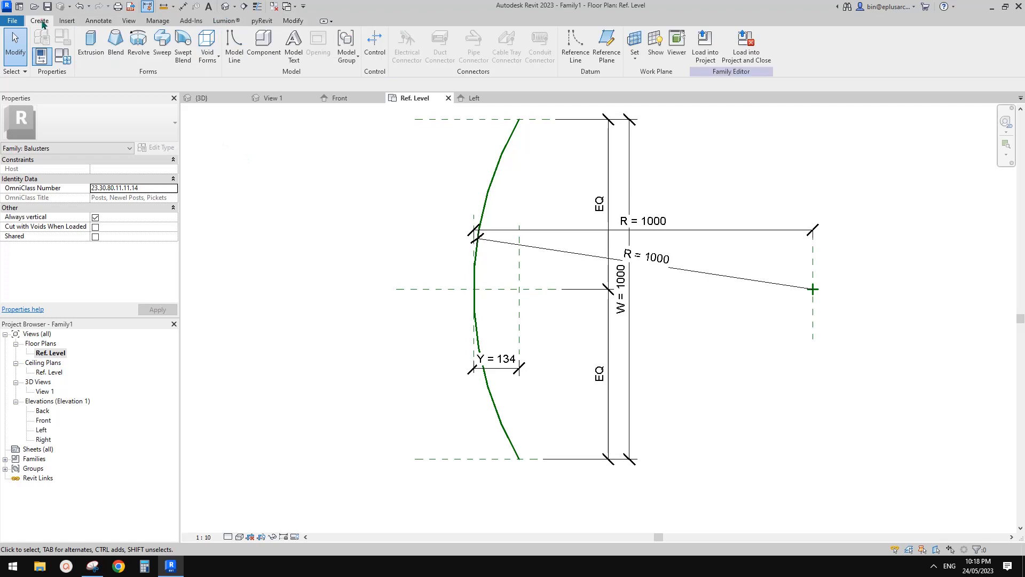
{"action": "left_click", "coordinate": [163, 52]}
{"action": "left_click", "coordinate": [491, 56]}
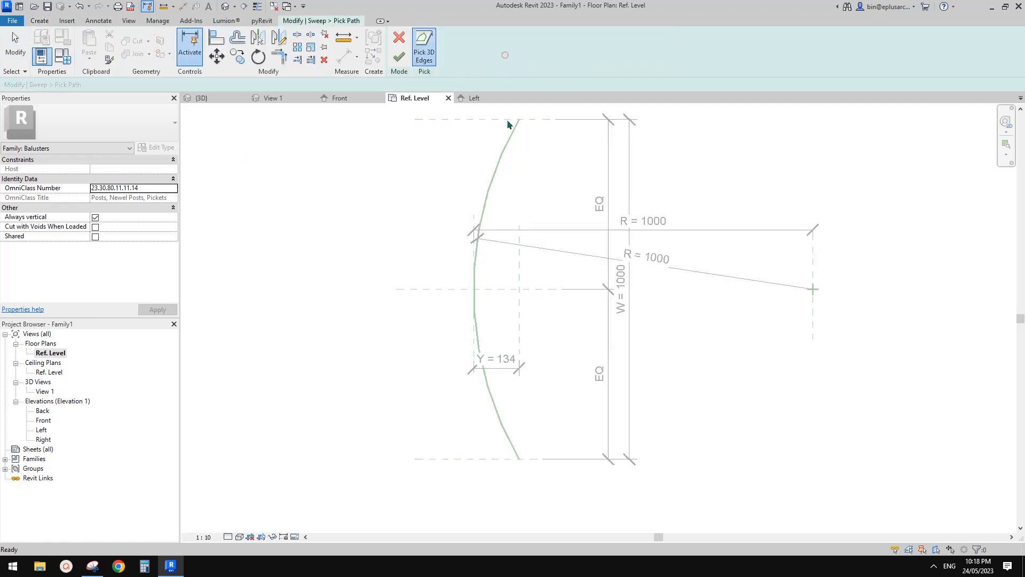
{"action": "left_click", "coordinate": [496, 161]}
{"action": "left_click", "coordinate": [399, 57]}
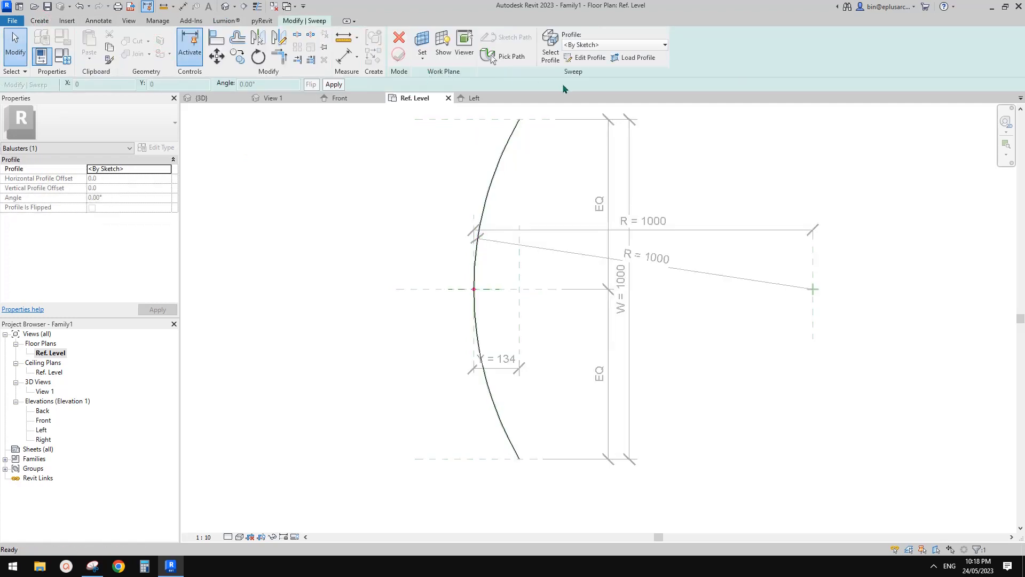
{"action": "left_click", "coordinate": [584, 59]}
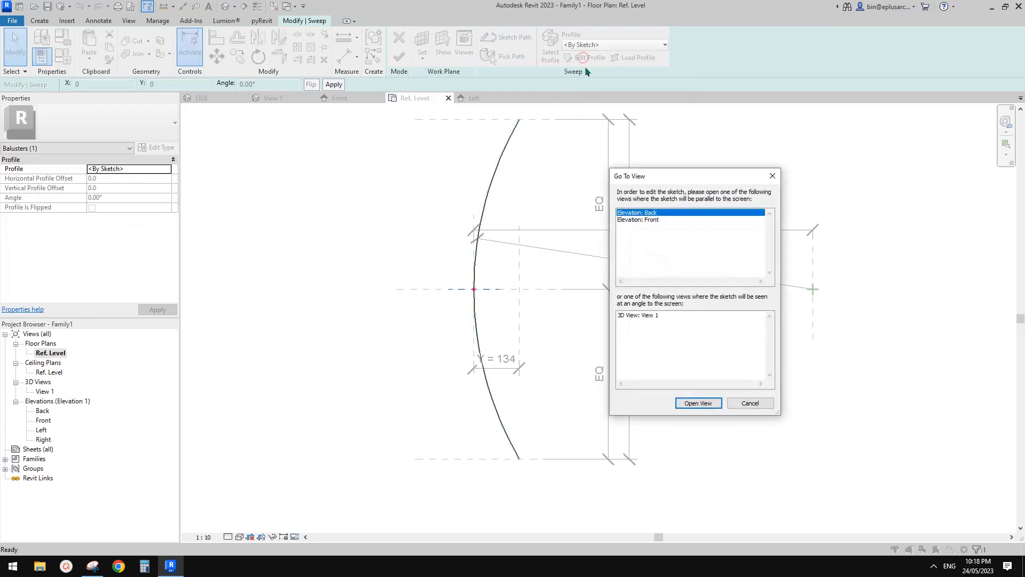
{"action": "left_click", "coordinate": [649, 220]}
{"action": "left_click", "coordinate": [698, 403]}
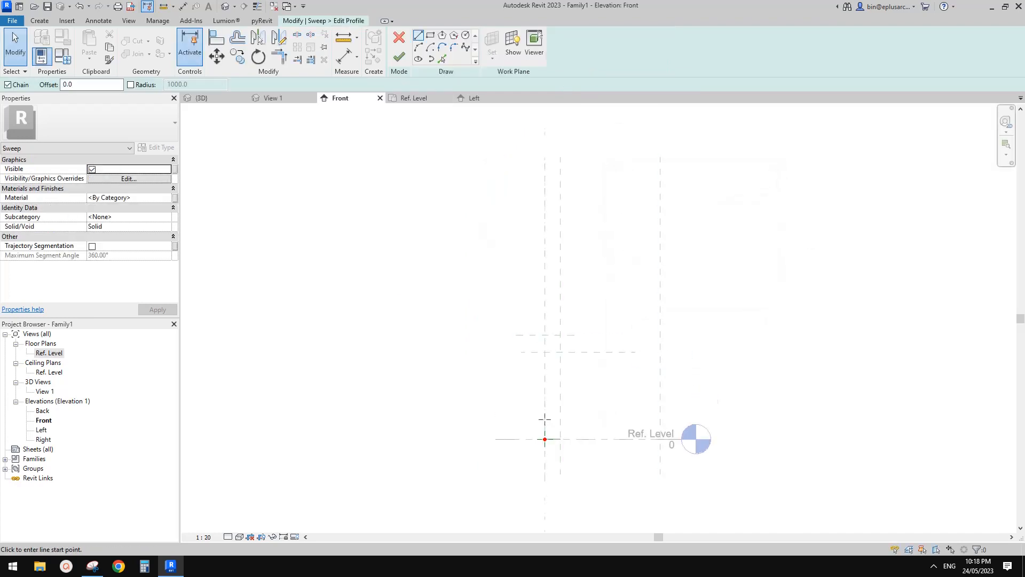
{"action": "scroll", "coordinate": [544, 419], "scroll_direction": "up", "scroll_amount": 2}
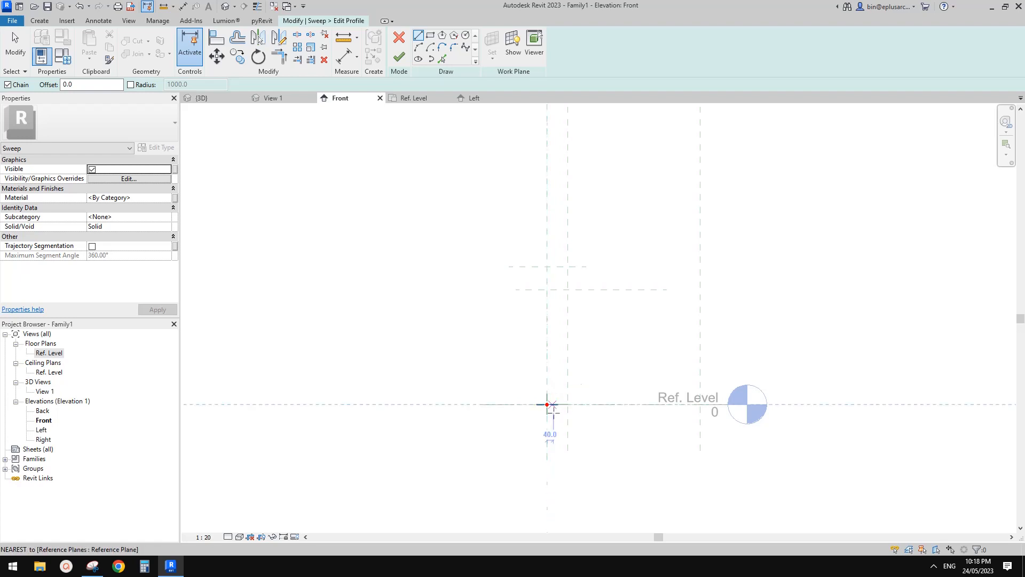
{"action": "scroll", "coordinate": [539, 342], "scroll_direction": "up", "scroll_amount": 2}
{"action": "left_click", "coordinate": [430, 35]}
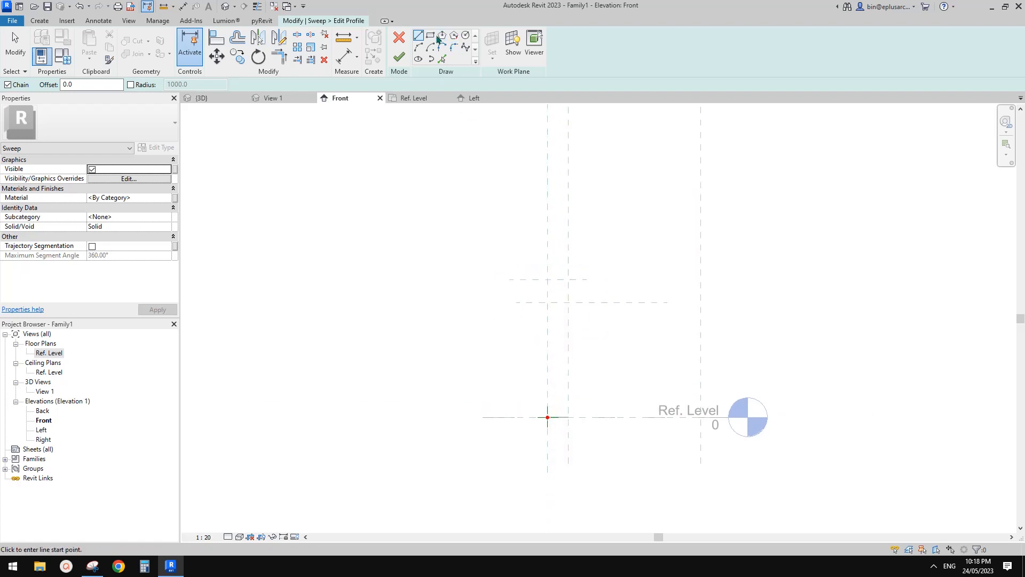
{"action": "scroll", "coordinate": [546, 421], "scroll_direction": "up", "scroll_amount": 1}
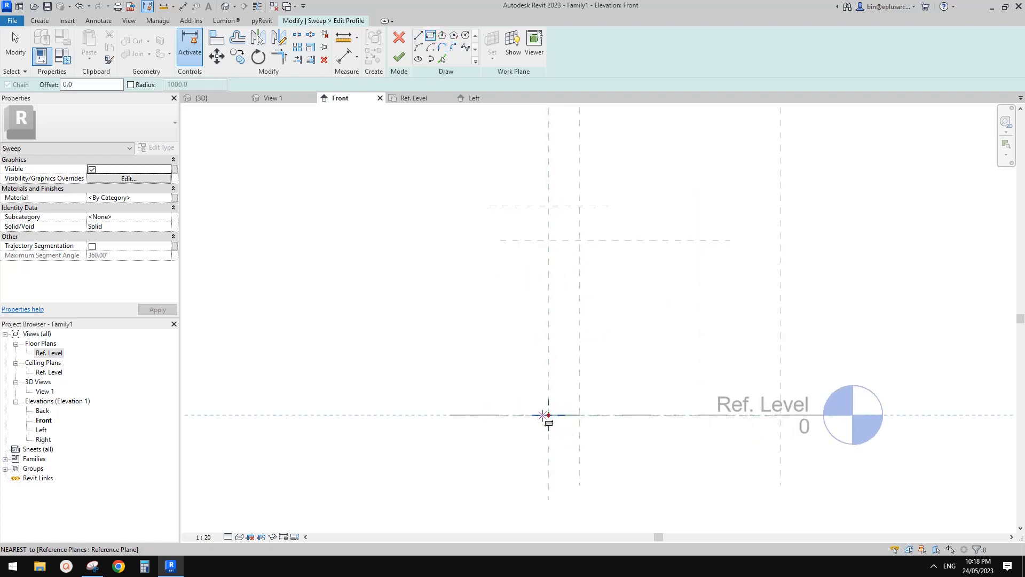
{"action": "left_click", "coordinate": [540, 415]}
{"action": "scroll", "coordinate": [555, 155], "scroll_direction": "down", "scroll_amount": 3}
{"action": "middle_click_drag", "start_coordinate": [556, 155], "coordinate": [552, 286]}
{"action": "middle_click_drag", "start_coordinate": [540, 365], "coordinate": [551, 249]}
{"action": "scroll", "coordinate": [552, 249], "scroll_direction": "up", "scroll_amount": 4}
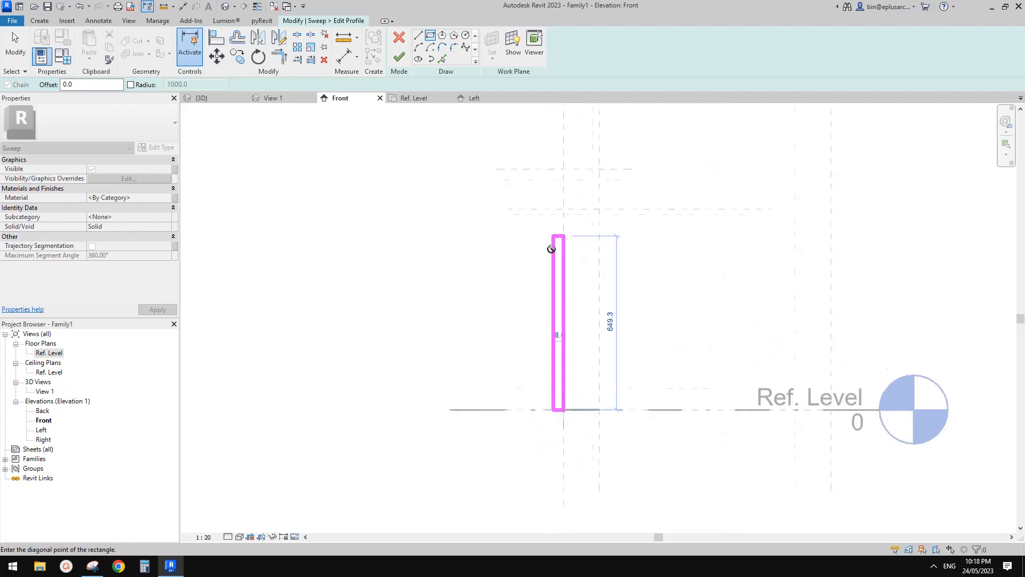
{"action": "key", "text": "Escape"}
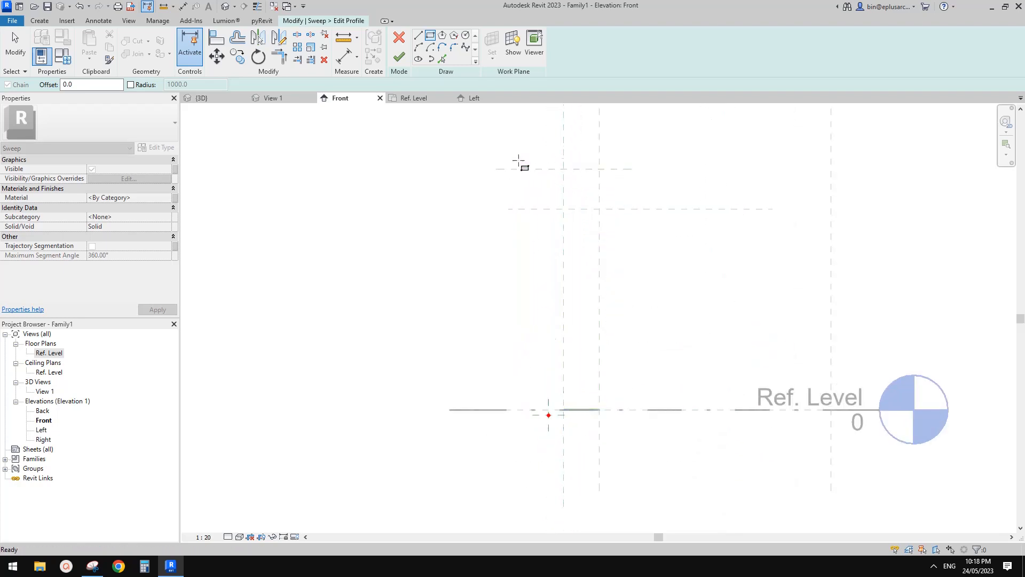
{"action": "left_click", "coordinate": [400, 39]}
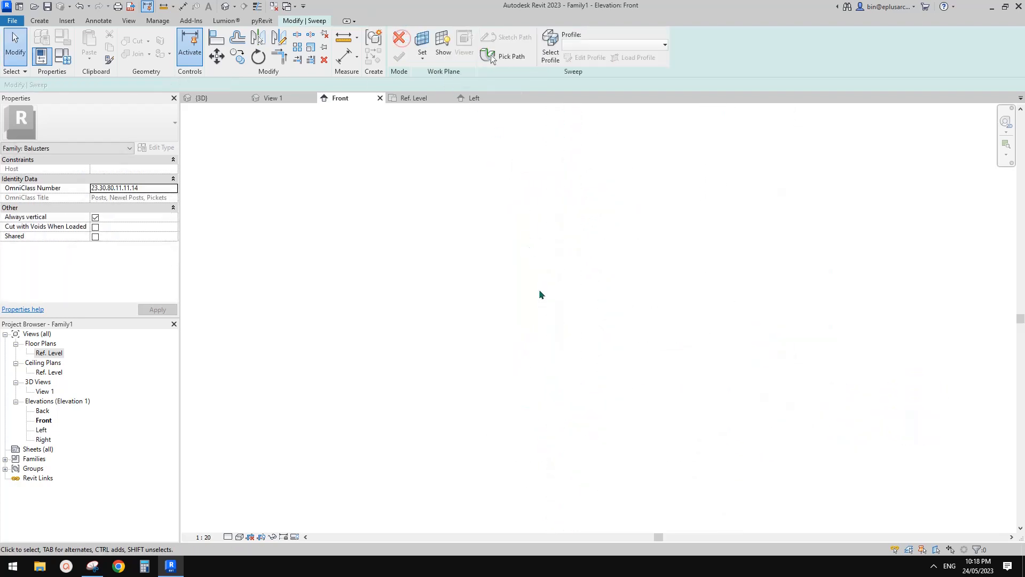
{"action": "left_click", "coordinate": [399, 38]}
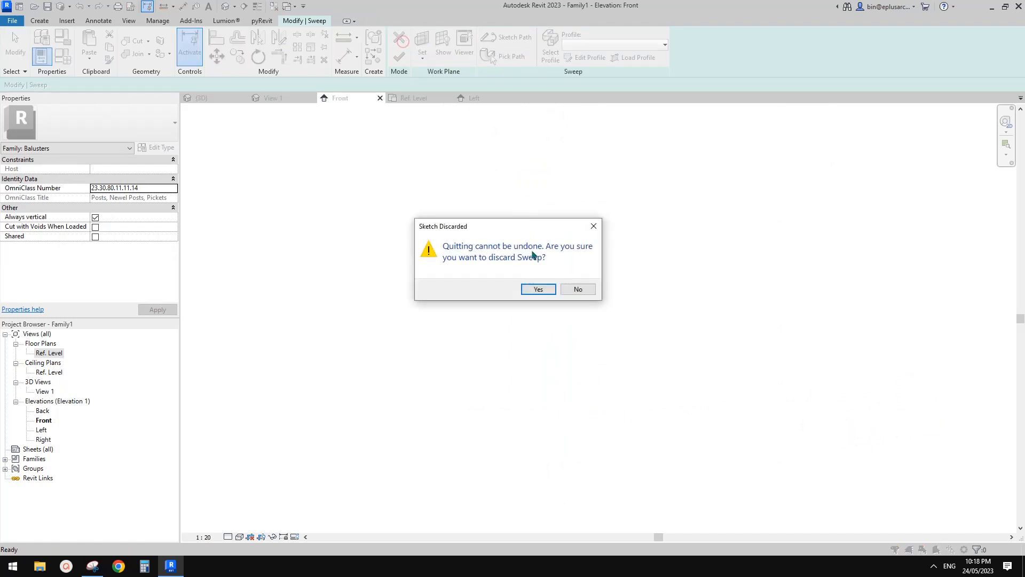
{"action": "left_click", "coordinate": [534, 288]}
Step: Examine the Top and Top of Post reference planes above the Ref. Level in the Front elevation
{"action": "double_click", "coordinate": [44, 421]}
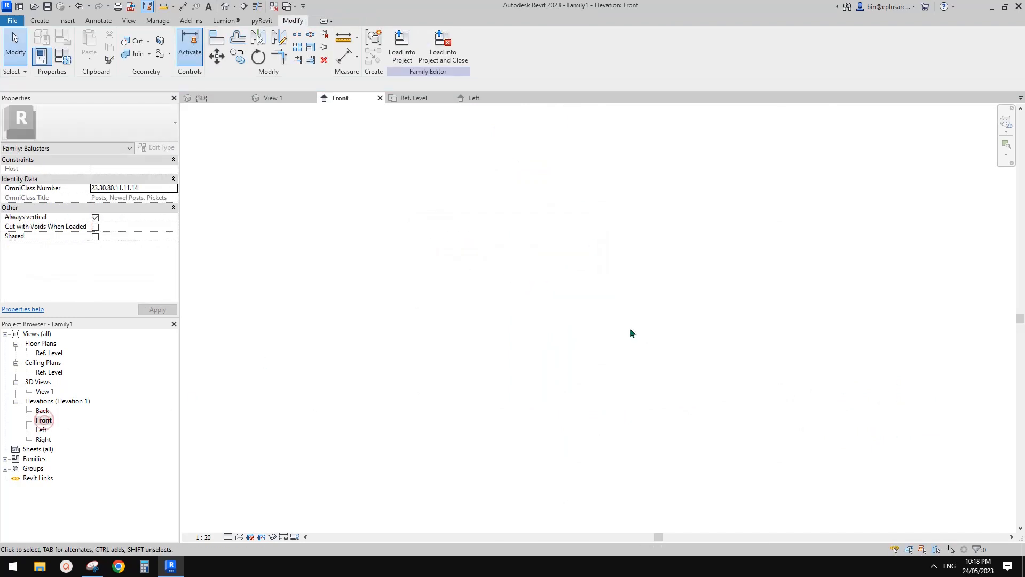
{"action": "left_click", "coordinate": [494, 315]}
{"action": "key", "text": "z"}
{"action": "key", "text": "e"}
{"action": "scroll", "coordinate": [622, 344], "scroll_direction": "up", "scroll_amount": 4}
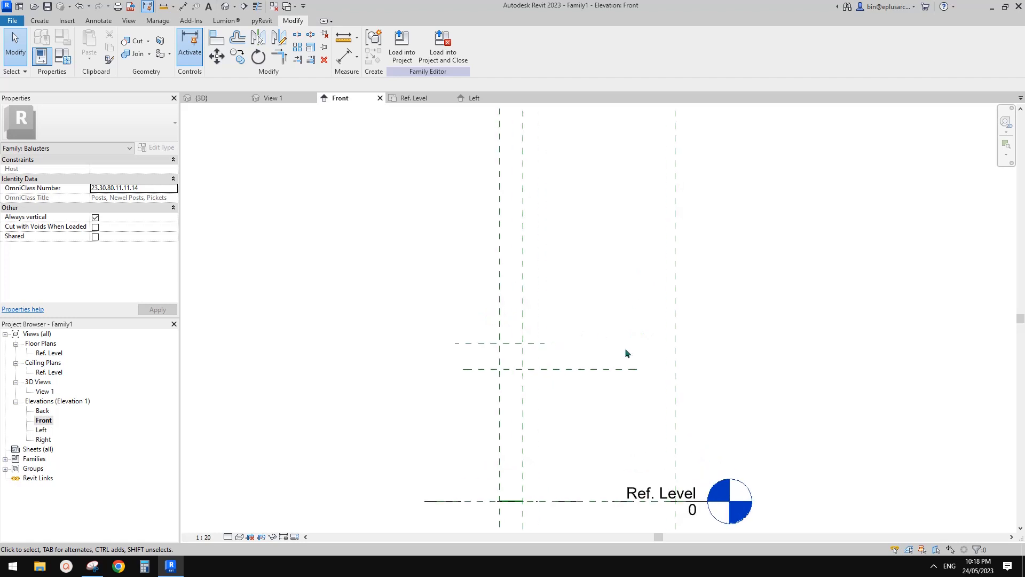
{"action": "middle_click_drag", "start_coordinate": [623, 348], "coordinate": [654, 224]}
{"action": "left_click", "coordinate": [578, 259]}
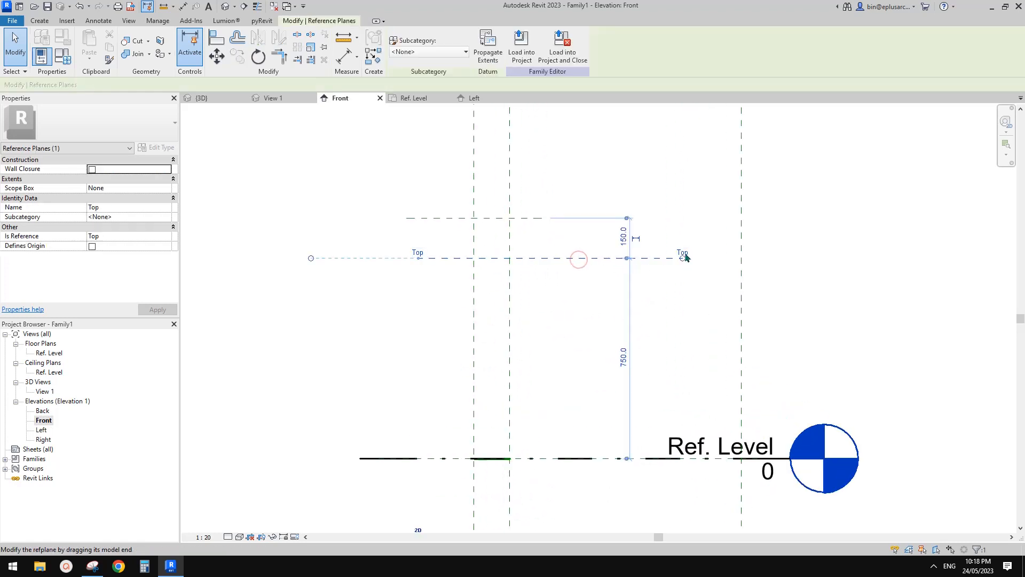
{"action": "left_click", "coordinate": [531, 218]}
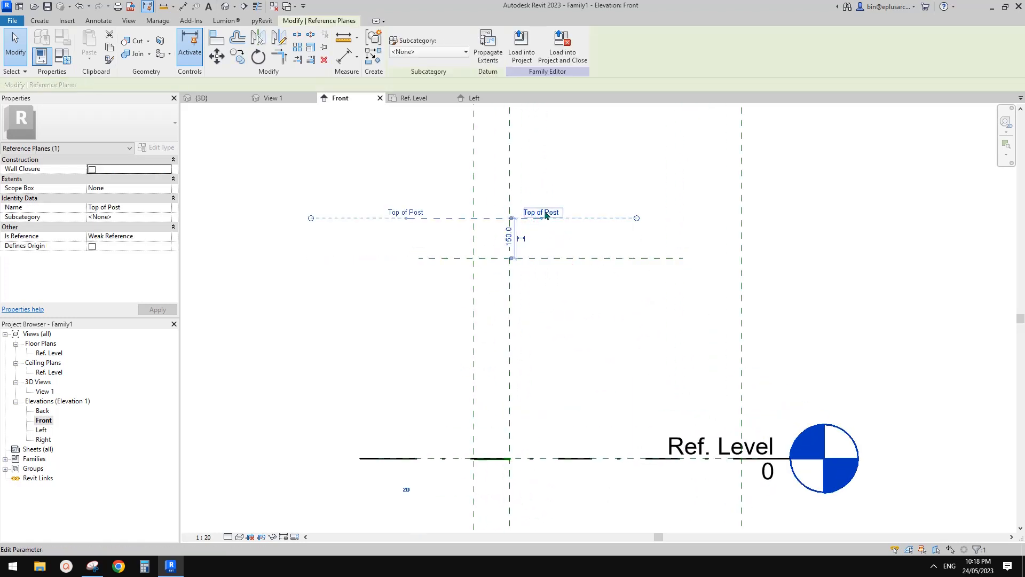
{"action": "left_click", "coordinate": [673, 257]}
{"action": "left_click", "coordinate": [540, 218]}
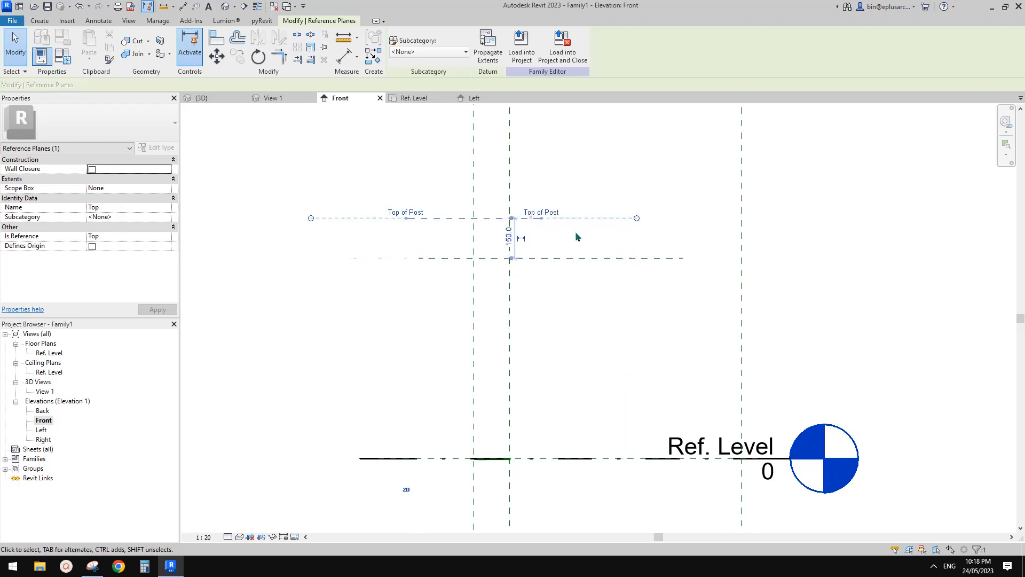
{"action": "left_click", "coordinate": [611, 258]}
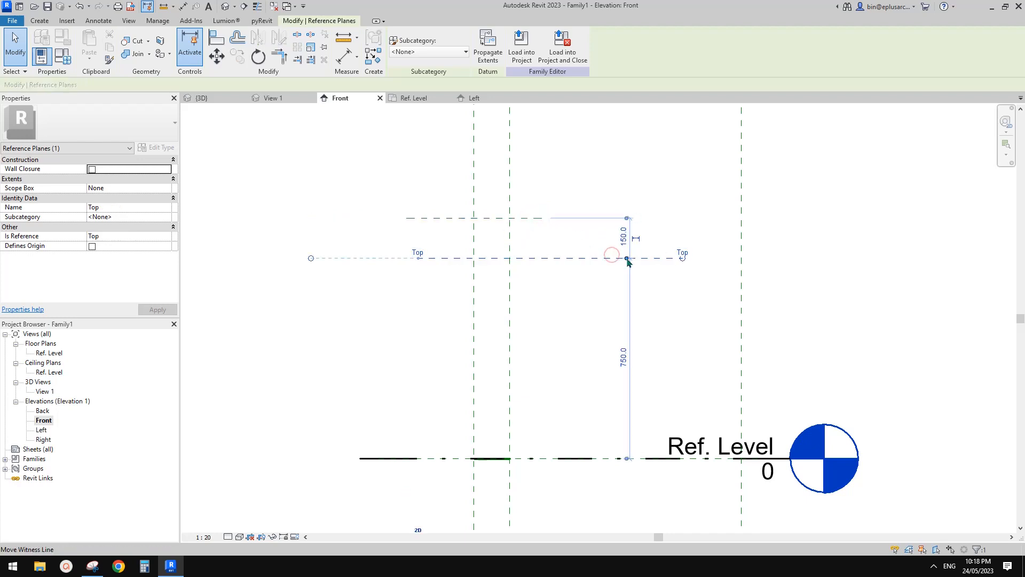
{"action": "middle_click_drag", "start_coordinate": [587, 337], "coordinate": [592, 286]}
{"action": "left_click", "coordinate": [564, 307]}
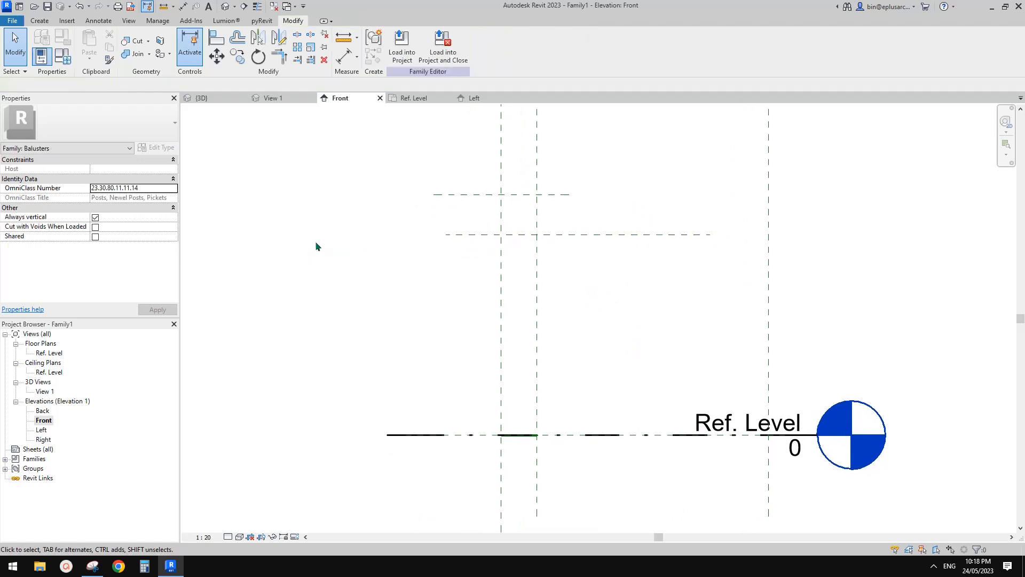
Step: Start a sweep in the Ref. Level plan with the reference arc picked as its path, and open its profile sketch in the Front elevation
{"action": "double_click", "coordinate": [49, 353]}
{"action": "left_click", "coordinate": [39, 20]}
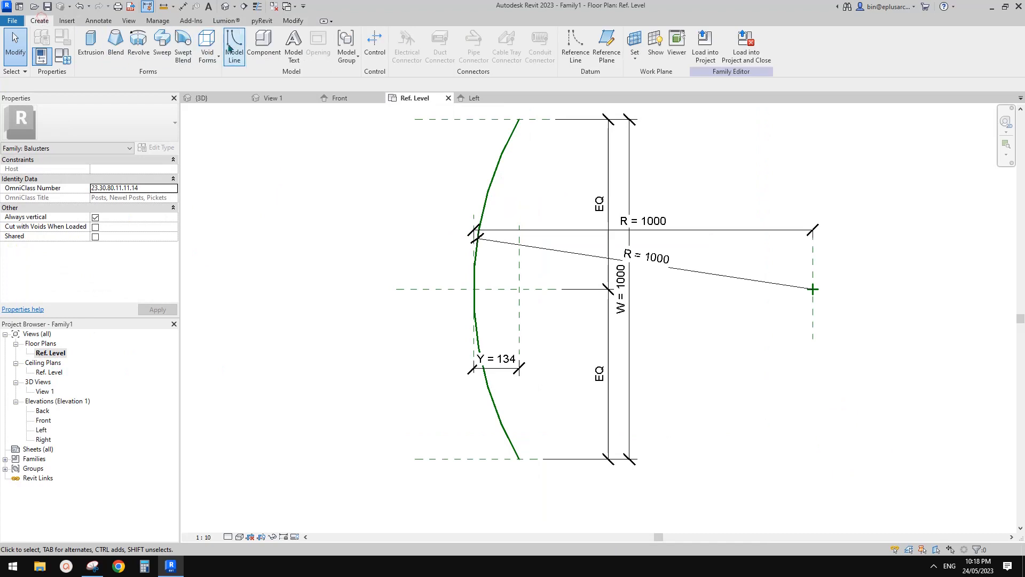
{"action": "left_click", "coordinate": [162, 43]}
{"action": "left_click", "coordinate": [487, 52]}
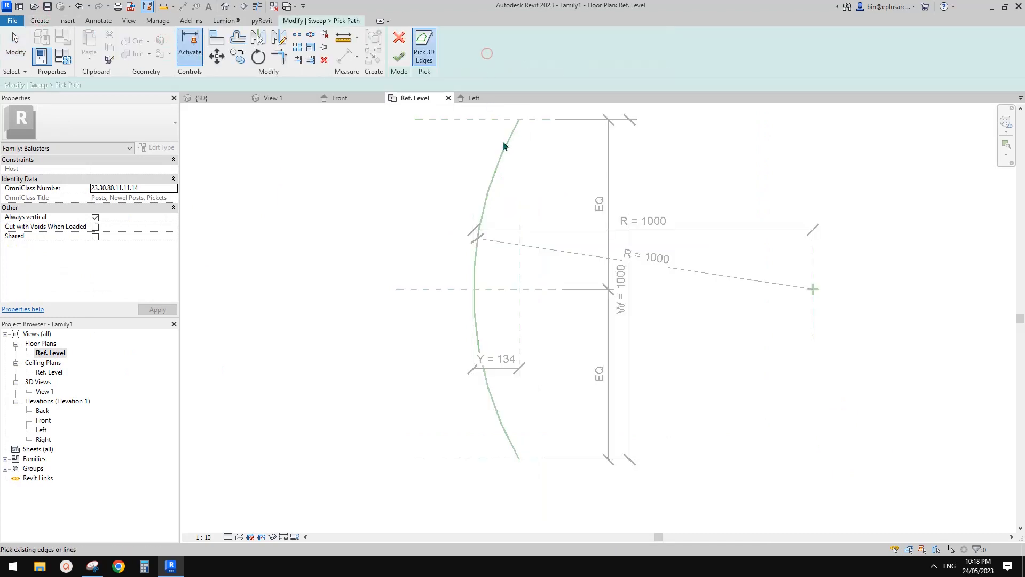
{"action": "left_click", "coordinate": [504, 146]}
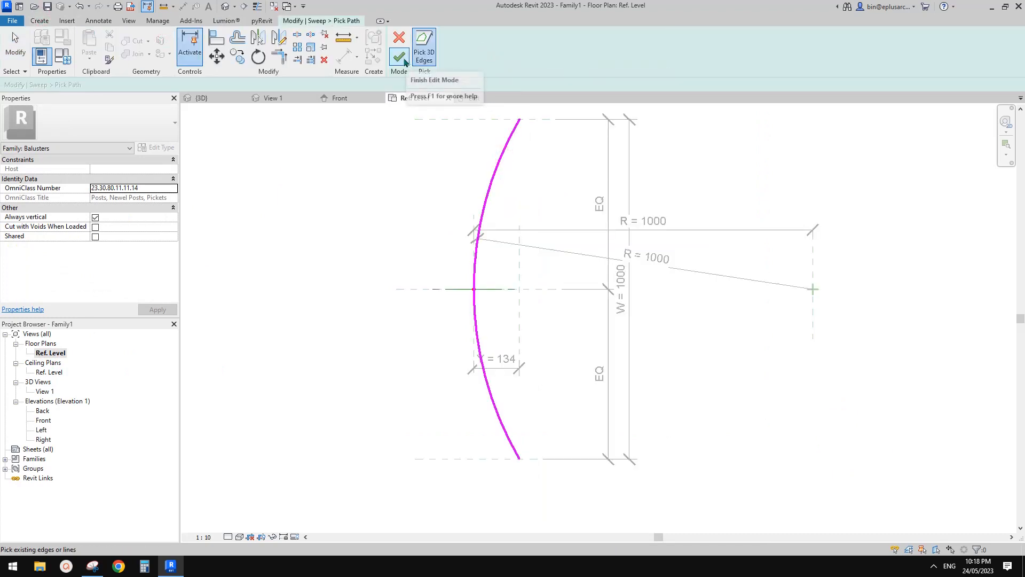
{"action": "left_click", "coordinate": [404, 62]}
{"action": "left_click", "coordinate": [587, 58]}
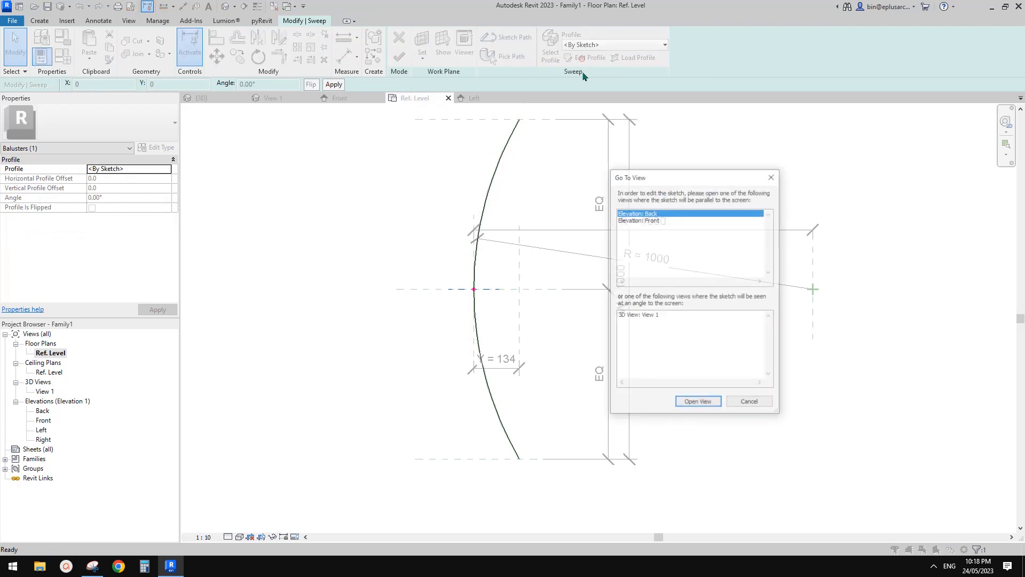
{"action": "left_click", "coordinate": [642, 218]}
{"action": "left_click", "coordinate": [701, 402]}
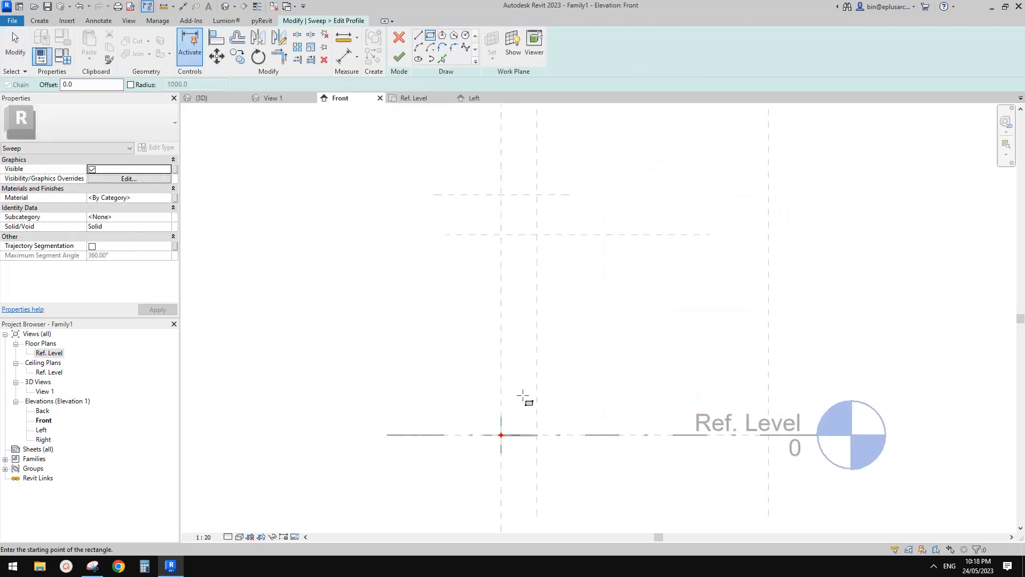
Step: Sketch a profile rectangle about 100 mm wide rising from the Ref. Level around the central reference plane, and move its top edge to the Top reference plane
{"action": "left_click", "coordinate": [488, 434]}
{"action": "left_click", "coordinate": [516, 167]}
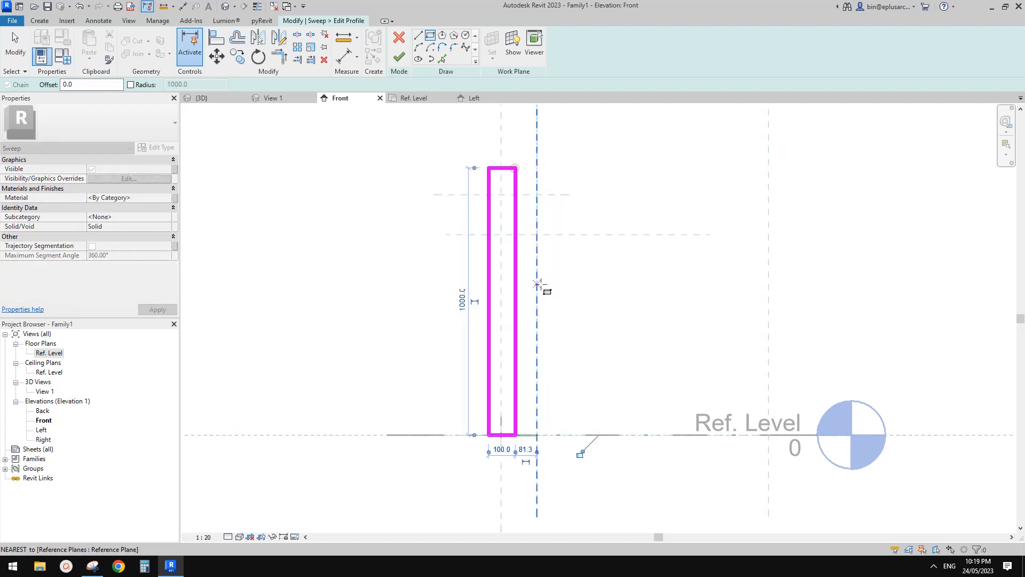
{"action": "key", "text": "Escape"}
{"action": "key", "text": "Escape"}
{"action": "left_click", "coordinate": [504, 169]}
{"action": "left_click_drag", "start_coordinate": [503, 168], "coordinate": [609, 236]}
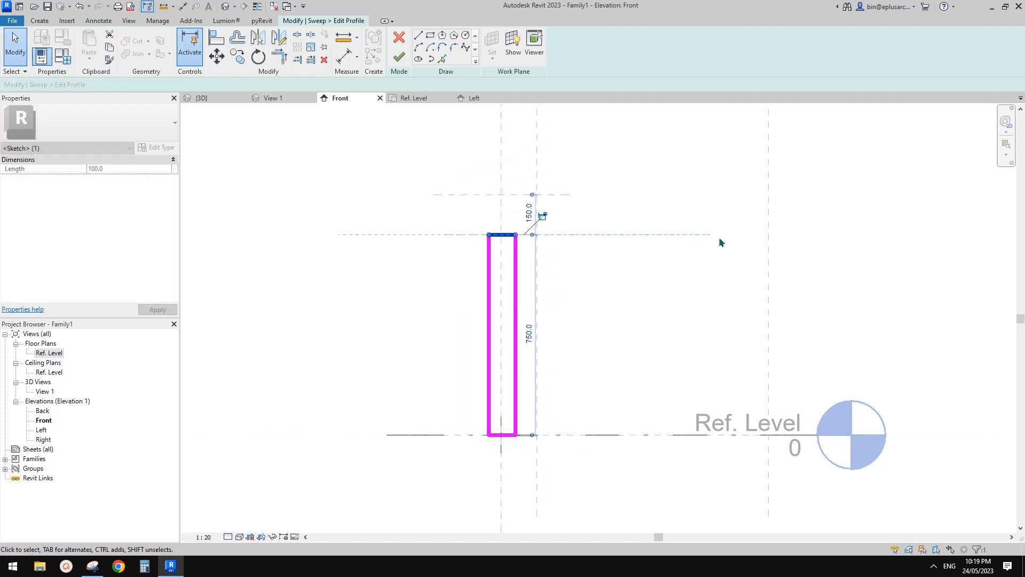
{"action": "left_click", "coordinate": [542, 216]}
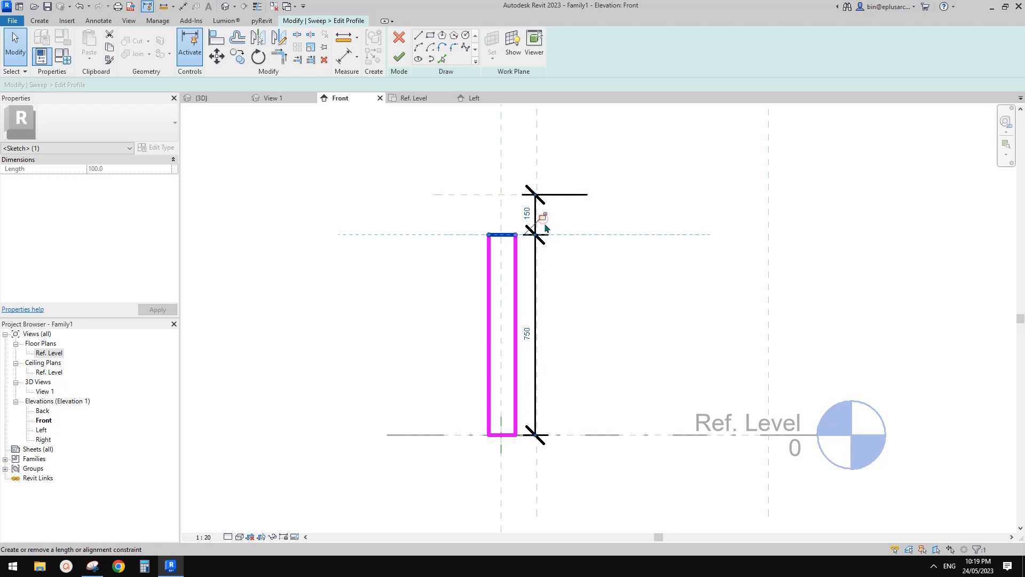
{"action": "key", "text": "Escape"}
{"action": "left_click", "coordinate": [572, 201]}
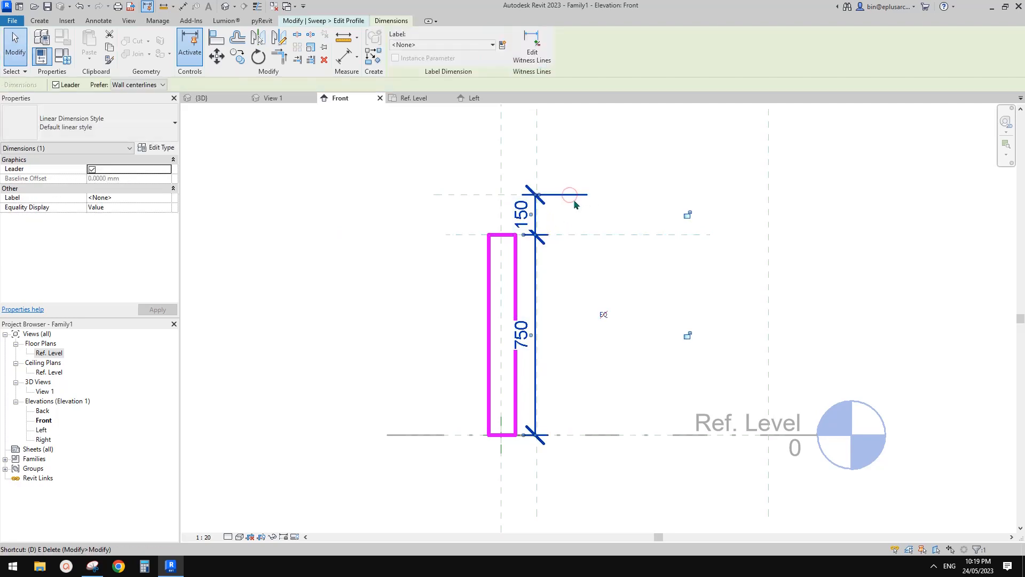
{"action": "key", "text": "Escape"}
Step: Align the profile's top edge with the Top reference plane and lock the alignment
{"action": "scroll", "coordinate": [536, 235], "scroll_direction": "up", "scroll_amount": 1}
{"action": "left_click", "coordinate": [503, 233]}
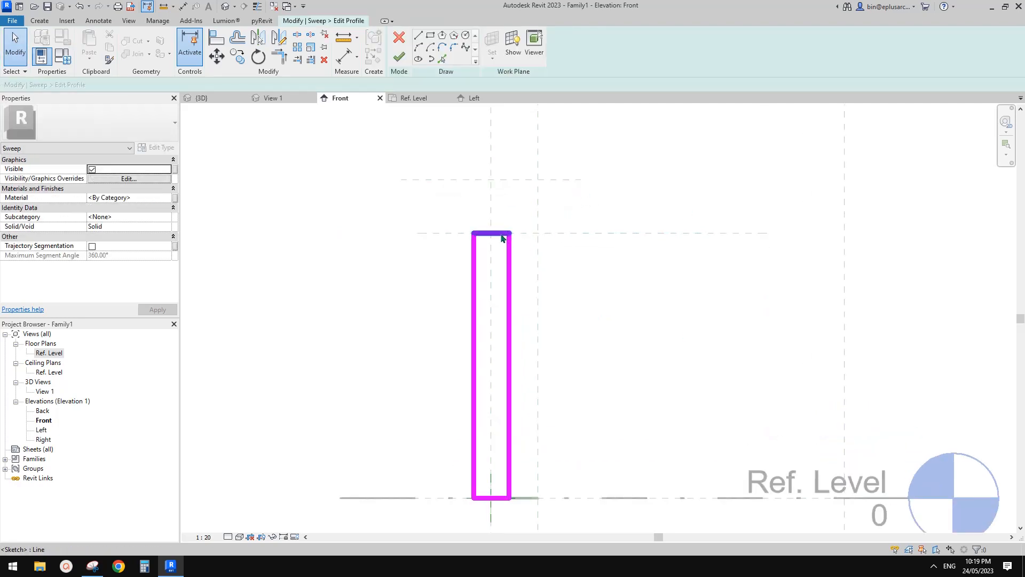
{"action": "middle_click_drag", "start_coordinate": [526, 234], "coordinate": [521, 234]}
{"action": "key", "text": "a"}
{"action": "key", "text": "l"}
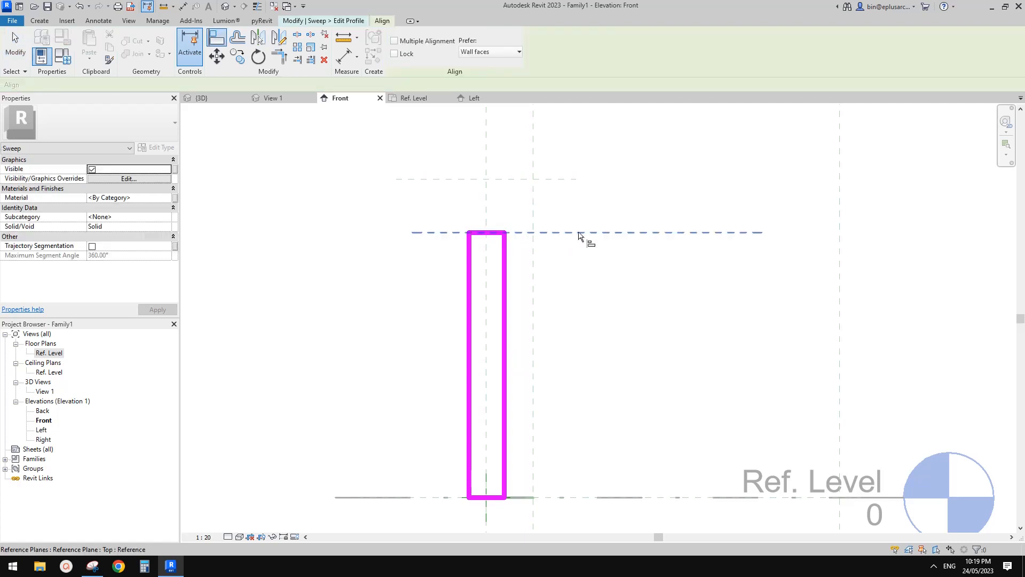
{"action": "left_click", "coordinate": [566, 233]}
{"action": "left_click", "coordinate": [494, 233]}
{"action": "left_click", "coordinate": [536, 214]}
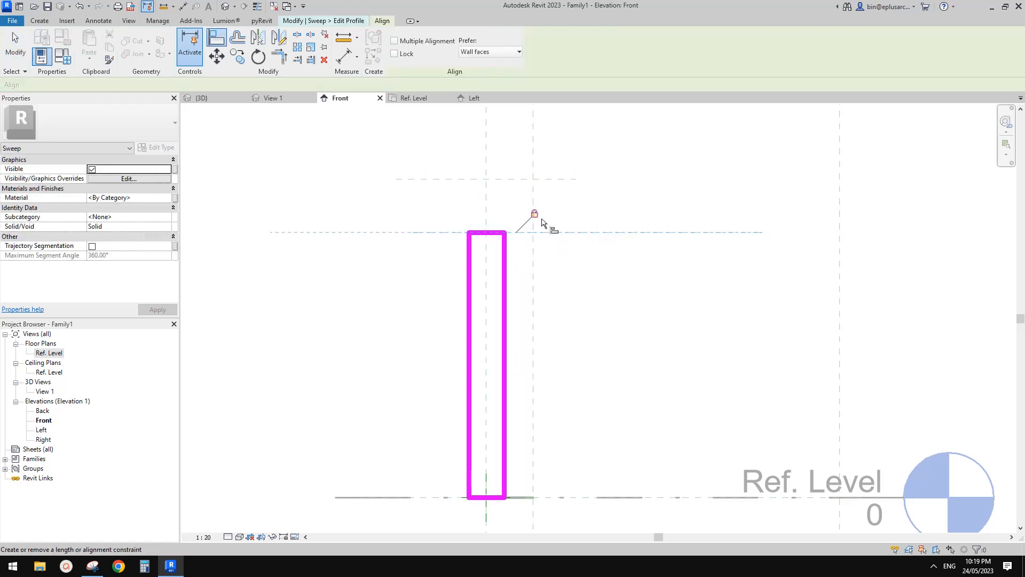
{"action": "scroll", "coordinate": [537, 219], "scroll_direction": "down", "scroll_amount": 1}
{"action": "middle_click_drag", "start_coordinate": [521, 342], "coordinate": [538, 291]}
{"action": "key", "text": "Escape"}
{"action": "key", "text": "Escape"}
Step: Set the profile's right vertical edge 5 mm from the central reference plane
{"action": "left_click", "coordinate": [532, 322]}
{"action": "scroll", "coordinate": [532, 369], "scroll_direction": "up", "scroll_amount": 2}
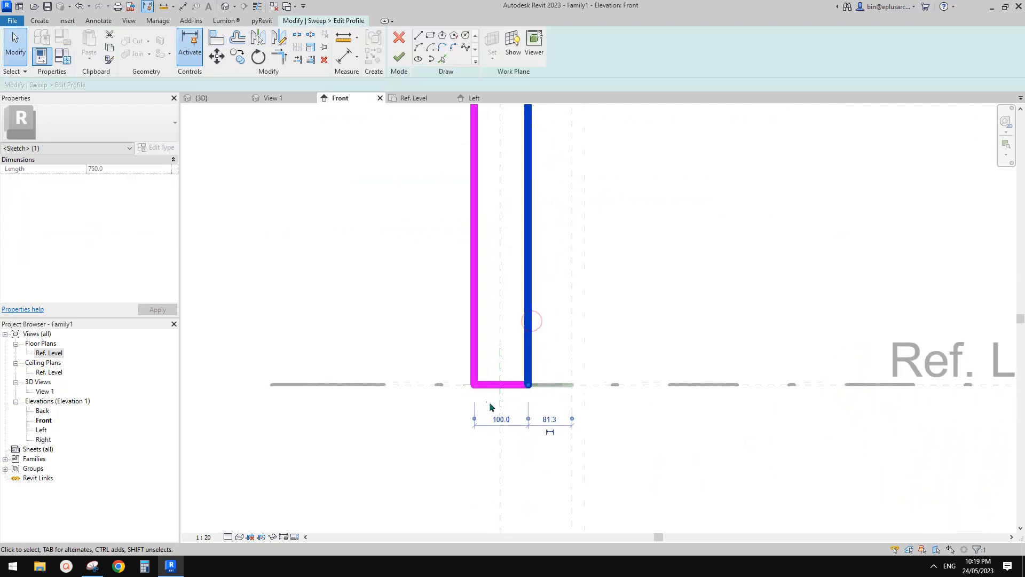
{"action": "scroll", "coordinate": [470, 422], "scroll_direction": "up", "scroll_amount": 2}
{"action": "left_click_drag", "start_coordinate": [506, 336], "coordinate": [506, 337]}
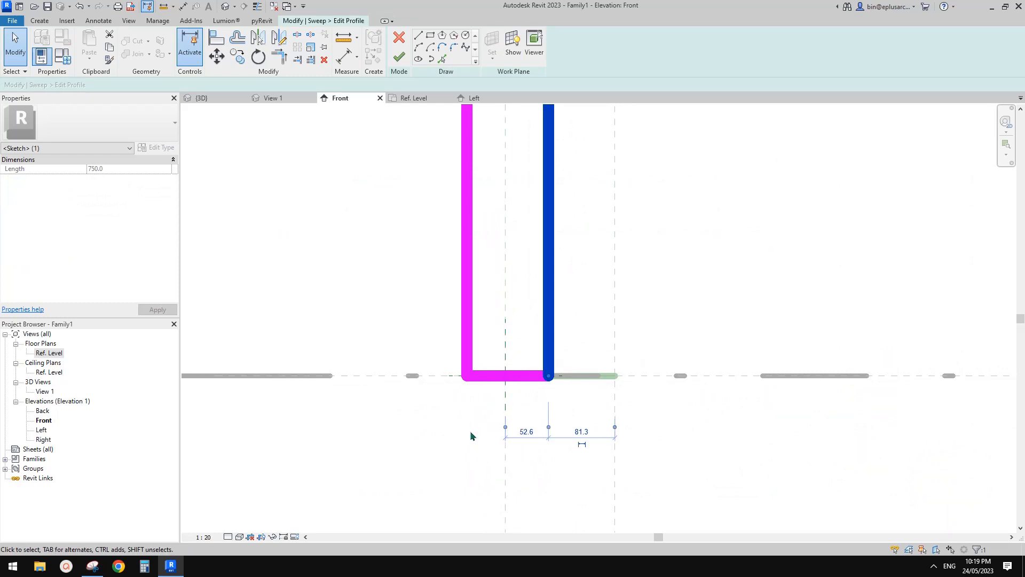
{"action": "left_click", "coordinate": [526, 431]}
{"action": "type", "text": "5"}
{"action": "key", "text": "Return"}
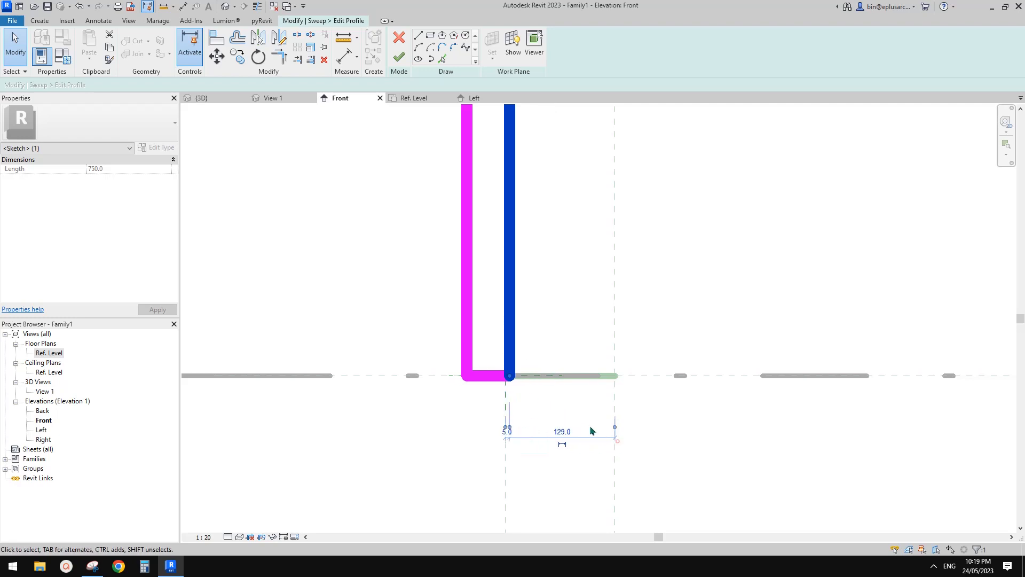
{"action": "left_click", "coordinate": [617, 441]}
Step: Set the profile's left vertical edge 10 mm from the right edge
{"action": "left_click", "coordinate": [468, 313]}
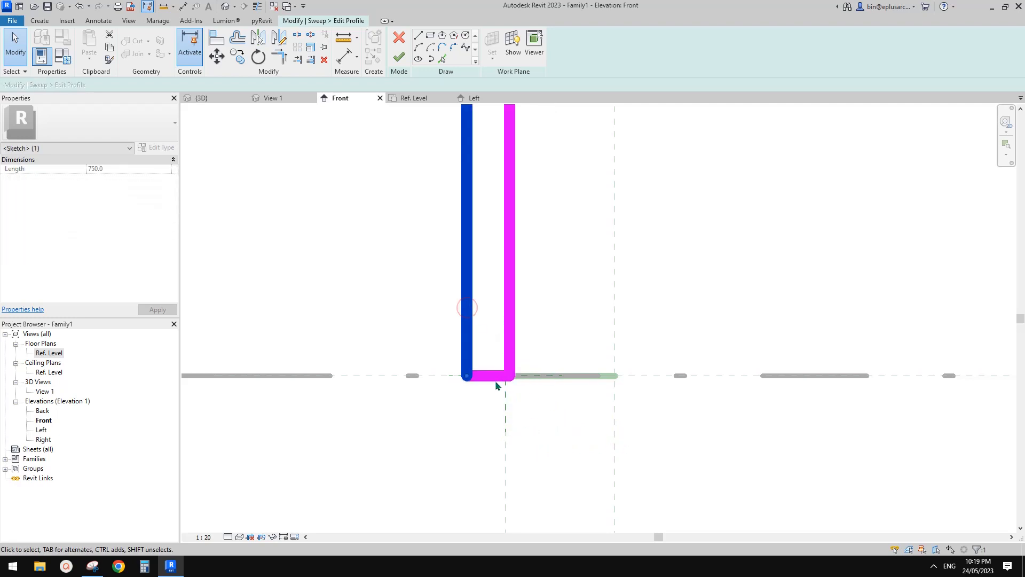
{"action": "scroll", "coordinate": [496, 383], "scroll_direction": "down", "scroll_amount": 2}
{"action": "middle_click_drag", "start_coordinate": [505, 223], "coordinate": [524, 370]}
{"action": "scroll", "coordinate": [523, 217], "scroll_direction": "up", "scroll_amount": 5}
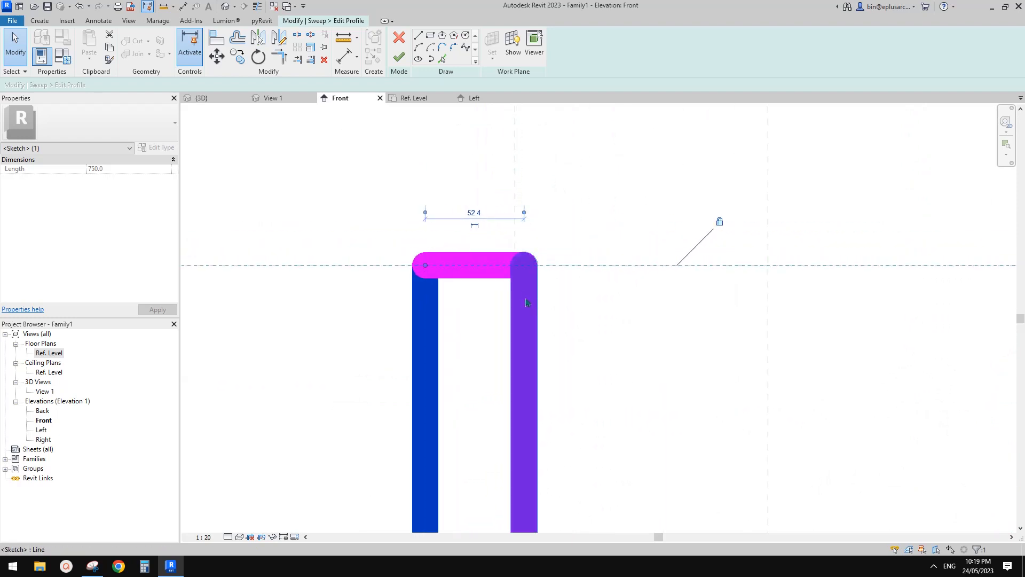
{"action": "left_click", "coordinate": [476, 213]}
{"action": "type", "text": "10"}
{"action": "key", "text": "Return"}
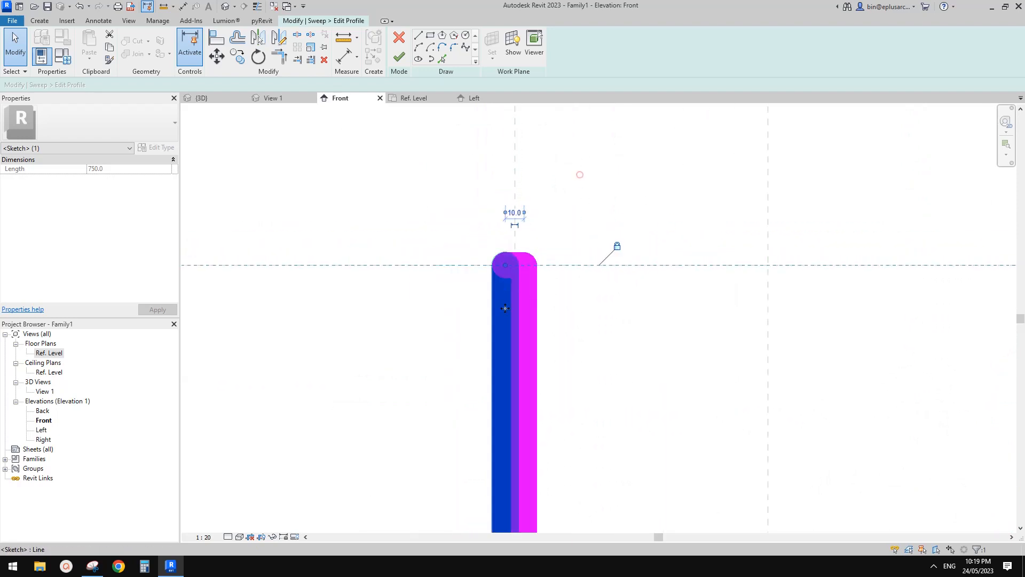
{"action": "left_click", "coordinate": [580, 174]}
Step: Change the Front elevation's view scale to 1:5 so the thin profile lines can be told apart
{"action": "scroll", "coordinate": [545, 255], "scroll_direction": "down", "scroll_amount": 2}
{"action": "middle_click_drag", "start_coordinate": [545, 255], "coordinate": [526, 177]}
{"action": "left_click", "coordinate": [203, 537]}
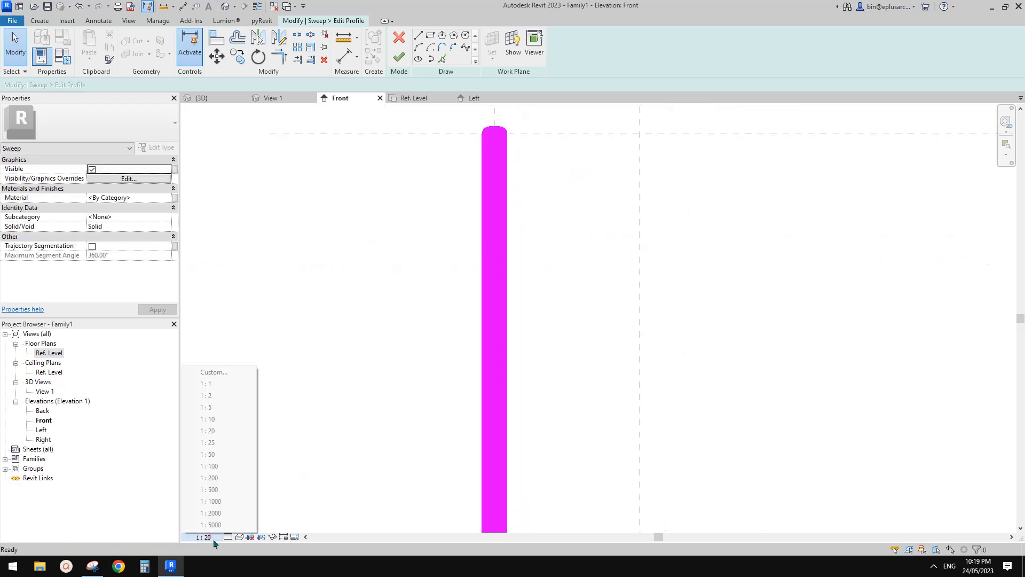
{"action": "left_click", "coordinate": [216, 406]}
{"action": "scroll", "coordinate": [429, 365], "scroll_direction": "down", "scroll_amount": 1}
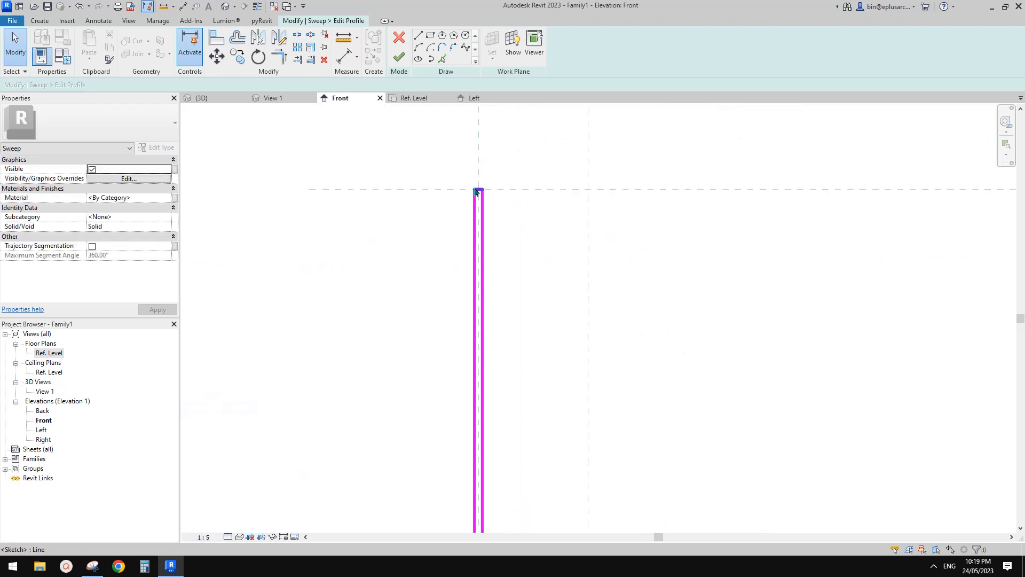
Step: Check the profile down to the Ref. Level, and finish the profile sketch and the sweep
{"action": "scroll", "coordinate": [478, 393], "scroll_direction": "down", "scroll_amount": 1}
{"action": "middle_click_drag", "start_coordinate": [478, 393], "coordinate": [471, 248]}
{"action": "scroll", "coordinate": [462, 457], "scroll_direction": "down", "scroll_amount": 1}
{"action": "middle_click_drag", "start_coordinate": [462, 460], "coordinate": [465, 346]}
{"action": "left_click", "coordinate": [399, 58]}
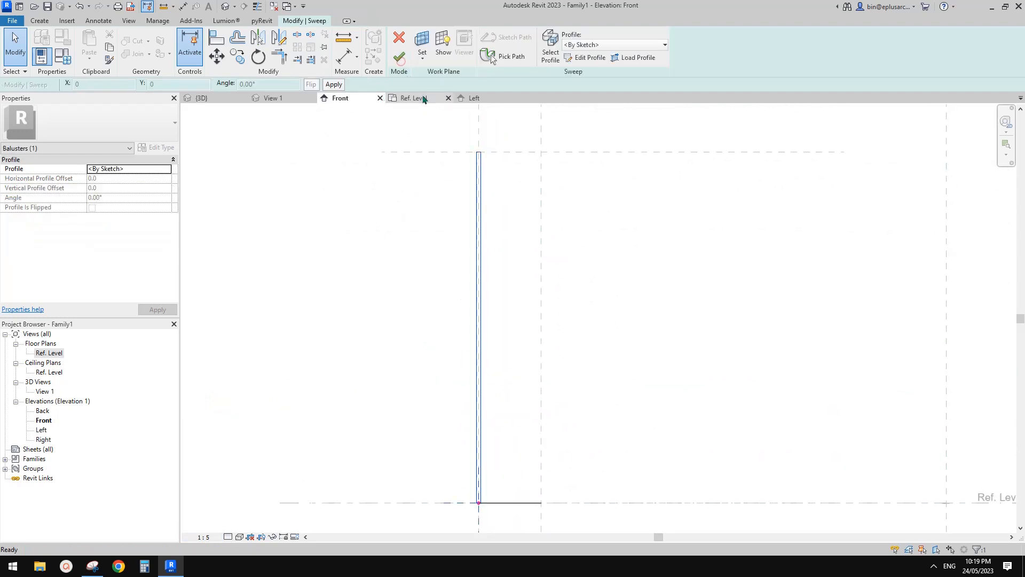
{"action": "left_click", "coordinate": [399, 57]}
{"action": "left_click", "coordinate": [491, 189]}
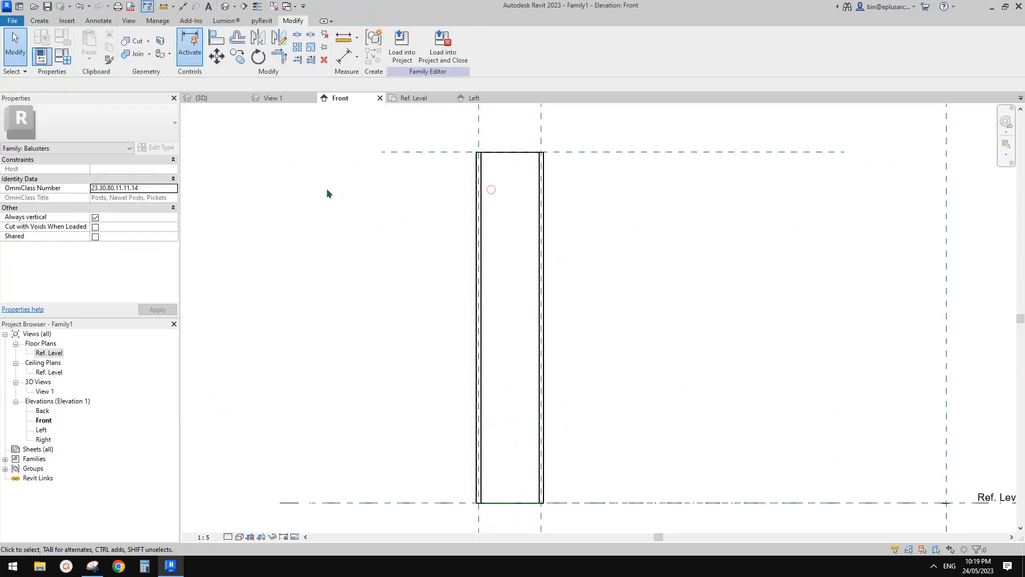
Step: Assign the Glass material to the sweep
{"action": "left_click", "coordinate": [478, 169]}
{"action": "left_click", "coordinate": [151, 198]}
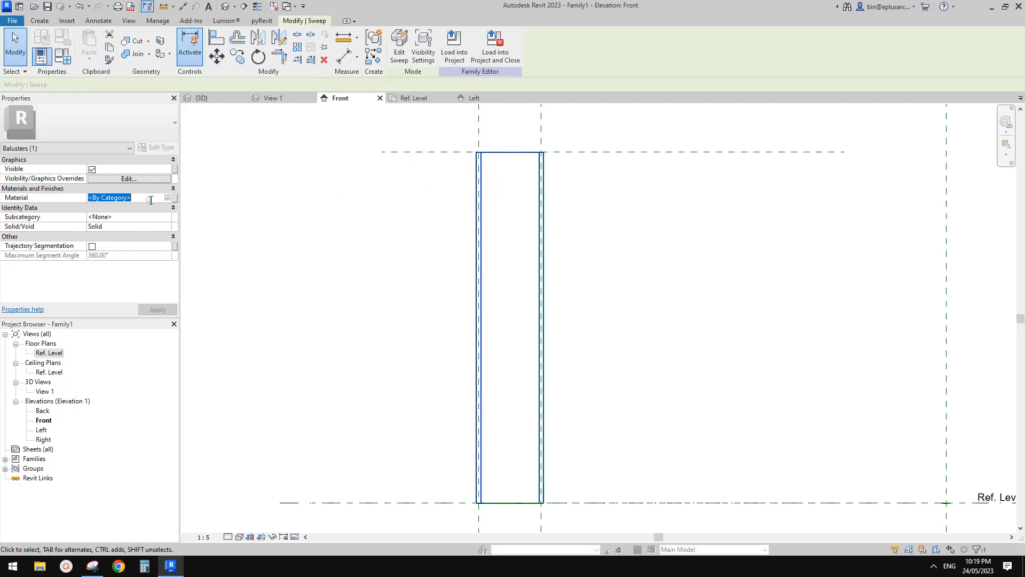
{"action": "type", "text": "GLASS"}
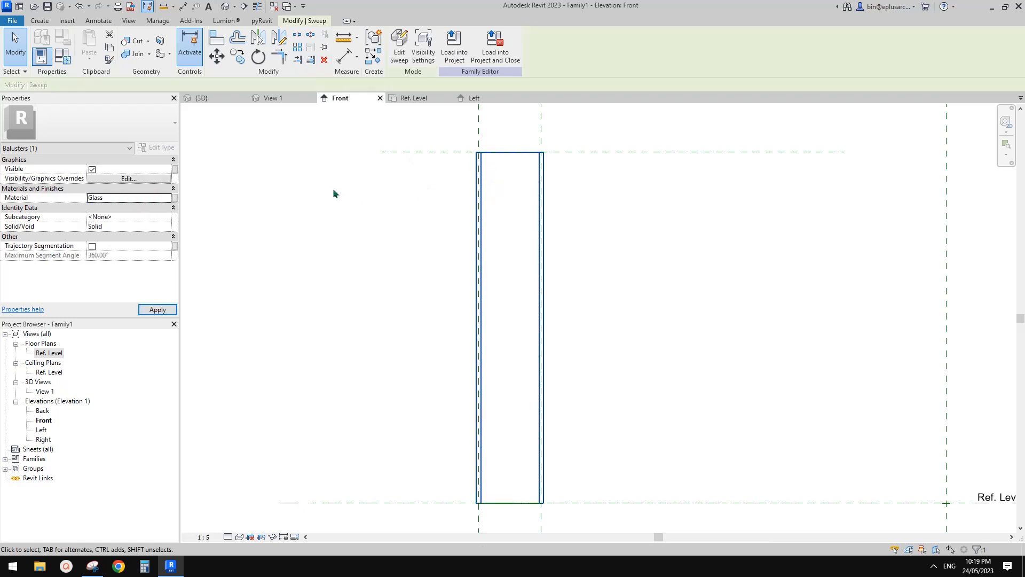
{"action": "middle_click_drag", "start_coordinate": [345, 195], "coordinate": [345, 193]}
{"action": "middle_click_drag", "start_coordinate": [264, 202], "coordinate": [270, 202]}
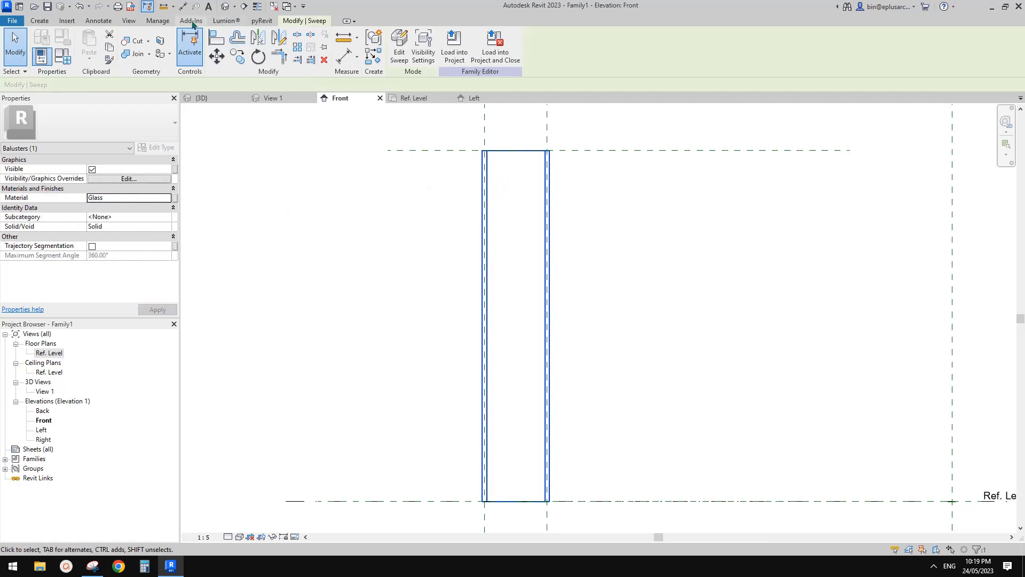
Step: Check the family's project materials in the Material Browser and close it without changes
{"action": "left_click", "coordinate": [157, 20]}
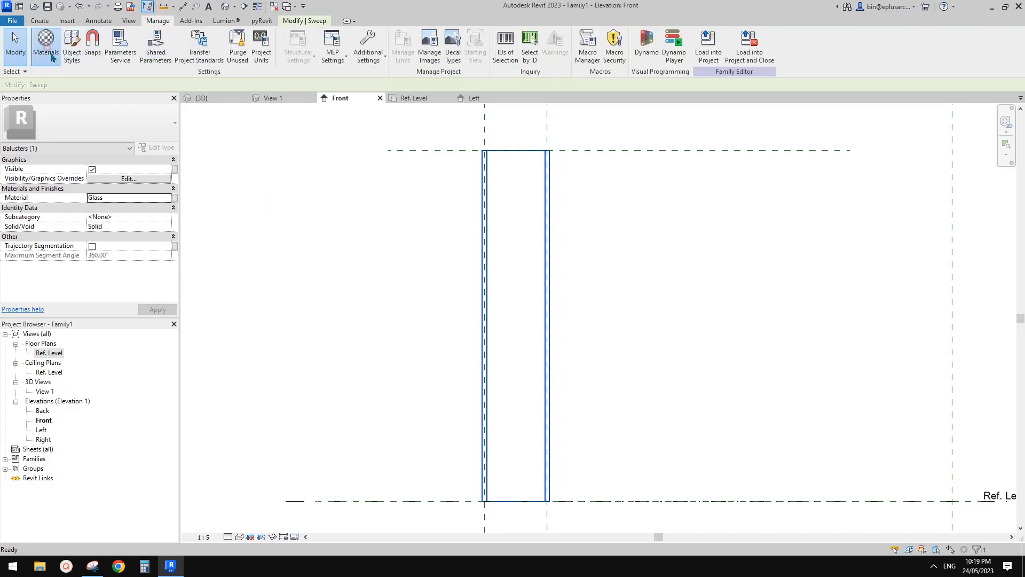
{"action": "left_click", "coordinate": [46, 41]}
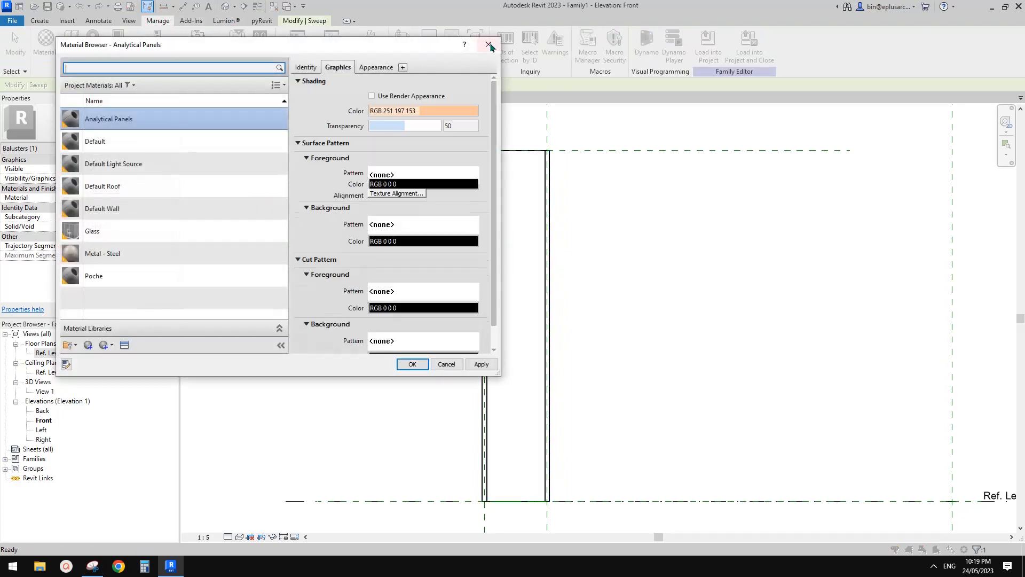
{"action": "left_click", "coordinate": [489, 41]}
{"action": "middle_click_drag", "start_coordinate": [367, 180], "coordinate": [366, 179]}
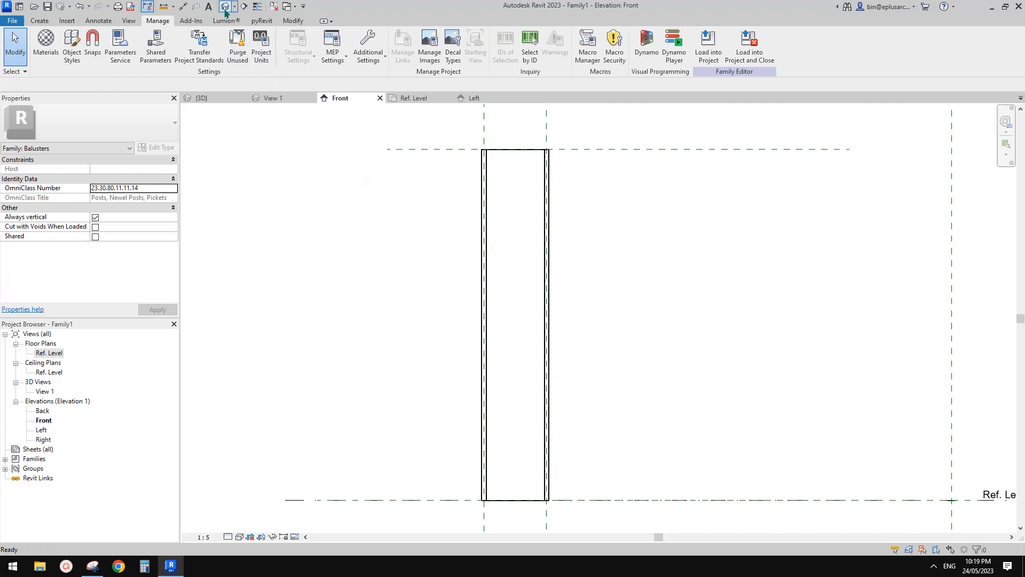
Step: Open the default 3D view, set its scale to 1:20 and orbit around the curved glass panel
{"action": "left_click", "coordinate": [225, 6]}
{"action": "middle_click_drag", "start_coordinate": [552, 222], "coordinate": [302, 445], "text": "shift"}
{"action": "left_click", "coordinate": [204, 537]}
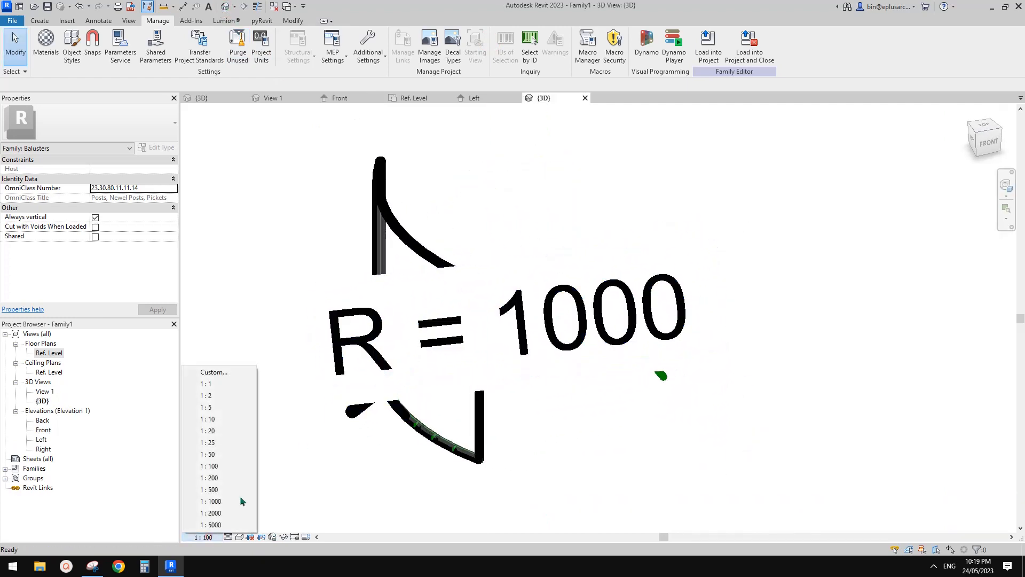
{"action": "left_click", "coordinate": [224, 427]}
{"action": "middle_click_drag", "start_coordinate": [564, 358], "coordinate": [662, 346], "text": "shift"}
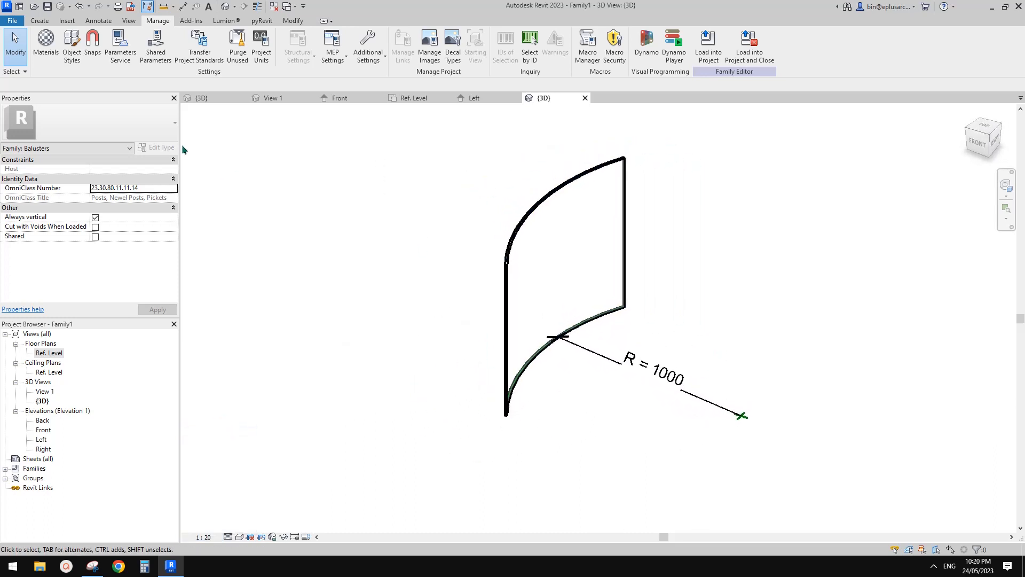
{"action": "middle_click_drag", "start_coordinate": [227, 186], "coordinate": [327, 183]}
{"action": "scroll", "coordinate": [327, 183], "scroll_direction": "up", "scroll_amount": 1}
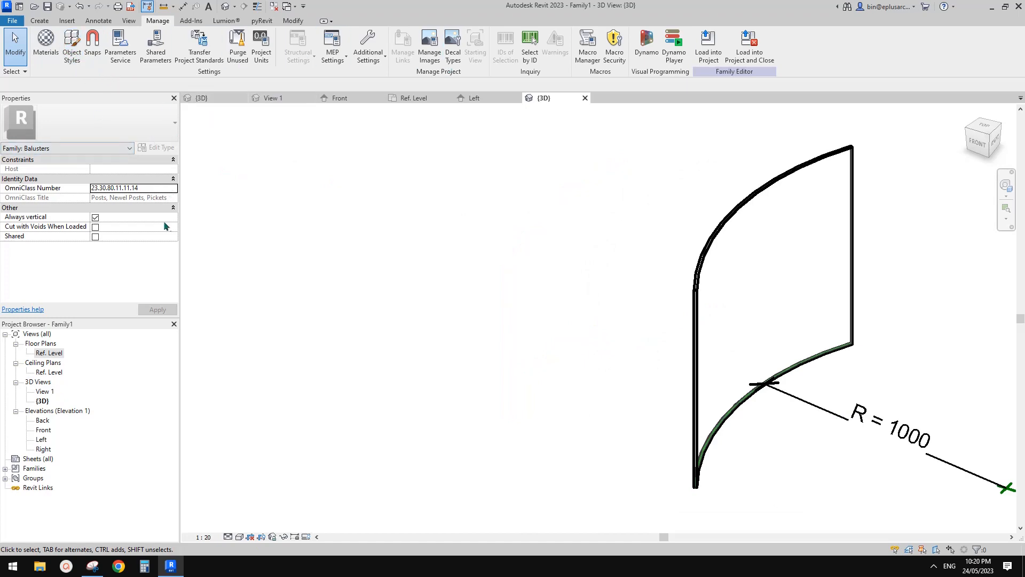
Step: Flex the glass panel in Family Types by applying R = 1500 mm
{"action": "left_click", "coordinate": [293, 20]}
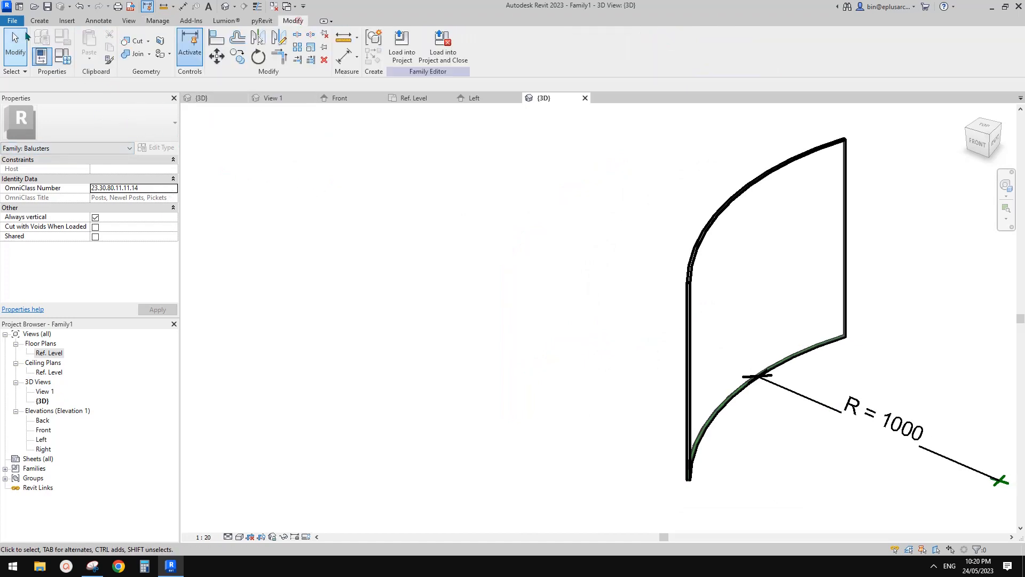
{"action": "left_click", "coordinate": [64, 62]}
{"action": "left_click", "coordinate": [231, 184]}
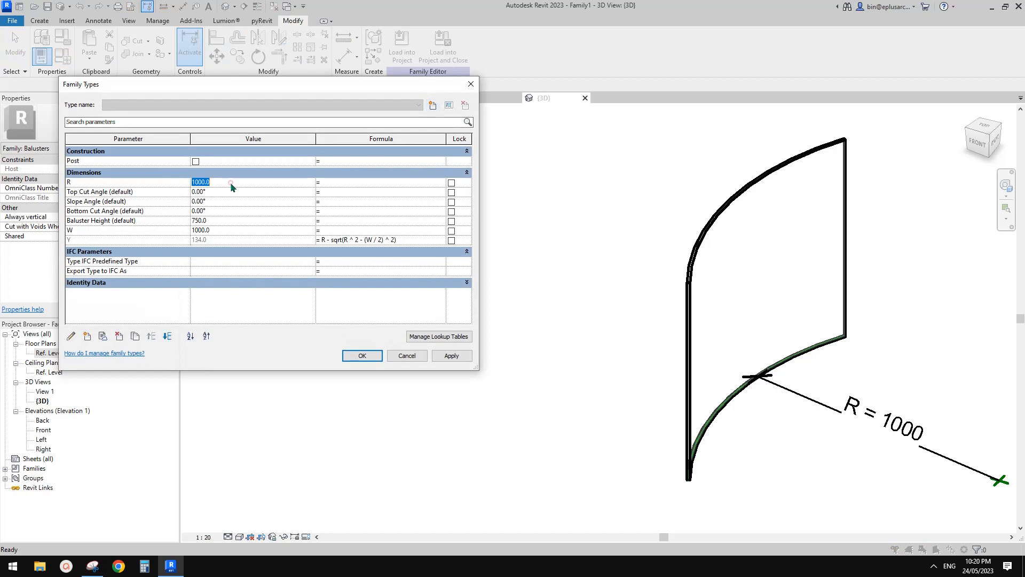
{"action": "type", "text": "15"}
{"action": "left_click", "coordinate": [451, 356]}
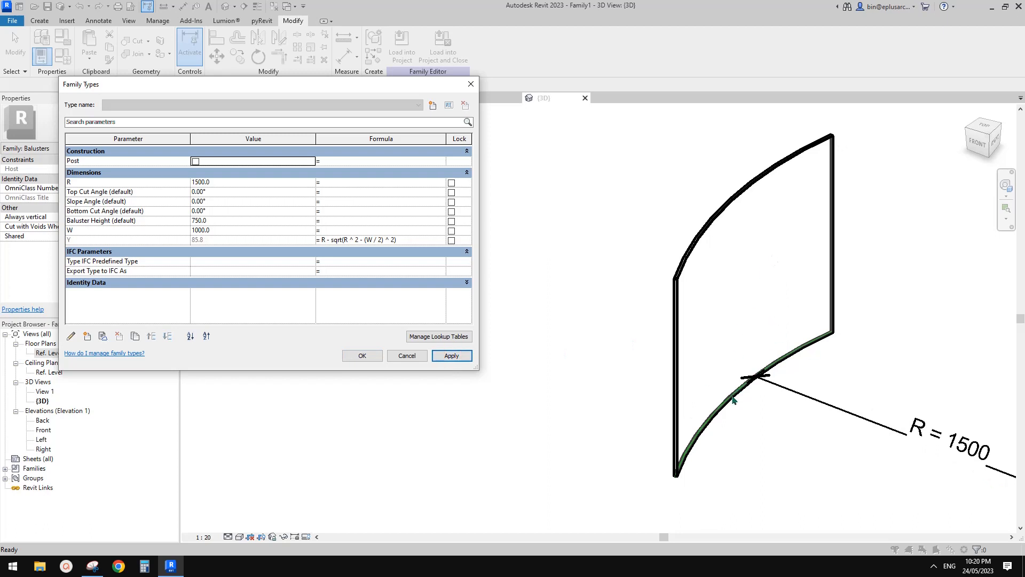
Step: Set W to 1200 mm in Family Types and accept the values
{"action": "left_click", "coordinate": [228, 231]}
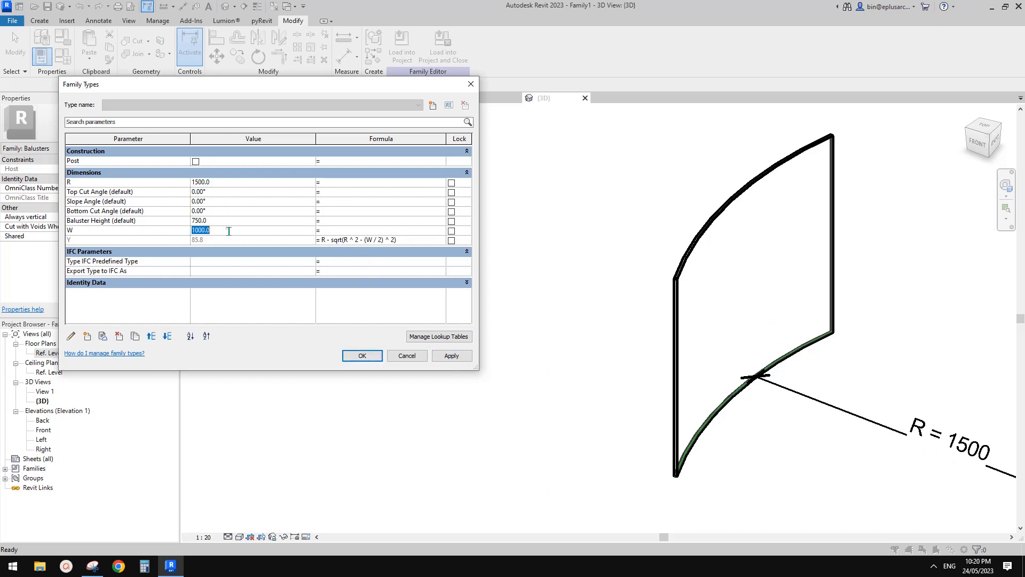
{"action": "type", "text": "12"}
{"action": "left_click", "coordinate": [362, 356]}
{"action": "middle_click_drag", "start_coordinate": [598, 310], "coordinate": [481, 317], "text": "shift"}
{"action": "scroll", "coordinate": [529, 316], "scroll_direction": "up", "scroll_amount": 1}
{"action": "left_click", "coordinate": [404, 47]}
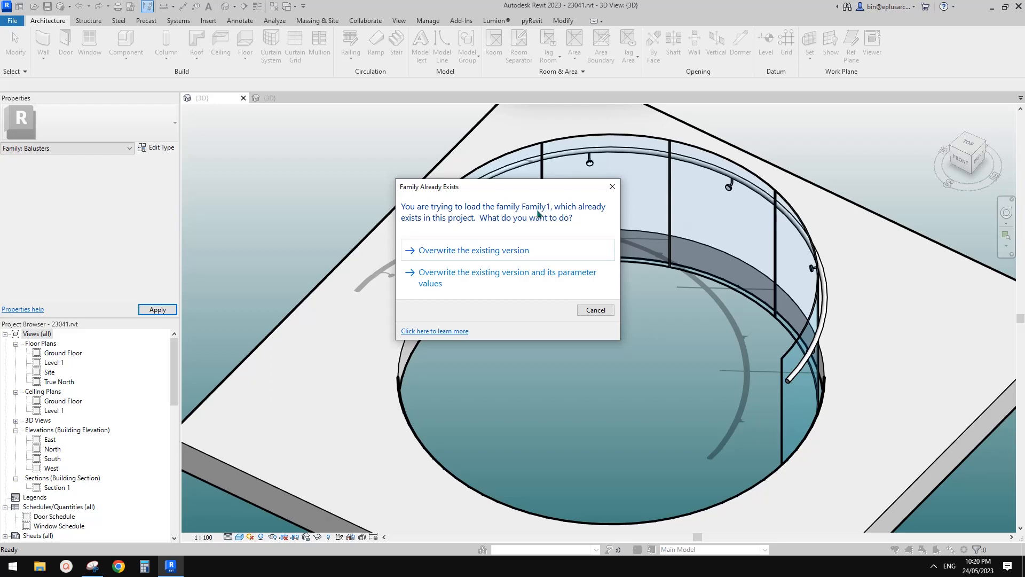
{"action": "key", "text": "Escape"}
{"action": "key", "text": "Escape"}
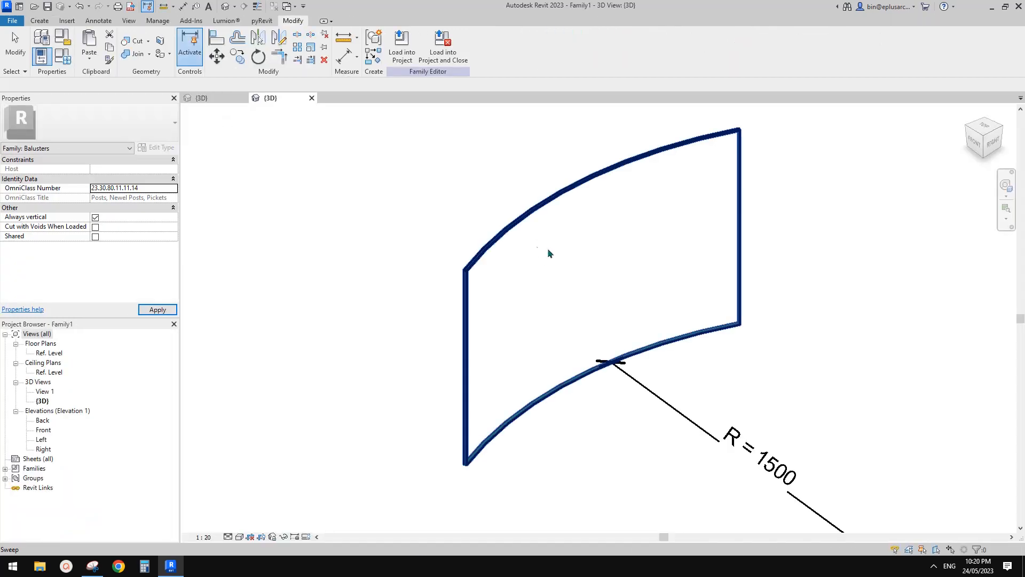
{"action": "middle_click_drag", "start_coordinate": [540, 239], "coordinate": [538, 248]}
{"action": "middle_click_drag", "start_coordinate": [308, 156], "coordinate": [306, 159]}
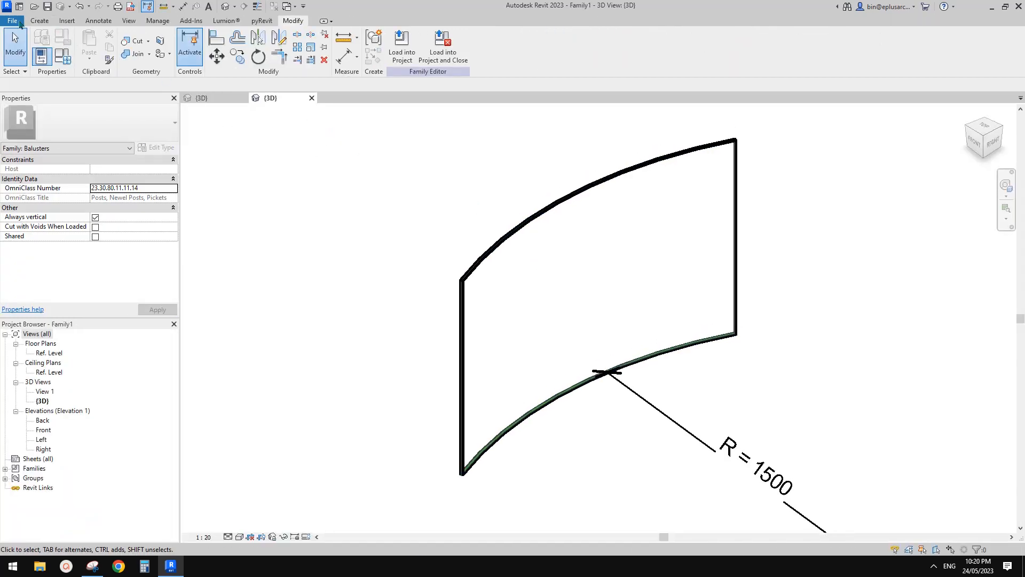
Step: Save the baluster family to the Desktop under the file name Family1X
{"action": "left_click", "coordinate": [12, 20]}
{"action": "left_click", "coordinate": [53, 148]}
{"action": "left_click", "coordinate": [128, 136]}
{"action": "left_click", "coordinate": [397, 387]}
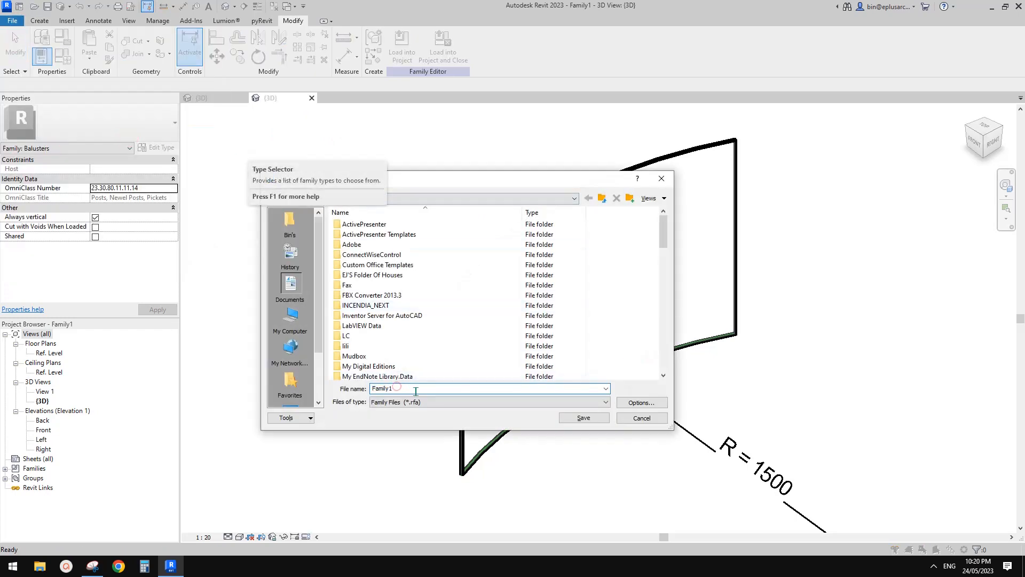
{"action": "type", "text": "AA"}
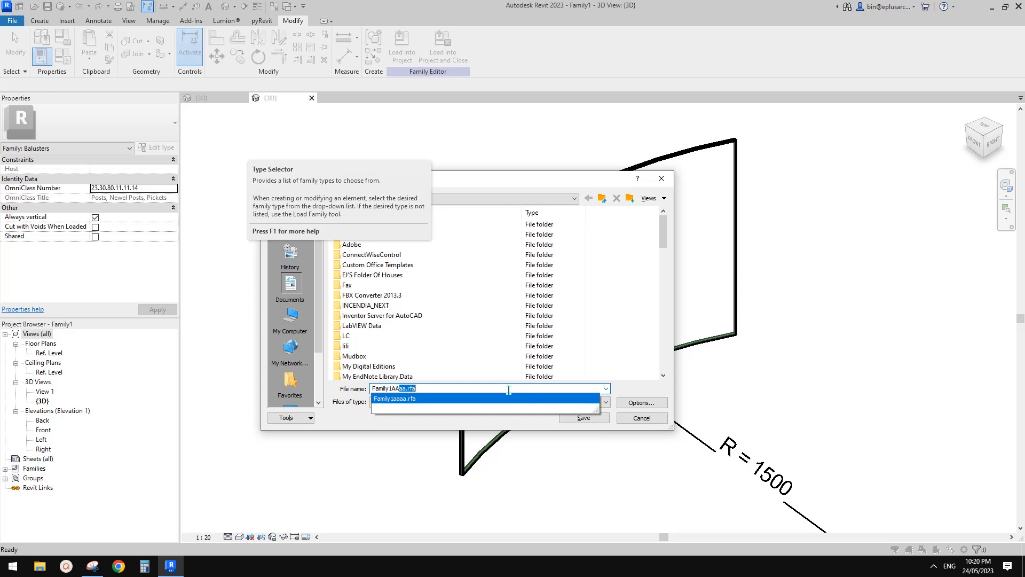
{"action": "key", "text": "BackSpace"}
{"action": "key", "text": "BackSpace"}
{"action": "key", "text": "BackSpace"}
{"action": "type", "text": "X"}
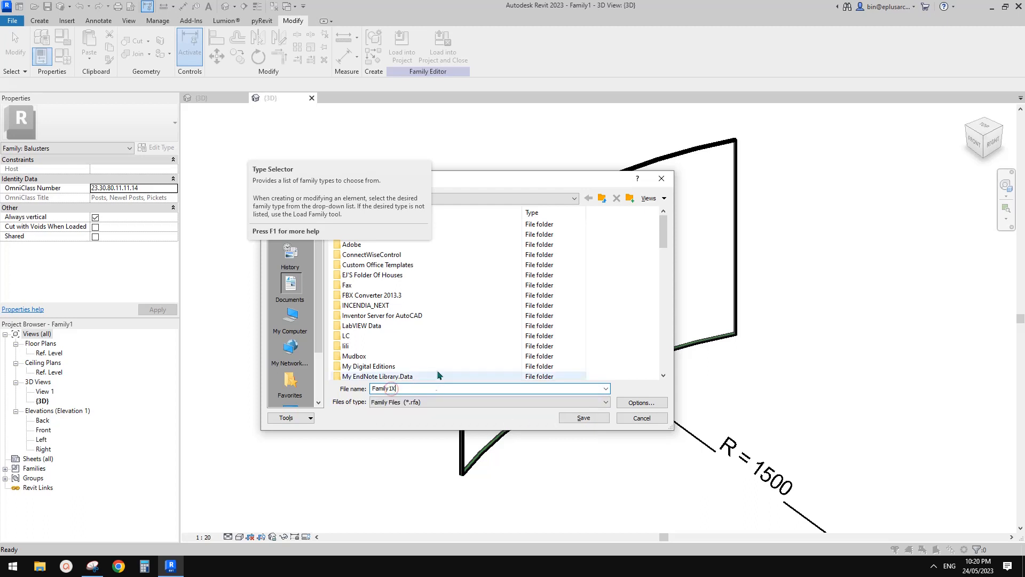
{"action": "double_click", "coordinate": [415, 390]}
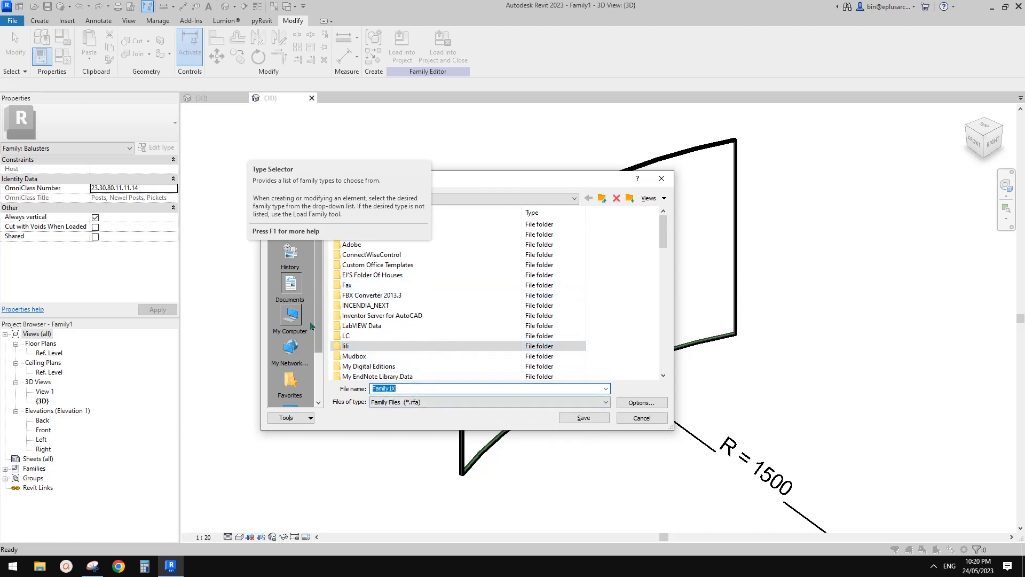
{"action": "scroll", "coordinate": [319, 349], "scroll_direction": "down", "scroll_amount": 2}
{"action": "left_click", "coordinate": [290, 380]}
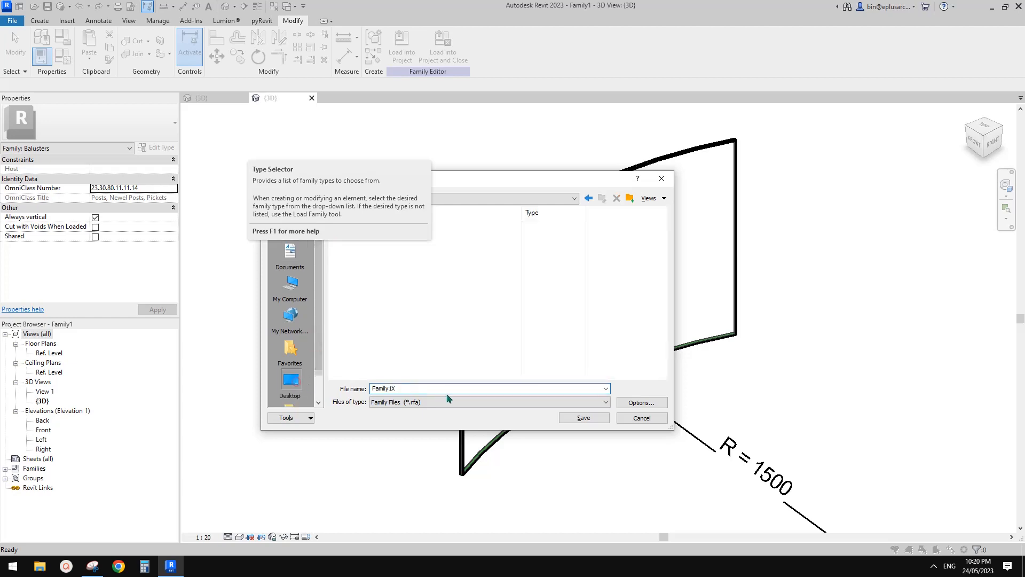
{"action": "left_click", "coordinate": [584, 418]}
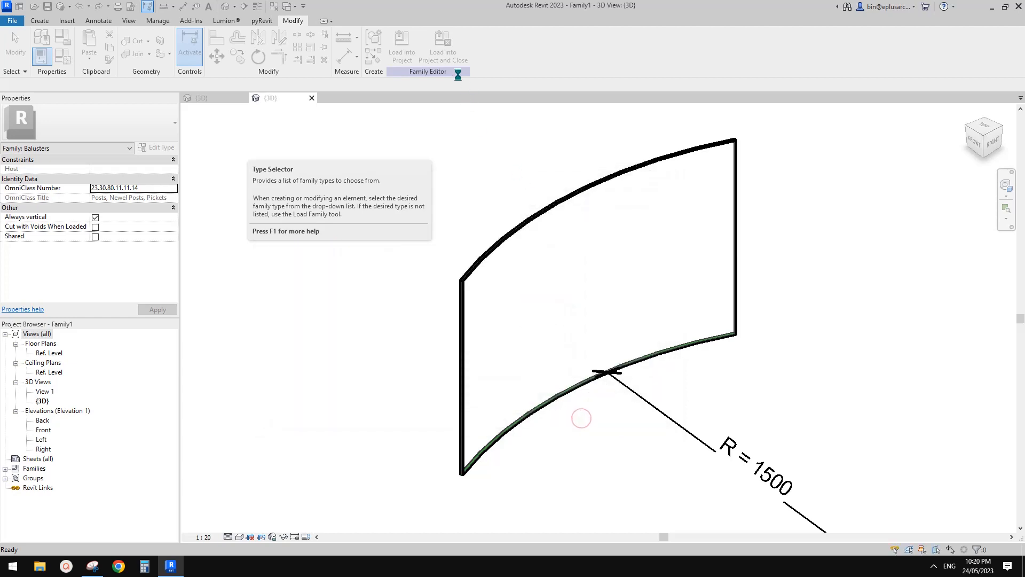
Step: Load the saved baluster family into the 23041 project and close the family file
{"action": "left_click", "coordinate": [452, 56]}
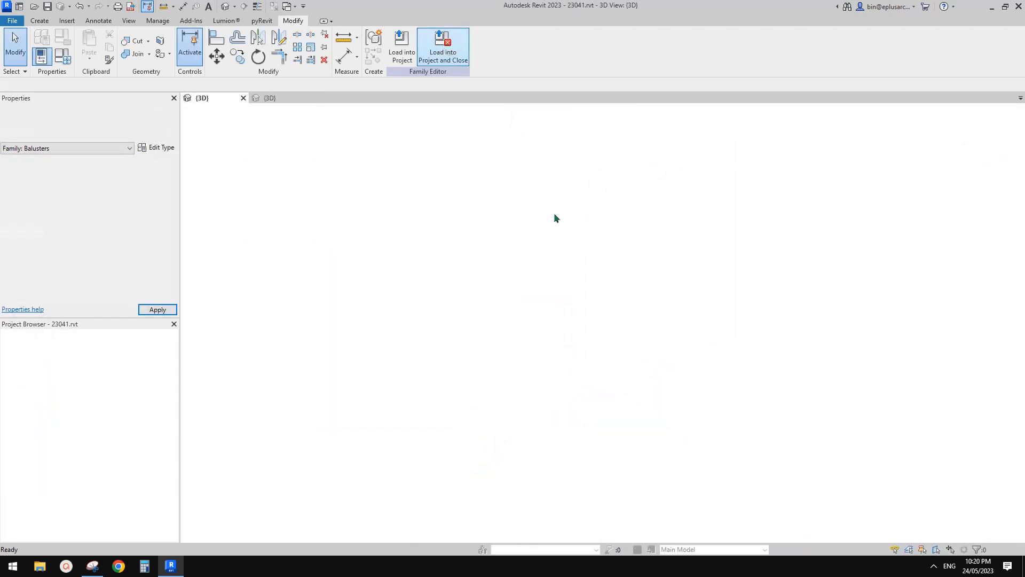
{"action": "scroll", "coordinate": [590, 213], "scroll_direction": "down", "scroll_amount": 3}
{"action": "scroll", "coordinate": [623, 275], "scroll_direction": "up", "scroll_amount": 4}
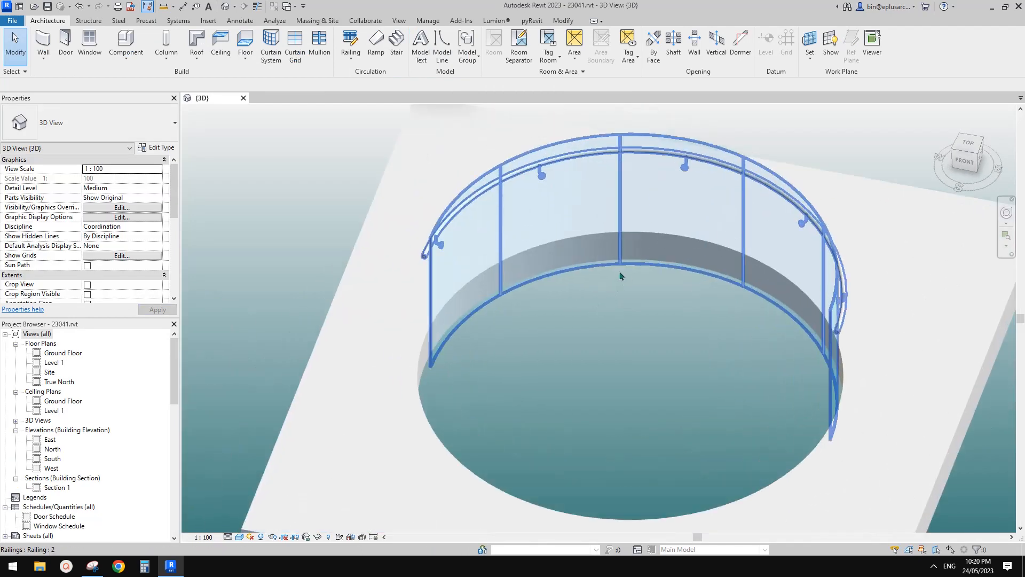
Step: Select the curved glass railing in the 3D view and open its type properties
{"action": "left_click", "coordinate": [641, 149]}
{"action": "middle_click_drag", "start_coordinate": [611, 166], "coordinate": [618, 187]}
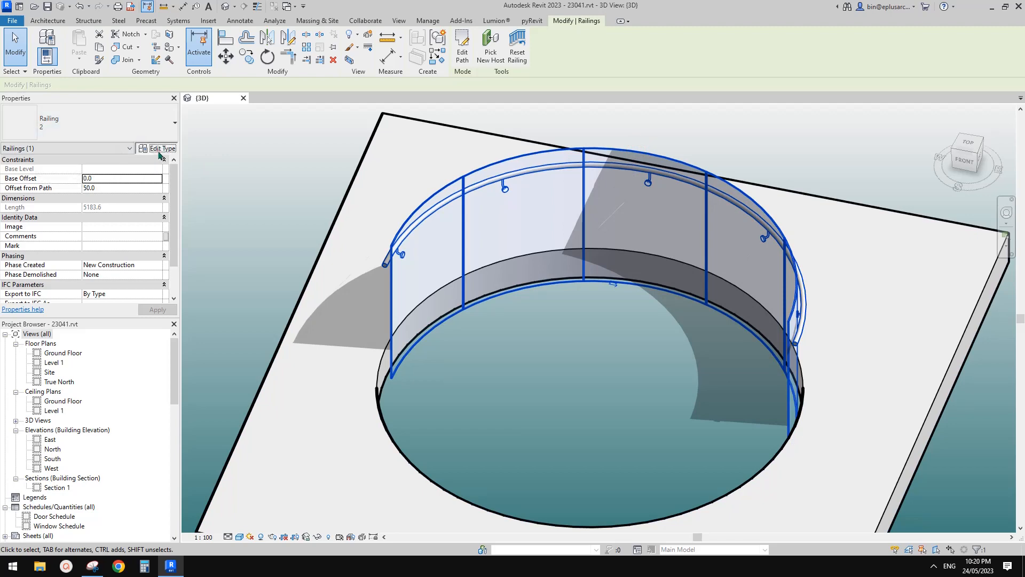
{"action": "left_click", "coordinate": [154, 147]}
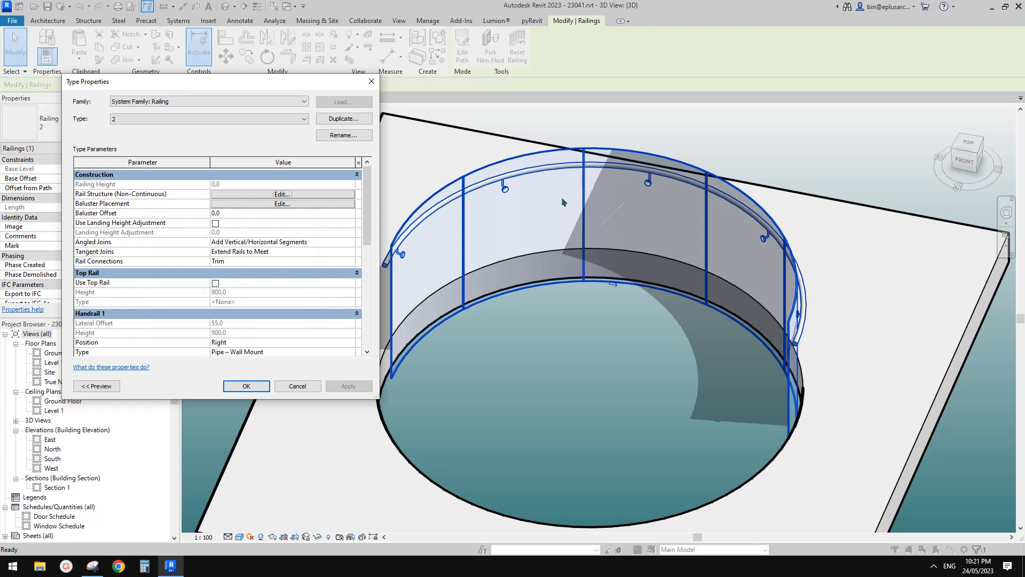
Step: Delete the glass rail from the railing type's non-continuous rail structure and apply the change
{"action": "left_click", "coordinate": [300, 193]}
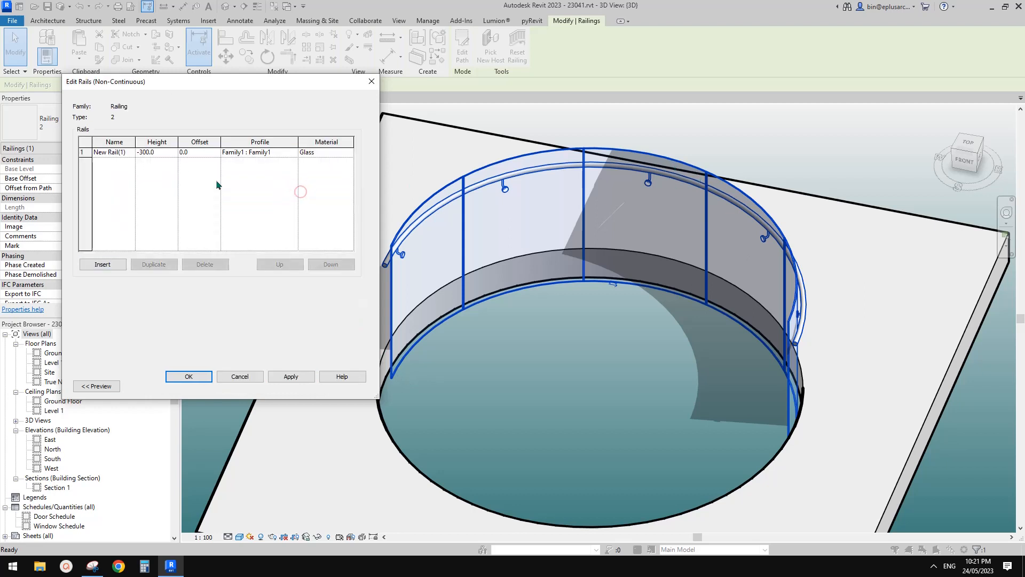
{"action": "left_click", "coordinate": [81, 152]}
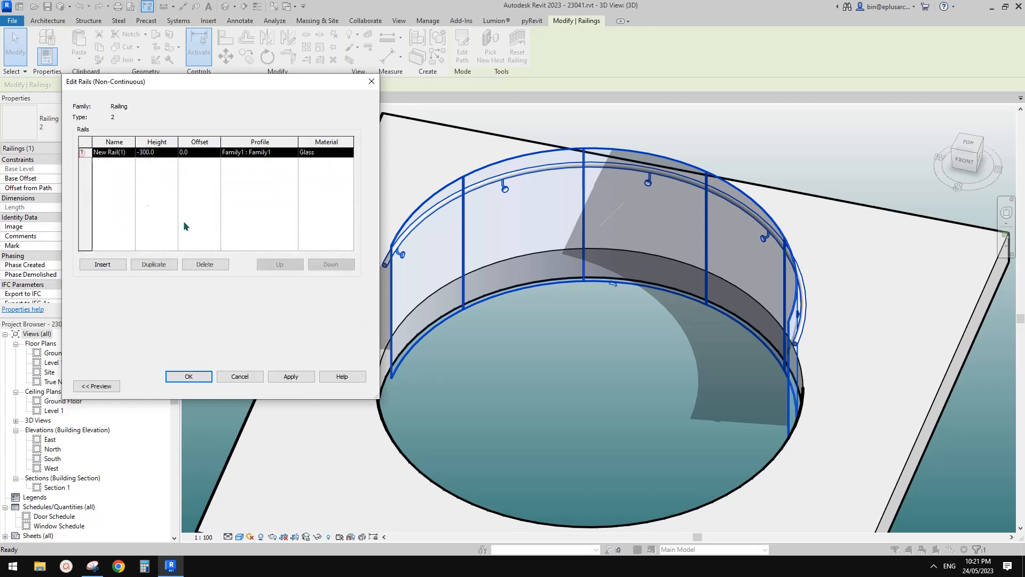
{"action": "left_click", "coordinate": [210, 264]}
{"action": "left_click", "coordinate": [291, 376]}
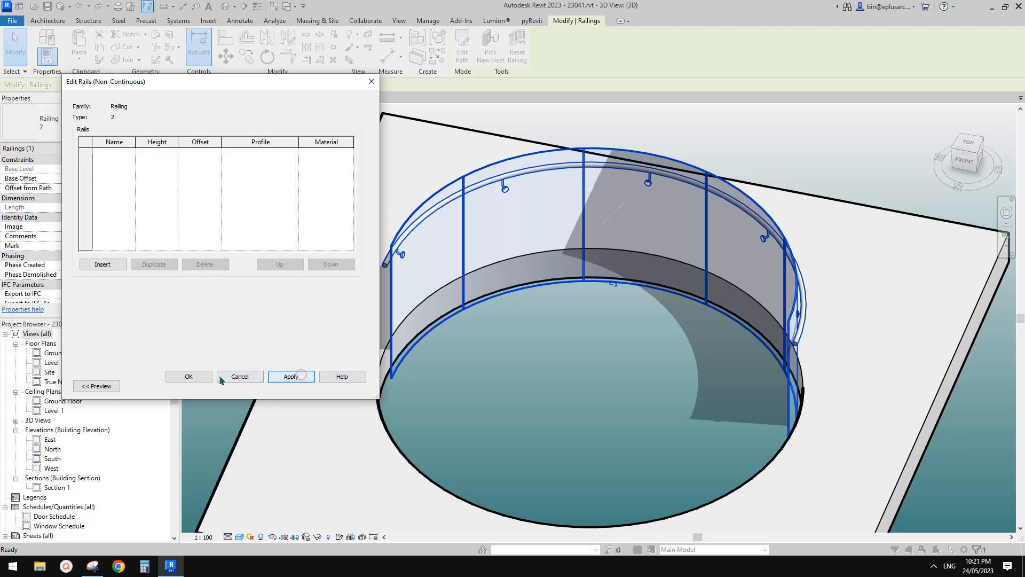
{"action": "left_click", "coordinate": [195, 376]}
{"action": "left_click", "coordinate": [349, 385]}
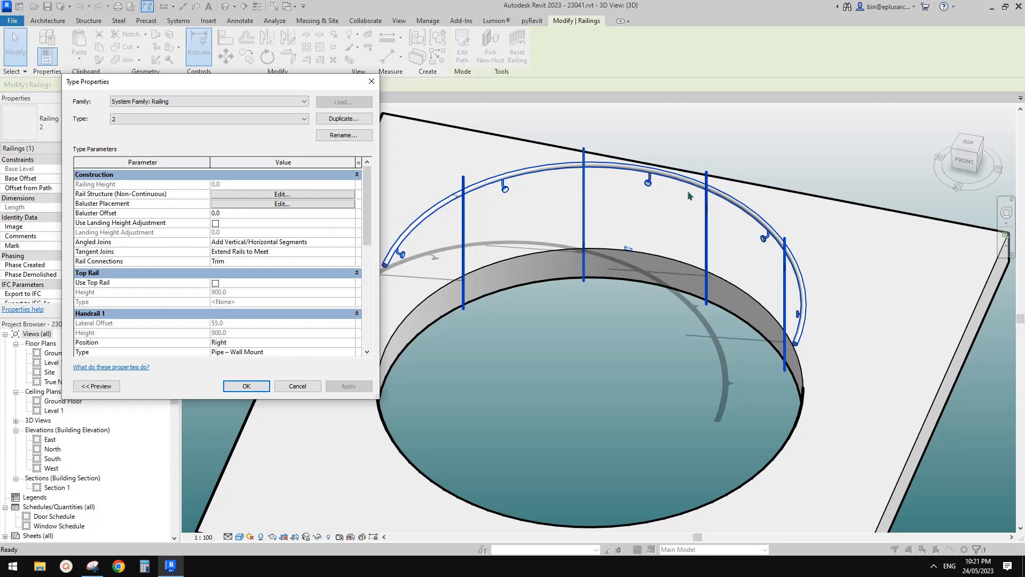
Step: In the railing type's baluster placement, set the regular baluster's family to Family1X : Family1X
{"action": "left_click", "coordinate": [247, 204]}
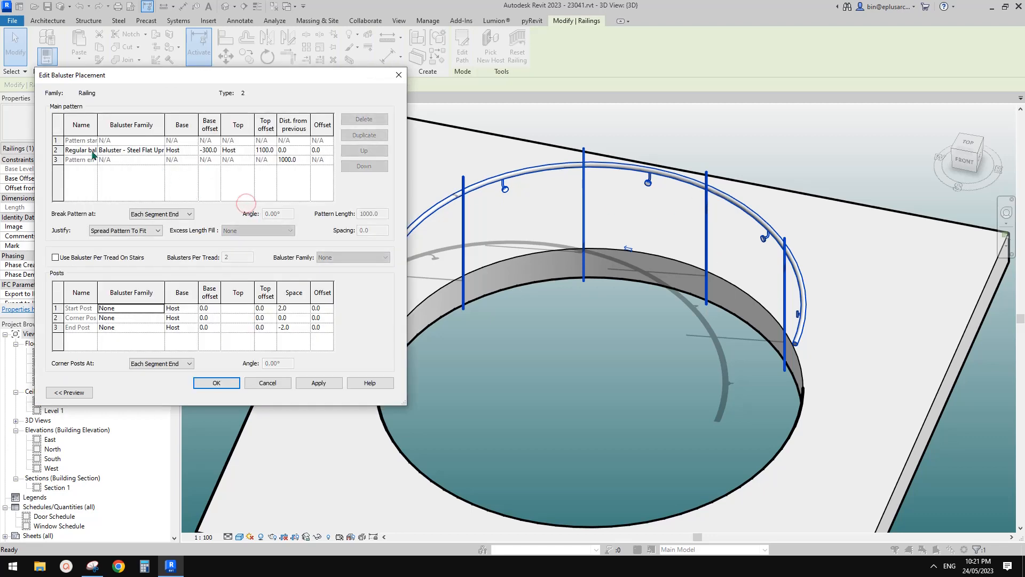
{"action": "left_click", "coordinate": [223, 151]}
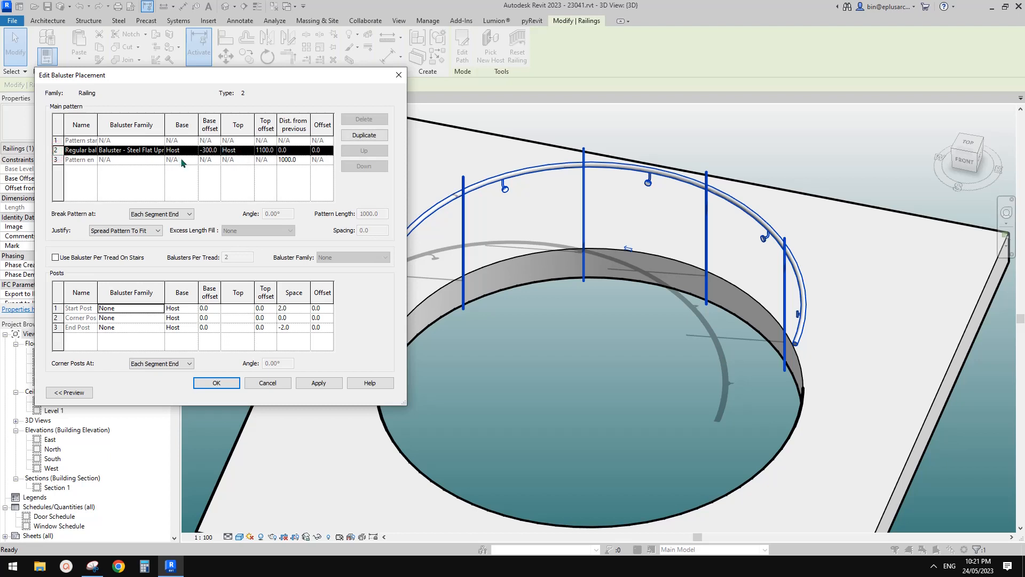
{"action": "left_click", "coordinate": [149, 155]}
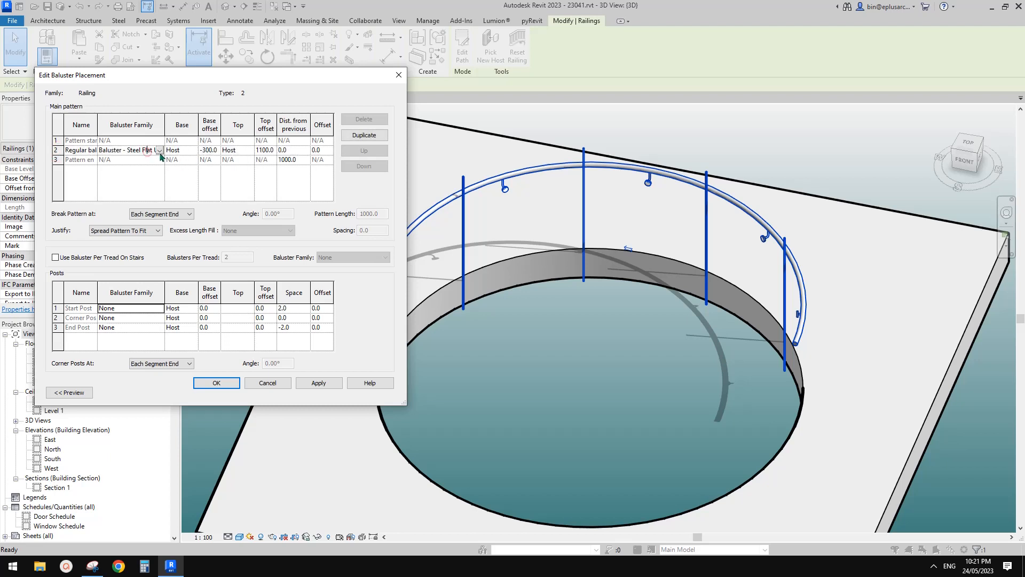
{"action": "left_click", "coordinate": [160, 152]}
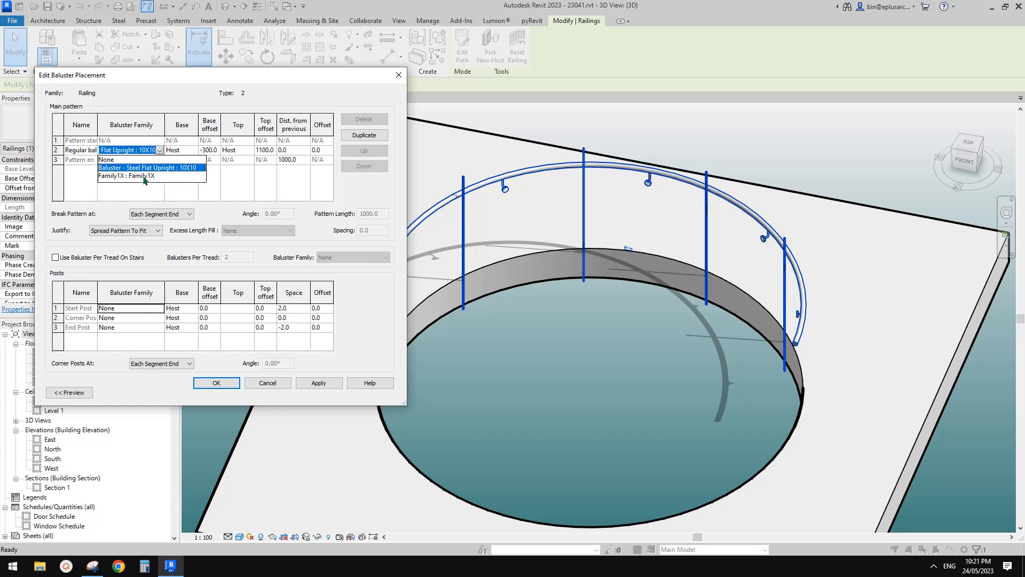
{"action": "left_click", "coordinate": [144, 176]}
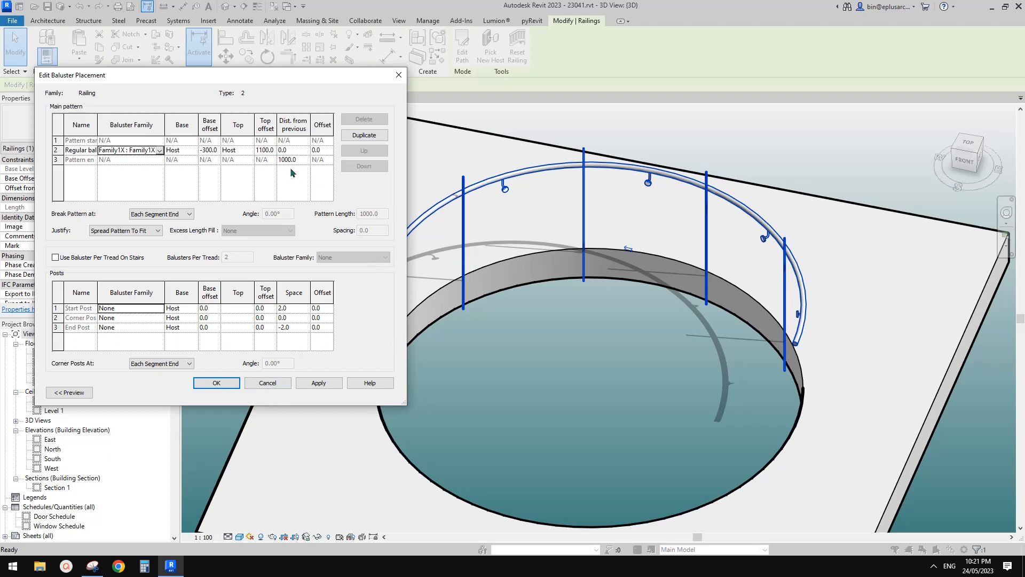
Step: Set the distance from previous to 600 for the regular baluster and pattern end, justify the pattern to Center, and accept the type changes
{"action": "left_click", "coordinate": [263, 150]}
{"action": "left_click", "coordinate": [295, 150]}
{"action": "left_click", "coordinate": [297, 161]}
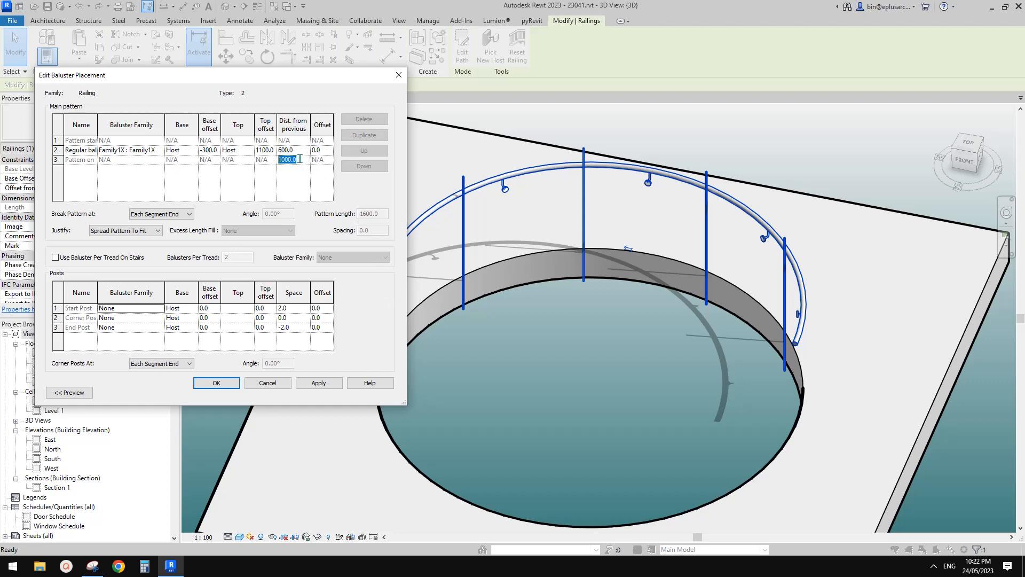
{"action": "type", "text": "600"}
{"action": "left_click", "coordinate": [299, 152]}
{"action": "left_click", "coordinate": [125, 231]}
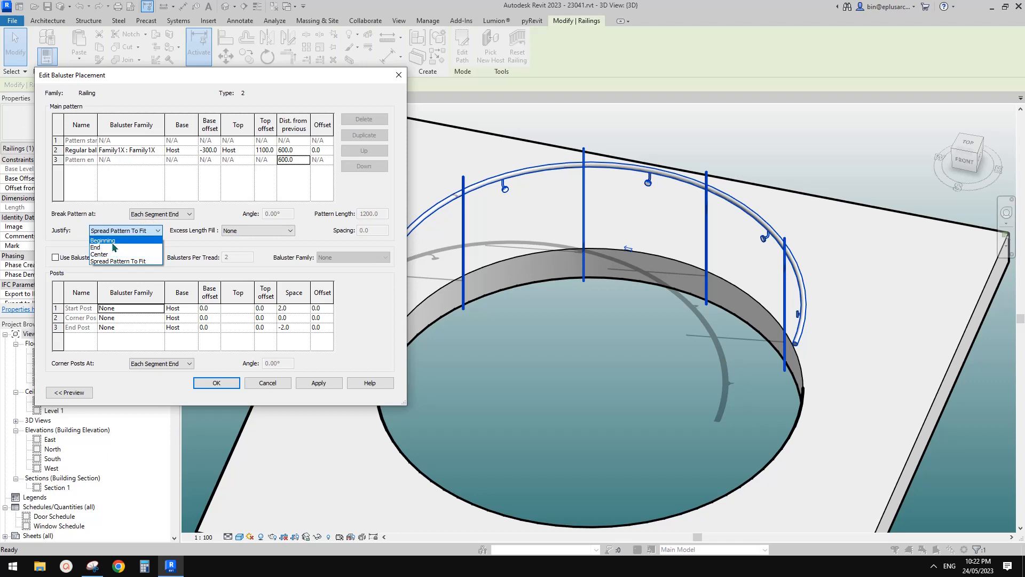
{"action": "left_click", "coordinate": [113, 254]}
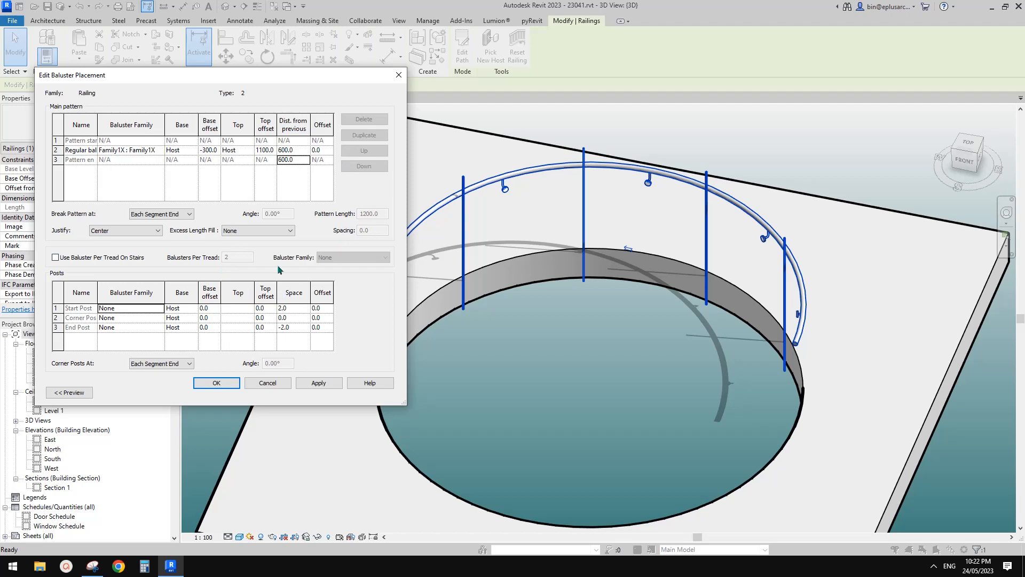
{"action": "left_click", "coordinate": [217, 382]}
{"action": "left_click", "coordinate": [347, 385]}
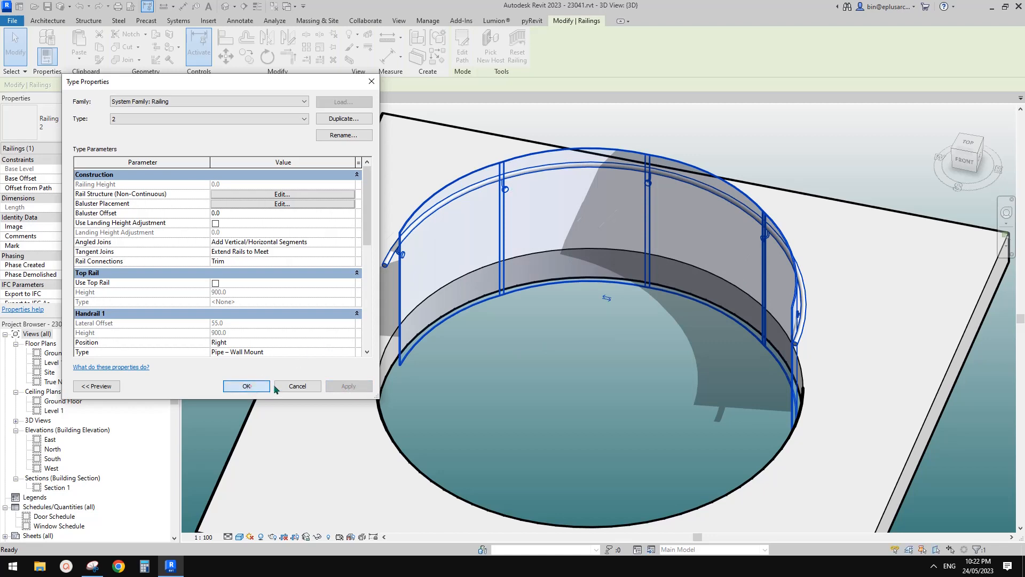
{"action": "left_click", "coordinate": [246, 385]}
Step: Examine the joints between the curved glass panels around the railing in the 3D view
{"action": "scroll", "coordinate": [505, 171], "scroll_direction": "up", "scroll_amount": 5}
{"action": "middle_click_drag", "start_coordinate": [505, 167], "coordinate": [545, 177], "text": "shift"}
{"action": "scroll", "coordinate": [549, 187], "scroll_direction": "down", "scroll_amount": 4}
{"action": "middle_click_drag", "start_coordinate": [567, 247], "coordinate": [592, 307], "text": "shift"}
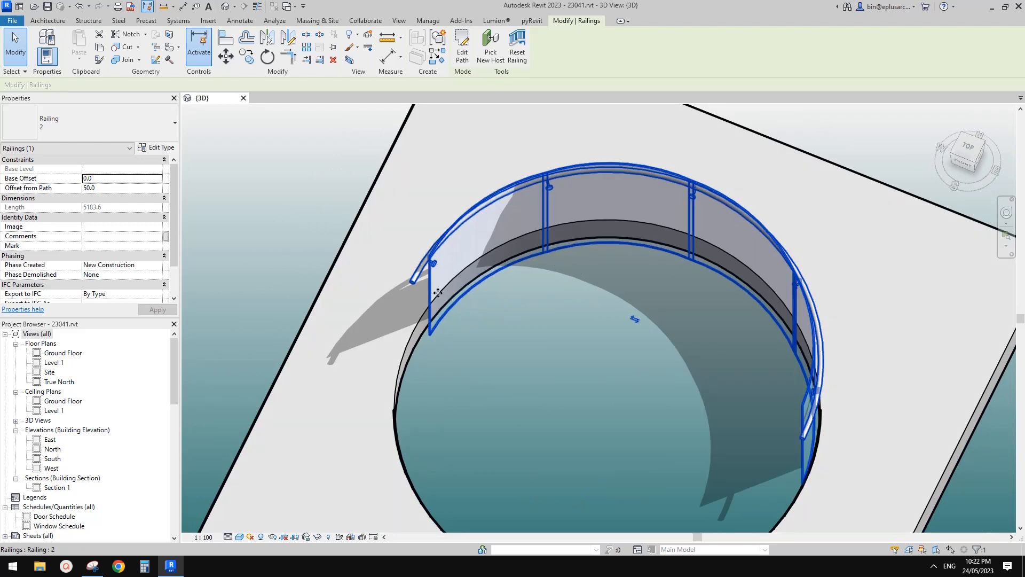
{"action": "middle_click_drag", "start_coordinate": [456, 332], "coordinate": [375, 370]}
{"action": "scroll", "coordinate": [507, 236], "scroll_direction": "up", "scroll_amount": 2}
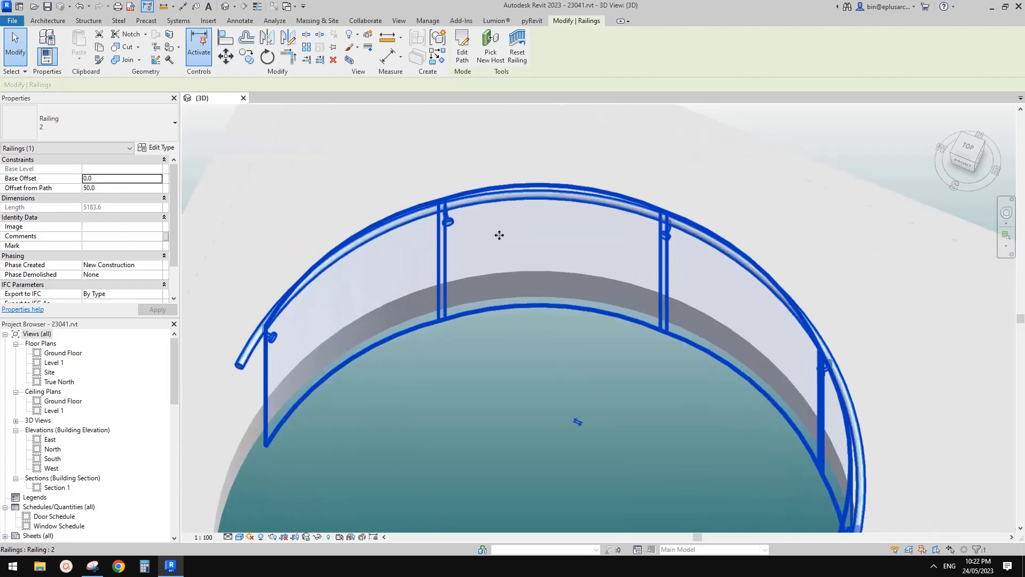
{"action": "key", "text": "Escape"}
{"action": "middle_click_drag", "start_coordinate": [498, 235], "coordinate": [465, 250]}
Step: Set the railing type's distance from previous to 620 for both the regular baluster and the pattern end
{"action": "left_click", "coordinate": [443, 203]}
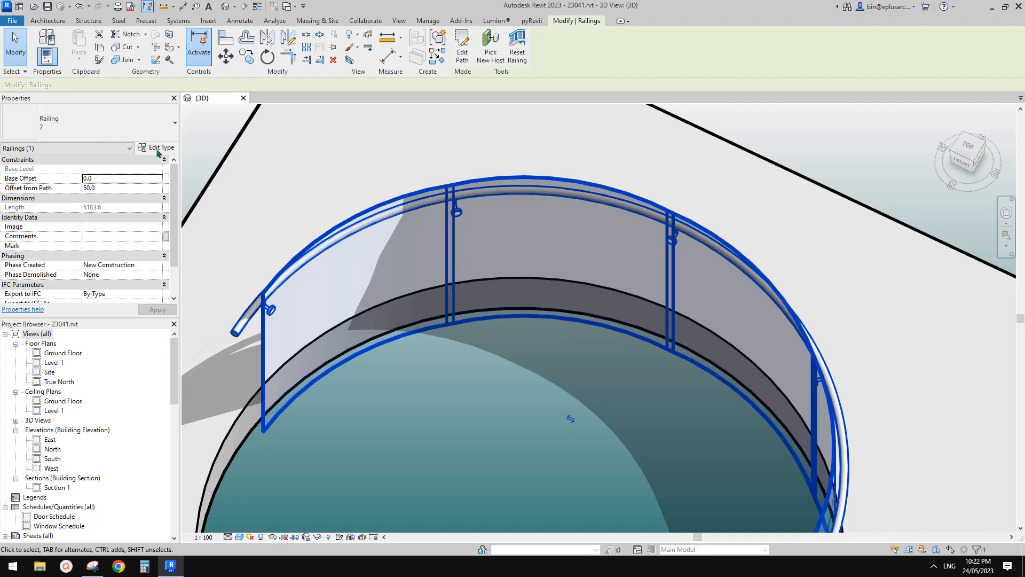
{"action": "scroll", "coordinate": [452, 180], "scroll_direction": "up", "scroll_amount": 2}
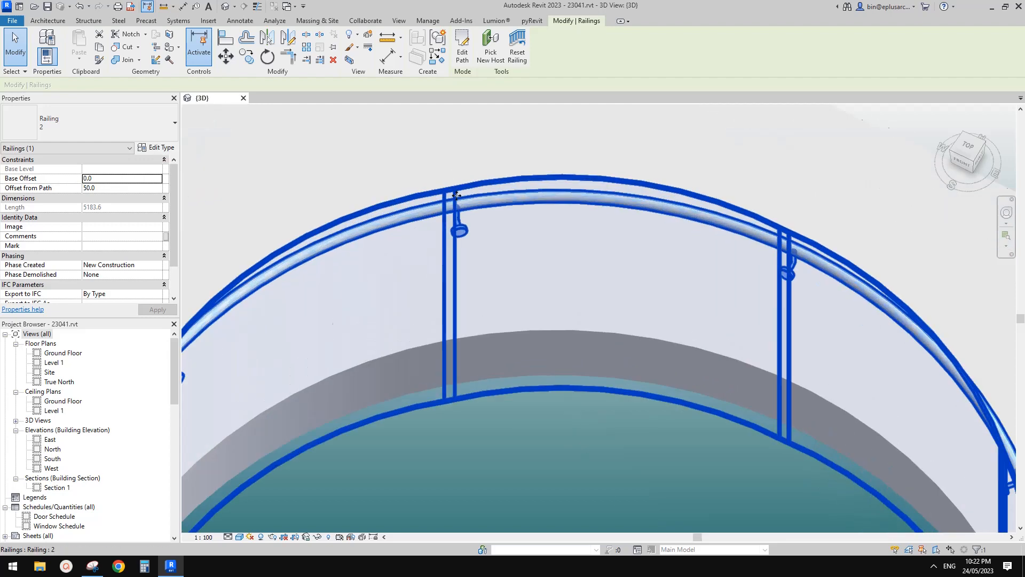
{"action": "scroll", "coordinate": [422, 322], "scroll_direction": "down", "scroll_amount": 1}
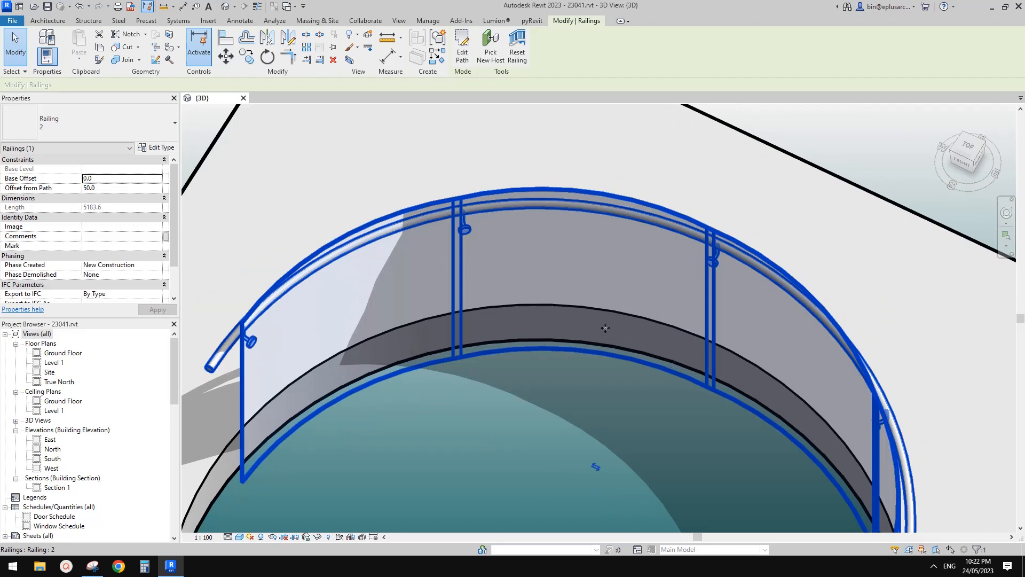
{"action": "left_click", "coordinate": [159, 147]}
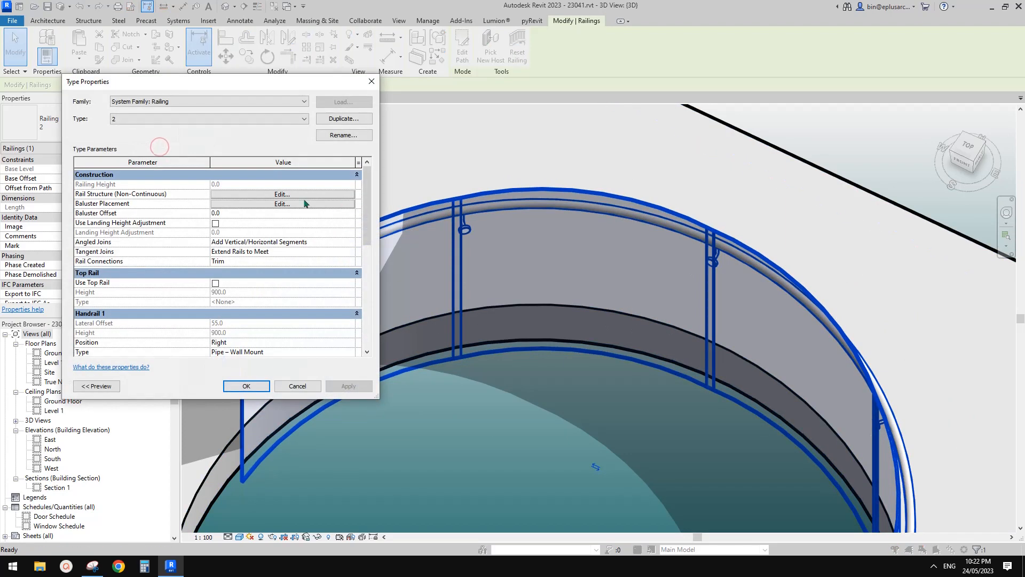
{"action": "left_click", "coordinate": [275, 204]}
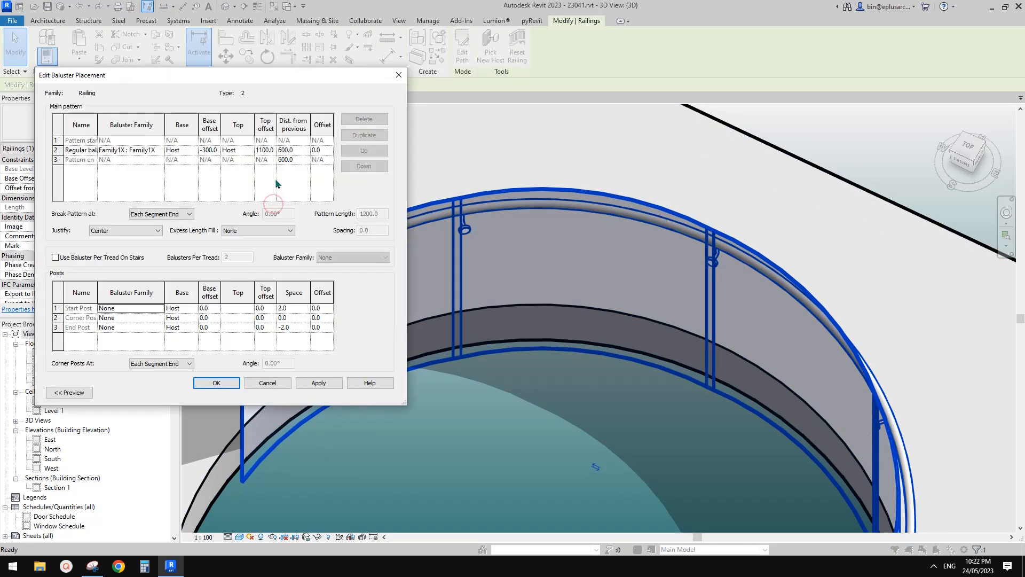
{"action": "left_click", "coordinate": [297, 151]}
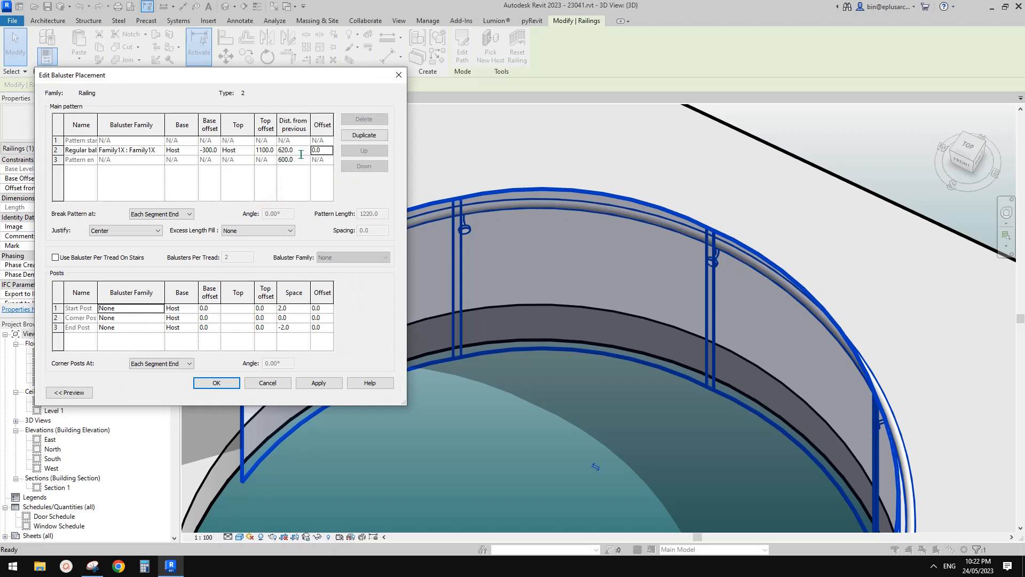
{"action": "left_click", "coordinate": [303, 159]}
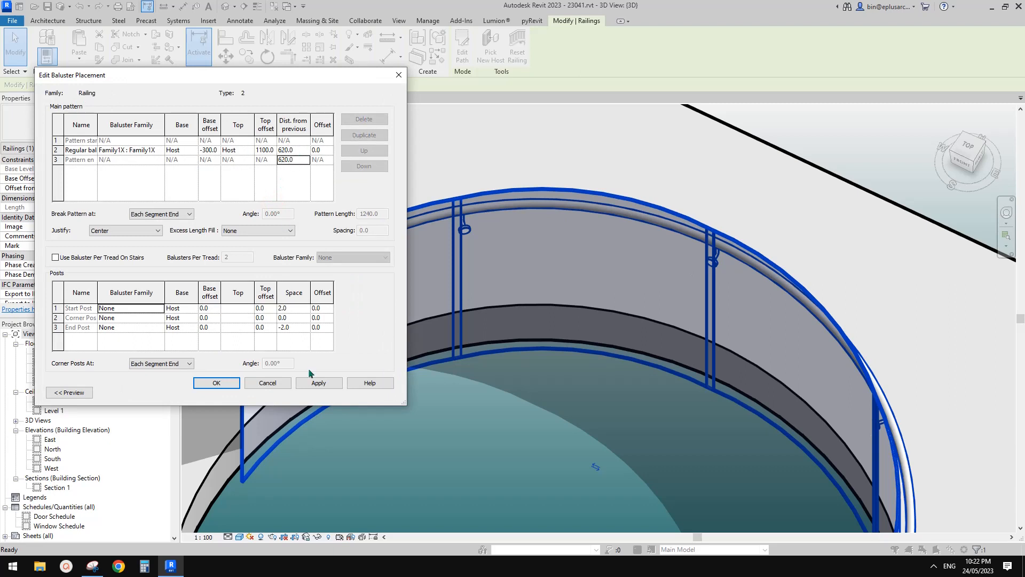
{"action": "left_click", "coordinate": [318, 383]}
{"action": "left_click", "coordinate": [217, 382]}
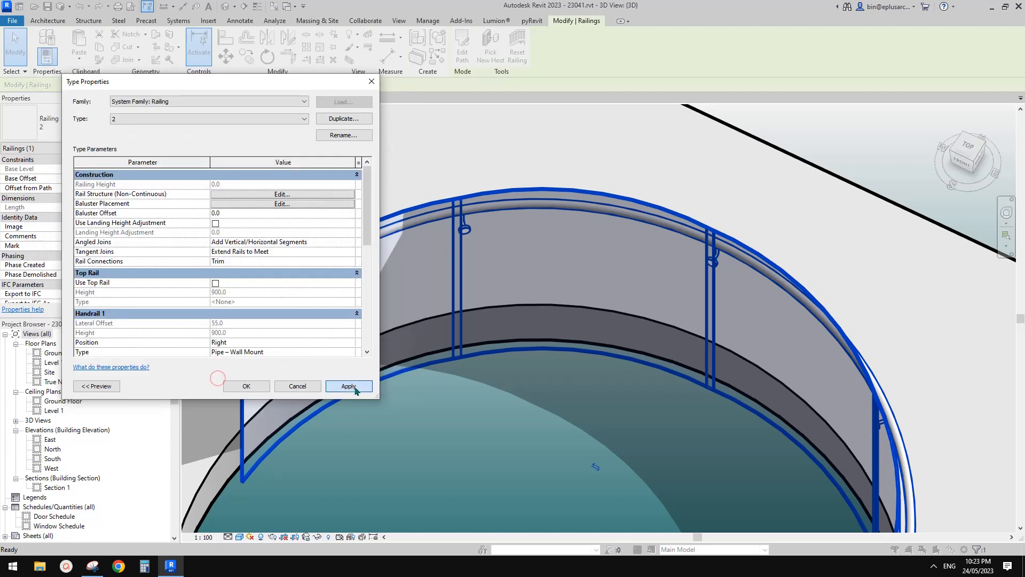
{"action": "left_click", "coordinate": [355, 390]}
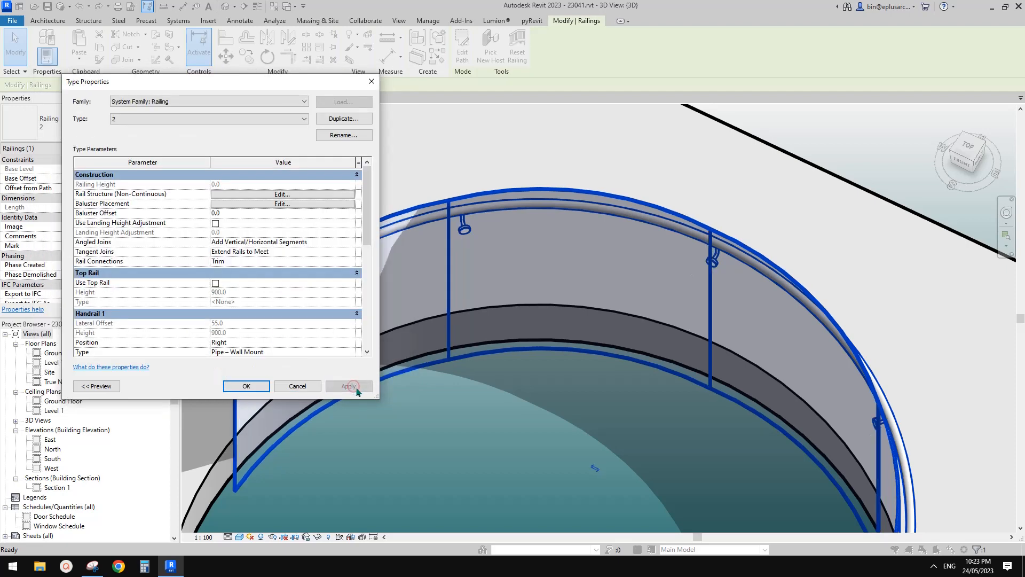
{"action": "left_click", "coordinate": [243, 385]}
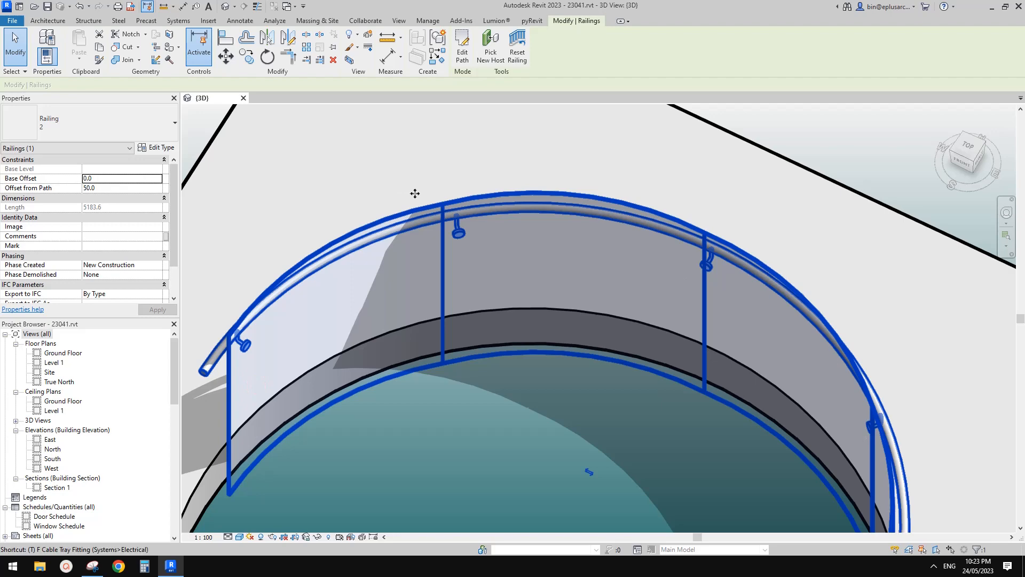
Step: Check the gap between adjacent glass panels, and set the distance from previous to 625 for both the regular baluster and pattern end
{"action": "key", "text": "Escape"}
{"action": "scroll", "coordinate": [433, 205], "scroll_direction": "up", "scroll_amount": 5}
{"action": "scroll", "coordinate": [444, 214], "scroll_direction": "up", "scroll_amount": 3}
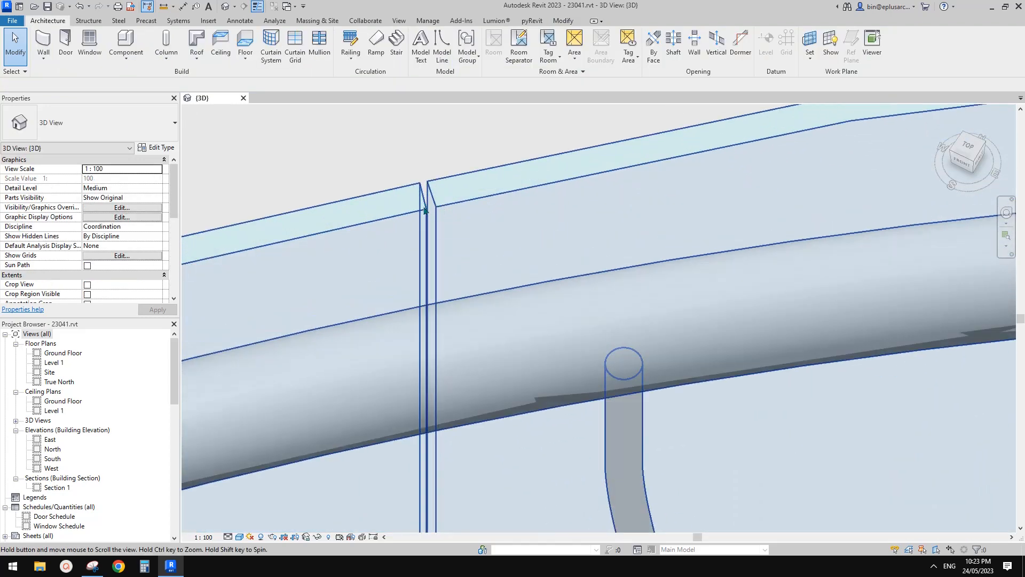
{"action": "scroll", "coordinate": [369, 203], "scroll_direction": "up", "scroll_amount": 1}
{"action": "left_click", "coordinate": [162, 147]}
{"action": "key", "text": "Escape"}
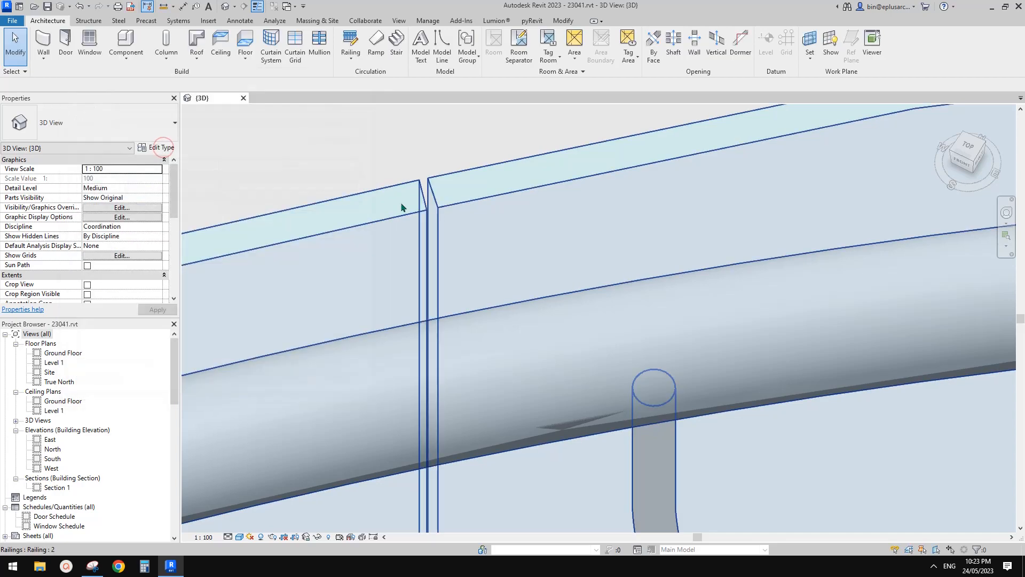
{"action": "left_click", "coordinate": [402, 202]}
{"action": "left_click", "coordinate": [157, 148]}
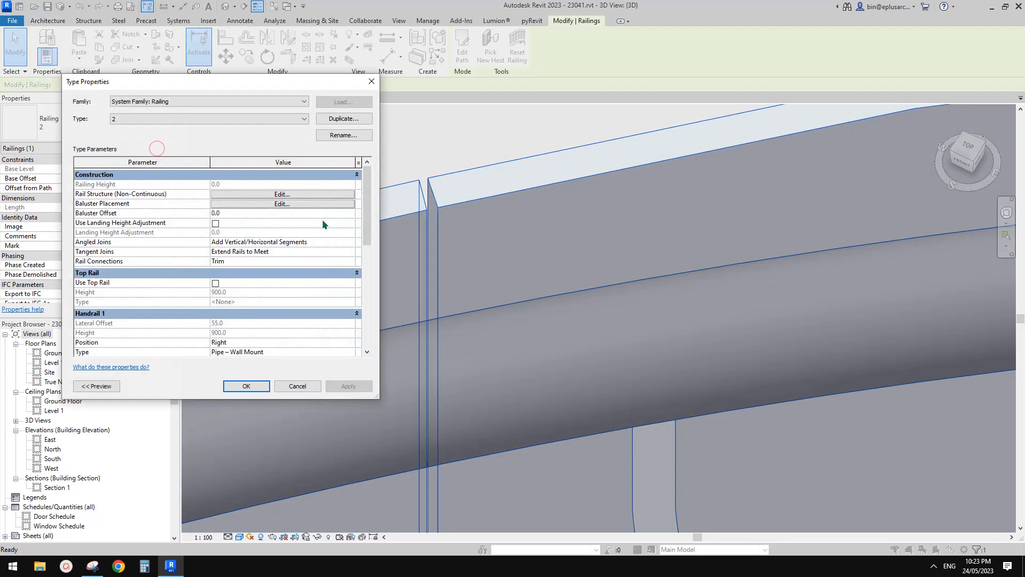
{"action": "left_click", "coordinate": [282, 204]}
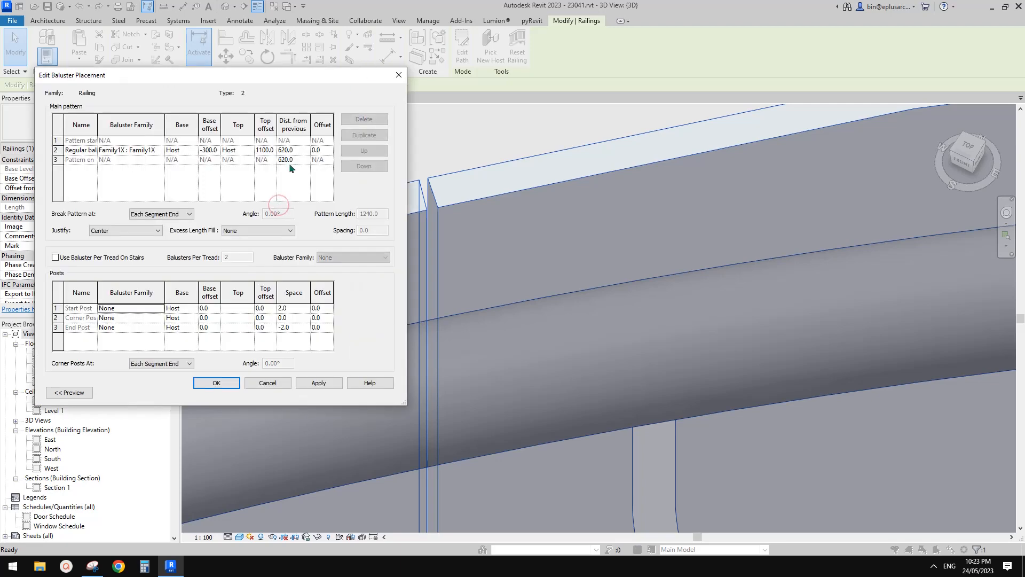
{"action": "left_click", "coordinate": [299, 150]}
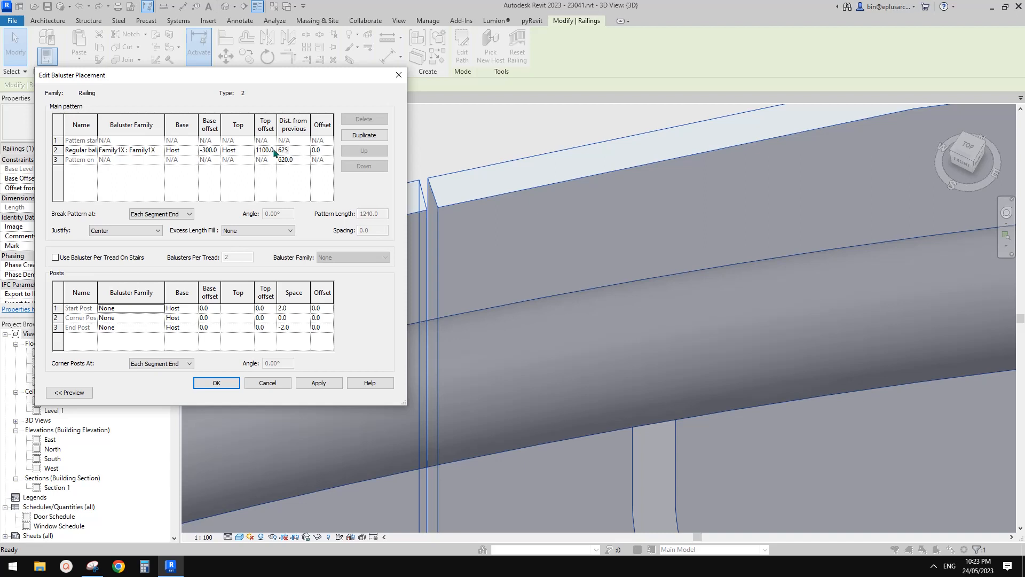
{"action": "left_click", "coordinate": [303, 160]}
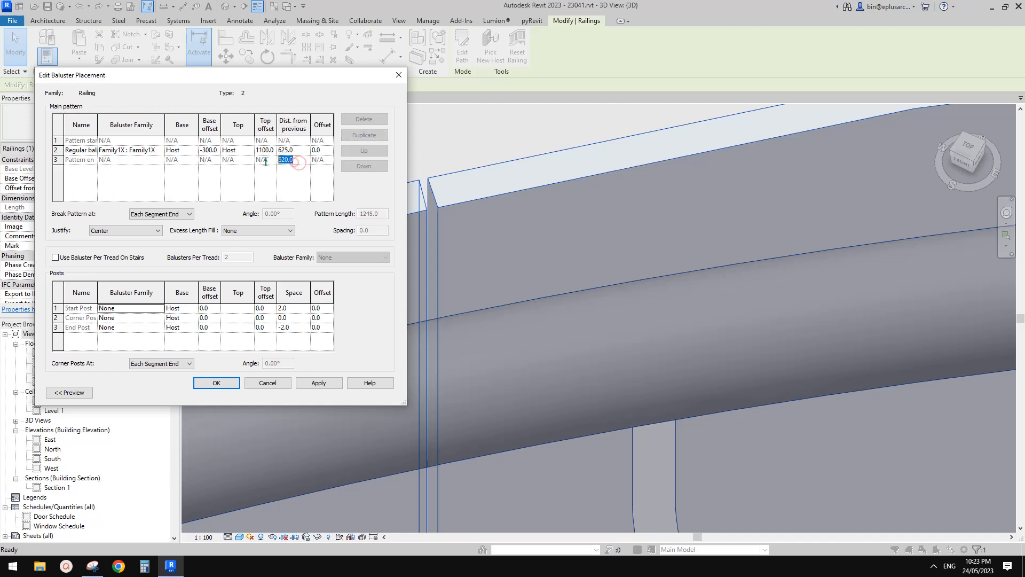
{"action": "type", "text": "625"}
{"action": "left_click", "coordinate": [217, 383]}
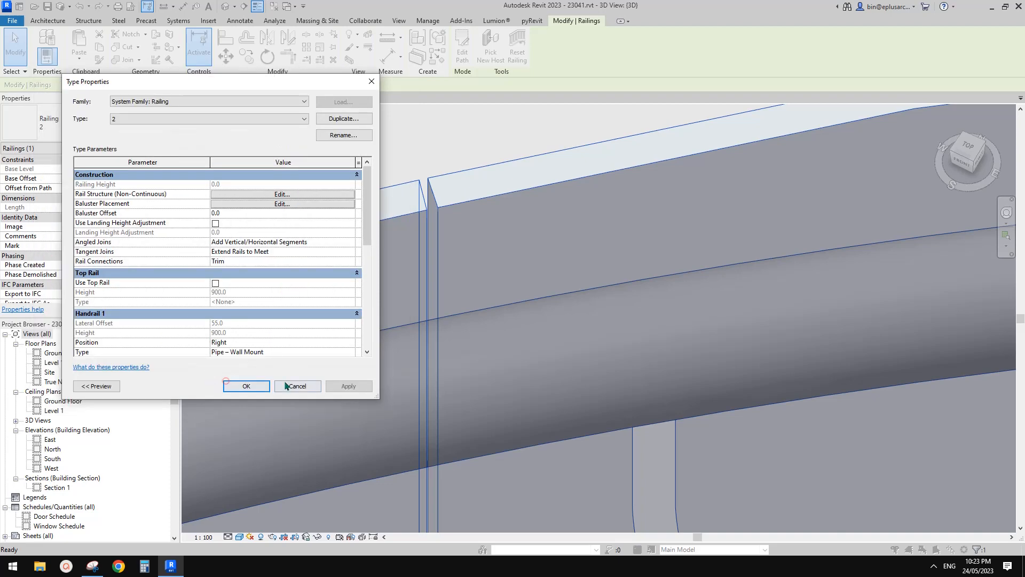
{"action": "left_click", "coordinate": [344, 386]}
Step: Set the railing type's distance from previous to 622 for both the regular baluster and the pattern end, and accept the type changes
{"action": "left_click", "coordinate": [305, 203]}
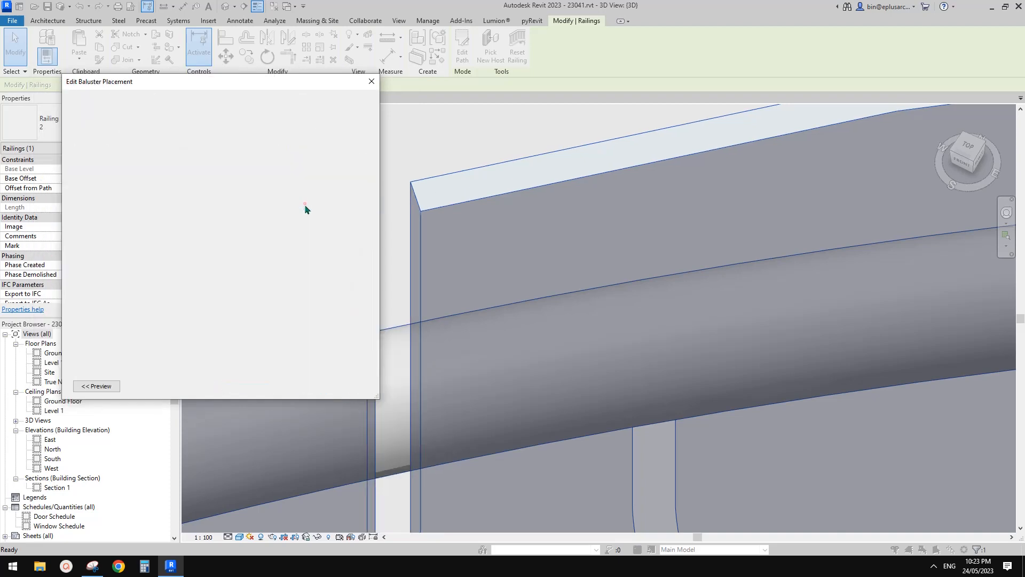
{"action": "left_click", "coordinate": [285, 159]}
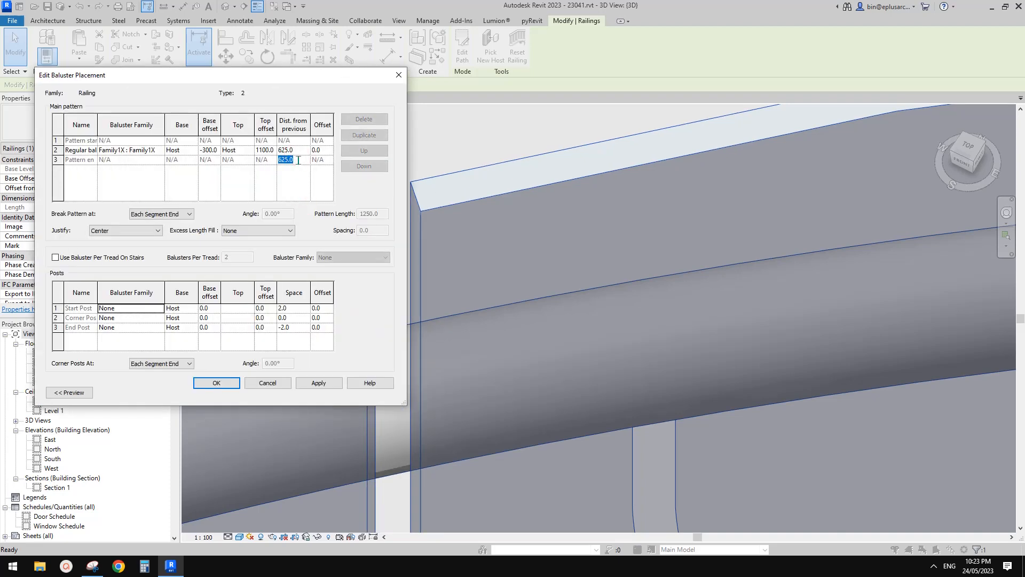
{"action": "left_click", "coordinate": [274, 154]}
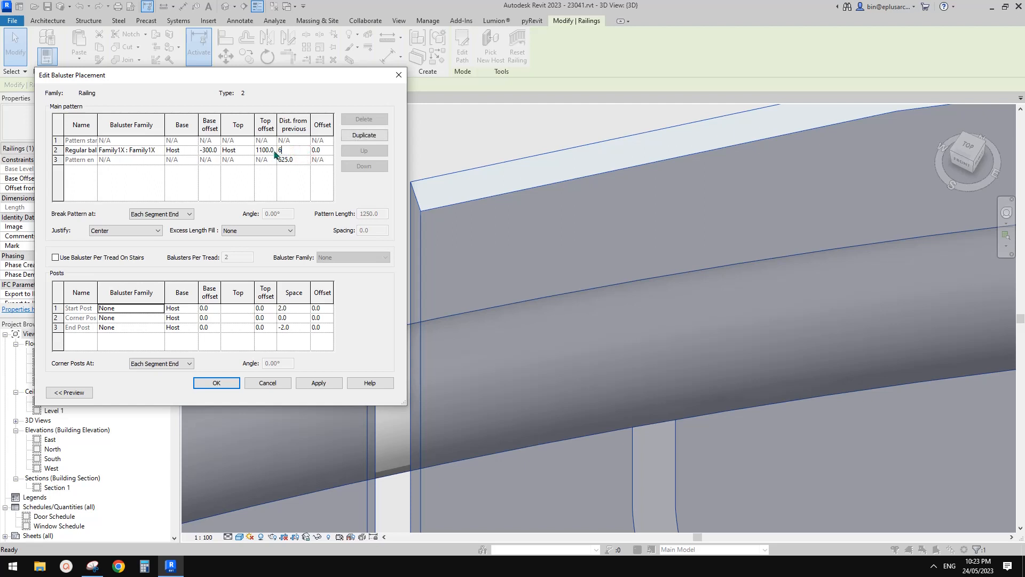
{"action": "left_click", "coordinate": [289, 161]}
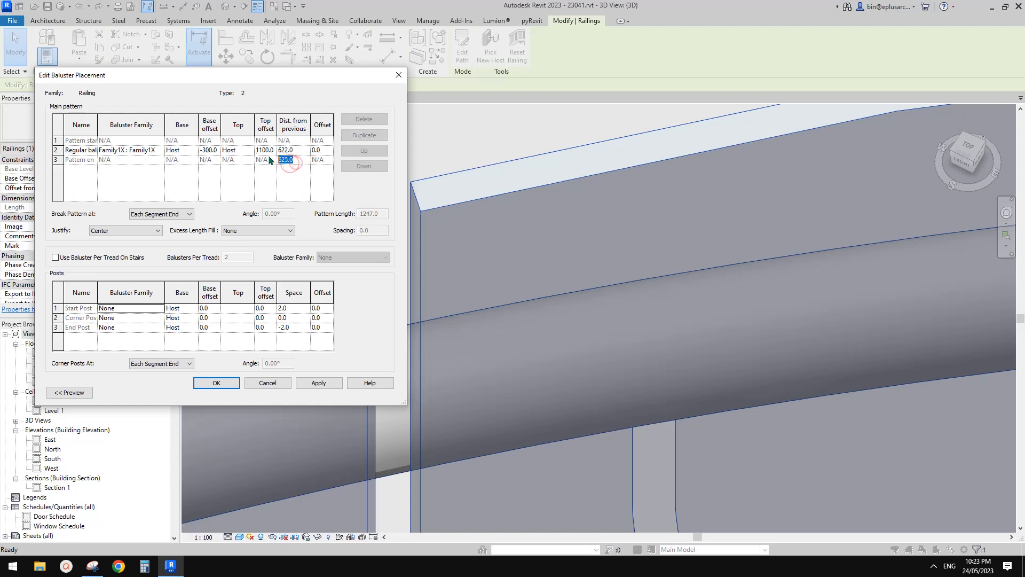
{"action": "type", "text": "622"}
{"action": "left_click", "coordinate": [299, 151]}
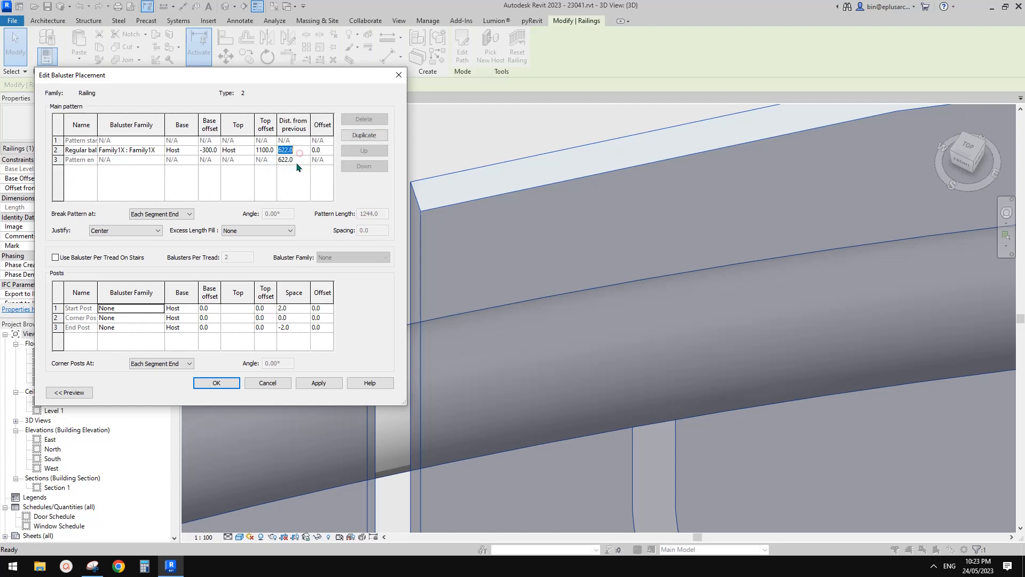
{"action": "left_click", "coordinate": [299, 160]}
{"action": "left_click", "coordinate": [299, 151]}
{"action": "left_click", "coordinate": [299, 160]}
{"action": "left_click", "coordinate": [299, 152]}
{"action": "left_click", "coordinate": [299, 159]}
{"action": "left_click", "coordinate": [300, 152]}
{"action": "left_click", "coordinate": [299, 160]}
{"action": "left_click", "coordinate": [299, 151]}
{"action": "left_click", "coordinate": [299, 160]}
{"action": "left_click", "coordinate": [216, 383]}
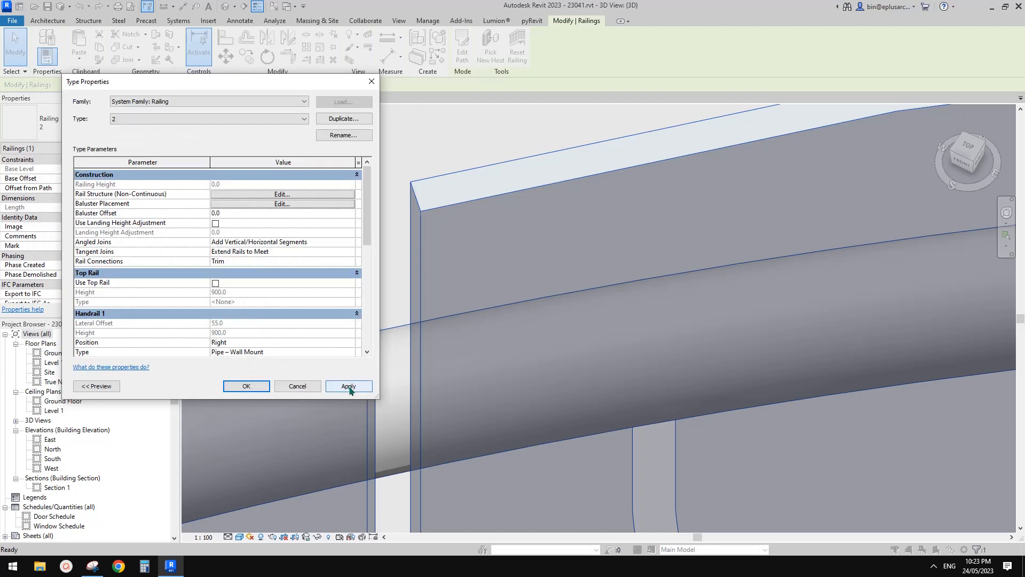
{"action": "left_click", "coordinate": [347, 386]}
{"action": "left_click", "coordinate": [246, 386]}
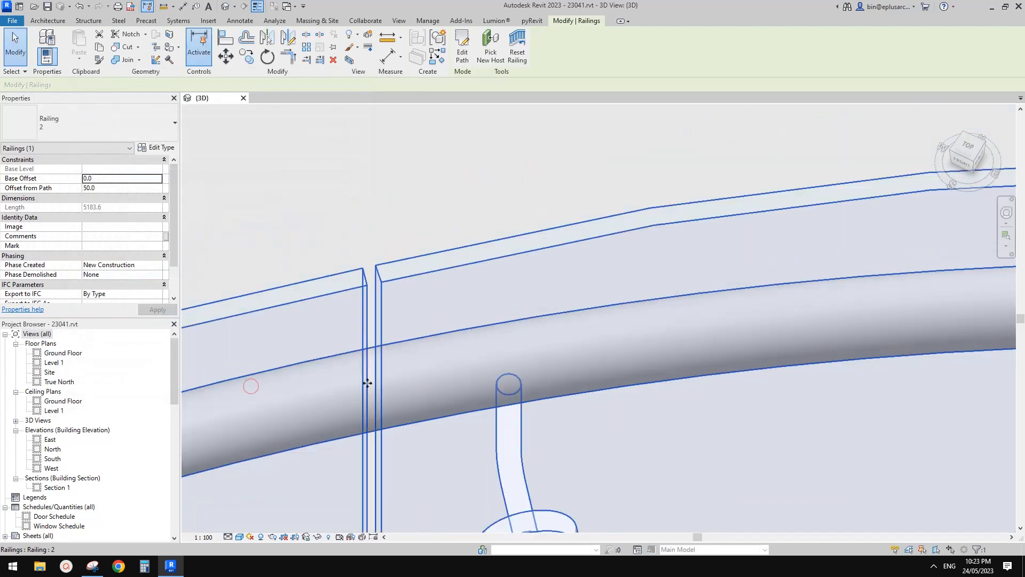
Step: Examine the gaps between the curved glass panels all around the railing in the 3D view
{"action": "scroll", "coordinate": [369, 381], "scroll_direction": "down", "scroll_amount": 5}
{"action": "middle_click_drag", "start_coordinate": [370, 304], "coordinate": [509, 268], "text": "shift"}
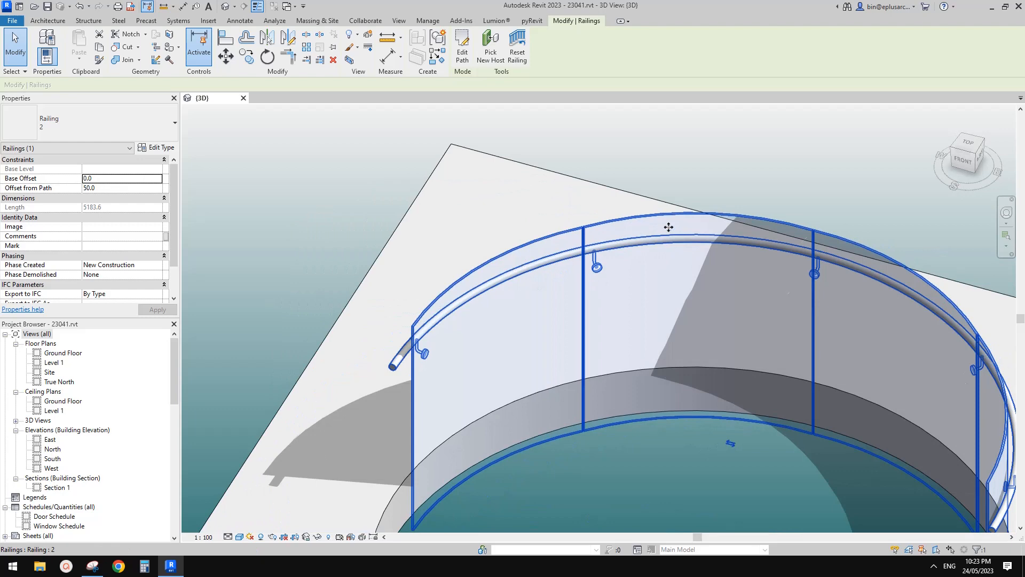
{"action": "middle_click_drag", "start_coordinate": [849, 257], "coordinate": [698, 227]}
{"action": "middle_click_drag", "start_coordinate": [807, 329], "coordinate": [746, 250]}
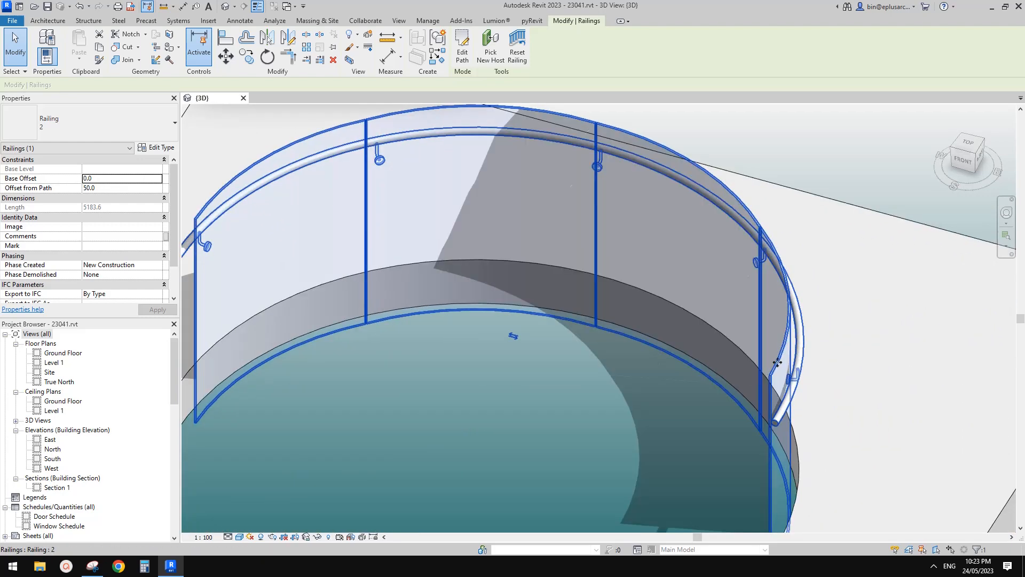
{"action": "scroll", "coordinate": [746, 320], "scroll_direction": "down", "scroll_amount": 2}
{"action": "middle_click_drag", "start_coordinate": [748, 344], "coordinate": [700, 362], "text": "shift"}
{"action": "scroll", "coordinate": [512, 172], "scroll_direction": "up", "scroll_amount": 6}
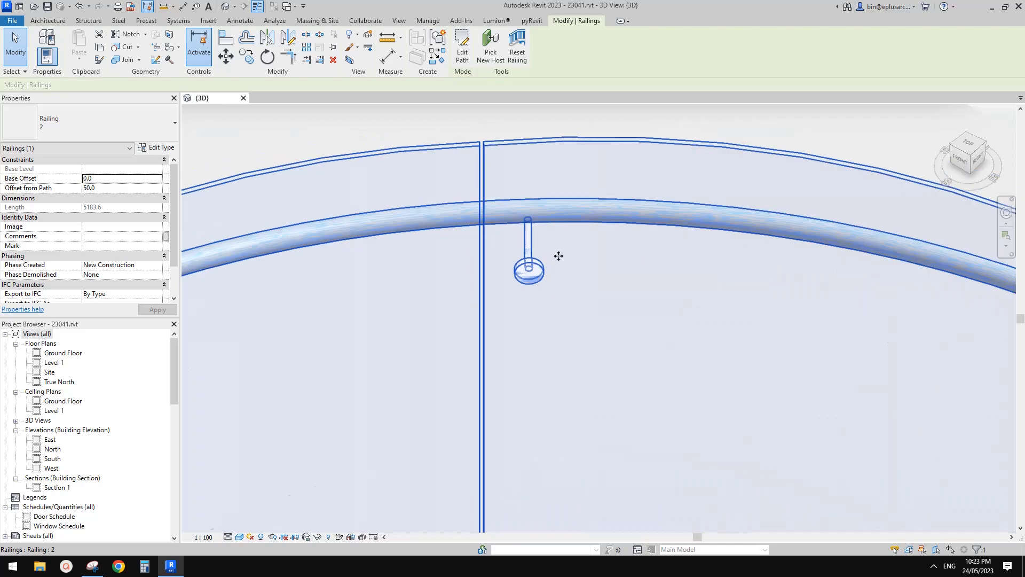
{"action": "scroll", "coordinate": [559, 256], "scroll_direction": "down", "scroll_amount": 5}
{"action": "middle_click_drag", "start_coordinate": [557, 352], "coordinate": [562, 391], "text": "shift"}
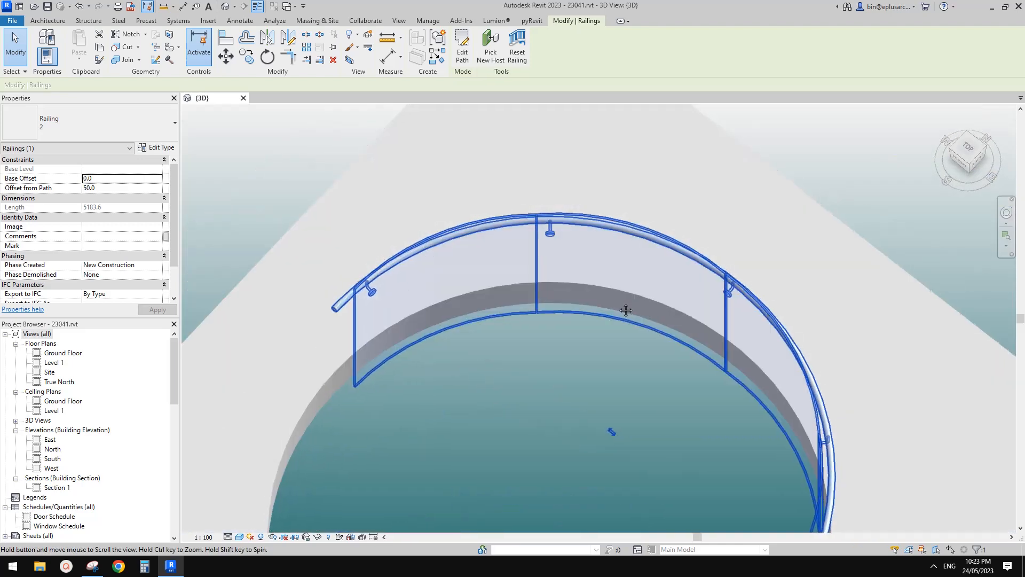
{"action": "middle_click_drag", "start_coordinate": [679, 315], "coordinate": [696, 408], "text": "shift"}
{"action": "scroll", "coordinate": [641, 271], "scroll_direction": "down", "scroll_amount": 2}
{"action": "middle_click_drag", "start_coordinate": [618, 254], "coordinate": [605, 229]}
Step: Open the floor's boundary sketch, check the circular opening's radius, and leave the sketch unchanged
{"action": "key", "text": "Escape"}
{"action": "left_click", "coordinate": [432, 205]}
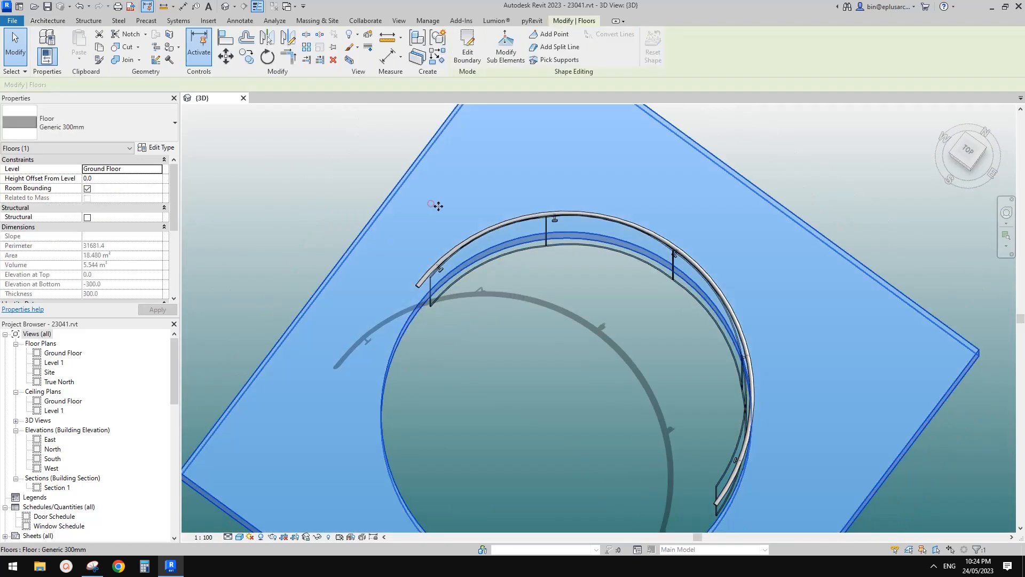
{"action": "scroll", "coordinate": [437, 206], "scroll_direction": "down", "scroll_amount": 1}
{"action": "middle_click_drag", "start_coordinate": [437, 206], "coordinate": [427, 177]}
{"action": "left_click", "coordinate": [471, 58]}
{"action": "left_click", "coordinate": [408, 254]}
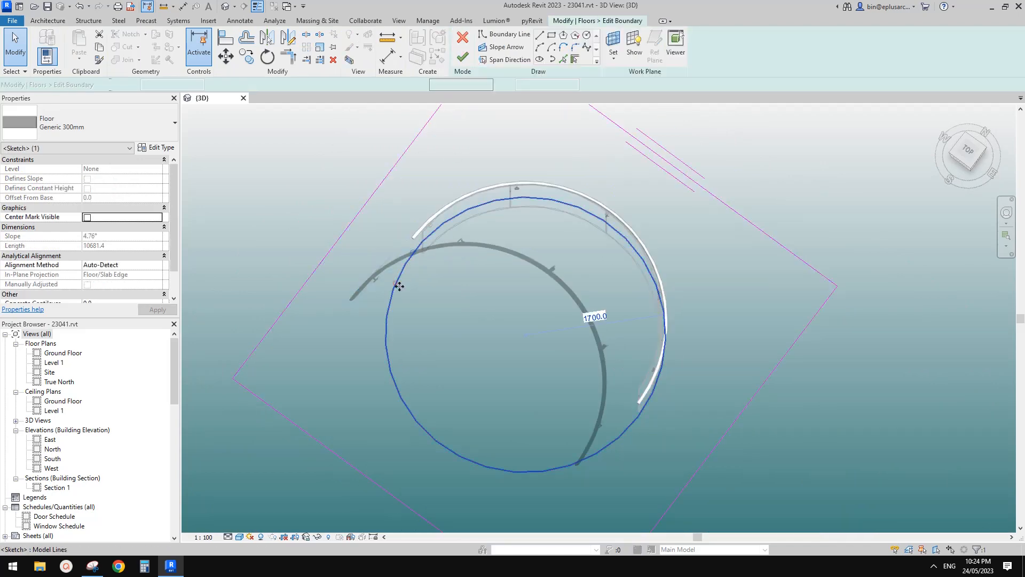
{"action": "left_click", "coordinate": [789, 183]}
{"action": "left_click", "coordinate": [462, 57]}
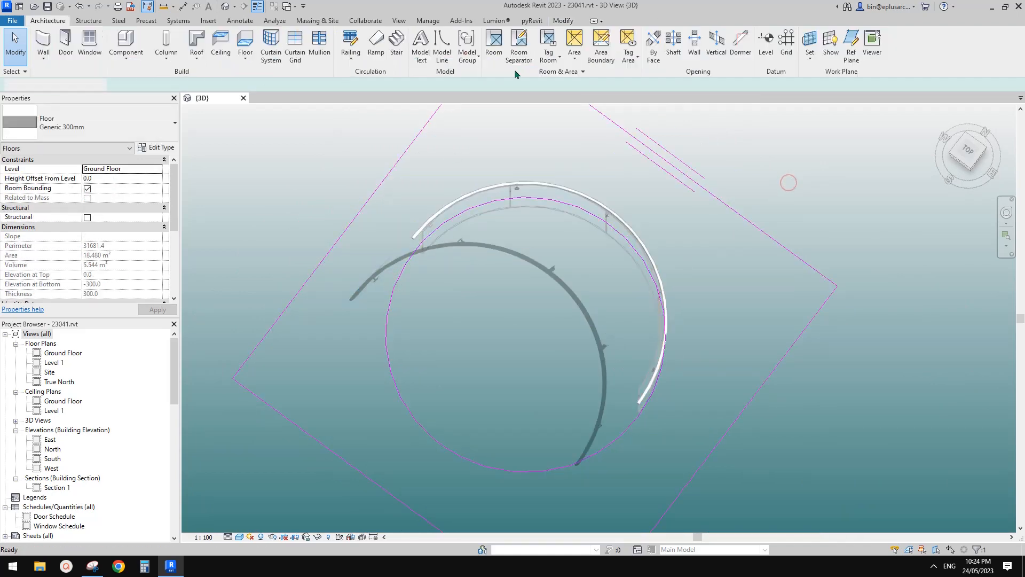
Step: Find the Family1X baluster among the project's railing families and open its type properties
{"action": "scroll", "coordinate": [108, 435], "scroll_direction": "down", "scroll_amount": 3}
{"action": "scroll", "coordinate": [108, 436], "scroll_direction": "down", "scroll_amount": 6}
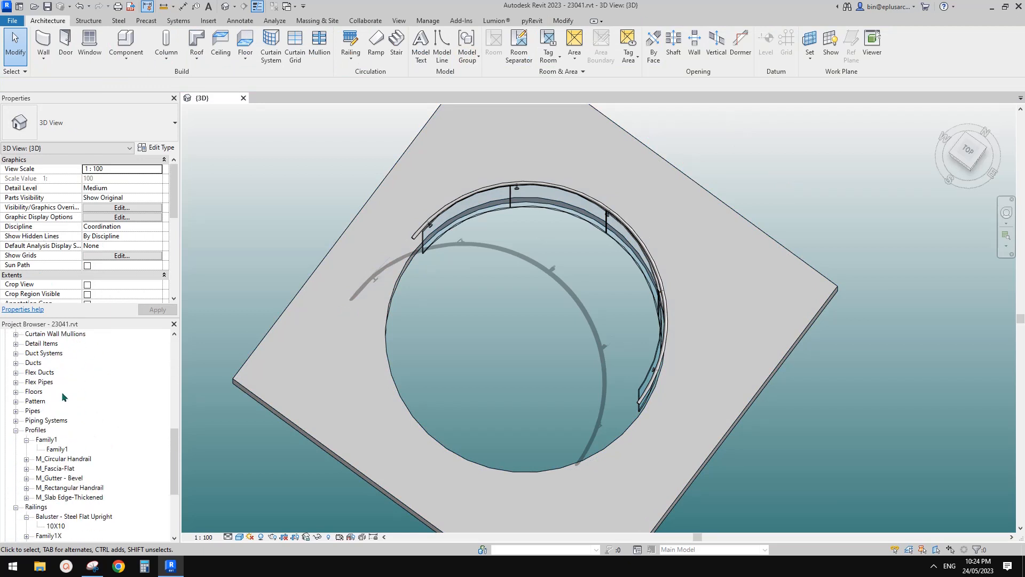
{"action": "scroll", "coordinate": [75, 406], "scroll_direction": "up", "scroll_amount": 5}
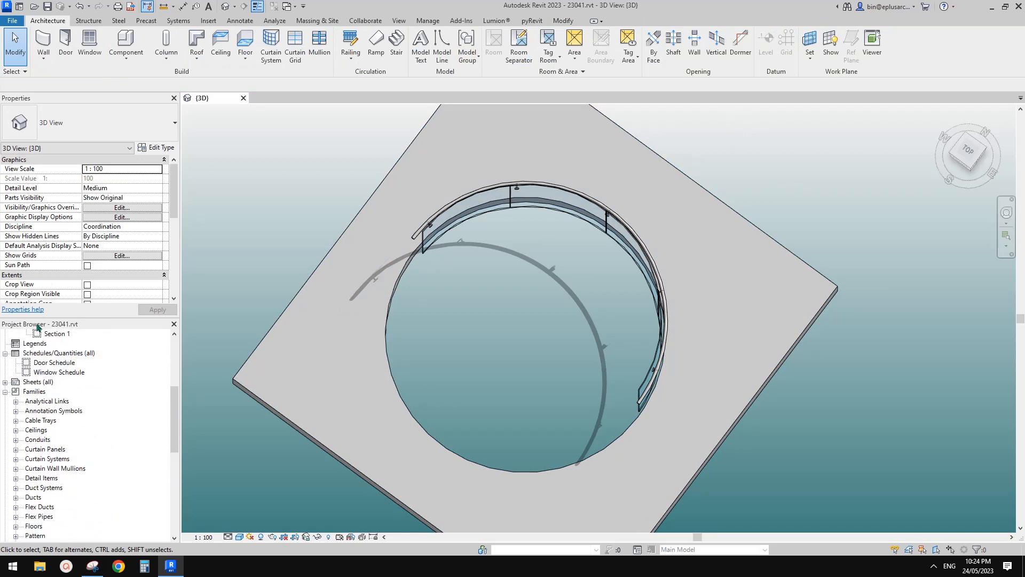
{"action": "scroll", "coordinate": [46, 411], "scroll_direction": "down", "scroll_amount": 4}
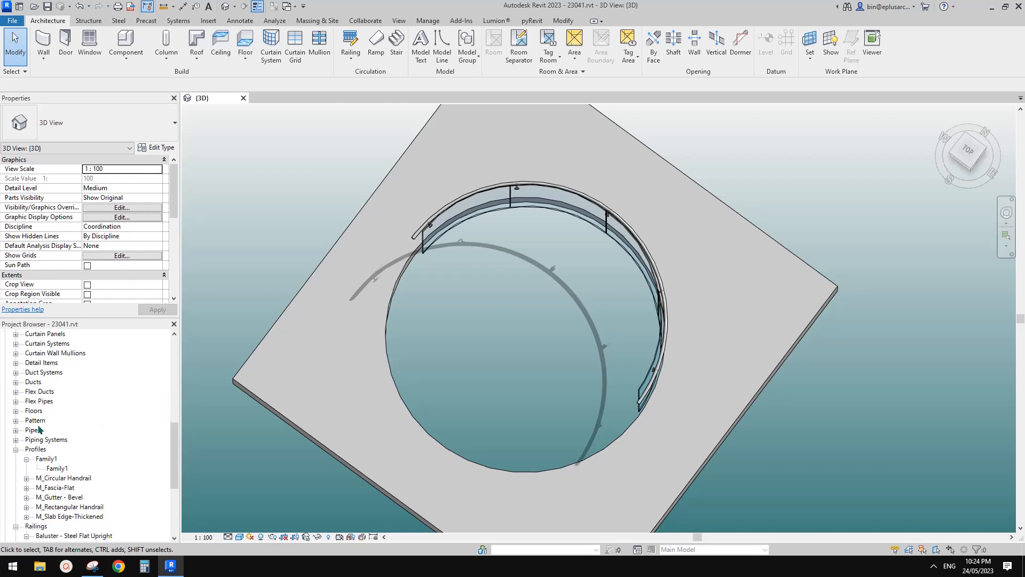
{"action": "scroll", "coordinate": [52, 404], "scroll_direction": "down", "scroll_amount": 3}
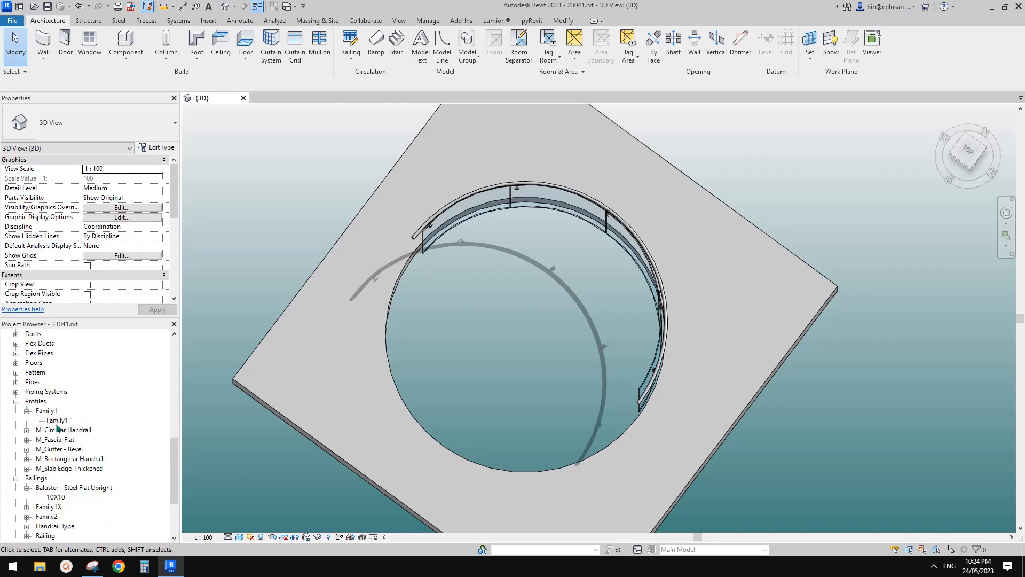
{"action": "scroll", "coordinate": [58, 440], "scroll_direction": "down", "scroll_amount": 2}
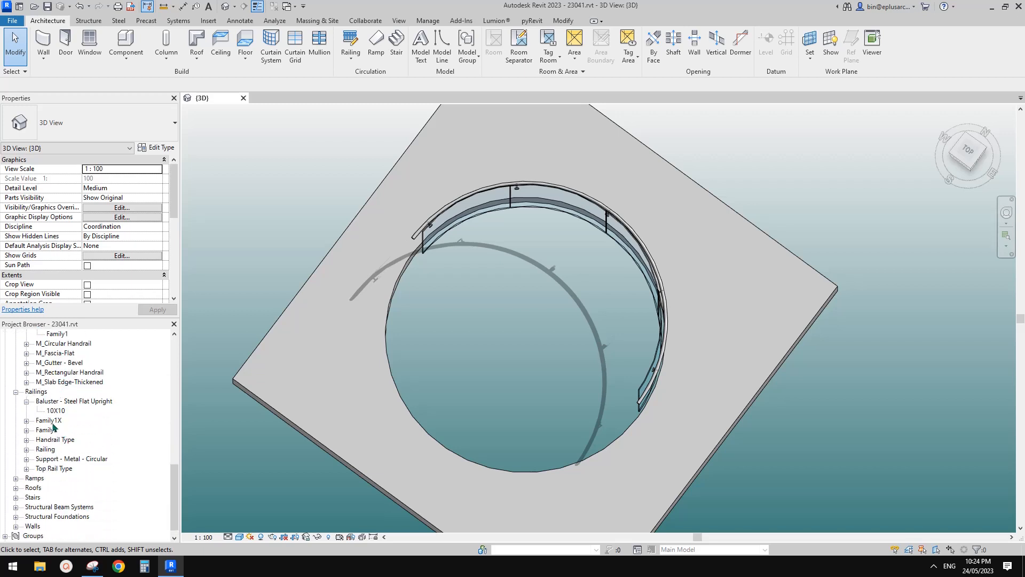
{"action": "right_click", "coordinate": [49, 422]}
{"action": "left_click", "coordinate": [26, 421]}
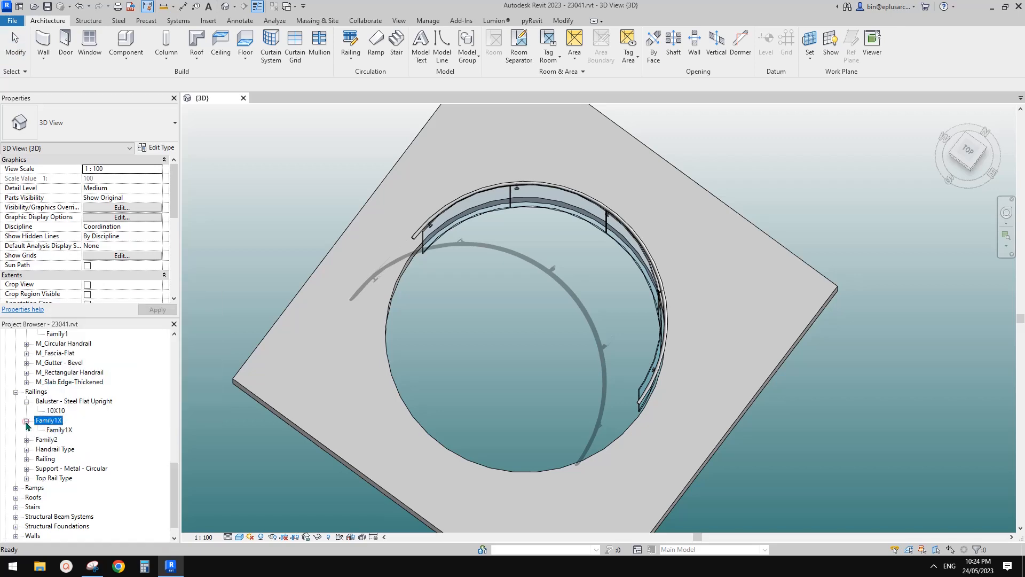
{"action": "double_click", "coordinate": [61, 430]}
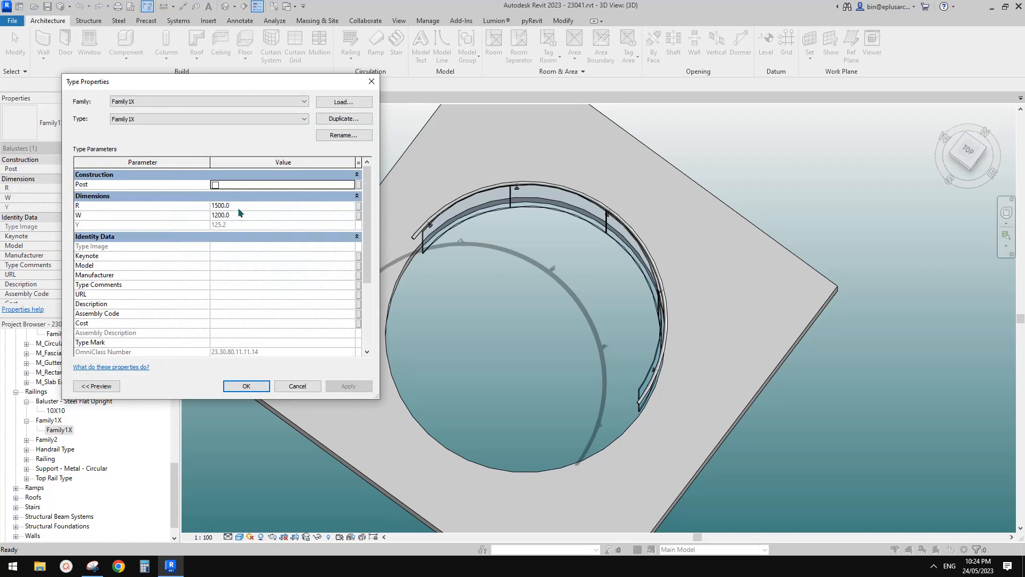
Step: Set the Family1X baluster's R parameter to 1700 and accept the type change
{"action": "left_click", "coordinate": [246, 208]}
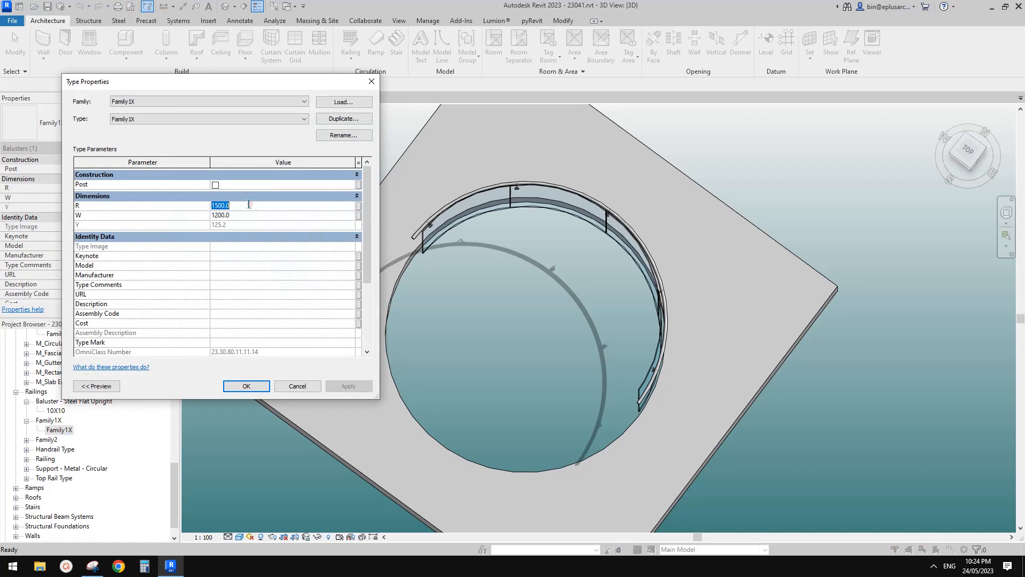
{"action": "scroll", "coordinate": [246, 206], "scroll_direction": "down", "scroll_amount": 1}
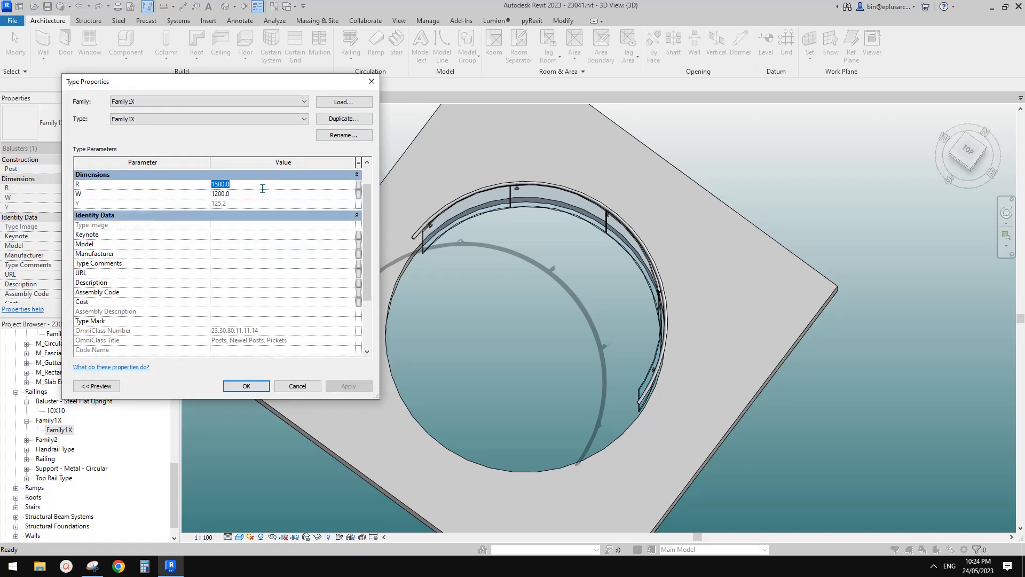
{"action": "type", "text": "17"}
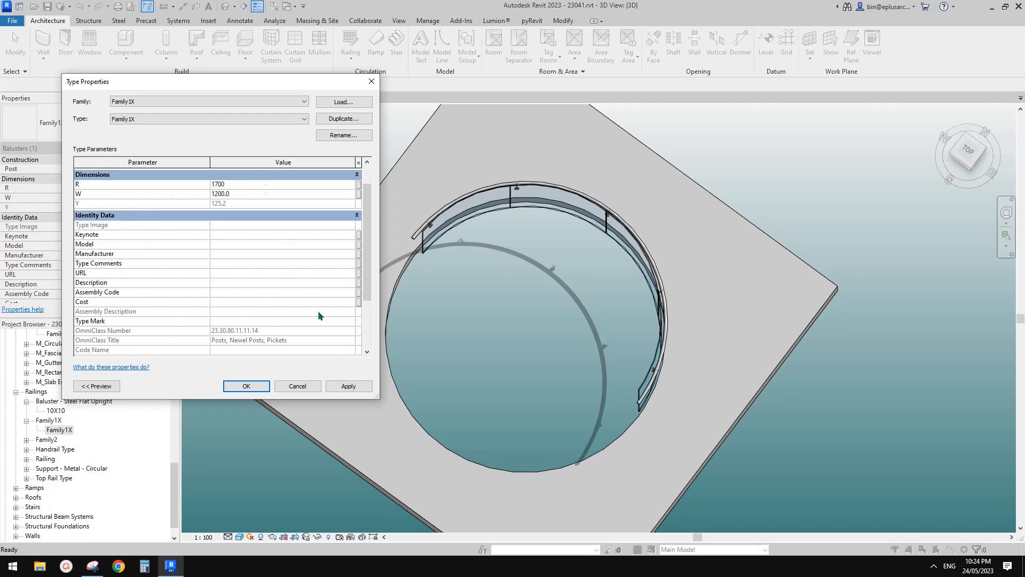
{"action": "left_click", "coordinate": [348, 385]}
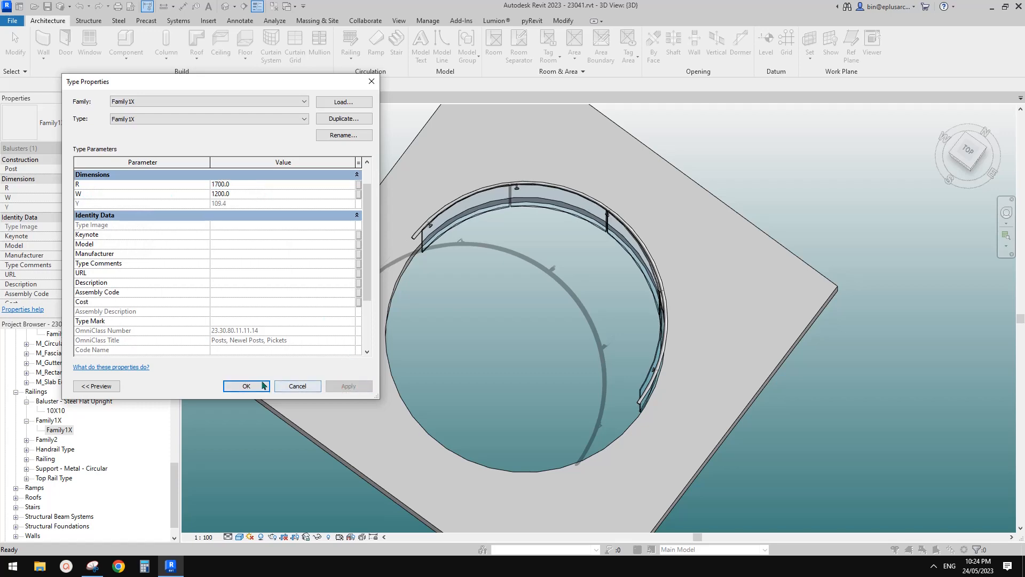
{"action": "left_click", "coordinate": [246, 385]}
Step: Inspect the curved glass panels from several angles and compare their curve with the circular floor opening
{"action": "scroll", "coordinate": [600, 233], "scroll_direction": "up", "scroll_amount": 3}
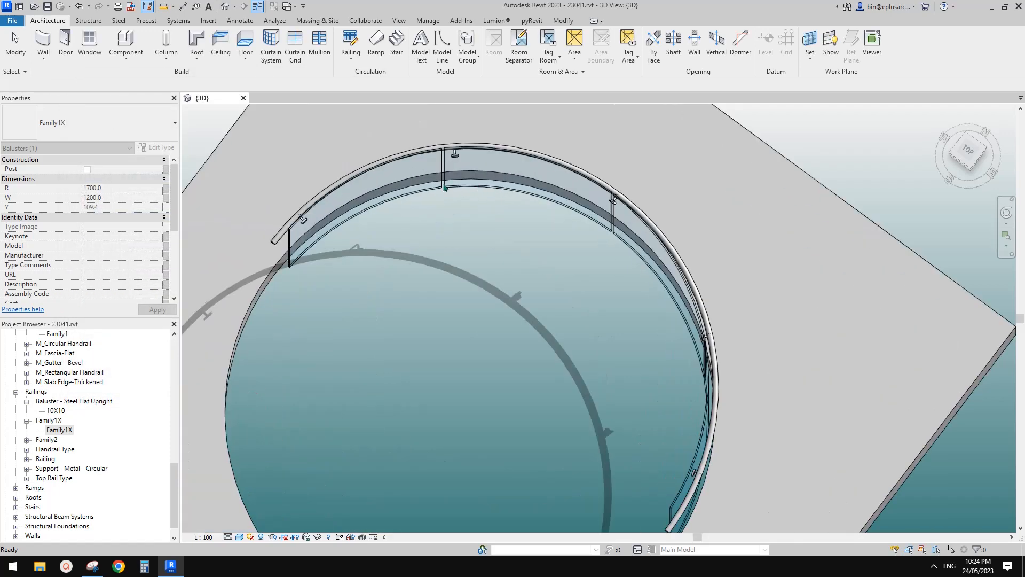
{"action": "scroll", "coordinate": [465, 182], "scroll_direction": "down", "scroll_amount": 2}
{"action": "left_click", "coordinate": [687, 192]}
{"action": "middle_click_drag", "start_coordinate": [536, 280], "coordinate": [510, 218], "text": "shift"}
{"action": "scroll", "coordinate": [560, 283], "scroll_direction": "up", "scroll_amount": 2}
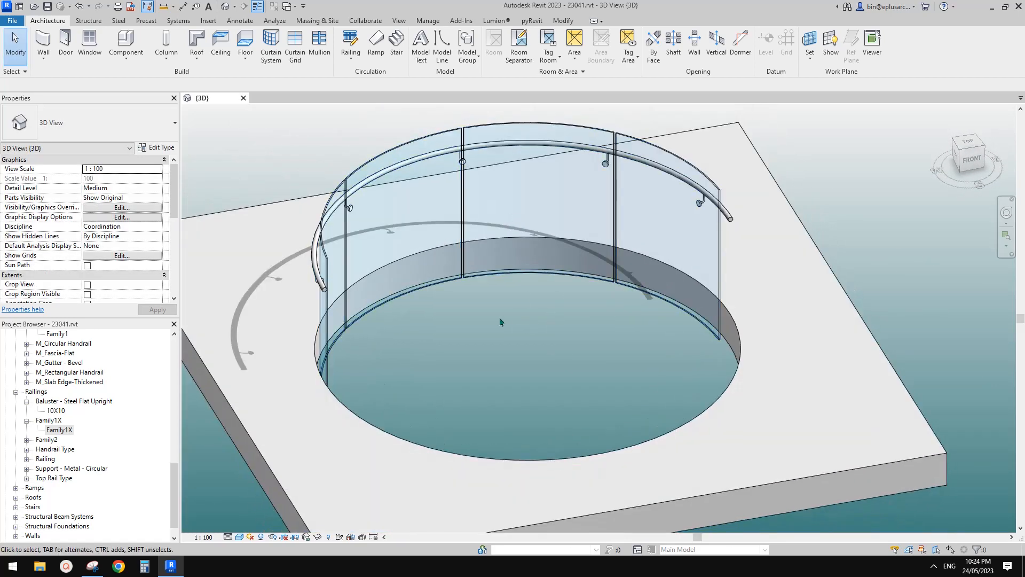
{"action": "middle_click_drag", "start_coordinate": [500, 321], "coordinate": [454, 316], "text": "shift"}
{"action": "left_click", "coordinate": [302, 211]}
{"action": "middle_click_drag", "start_coordinate": [389, 235], "coordinate": [483, 235]}
{"action": "middle_click_drag", "start_coordinate": [484, 236], "coordinate": [329, 251], "text": "shift"}
{"action": "scroll", "coordinate": [418, 232], "scroll_direction": "up", "scroll_amount": 1}
Step: Select the railing, check its glass end against the floor opening's edge, and set the offset from path to 0
{"action": "key", "text": "Escape"}
{"action": "left_click", "coordinate": [413, 222]}
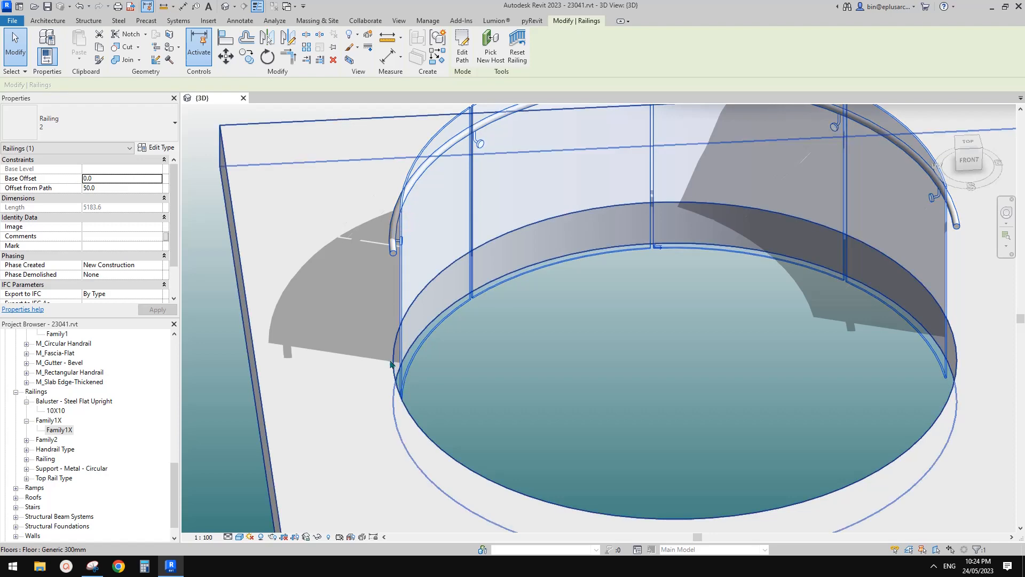
{"action": "scroll", "coordinate": [419, 390], "scroll_direction": "up", "scroll_amount": 5}
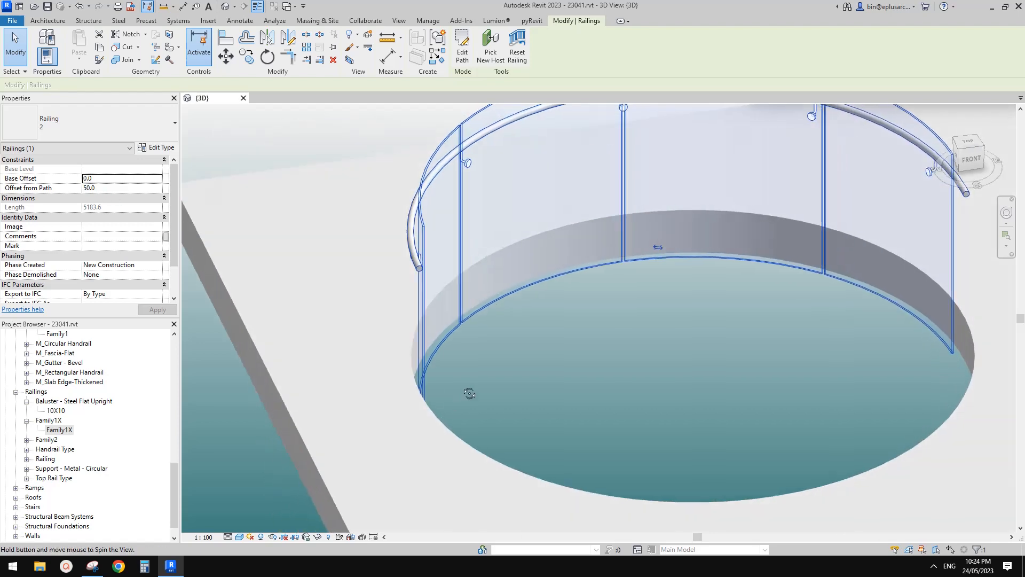
{"action": "middle_click_drag", "start_coordinate": [419, 389], "coordinate": [396, 394], "text": "shift"}
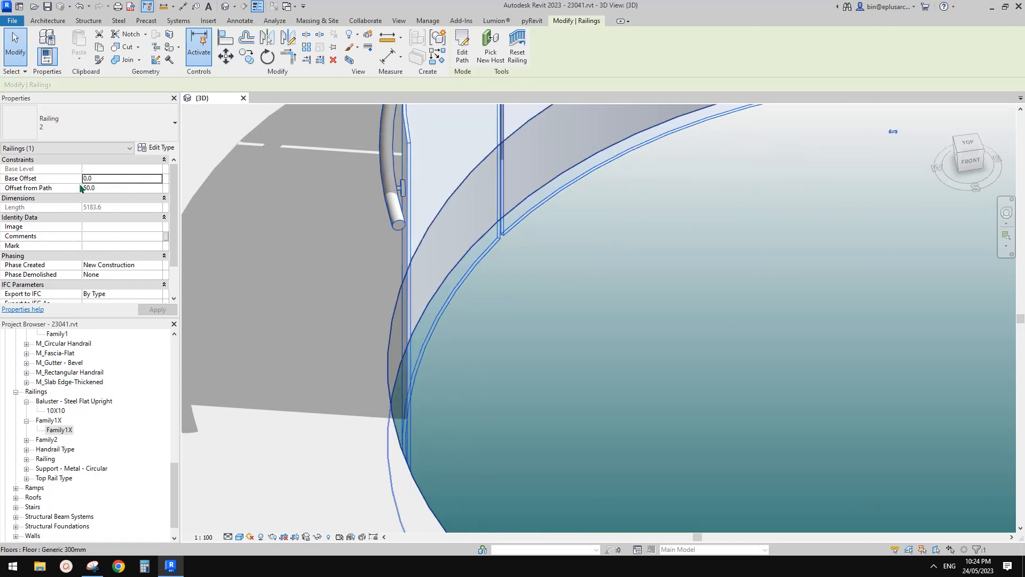
{"action": "middle_click_drag", "start_coordinate": [504, 341], "coordinate": [481, 405], "text": "shift"}
{"action": "left_click", "coordinate": [116, 189]}
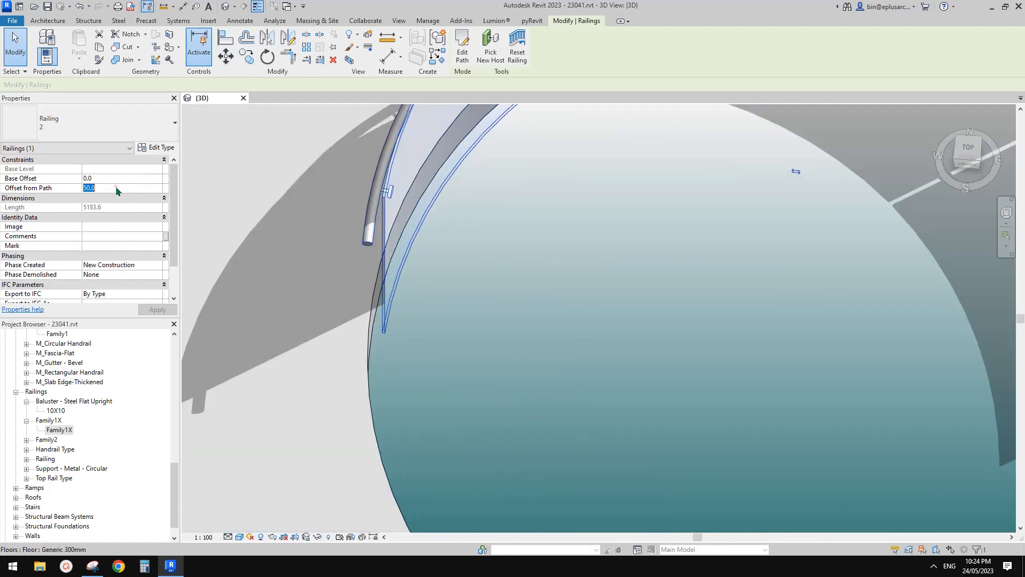
{"action": "type", "text": "0"}
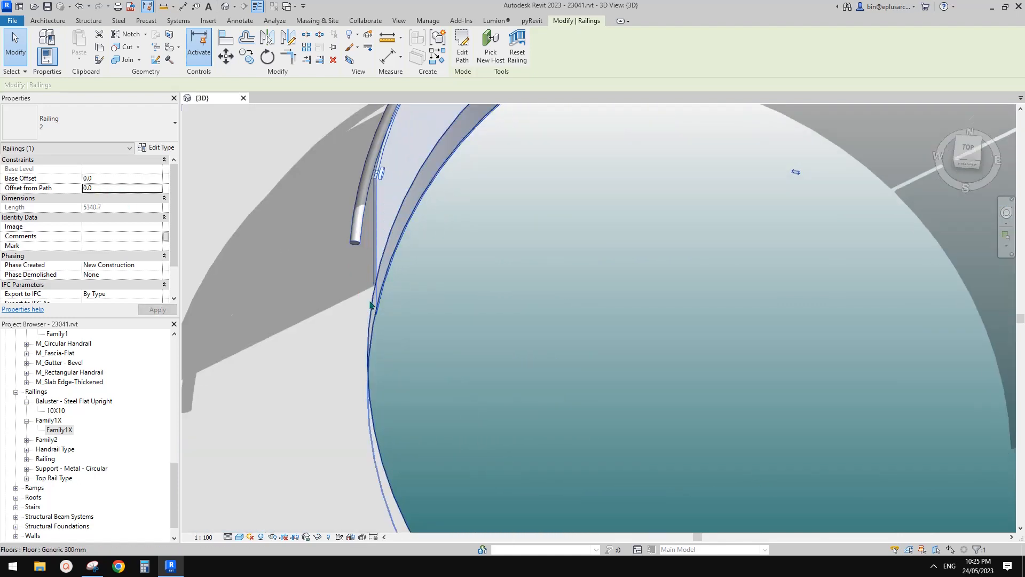
Step: Set the curved railing's offset from path to 55
{"action": "middle_click_drag", "start_coordinate": [402, 286], "coordinate": [388, 328], "text": "shift"}
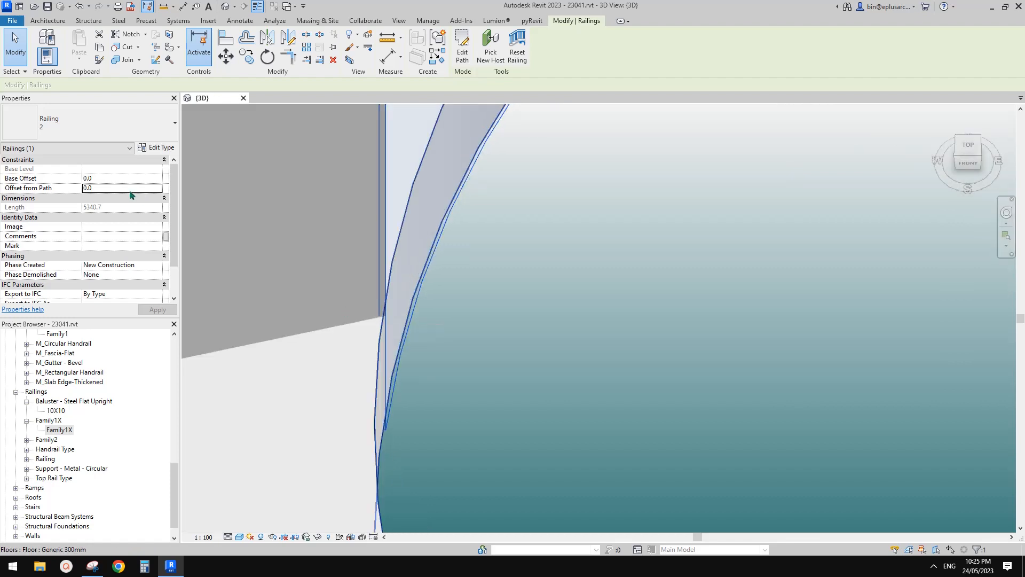
{"action": "middle_click_drag", "start_coordinate": [357, 261], "coordinate": [359, 272]}
{"action": "scroll", "coordinate": [383, 284], "scroll_direction": "down", "scroll_amount": 1}
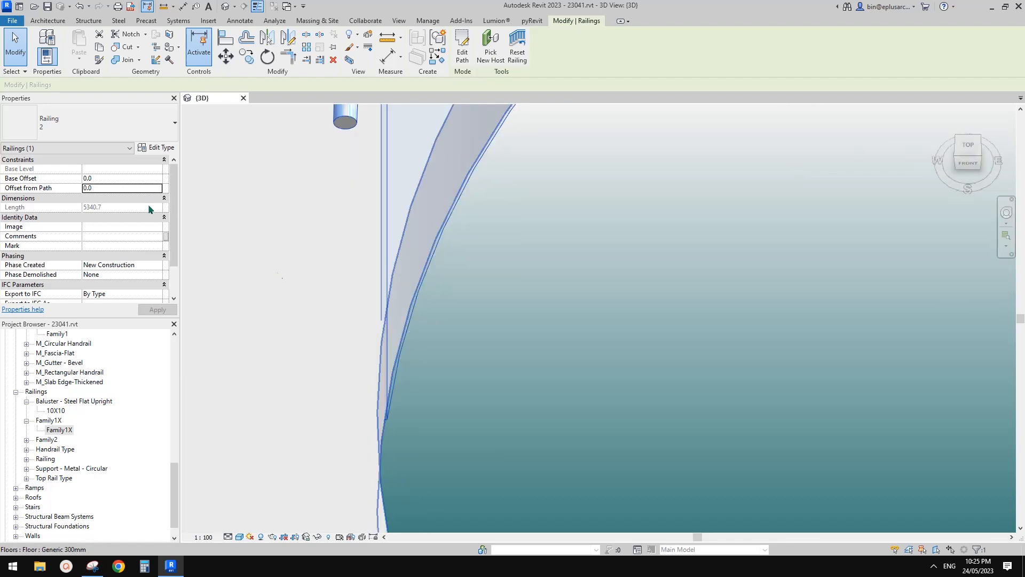
{"action": "left_click", "coordinate": [126, 190]}
{"action": "type", "text": "5"}
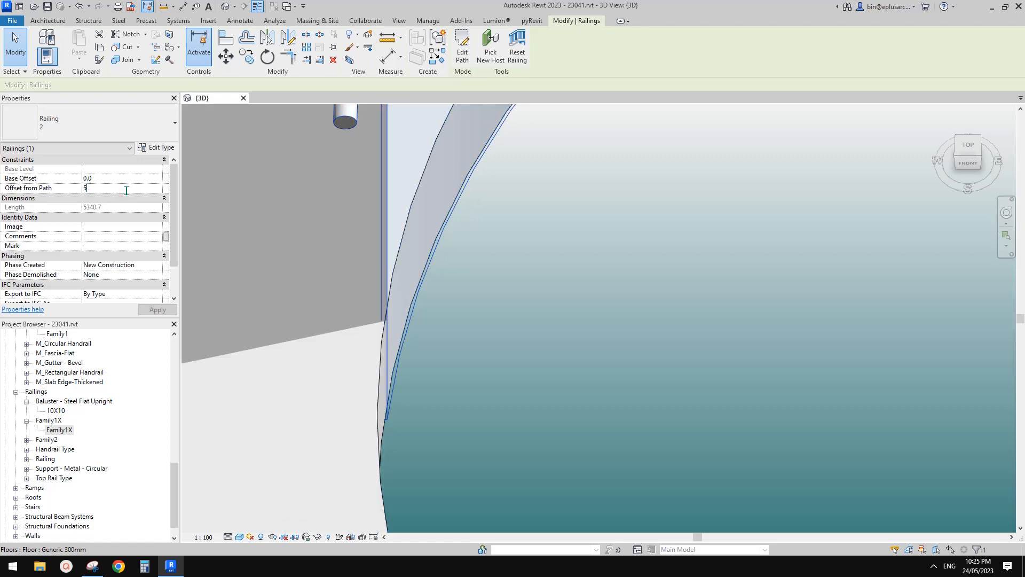
{"action": "type", "text": "5"}
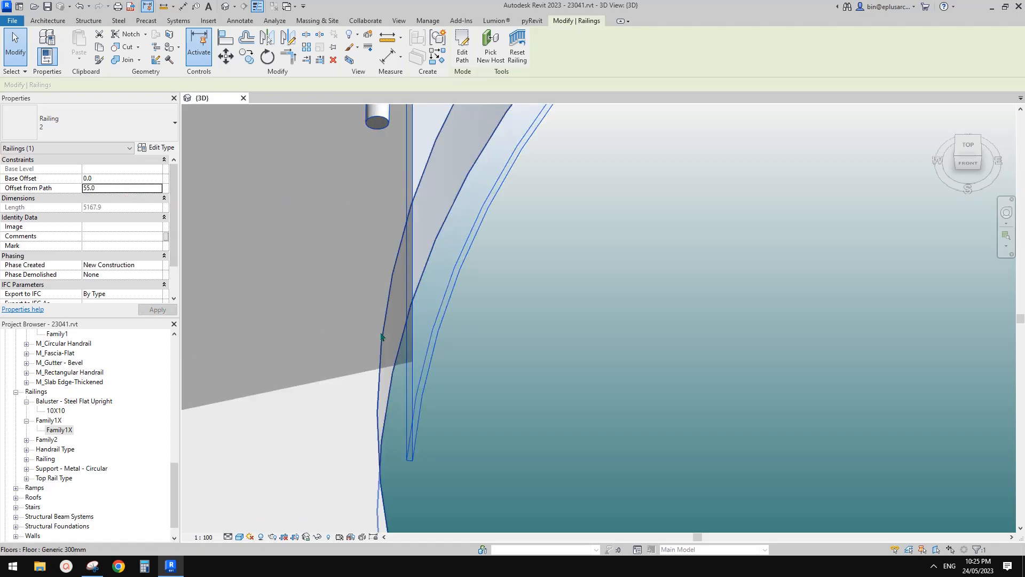
{"action": "left_click", "coordinate": [455, 318]}
Step: Inspect the offset railing from several angles and check how its glass sits against the circular floor opening
{"action": "scroll", "coordinate": [501, 315], "scroll_direction": "down", "scroll_amount": 5}
{"action": "middle_click_drag", "start_coordinate": [544, 267], "coordinate": [530, 284], "text": "shift"}
{"action": "scroll", "coordinate": [531, 283], "scroll_direction": "down", "scroll_amount": 2}
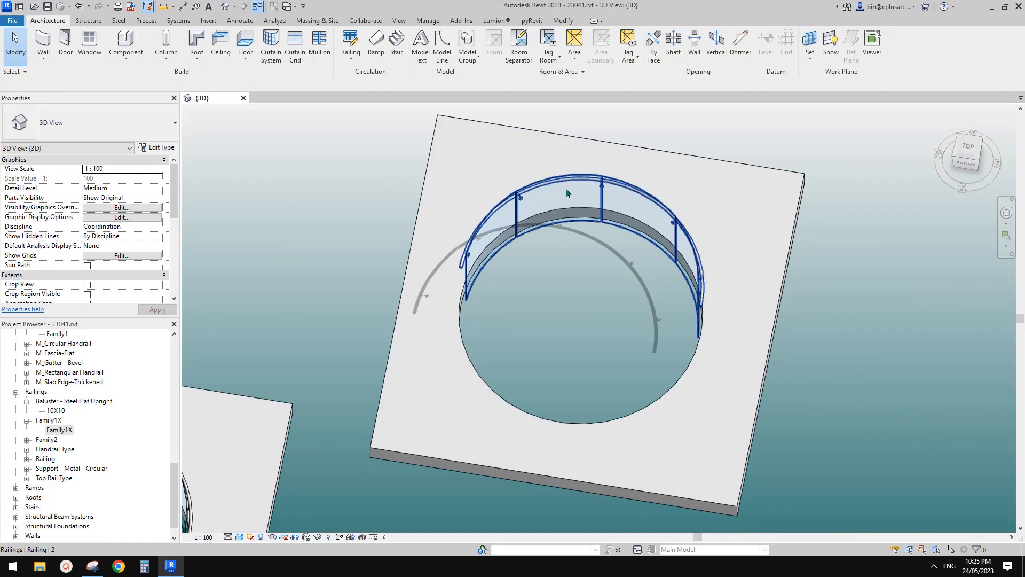
{"action": "left_click", "coordinate": [591, 184]}
{"action": "middle_click_drag", "start_coordinate": [632, 209], "coordinate": [369, 125], "text": "shift"}
{"action": "scroll", "coordinate": [646, 251], "scroll_direction": "up", "scroll_amount": 3}
{"action": "middle_click_drag", "start_coordinate": [643, 245], "coordinate": [890, 285], "text": "shift"}
{"action": "scroll", "coordinate": [796, 279], "scroll_direction": "down", "scroll_amount": 2}
{"action": "middle_click_drag", "start_coordinate": [766, 278], "coordinate": [849, 283], "text": "shift"}
{"action": "scroll", "coordinate": [758, 292], "scroll_direction": "down", "scroll_amount": 2}
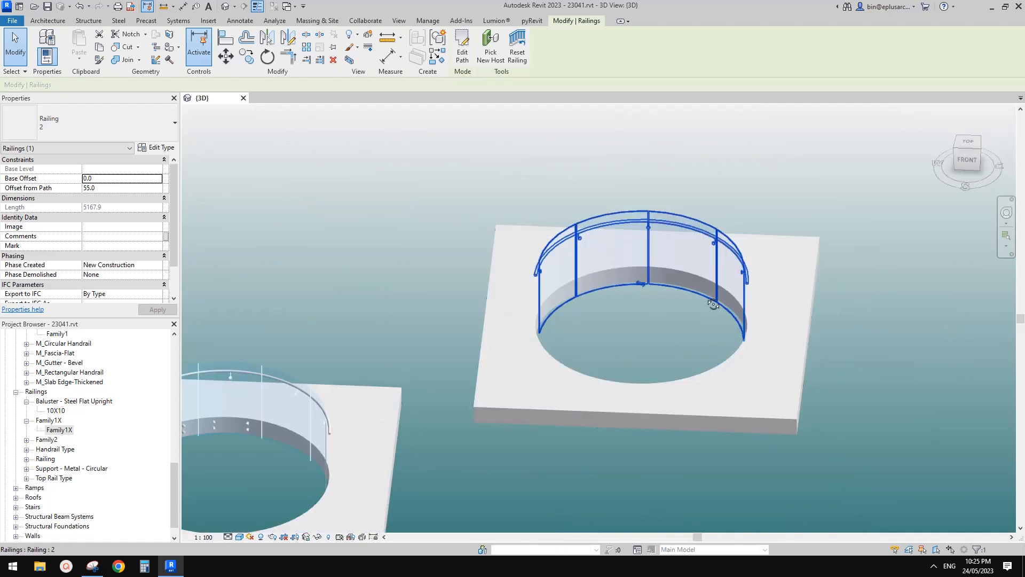
{"action": "middle_click_drag", "start_coordinate": [713, 303], "coordinate": [755, 302], "text": "shift"}
{"action": "scroll", "coordinate": [713, 237], "scroll_direction": "up", "scroll_amount": 3}
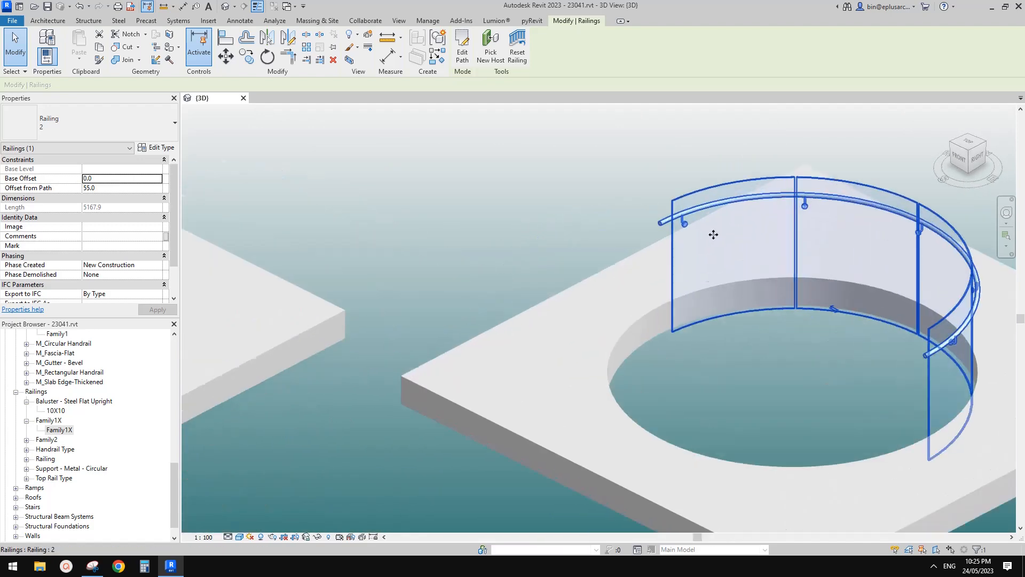
Step: Select the curved handrail on its own and view the Pipe – Wall Mount type properties
{"action": "scroll", "coordinate": [703, 235], "scroll_direction": "up", "scroll_amount": 3}
{"action": "key", "text": "Tab"}
{"action": "left_click", "coordinate": [661, 211]}
{"action": "middle_click_drag", "start_coordinate": [678, 229], "coordinate": [445, 283]}
{"action": "key", "text": "Escape"}
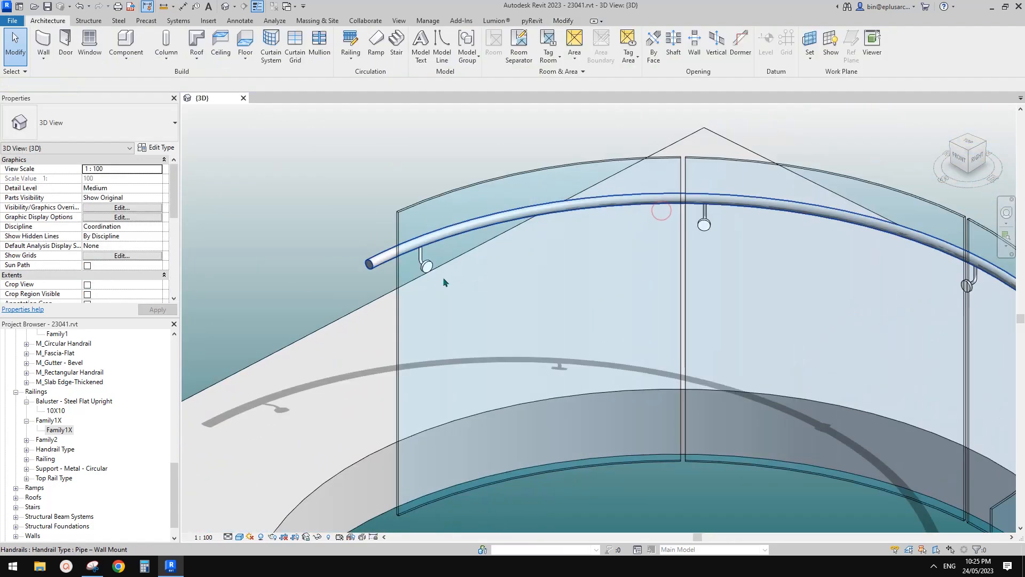
{"action": "key", "text": "Tab"}
{"action": "key", "text": "Tab"}
{"action": "left_click", "coordinate": [380, 262]}
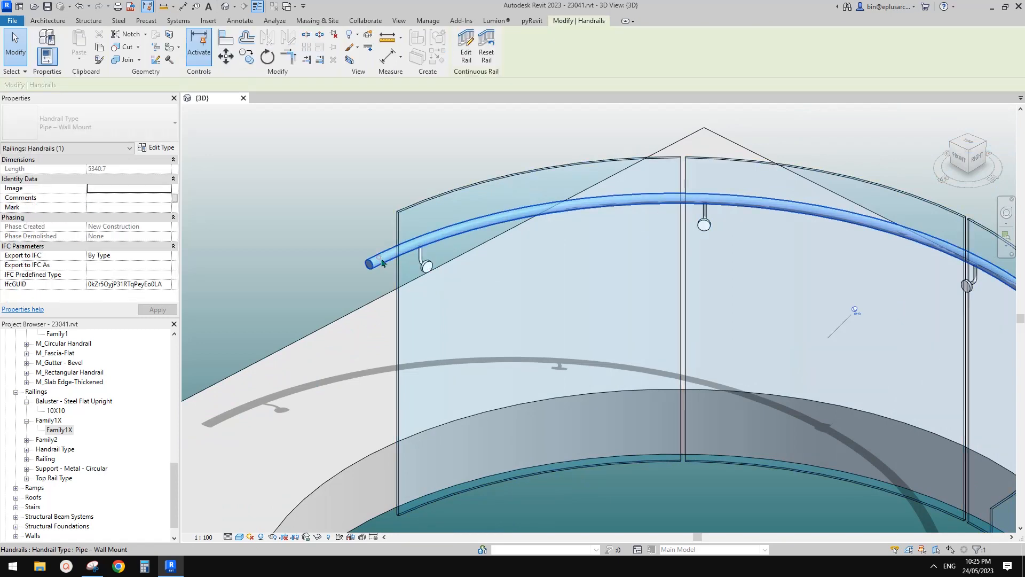
{"action": "left_click", "coordinate": [161, 149]}
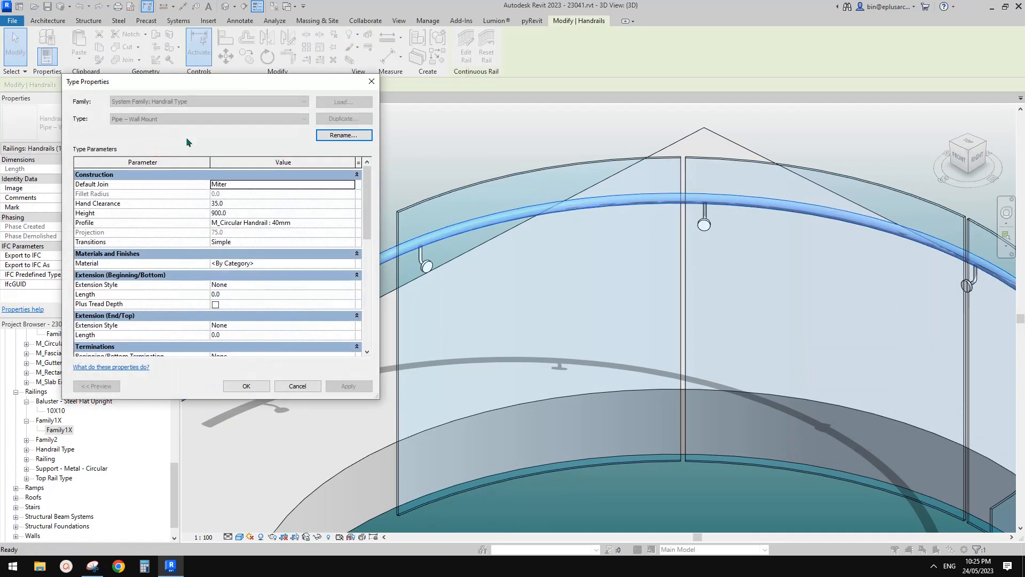
{"action": "left_click_drag", "start_coordinate": [212, 87], "coordinate": [192, 106]}
{"action": "left_click", "coordinate": [351, 101]}
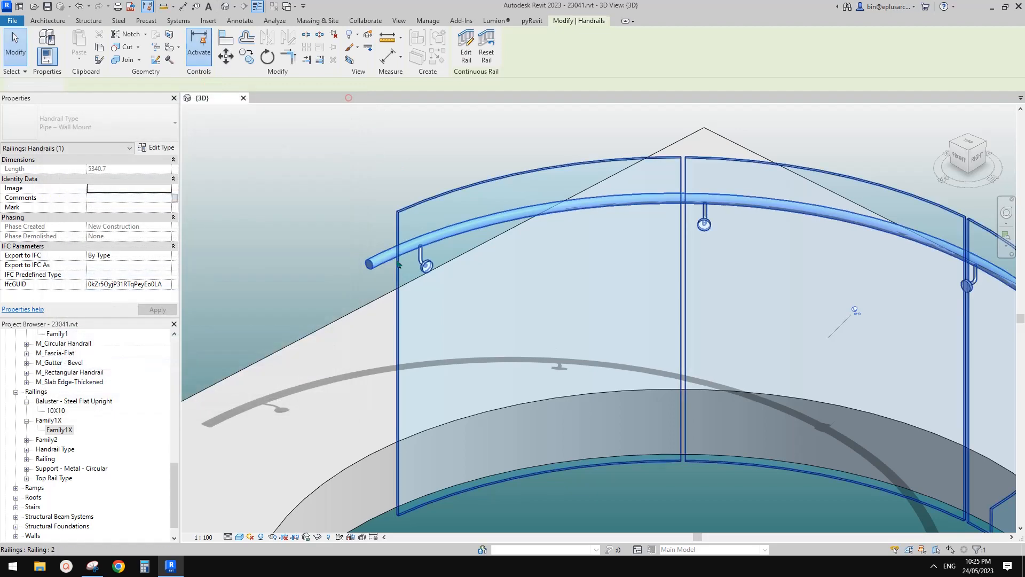
{"action": "key", "text": "Escape"}
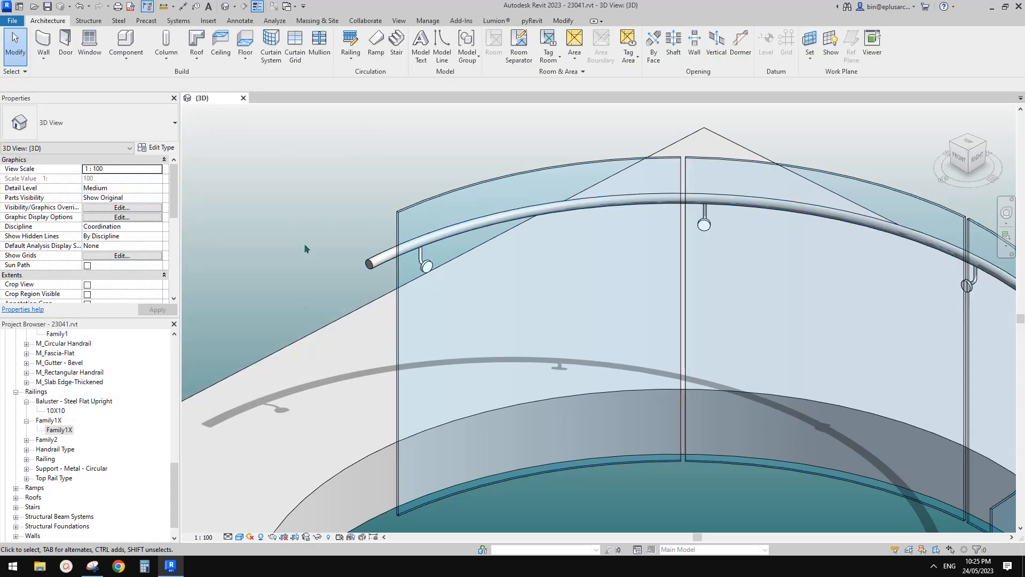
Step: Examine the supports section of the handrail's type properties, including the support family, layout, spacing and justification
{"action": "scroll", "coordinate": [378, 267], "scroll_direction": "down", "scroll_amount": 1}
{"action": "left_click", "coordinate": [376, 266]}
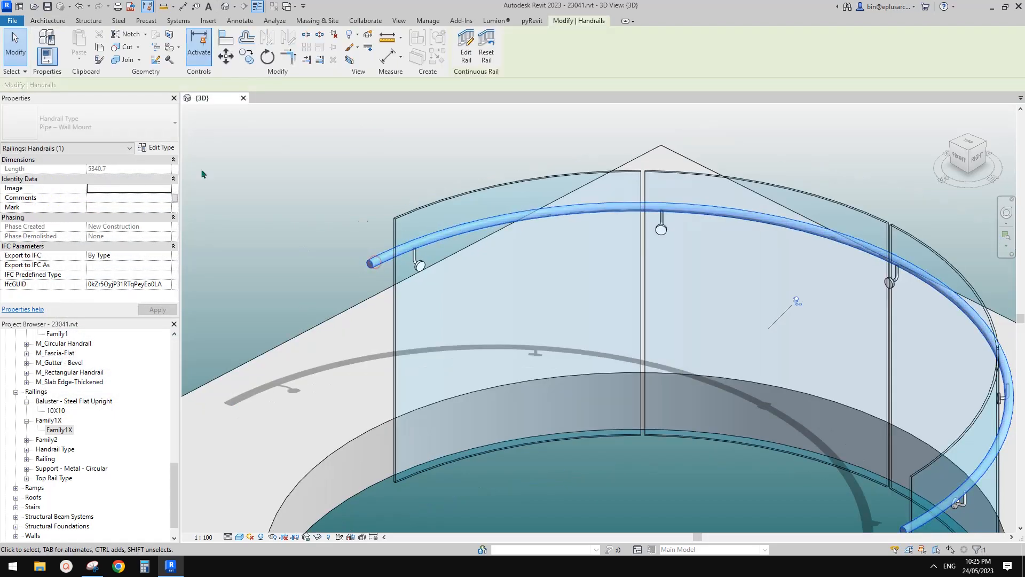
{"action": "left_click", "coordinate": [160, 145]}
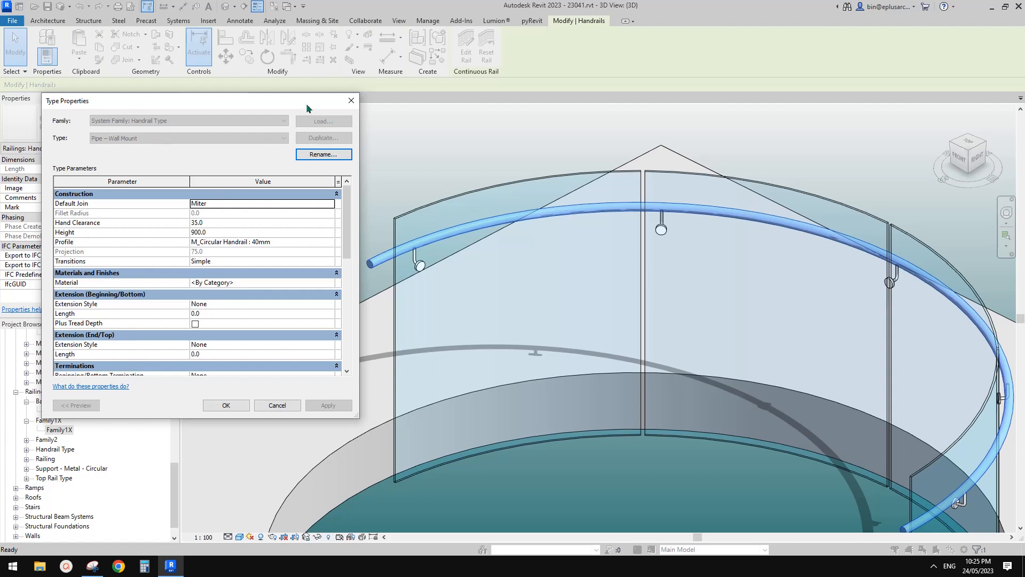
{"action": "left_click_drag", "start_coordinate": [307, 108], "coordinate": [289, 119]}
{"action": "left_click_drag", "start_coordinate": [329, 246], "coordinate": [332, 304]}
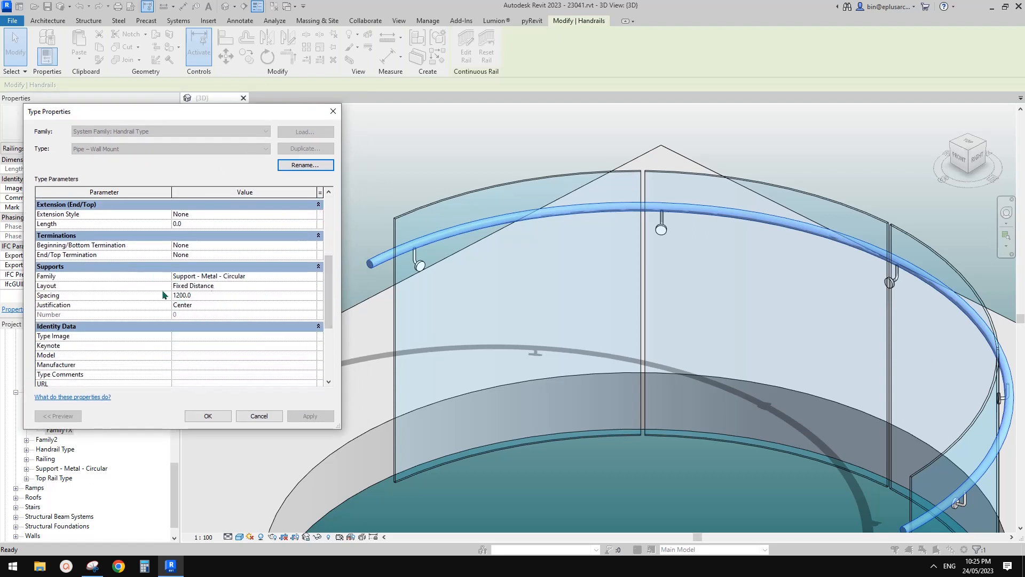
{"action": "left_click", "coordinate": [334, 112]}
{"action": "left_click", "coordinate": [438, 211]}
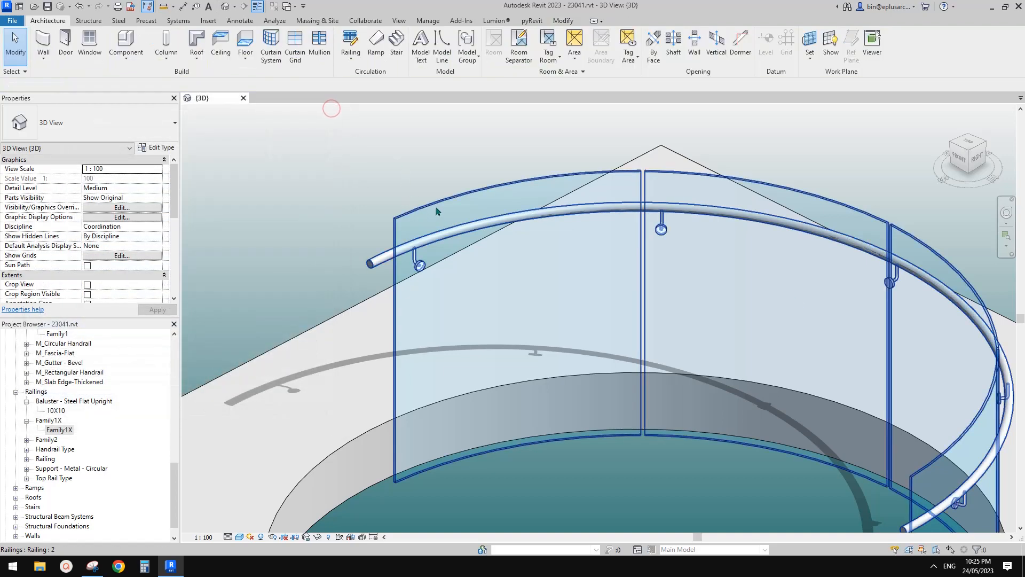
{"action": "left_click", "coordinate": [426, 146]}
Step: Examine the Handrail 1 settings in railing type 2 and the type properties of its Pipe – Wall Mount handrail
{"action": "left_click", "coordinate": [447, 229]}
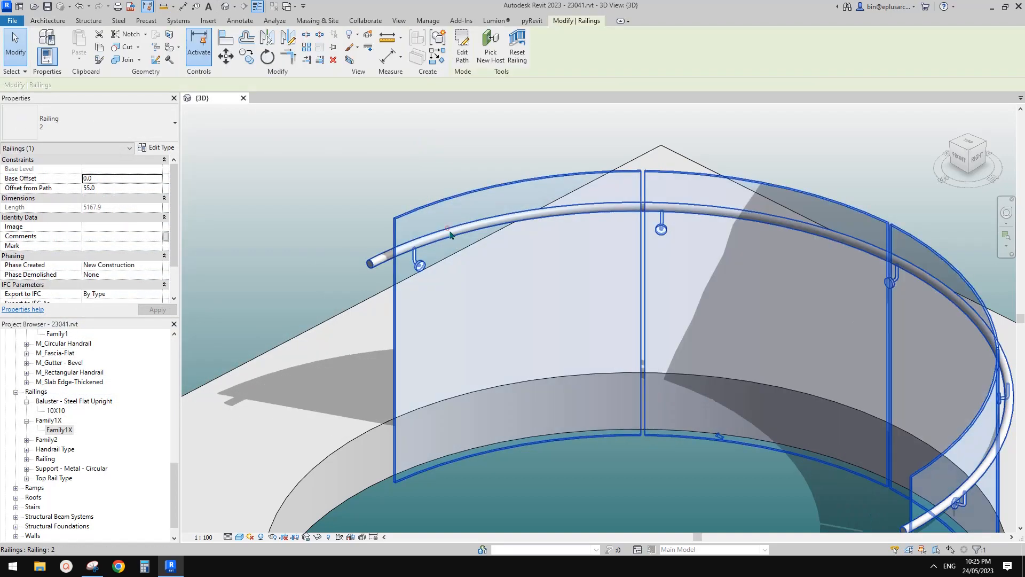
{"action": "left_click", "coordinate": [422, 219]}
{"action": "left_click", "coordinate": [161, 149]}
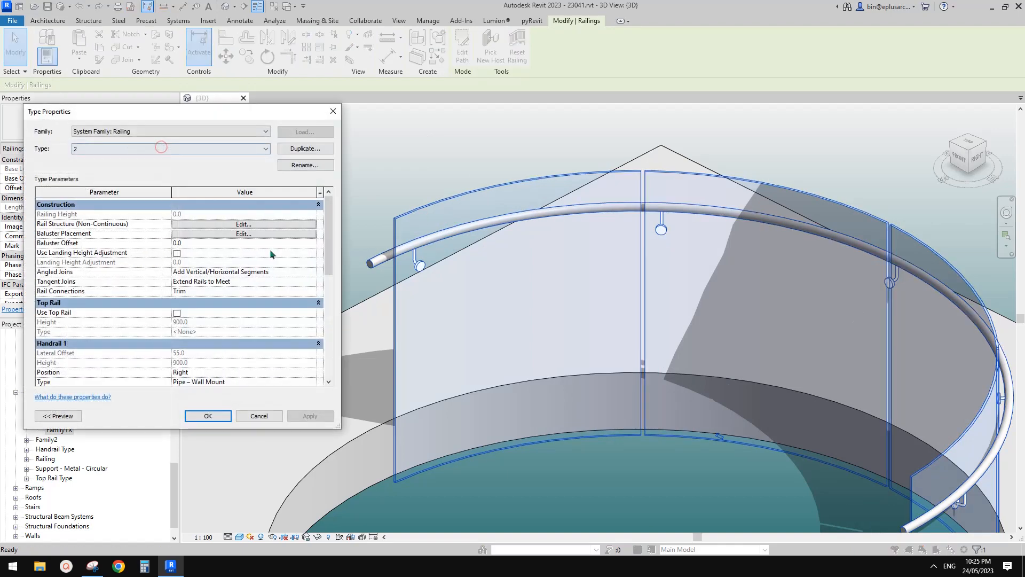
{"action": "left_click_drag", "start_coordinate": [329, 242], "coordinate": [333, 300]}
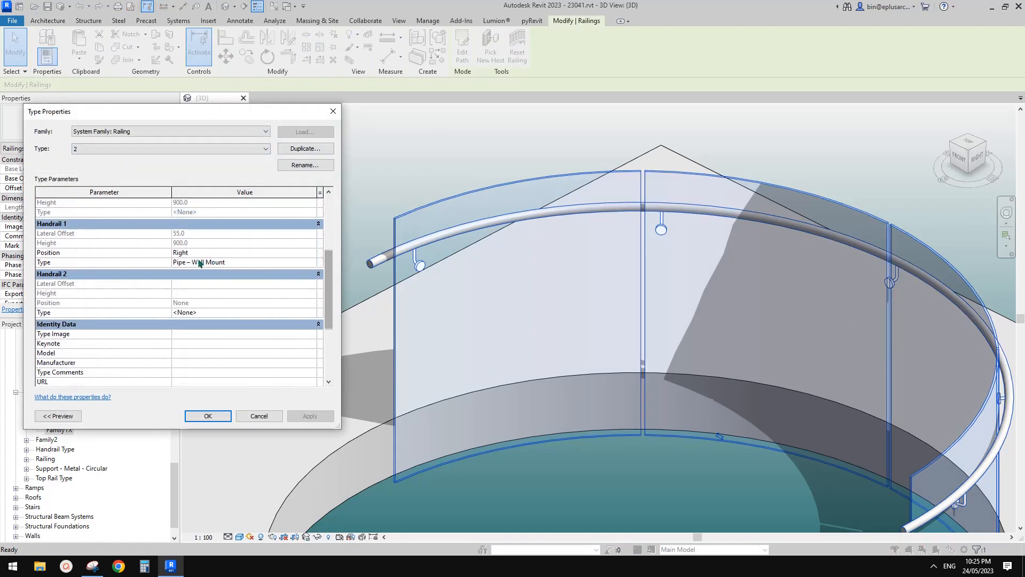
{"action": "left_click", "coordinate": [312, 262]}
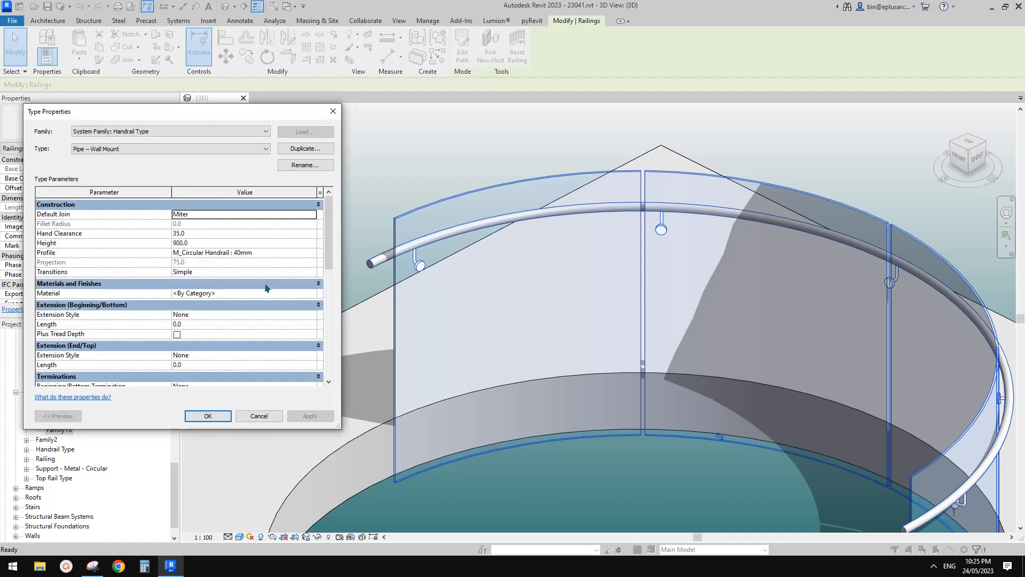
{"action": "left_click_drag", "start_coordinate": [331, 247], "coordinate": [334, 268]}
{"action": "left_click", "coordinate": [332, 116]}
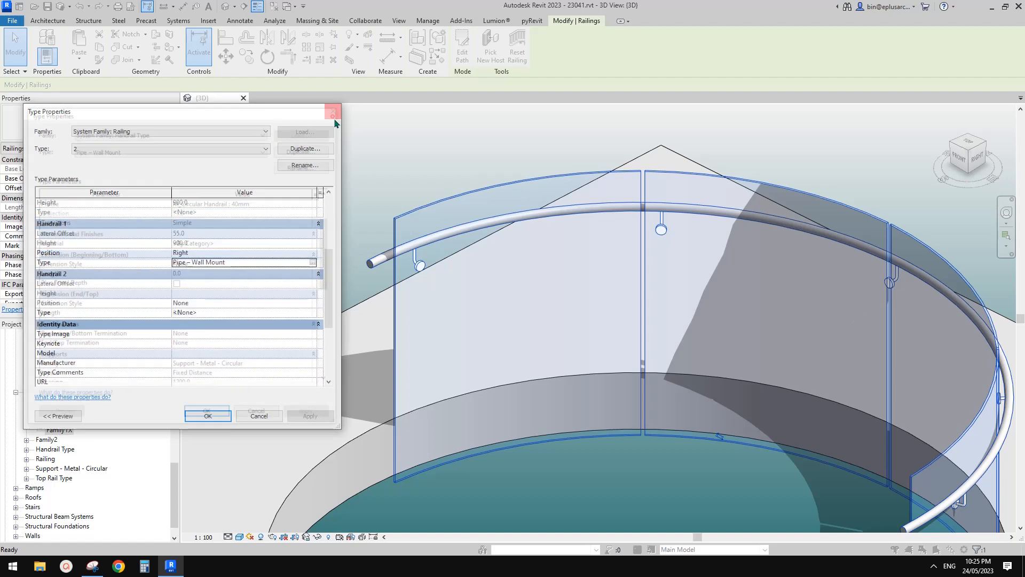
{"action": "left_click", "coordinate": [410, 145]}
{"action": "key", "text": "Escape"}
{"action": "key", "text": "Escape"}
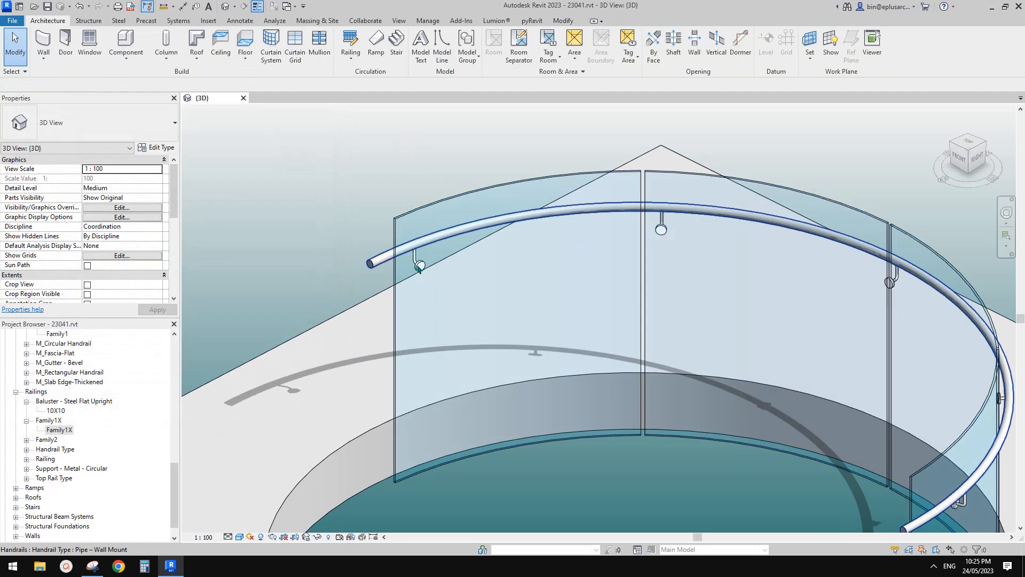
Step: Unpin the first two handrail supports and slide each along the rail, placing the second clear of the glass joint
{"action": "left_click", "coordinate": [419, 268]}
{"action": "left_click", "coordinate": [449, 230]}
{"action": "left_click_drag", "start_coordinate": [420, 265], "coordinate": [503, 242]}
{"action": "left_click", "coordinate": [661, 230]}
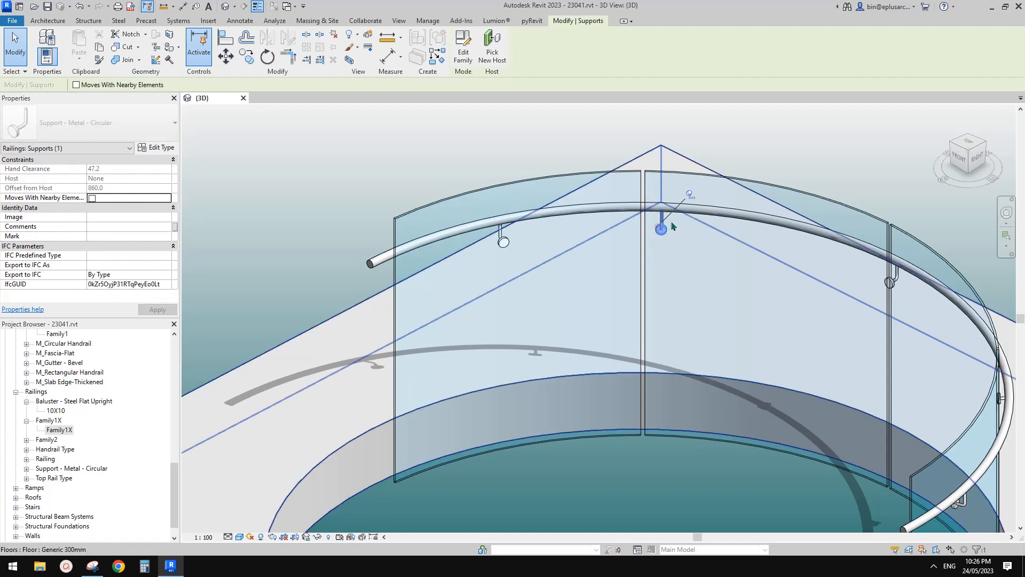
{"action": "left_click_drag", "start_coordinate": [660, 231], "coordinate": [747, 241]}
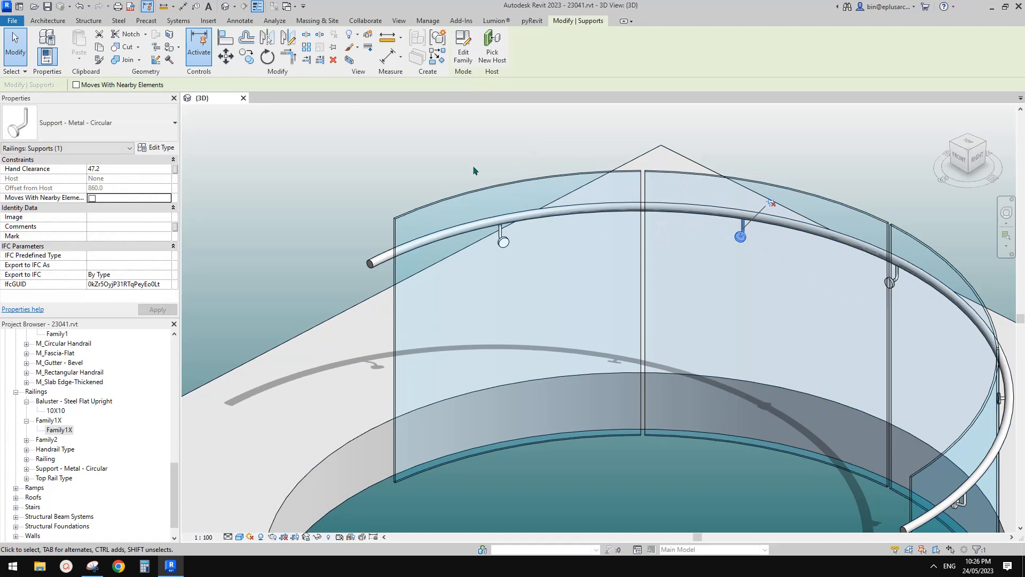
Step: Review the moved supports and compare the railing with the neighbouring one on the other floor slab
{"action": "scroll", "coordinate": [472, 172], "scroll_direction": "down", "scroll_amount": 3}
{"action": "middle_click_drag", "start_coordinate": [490, 215], "coordinate": [511, 323]}
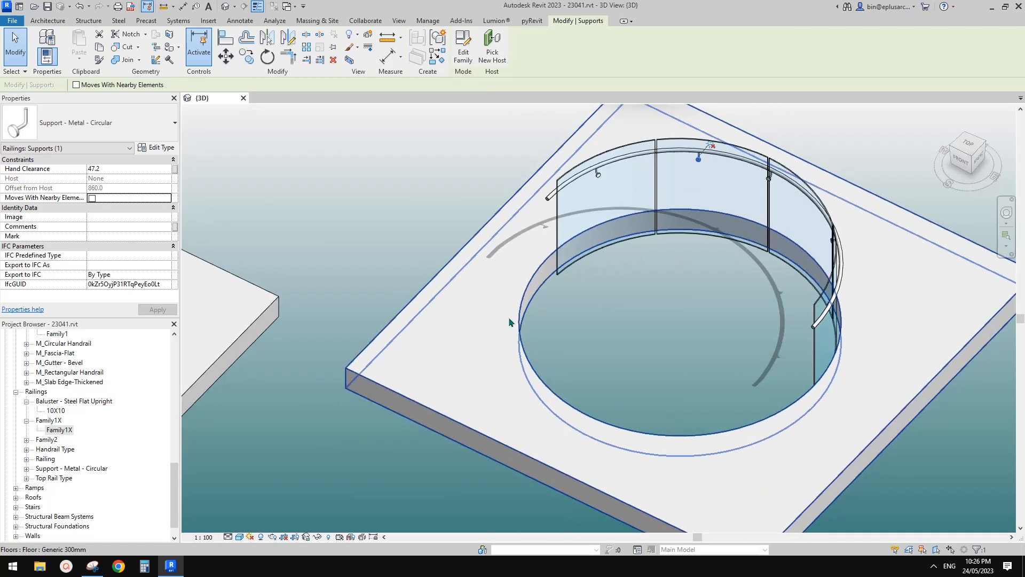
{"action": "scroll", "coordinate": [451, 330], "scroll_direction": "down", "scroll_amount": 2}
{"action": "middle_click_drag", "start_coordinate": [452, 330], "coordinate": [607, 318]}
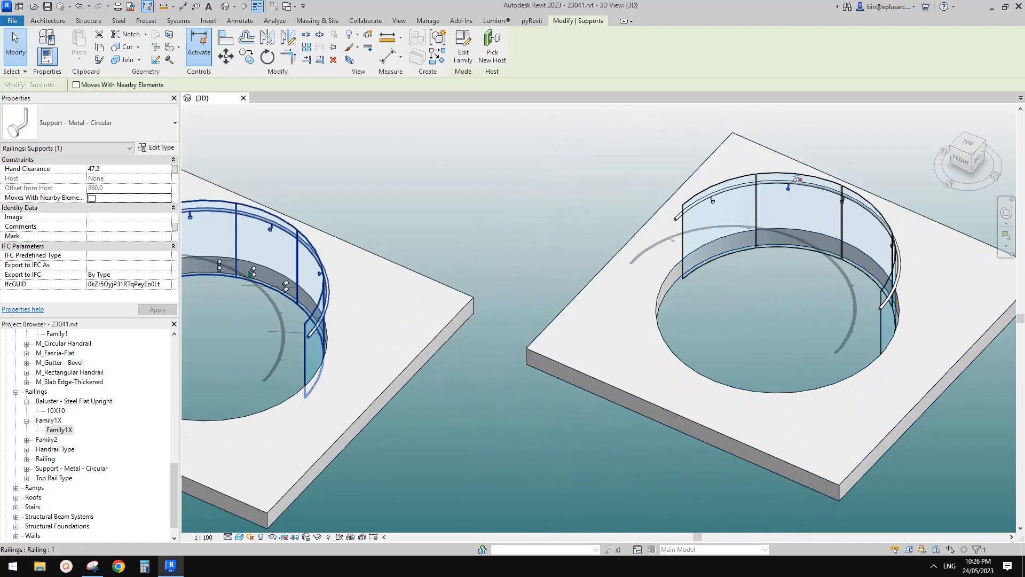
{"action": "scroll", "coordinate": [260, 267], "scroll_direction": "up", "scroll_amount": 4}
{"action": "scroll", "coordinate": [279, 267], "scroll_direction": "down", "scroll_amount": 4}
{"action": "middle_click_drag", "start_coordinate": [476, 280], "coordinate": [477, 251], "text": "shift"}
{"action": "scroll", "coordinate": [674, 241], "scroll_direction": "down", "scroll_amount": 2}
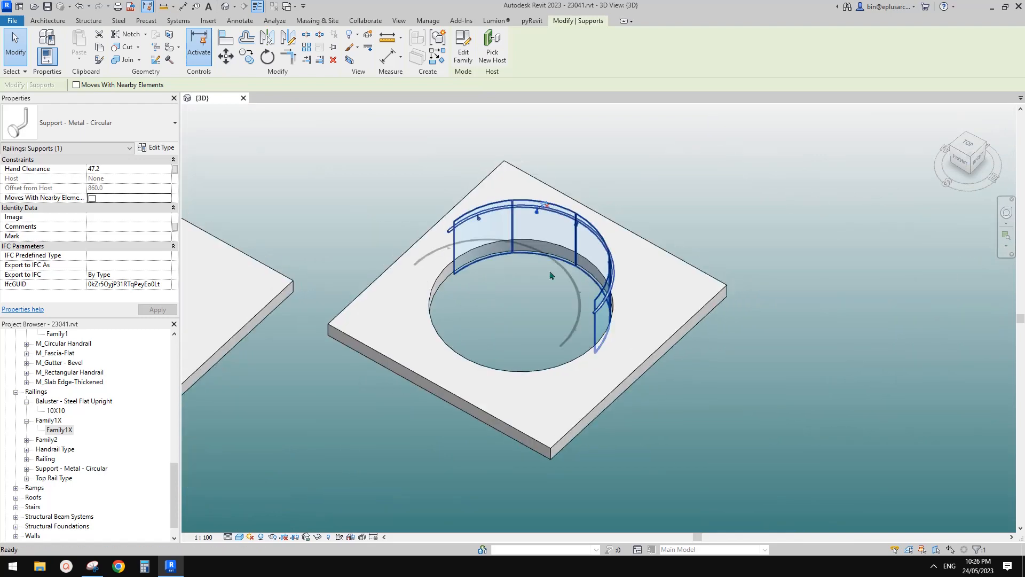
Step: Copy the floor slab with the circular opening to the empty area beside the original
{"action": "left_click", "coordinate": [550, 275]}
{"action": "scroll", "coordinate": [616, 270], "scroll_direction": "up", "scroll_amount": 1}
{"action": "middle_click_drag", "start_coordinate": [615, 269], "coordinate": [543, 280]}
{"action": "left_click", "coordinate": [586, 273]}
{"action": "left_click", "coordinate": [595, 272]}
{"action": "scroll", "coordinate": [595, 273], "scroll_direction": "down", "scroll_amount": 2}
{"action": "key", "text": "c"}
{"action": "key", "text": "o"}
{"action": "left_click", "coordinate": [548, 292]}
{"action": "left_click", "coordinate": [763, 315]}
{"action": "scroll", "coordinate": [582, 283], "scroll_direction": "up", "scroll_amount": 1}
{"action": "key", "text": "Escape"}
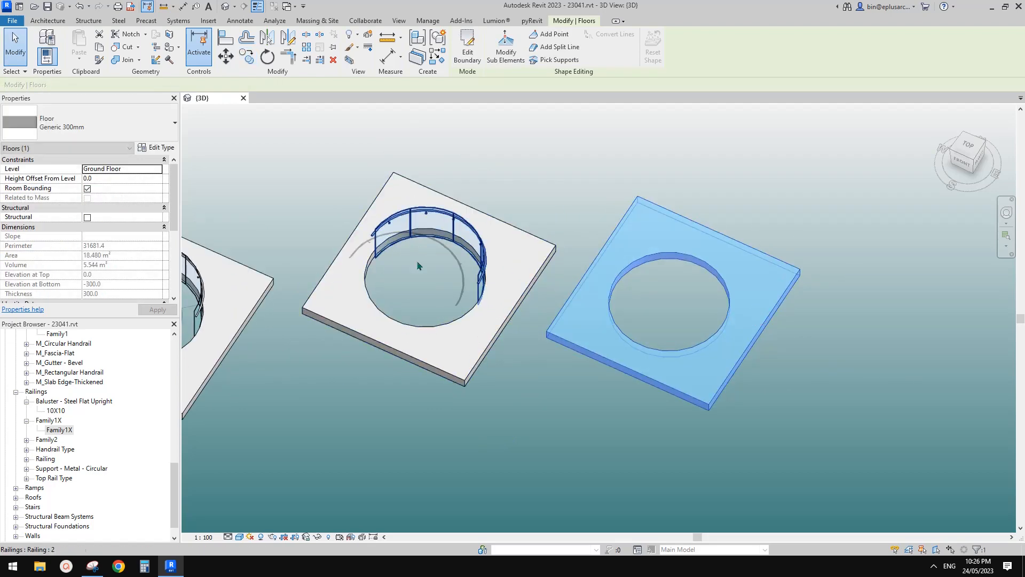
Step: Edit the copied floor's boundary, set the circular opening's radius to 1000, and finish the sketch
{"action": "scroll", "coordinate": [465, 268], "scroll_direction": "up", "scroll_amount": 1}
{"action": "key", "text": "Escape"}
{"action": "left_click", "coordinate": [720, 236]}
{"action": "double_click", "coordinate": [720, 236]}
{"action": "scroll", "coordinate": [718, 246], "scroll_direction": "up", "scroll_amount": 2}
{"action": "left_click", "coordinate": [717, 250]}
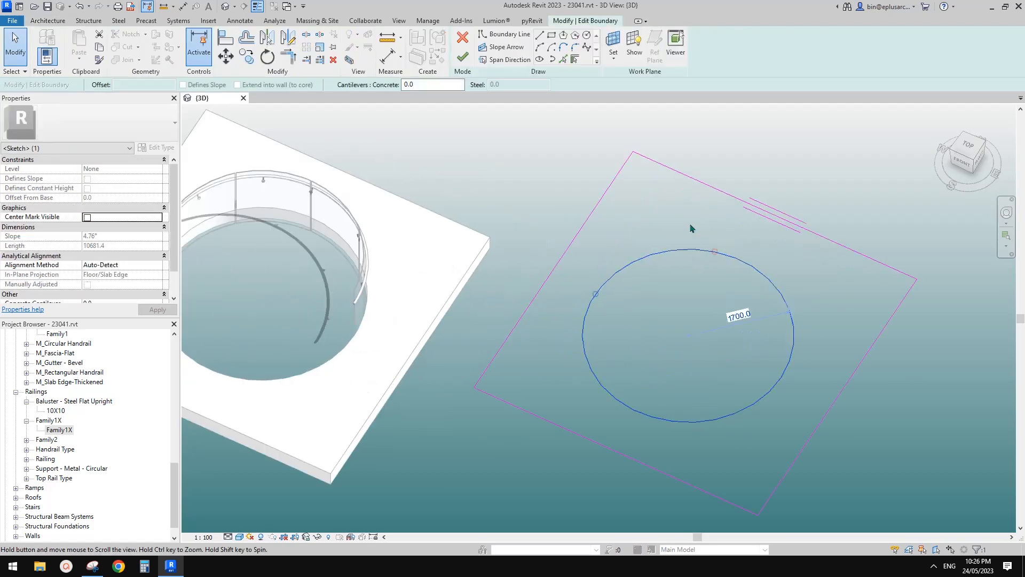
{"action": "left_click", "coordinate": [734, 313]}
{"action": "middle_click_drag", "start_coordinate": [713, 236], "coordinate": [717, 247]}
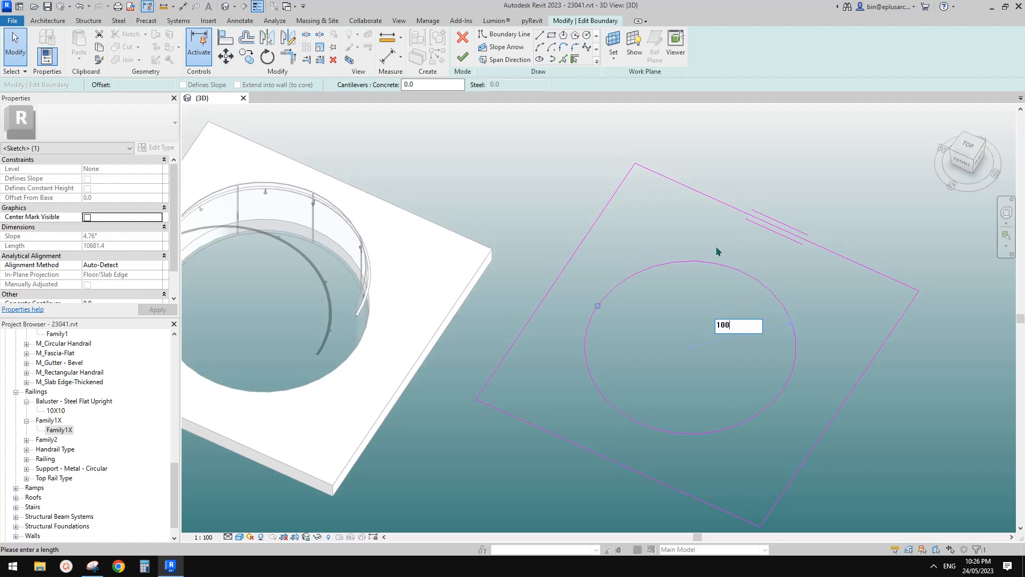
{"action": "key", "text": "Return"}
{"action": "left_click", "coordinate": [646, 280]}
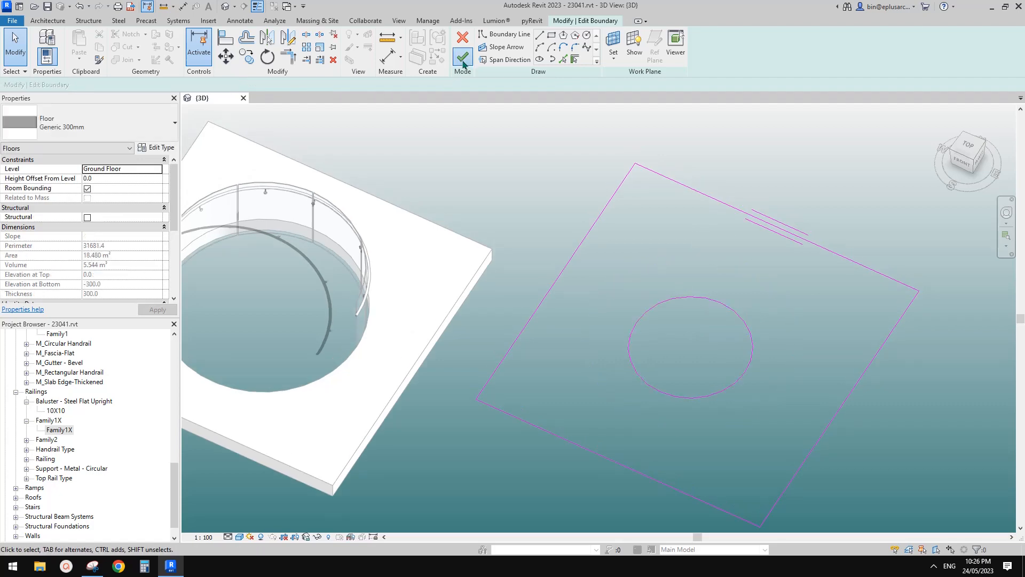
{"action": "left_click", "coordinate": [463, 65]}
Step: Create another railing of type 2 by picking the rear half of the smaller opening's edge as its path
{"action": "left_click", "coordinate": [381, 204]}
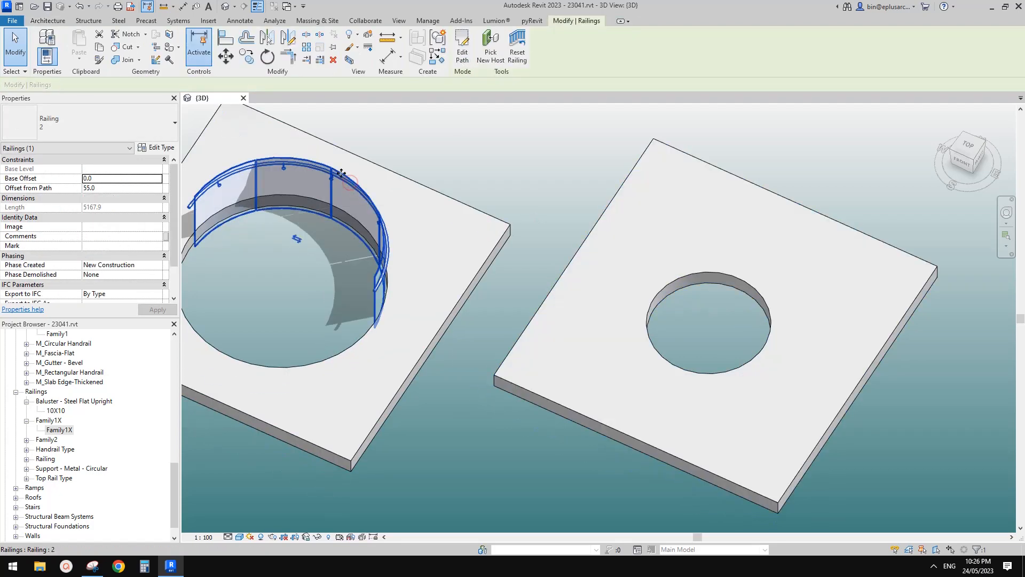
{"action": "double_click", "coordinate": [380, 187]}
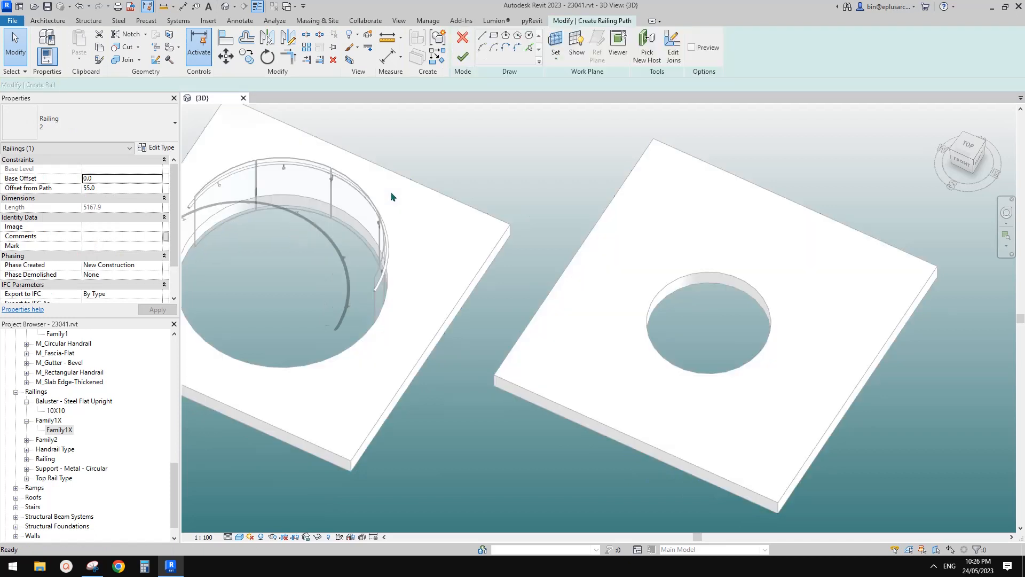
{"action": "left_click", "coordinate": [530, 49]}
{"action": "left_click", "coordinate": [711, 270]}
{"action": "middle_click_drag", "start_coordinate": [724, 272], "coordinate": [618, 242]}
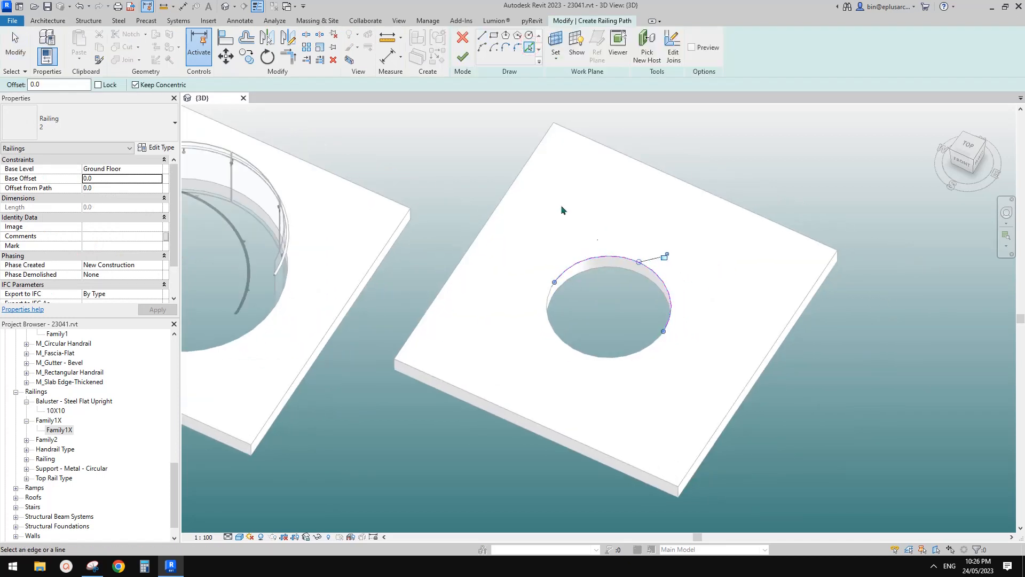
{"action": "scroll", "coordinate": [561, 210], "scroll_direction": "up", "scroll_amount": 3}
{"action": "left_click", "coordinate": [463, 57]}
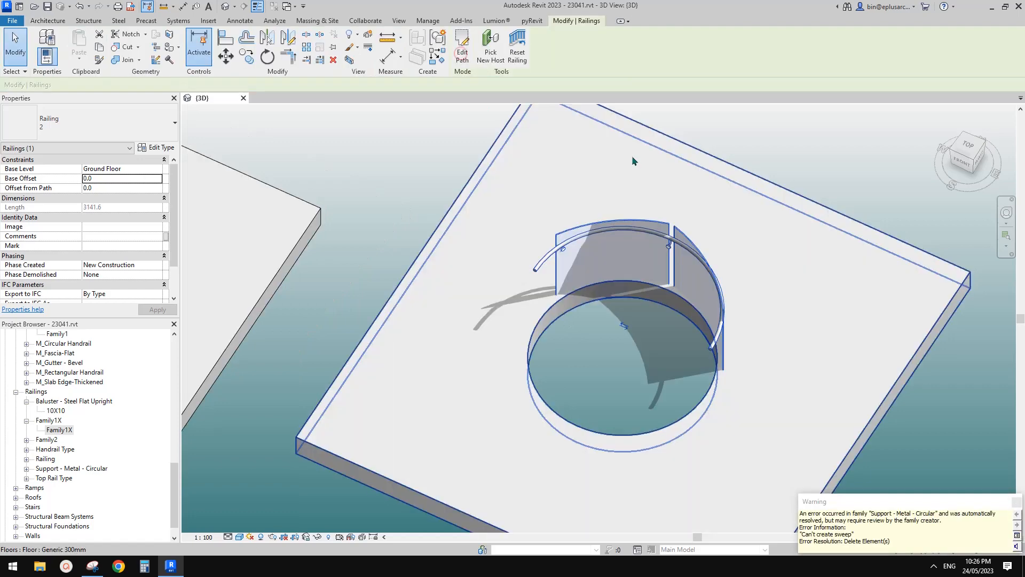
Step: Examine the new railing on the smaller opening and compare its panels and joints with the railing on the larger opening
{"action": "middle_click_drag", "start_coordinate": [632, 161], "coordinate": [607, 211], "text": "shift"}
{"action": "key", "text": "Escape"}
{"action": "left_click", "coordinate": [596, 190]}
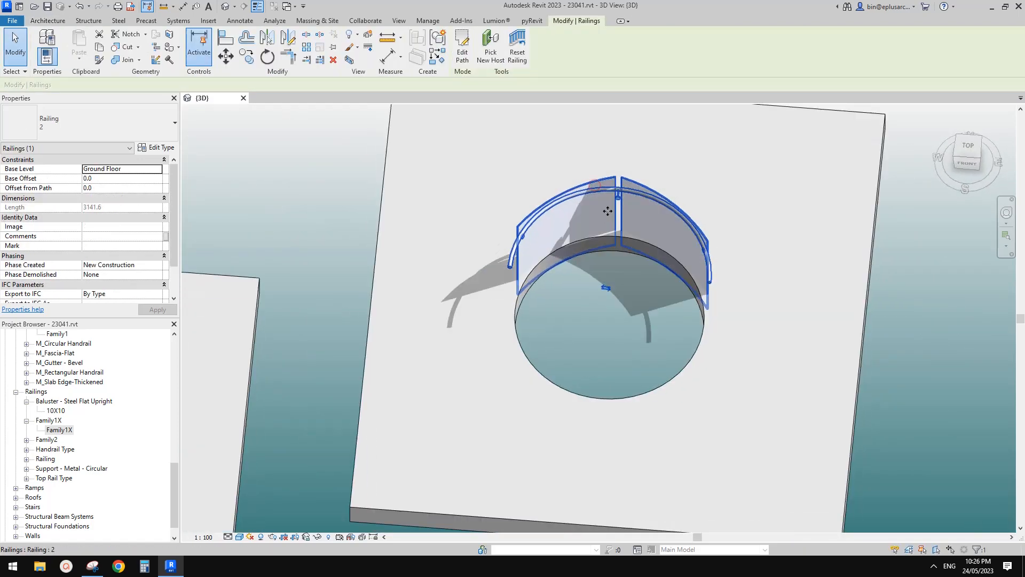
{"action": "scroll", "coordinate": [635, 192], "scroll_direction": "down", "scroll_amount": 3}
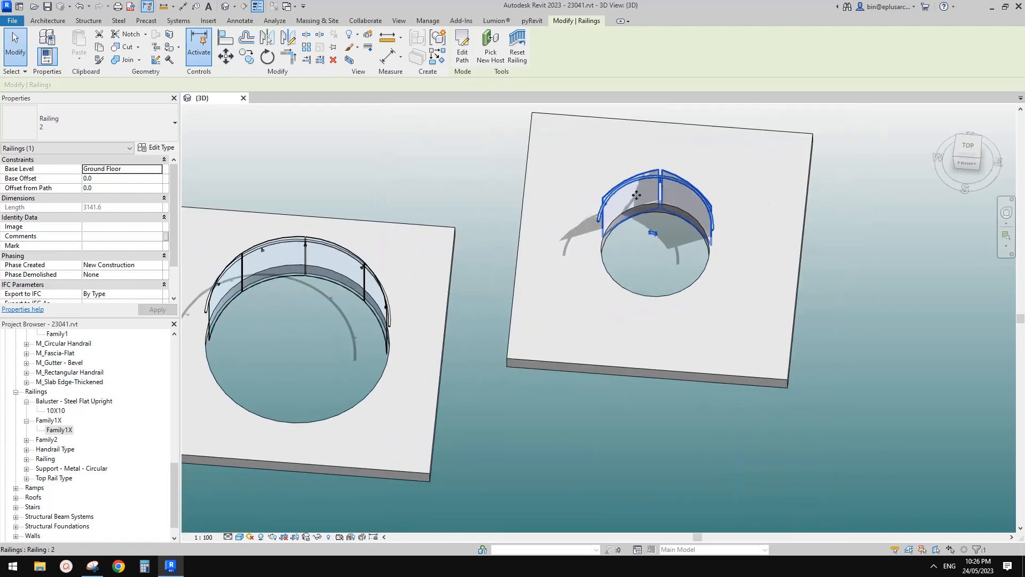
{"action": "middle_click_drag", "start_coordinate": [636, 195], "coordinate": [542, 235], "text": "shift"}
{"action": "key", "text": "Escape"}
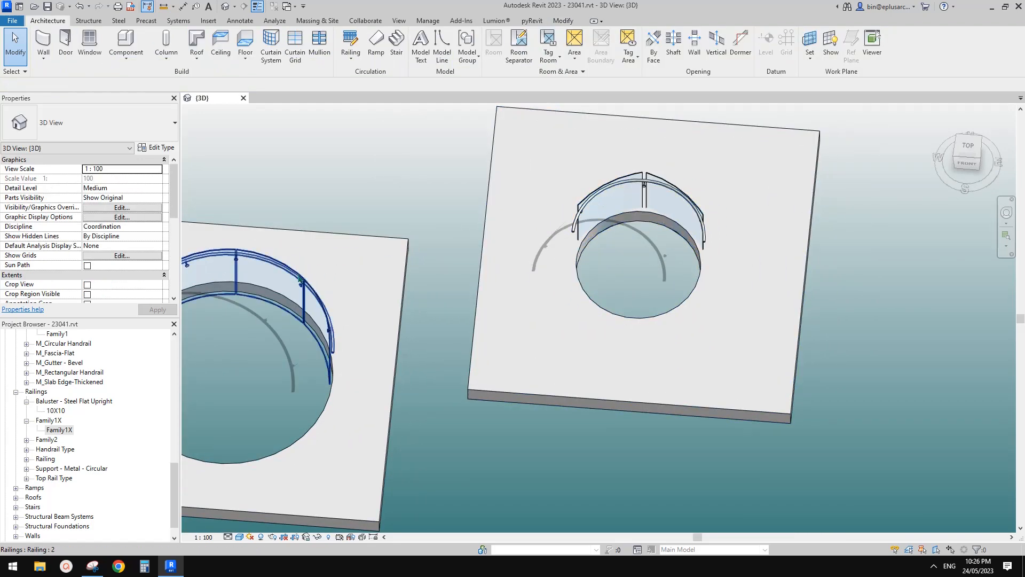
{"action": "middle_click_drag", "start_coordinate": [610, 200], "coordinate": [602, 216]}
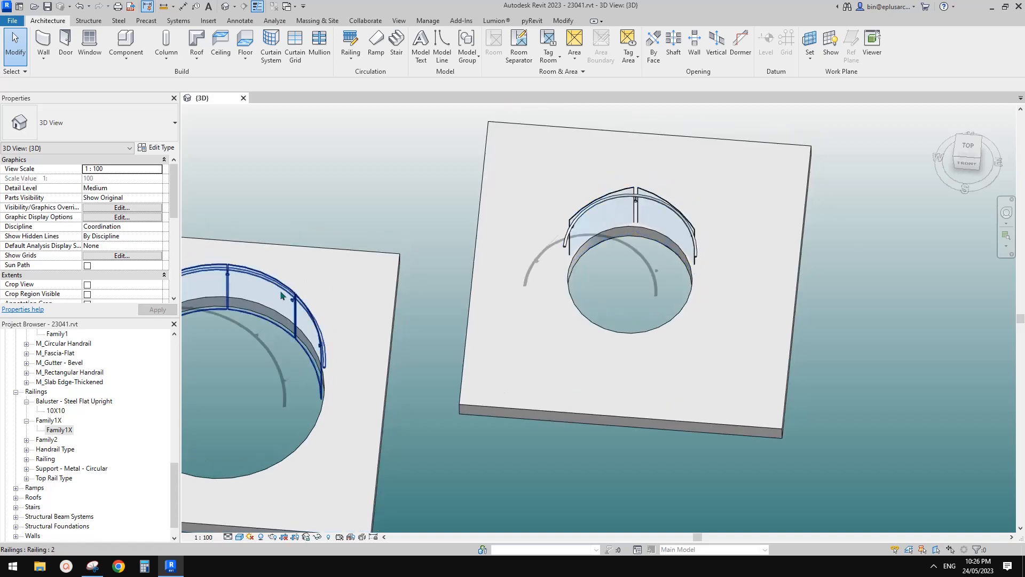
{"action": "middle_click_drag", "start_coordinate": [417, 239], "coordinate": [414, 239]}
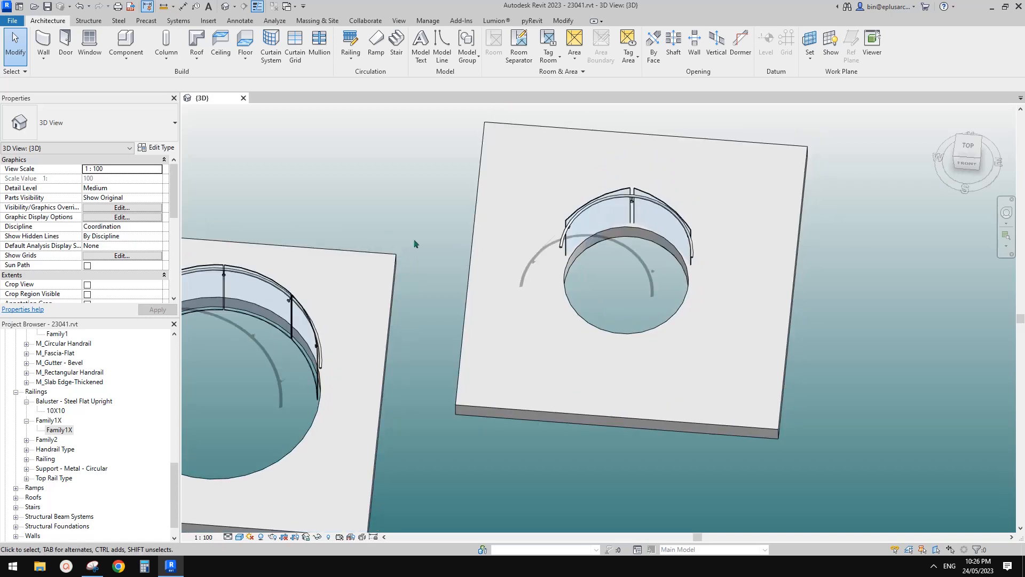
Step: Duplicate the Family1X baluster type as Family1X 2 and set its R parameter to 1000
{"action": "right_click", "coordinate": [57, 434]}
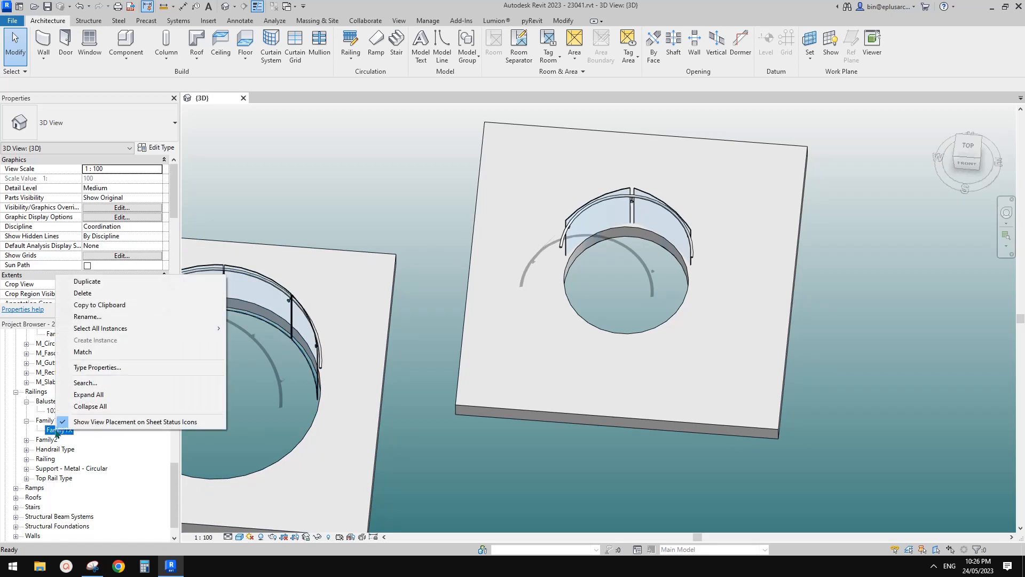
{"action": "left_click", "coordinate": [120, 285]}
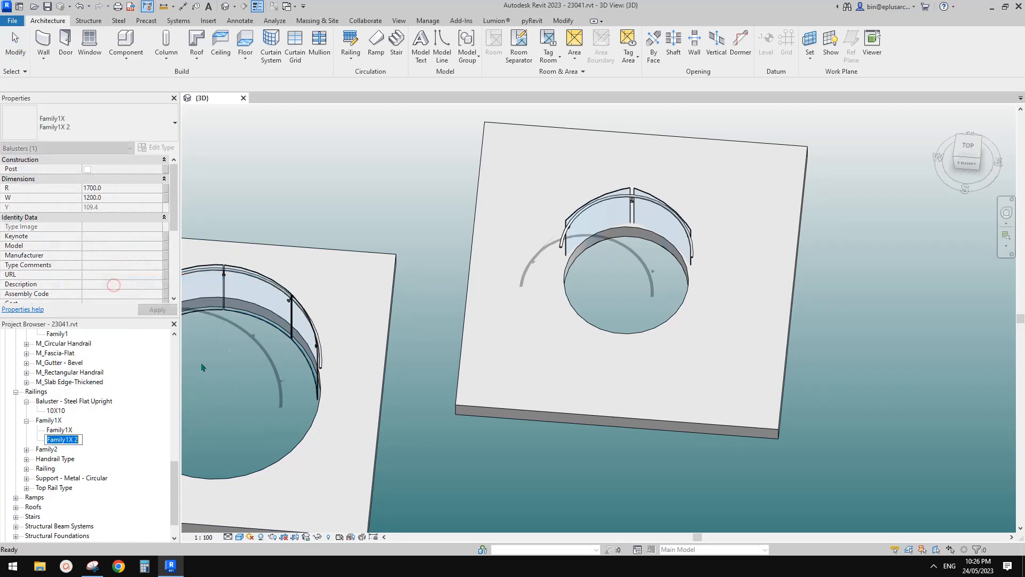
{"action": "double_click", "coordinate": [62, 441]}
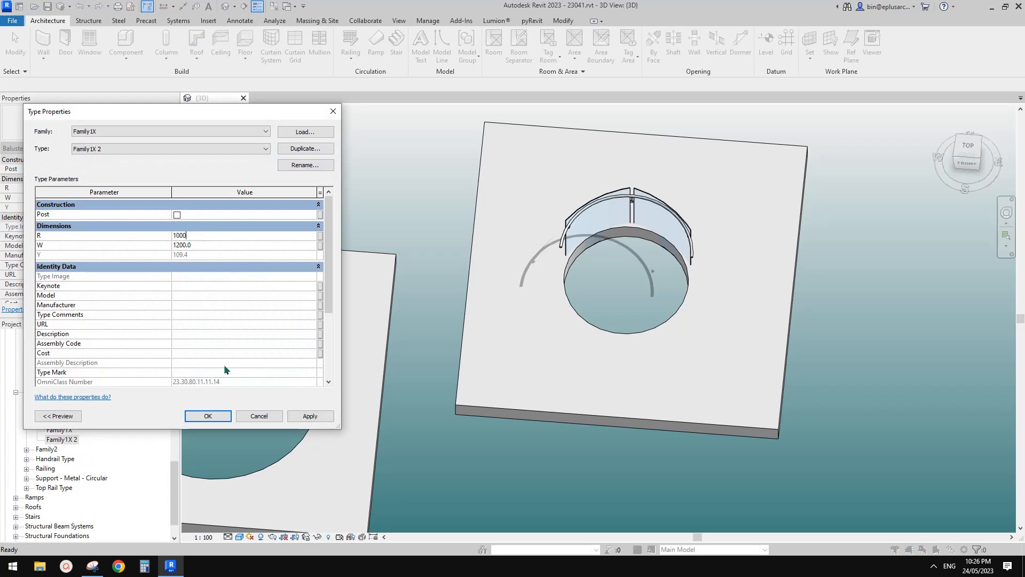
{"action": "left_click", "coordinate": [208, 416]}
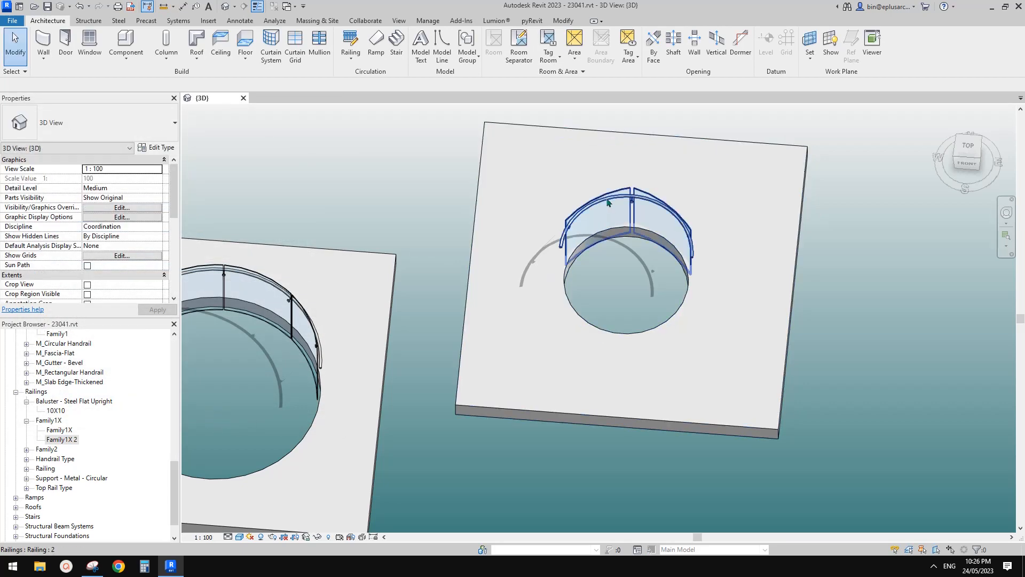
Step: Duplicate the type of the railing on the smaller opening as a new railing type named 3
{"action": "left_click", "coordinate": [641, 211]}
{"action": "left_click", "coordinate": [156, 147]}
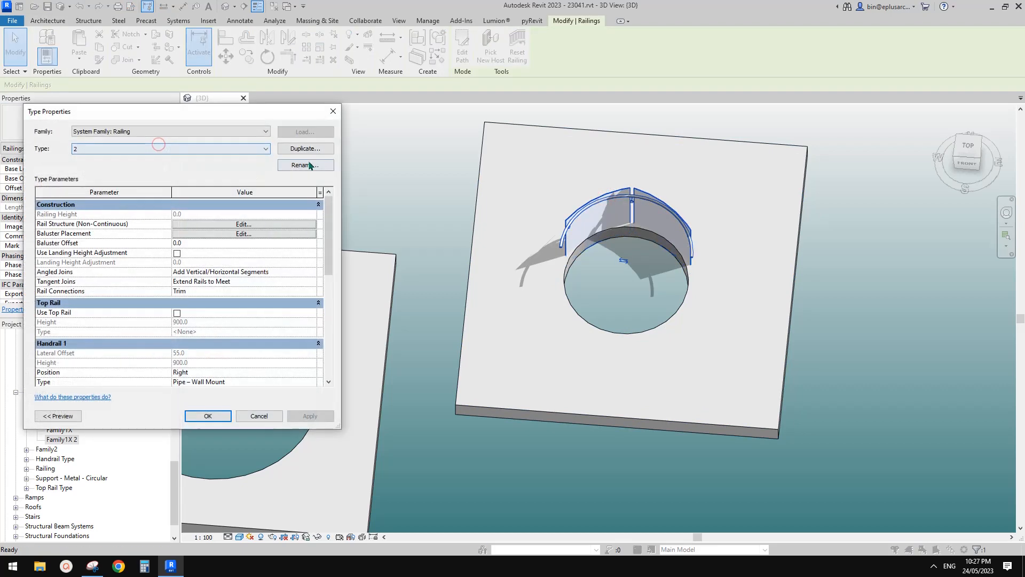
{"action": "left_click", "coordinate": [314, 148]}
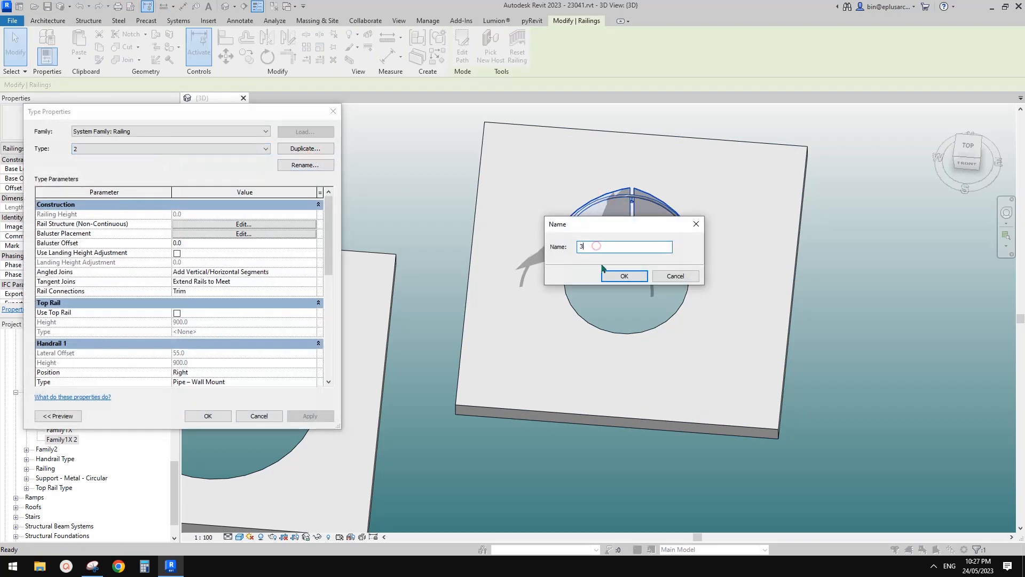
{"action": "left_click", "coordinate": [621, 276]}
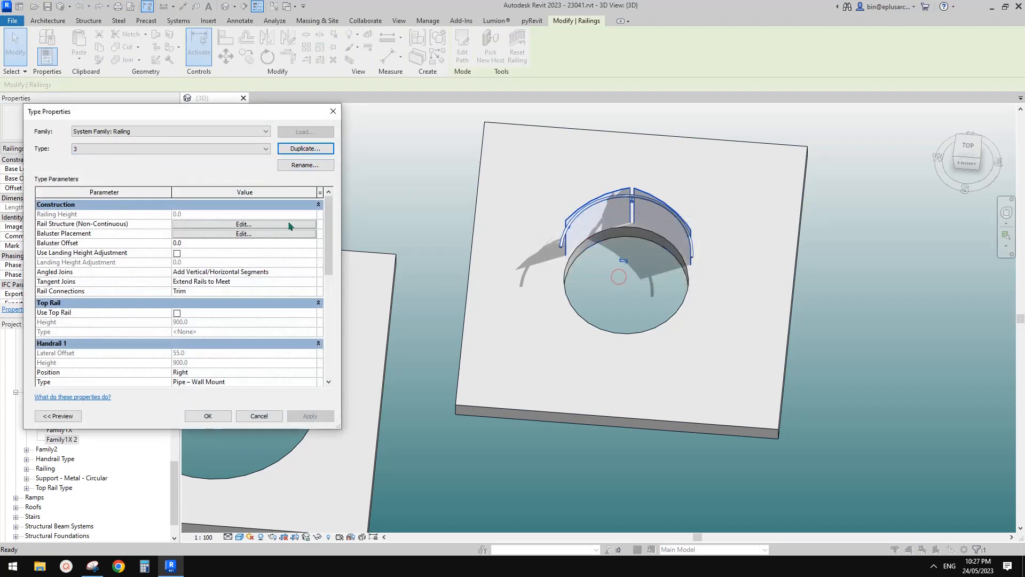
Step: Assign Family1X : Family1X 2 as the regular baluster in the baluster placement of railing type 3
{"action": "left_click", "coordinate": [235, 235]}
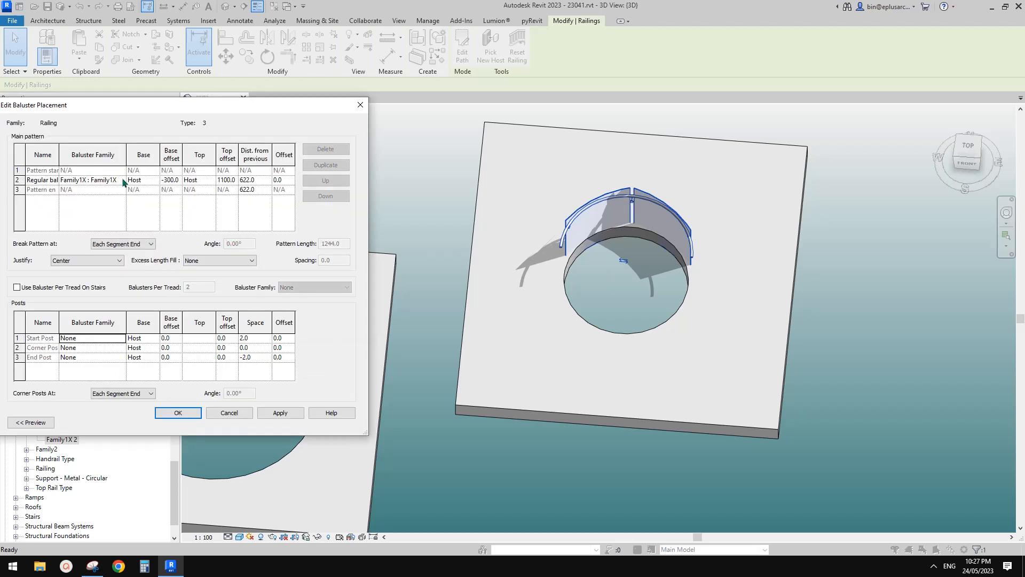
{"action": "left_click", "coordinate": [121, 181]}
{"action": "left_click", "coordinate": [106, 213]}
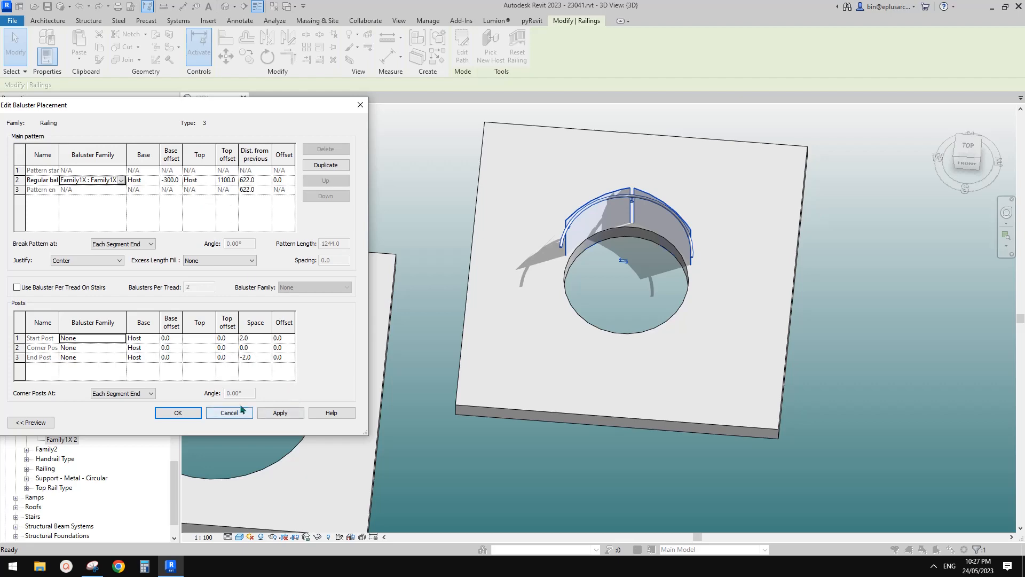
{"action": "left_click", "coordinate": [179, 414]}
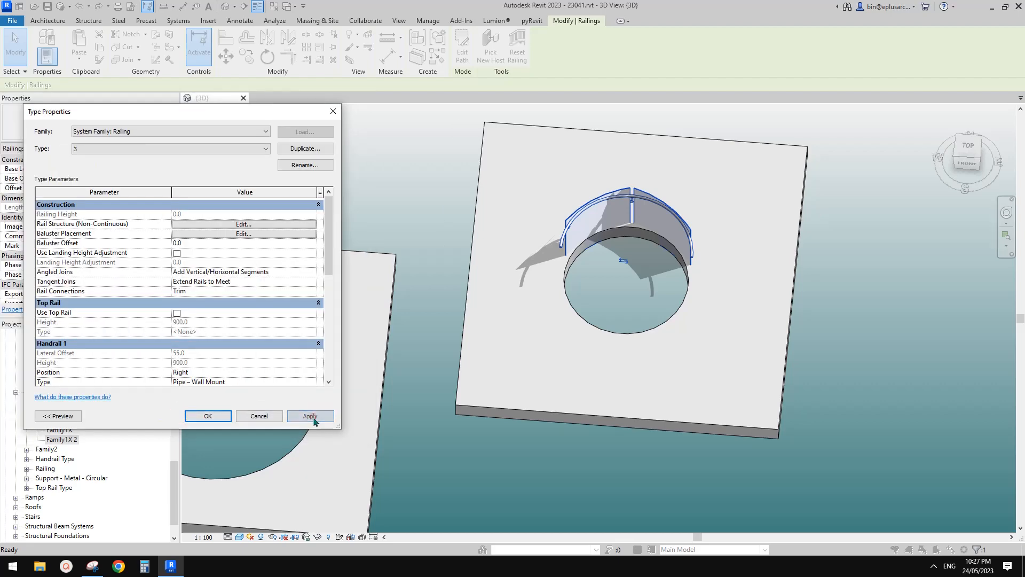
{"action": "left_click", "coordinate": [208, 416]}
Step: Set the small railing's Offset from Path to 55 and inspect the gap between its panels
{"action": "middle_click_drag", "start_coordinate": [416, 359], "coordinate": [716, 195], "text": "shift"}
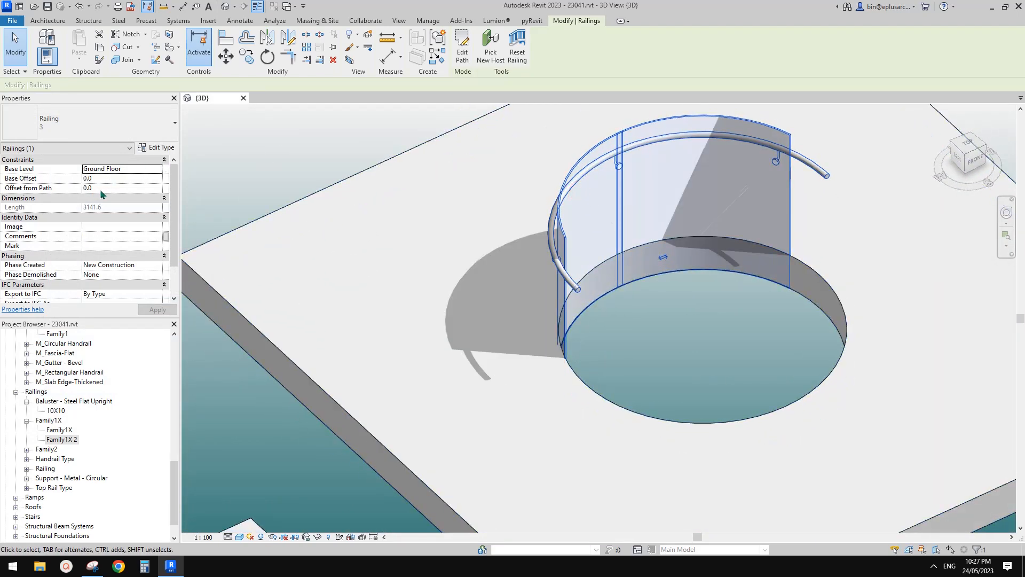
{"action": "key", "text": "Return"}
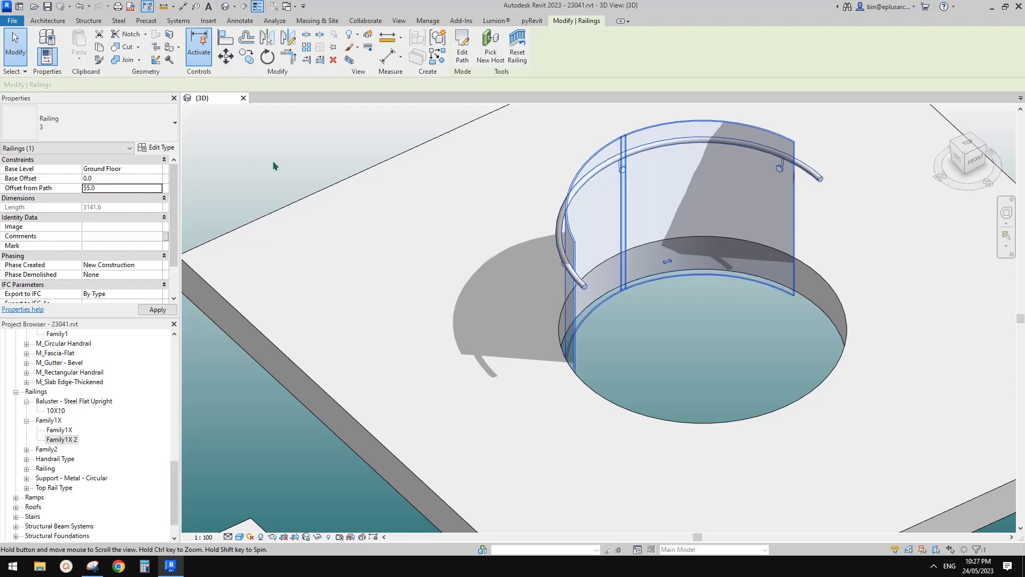
{"action": "middle_click_drag", "start_coordinate": [274, 161], "coordinate": [555, 247], "text": "shift"}
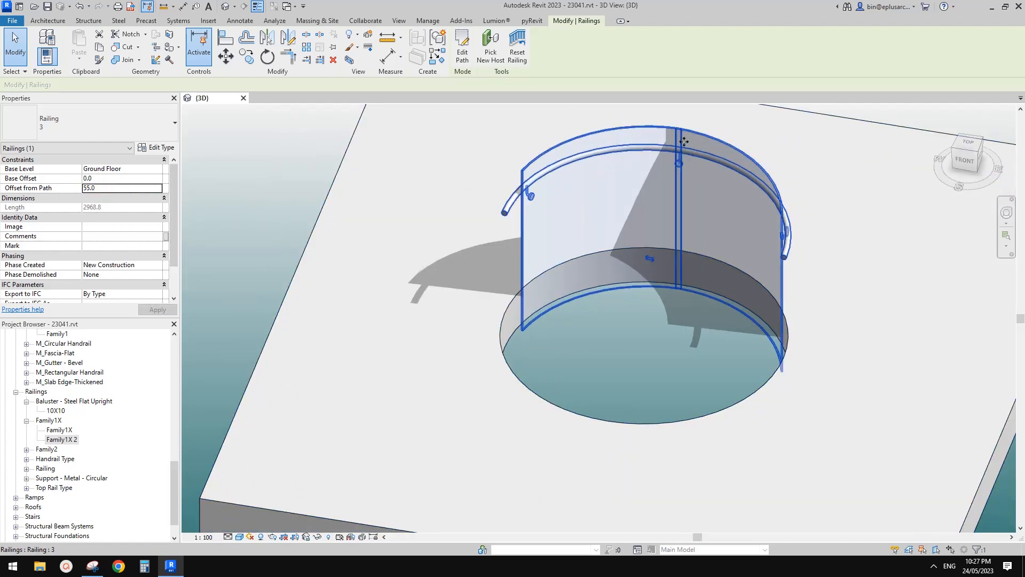
{"action": "middle_click_drag", "start_coordinate": [684, 142], "coordinate": [704, 145], "text": "shift"}
{"action": "scroll", "coordinate": [680, 140], "scroll_direction": "up", "scroll_amount": 1}
{"action": "middle_click_drag", "start_coordinate": [547, 199], "coordinate": [499, 303], "text": "shift"}
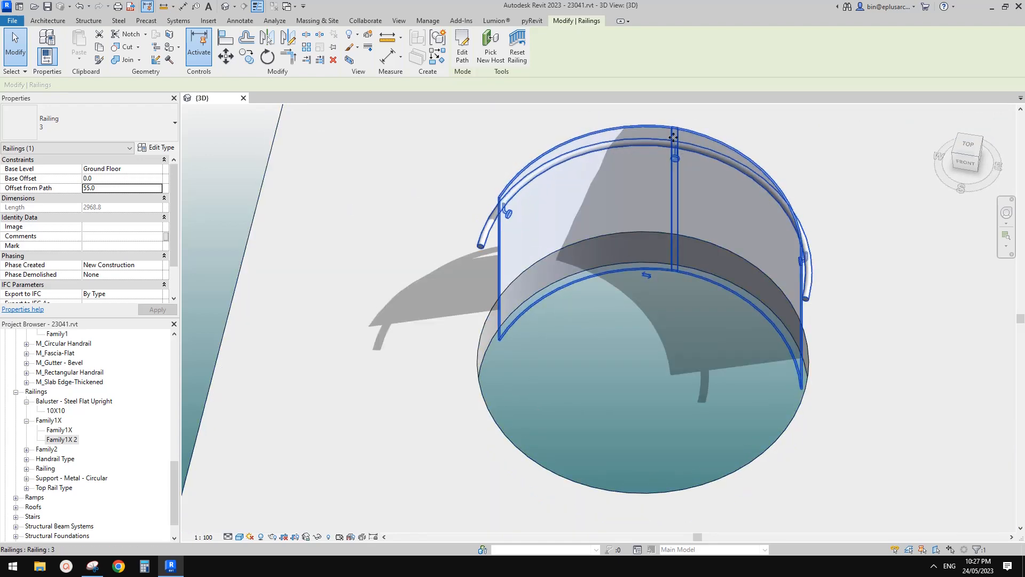
Step: Set the distance from previous to 640 for both the regular baluster and the pattern end of railing type 3
{"action": "left_click", "coordinate": [156, 147]}
{"action": "left_click", "coordinate": [244, 234]}
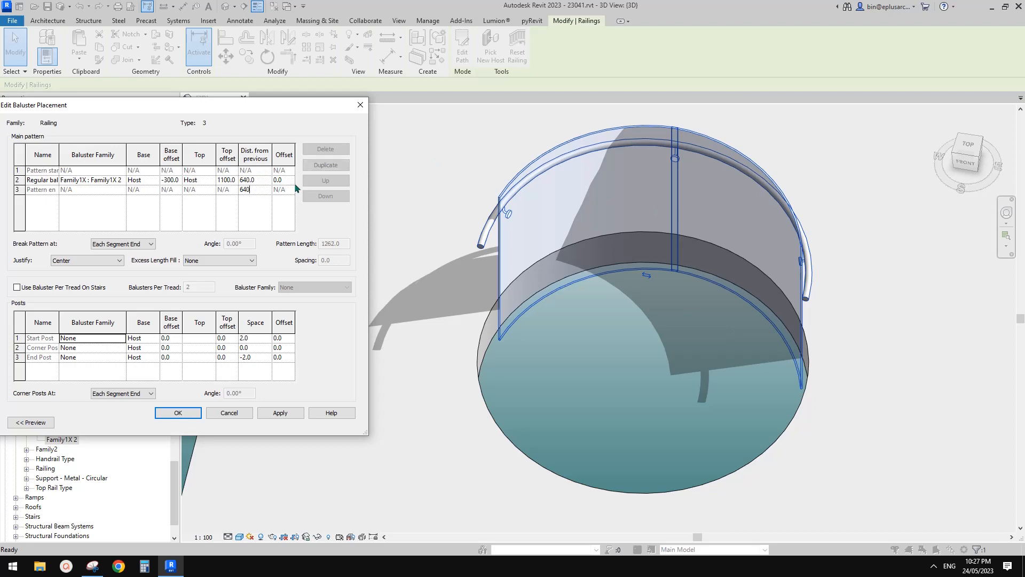
{"action": "left_click", "coordinate": [180, 412]}
{"action": "left_click", "coordinate": [312, 415]}
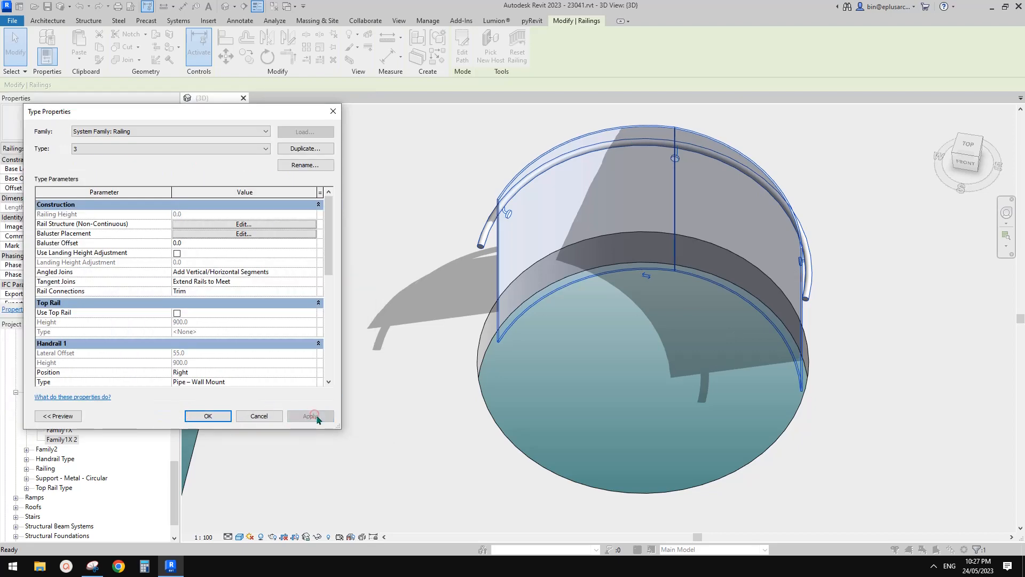
Step: Set the distance from previous to 645 for both the regular baluster and the pattern end of railing type 3
{"action": "left_click", "coordinate": [297, 165]}
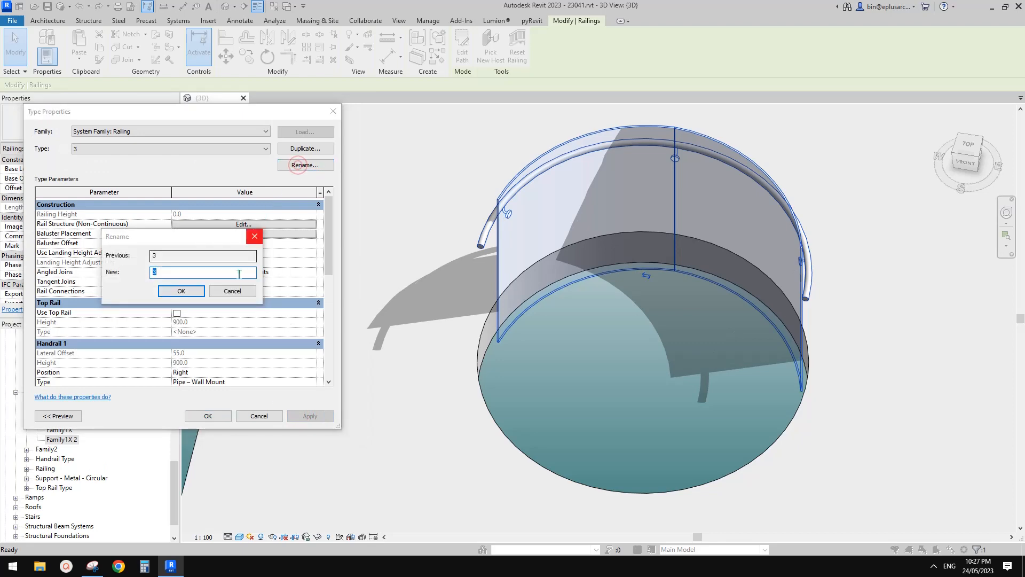
{"action": "left_click", "coordinate": [238, 291]}
{"action": "left_click", "coordinate": [269, 233]}
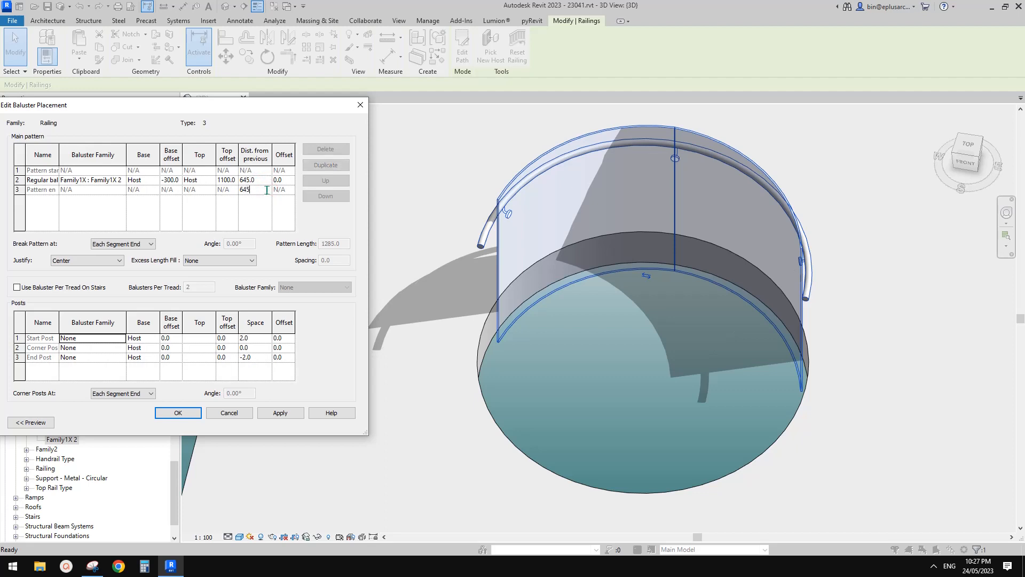
{"action": "left_click", "coordinate": [178, 413]}
{"action": "left_click", "coordinate": [307, 417]}
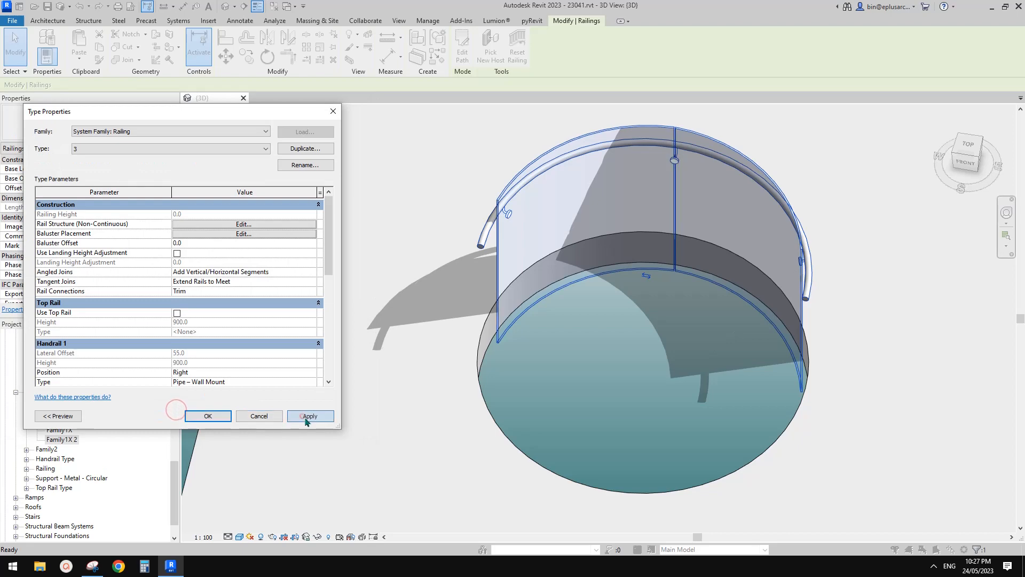
{"action": "left_click", "coordinate": [217, 414]}
Step: Select the small railing's handrail and change its type's supports layout to Fixed Number
{"action": "middle_click_drag", "start_coordinate": [834, 219], "coordinate": [683, 205], "text": "shift"}
{"action": "scroll", "coordinate": [707, 176], "scroll_direction": "up", "scroll_amount": 2}
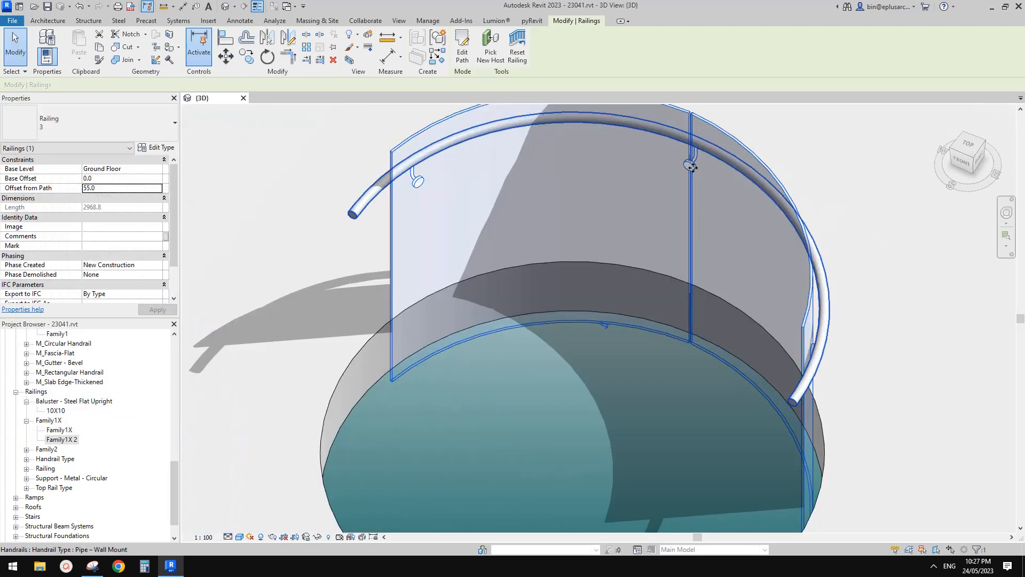
{"action": "key", "text": "Tab"}
{"action": "left_click", "coordinate": [371, 196]}
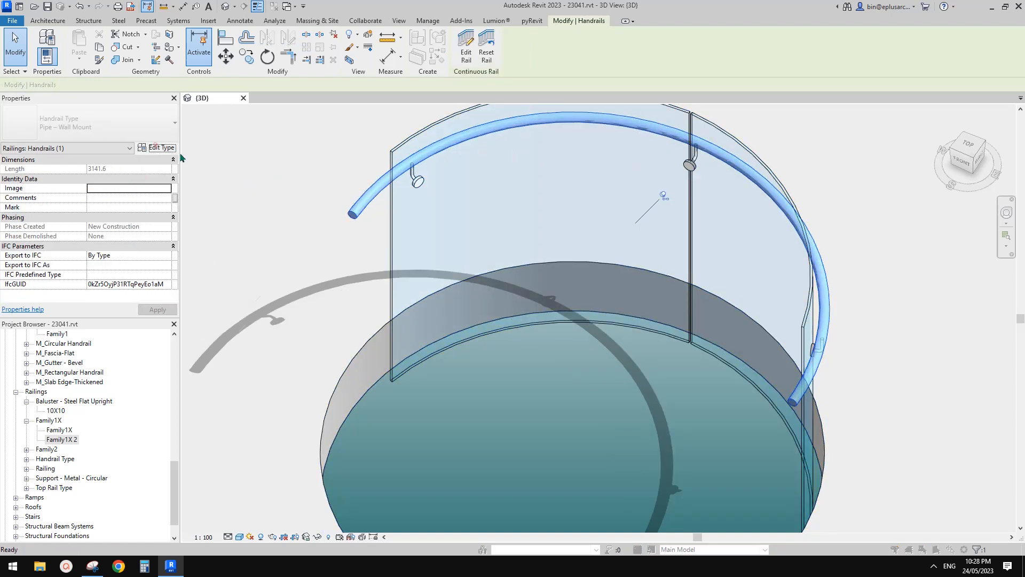
{"action": "left_click", "coordinate": [156, 148]}
{"action": "scroll", "coordinate": [210, 331], "scroll_direction": "down", "scroll_amount": 6}
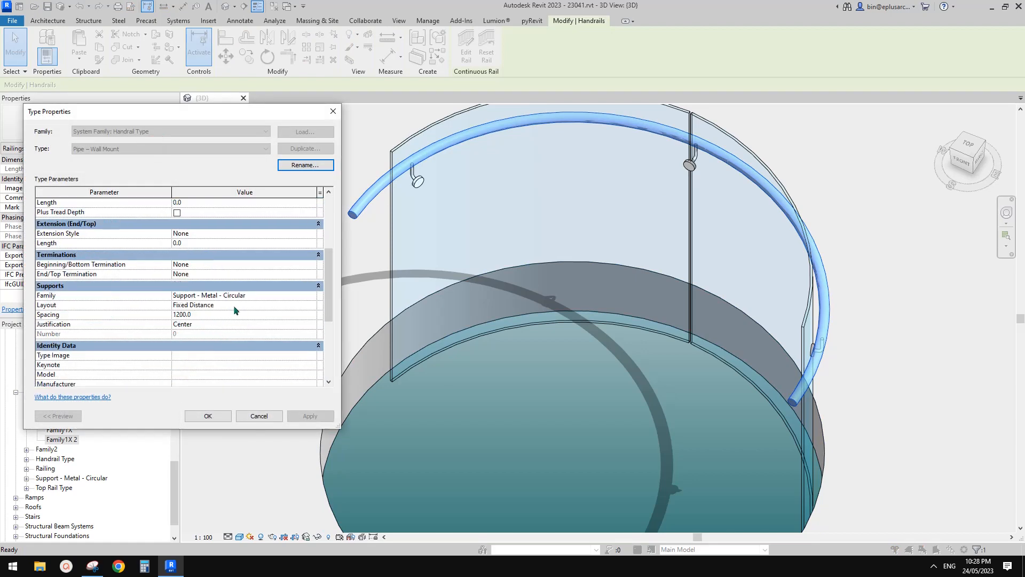
{"action": "left_click", "coordinate": [235, 306]}
{"action": "left_click", "coordinate": [312, 306]}
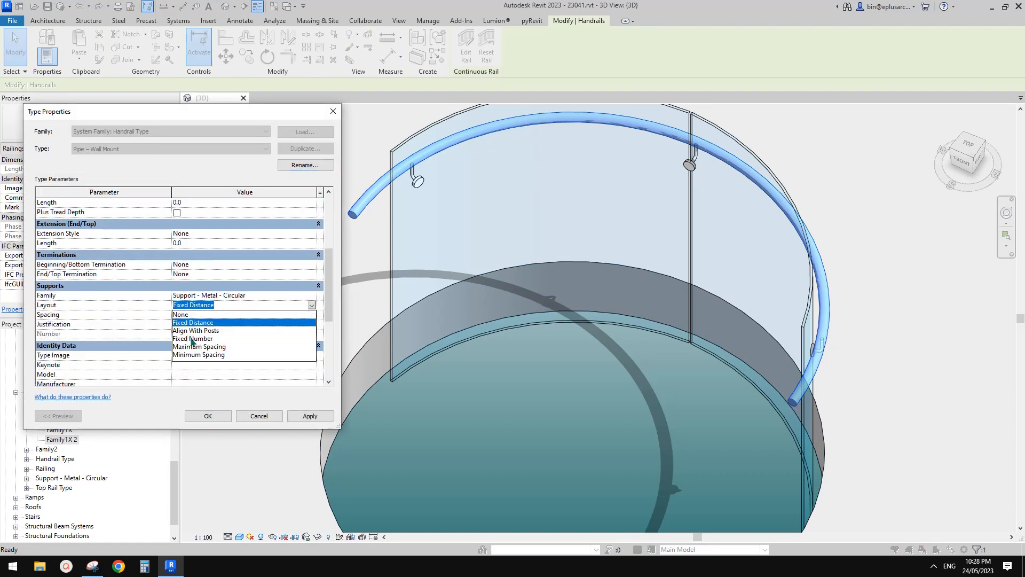
{"action": "left_click", "coordinate": [192, 339]}
{"action": "left_click", "coordinate": [312, 415]}
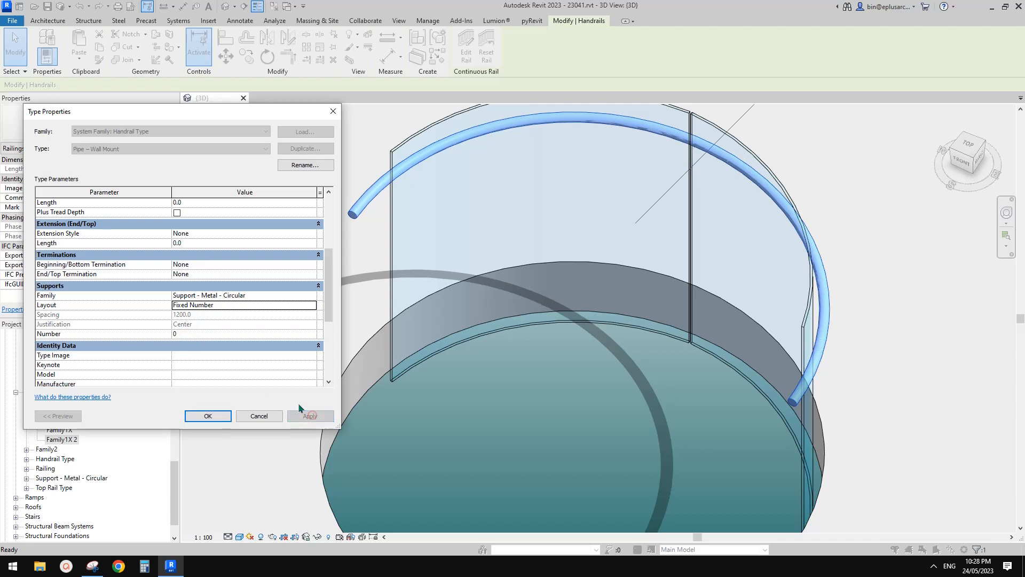
Step: Try 2 supports on the wall-mount handrail type, and set the final number of supports to 4
{"action": "left_click", "coordinate": [200, 335]}
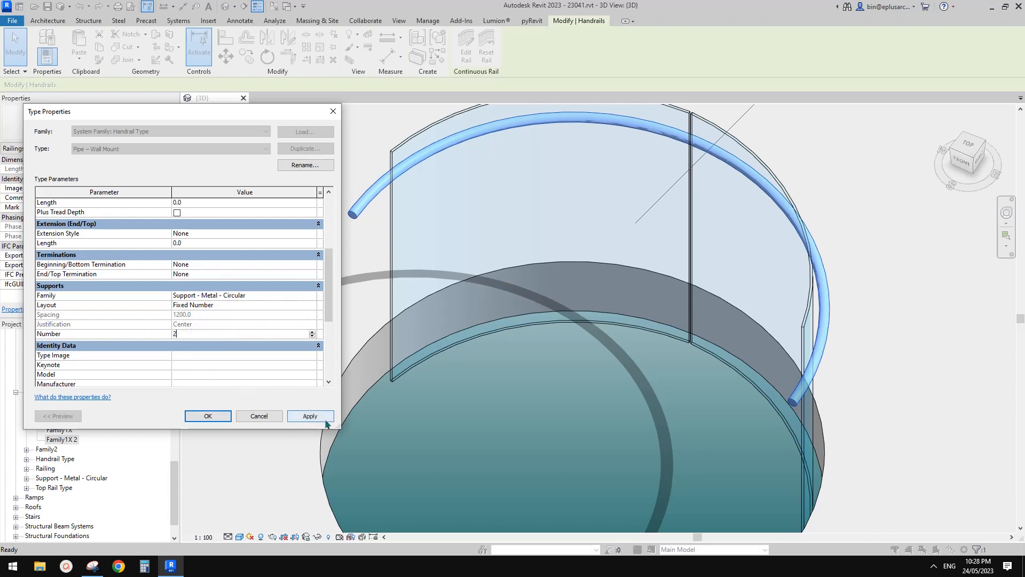
{"action": "left_click", "coordinate": [325, 419]}
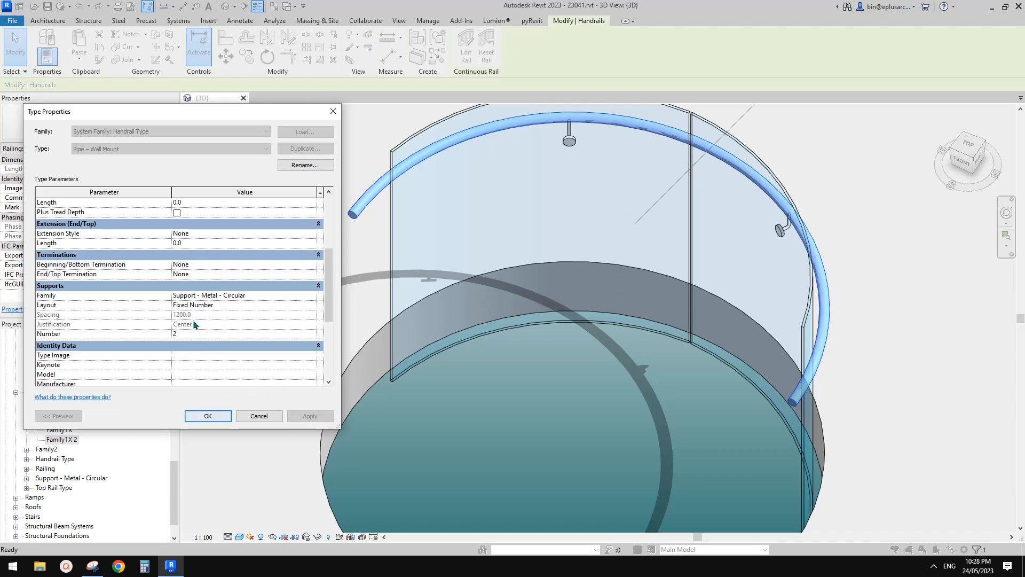
{"action": "scroll", "coordinate": [195, 331], "scroll_direction": "down", "scroll_amount": 1}
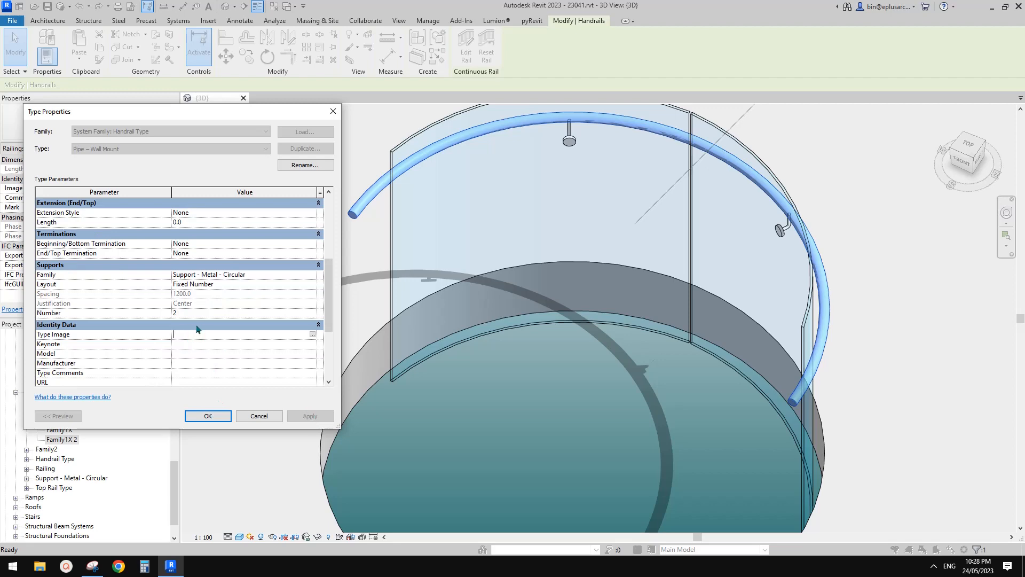
{"action": "type", "text": "4"}
{"action": "left_click", "coordinate": [314, 416]}
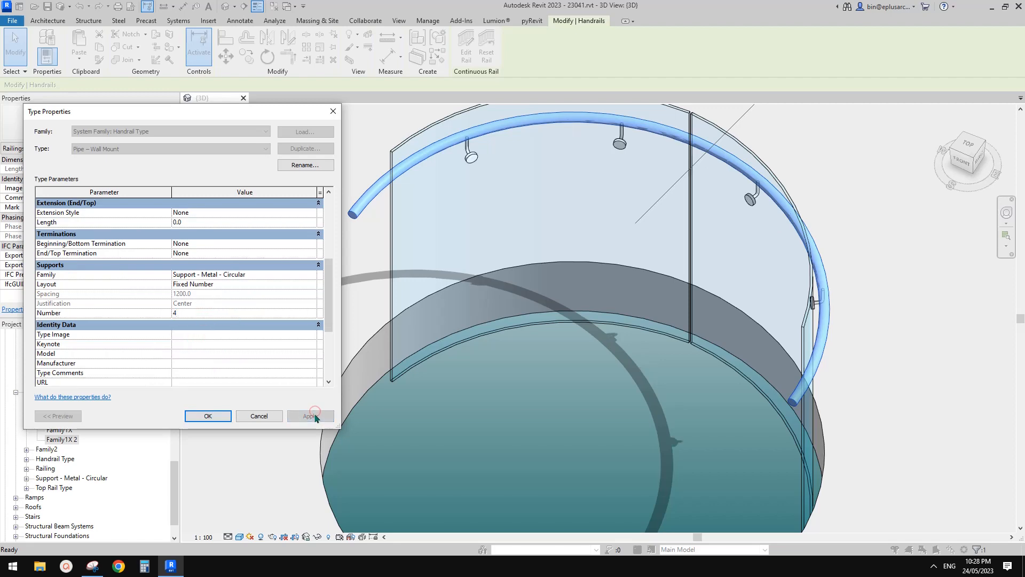
{"action": "left_click", "coordinate": [228, 415]}
{"action": "key", "text": "Escape"}
Step: Review the finished small railing and compare its supports and panels with the railing on the larger opening
{"action": "scroll", "coordinate": [596, 290], "scroll_direction": "down", "scroll_amount": 6}
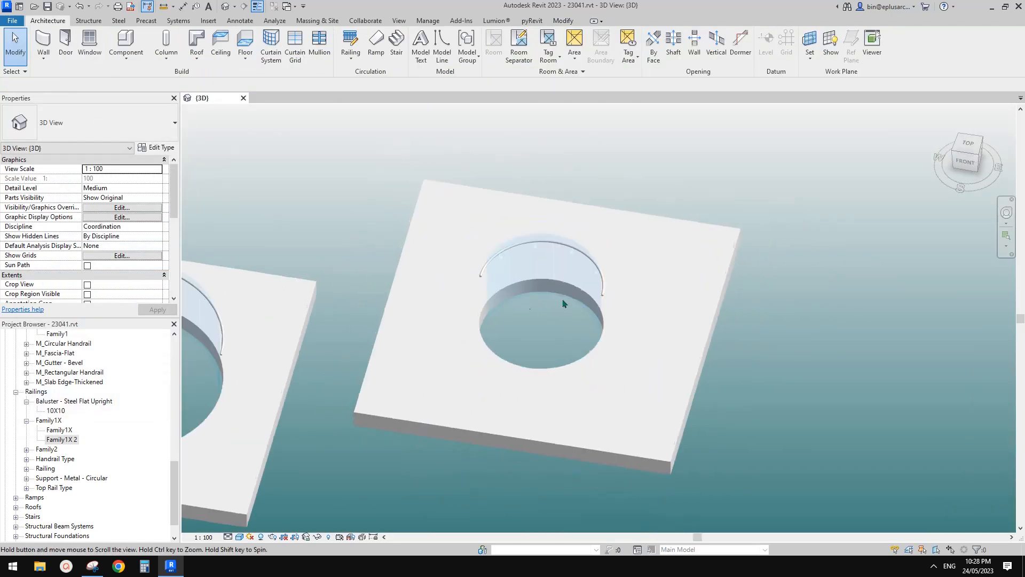
{"action": "middle_click_drag", "start_coordinate": [597, 290], "coordinate": [731, 288]}
{"action": "scroll", "coordinate": [636, 298], "scroll_direction": "down", "scroll_amount": 3}
{"action": "scroll", "coordinate": [672, 267], "scroll_direction": "up", "scroll_amount": 1}
{"action": "left_click", "coordinate": [668, 264]}
{"action": "scroll", "coordinate": [599, 265], "scroll_direction": "up", "scroll_amount": 3}
{"action": "key", "text": "Escape"}
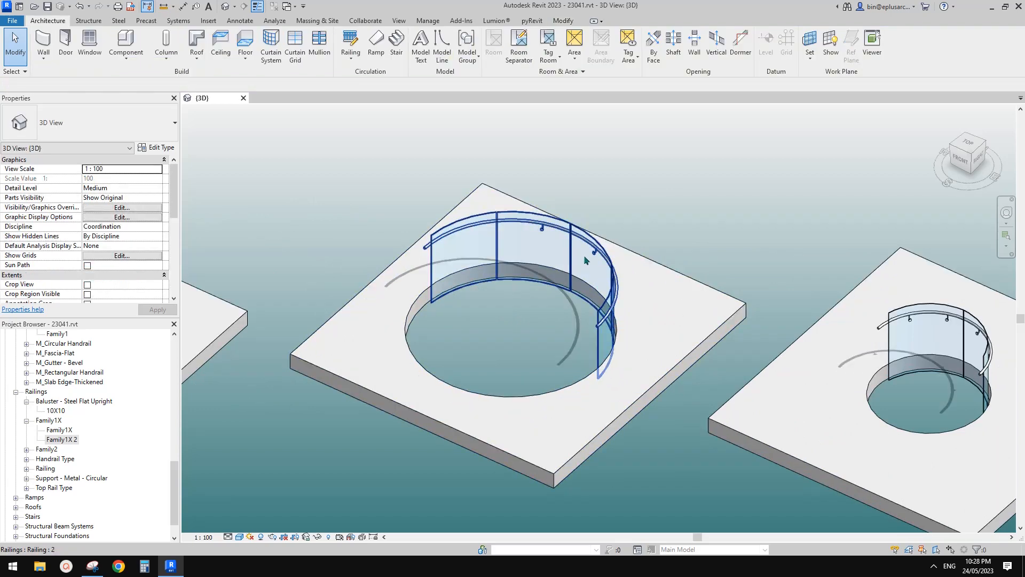
Step: Try deleting the floor with the smaller opening together with its railing, and undo the deletion
{"action": "left_click", "coordinate": [585, 257]}
{"action": "middle_click_drag", "start_coordinate": [505, 270], "coordinate": [620, 250]}
{"action": "scroll", "coordinate": [604, 248], "scroll_direction": "down", "scroll_amount": 1}
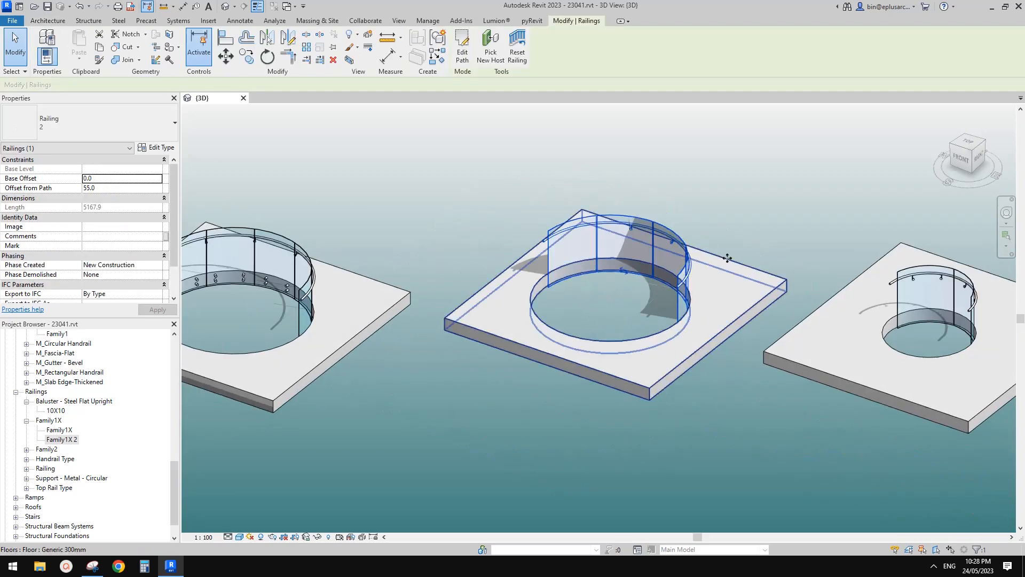
{"action": "middle_click_drag", "start_coordinate": [728, 256], "coordinate": [542, 244]}
{"action": "left_click_drag", "start_coordinate": [827, 196], "coordinate": [698, 361]}
{"action": "middle_click_drag", "start_coordinate": [728, 336], "coordinate": [704, 342]}
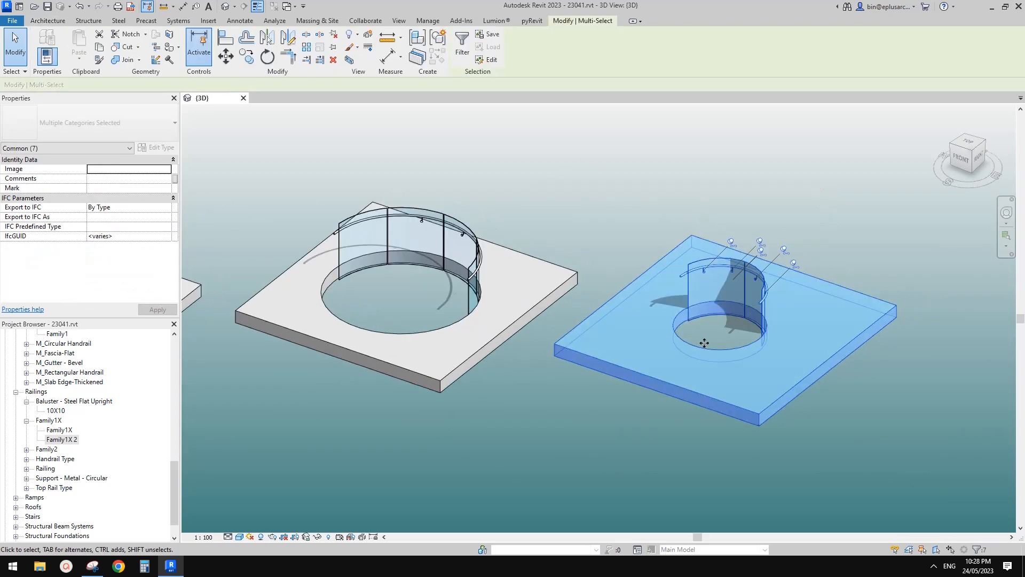
{"action": "key", "text": "Delete"}
{"action": "middle_click_drag", "start_coordinate": [572, 336], "coordinate": [707, 322]}
{"action": "scroll", "coordinate": [707, 322], "scroll_direction": "down", "scroll_amount": 2}
{"action": "middle_click_drag", "start_coordinate": [605, 343], "coordinate": [794, 341]}
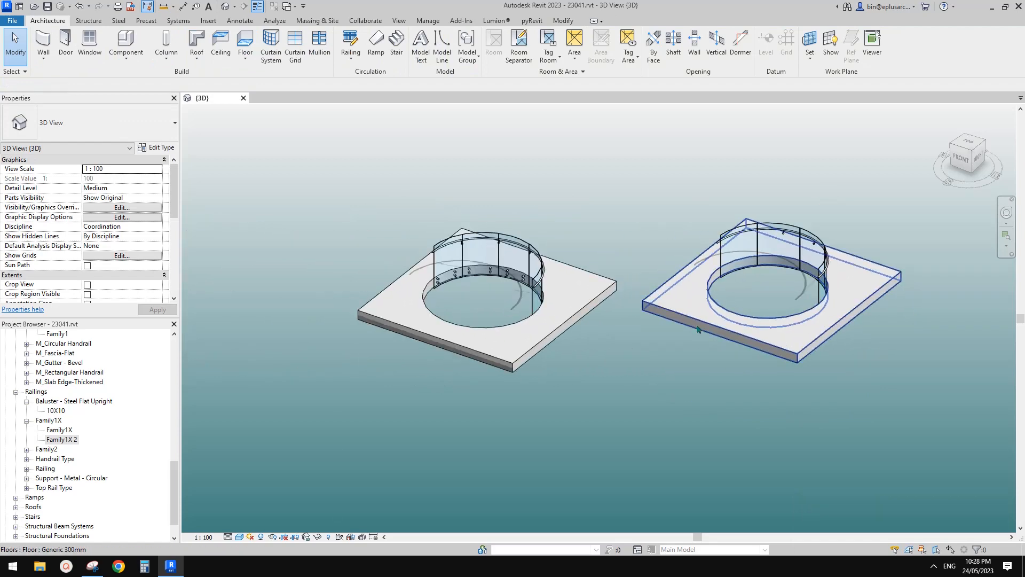
{"action": "middle_click_drag", "start_coordinate": [697, 329], "coordinate": [534, 341], "text": "shift"}
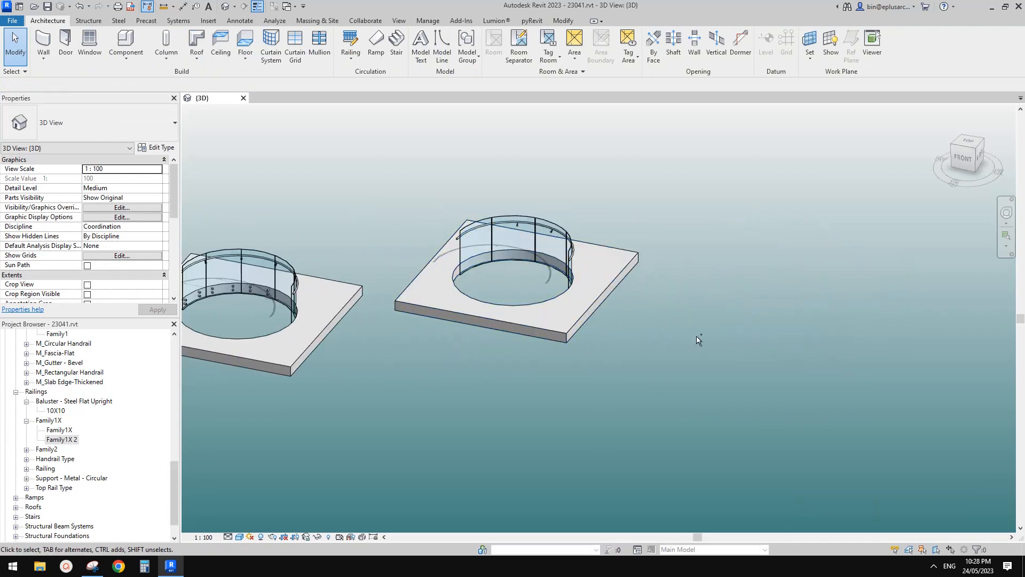
{"action": "key", "text": "ctrl+z"}
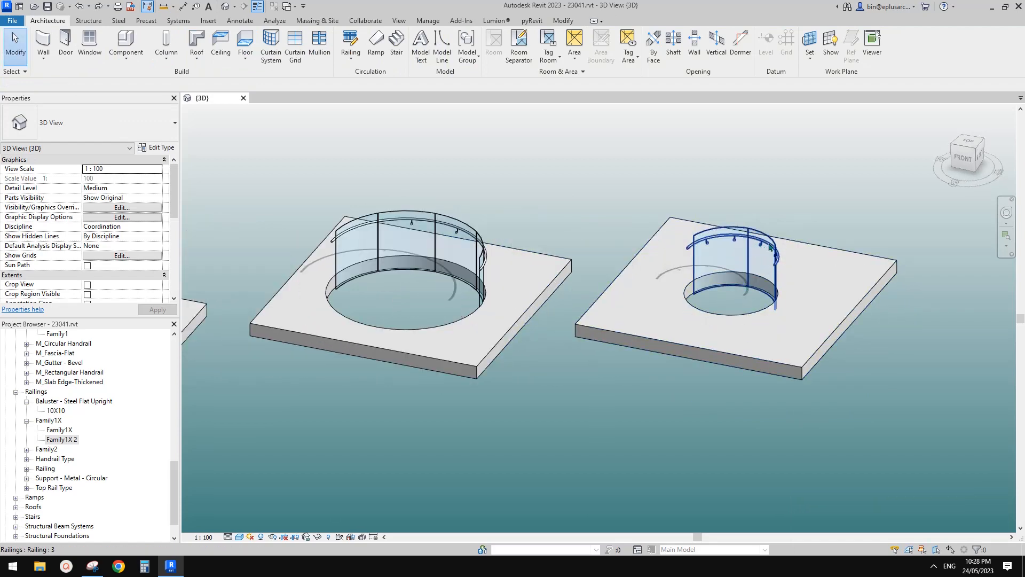
Step: Examine the railing on the smaller opening side by side with the one on the larger opening
{"action": "scroll", "coordinate": [744, 315], "scroll_direction": "down", "scroll_amount": 1}
{"action": "middle_click_drag", "start_coordinate": [634, 312], "coordinate": [669, 303]}
{"action": "scroll", "coordinate": [726, 301], "scroll_direction": "up", "scroll_amount": 1}
{"action": "scroll", "coordinate": [757, 314], "scroll_direction": "down", "scroll_amount": 1}
{"action": "scroll", "coordinate": [735, 315], "scroll_direction": "up", "scroll_amount": 2}
{"action": "scroll", "coordinate": [706, 313], "scroll_direction": "down", "scroll_amount": 1}
{"action": "scroll", "coordinate": [701, 298], "scroll_direction": "up", "scroll_amount": 1}
{"action": "scroll", "coordinate": [667, 296], "scroll_direction": "down", "scroll_amount": 1}
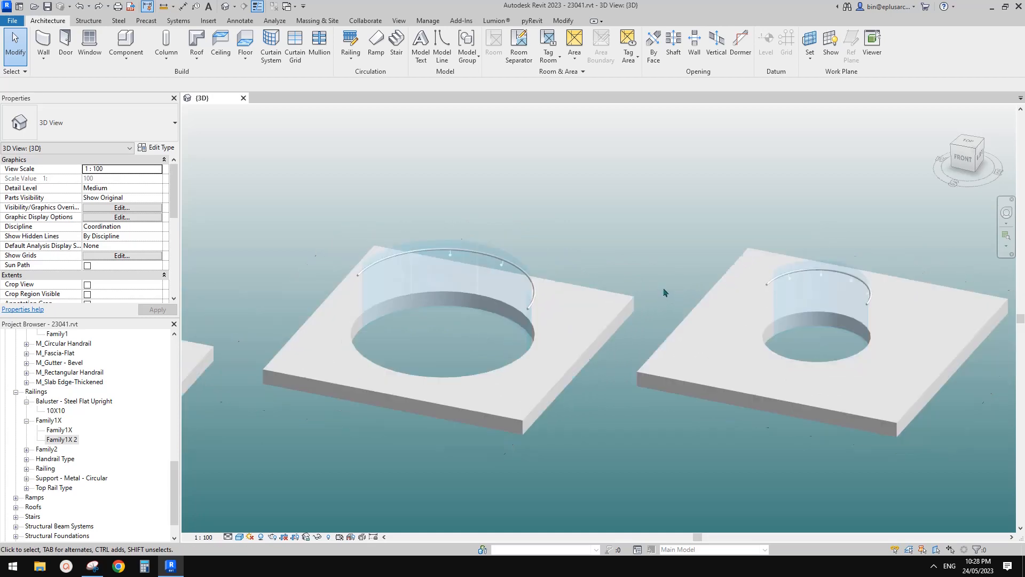
Step: Select the middle railing, compare its panels and supports with the railings on the other two floors, and clear the selection
{"action": "left_click", "coordinate": [462, 286]}
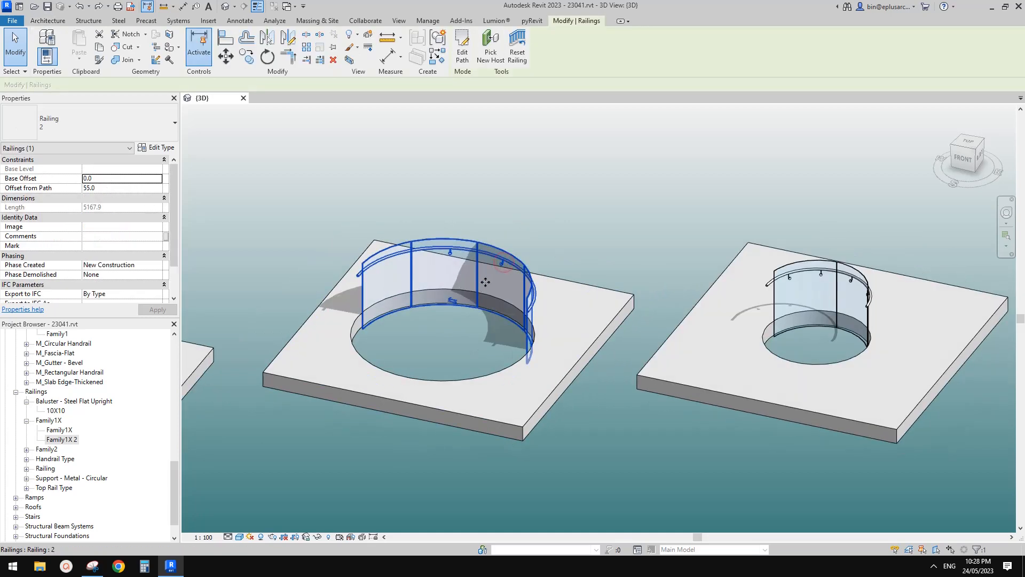
{"action": "scroll", "coordinate": [509, 294], "scroll_direction": "down", "scroll_amount": 4}
{"action": "middle_click_drag", "start_coordinate": [508, 295], "coordinate": [591, 271]}
{"action": "middle_click_drag", "start_coordinate": [413, 337], "coordinate": [422, 375], "text": "shift"}
{"action": "scroll", "coordinate": [337, 295], "scroll_direction": "up", "scroll_amount": 3}
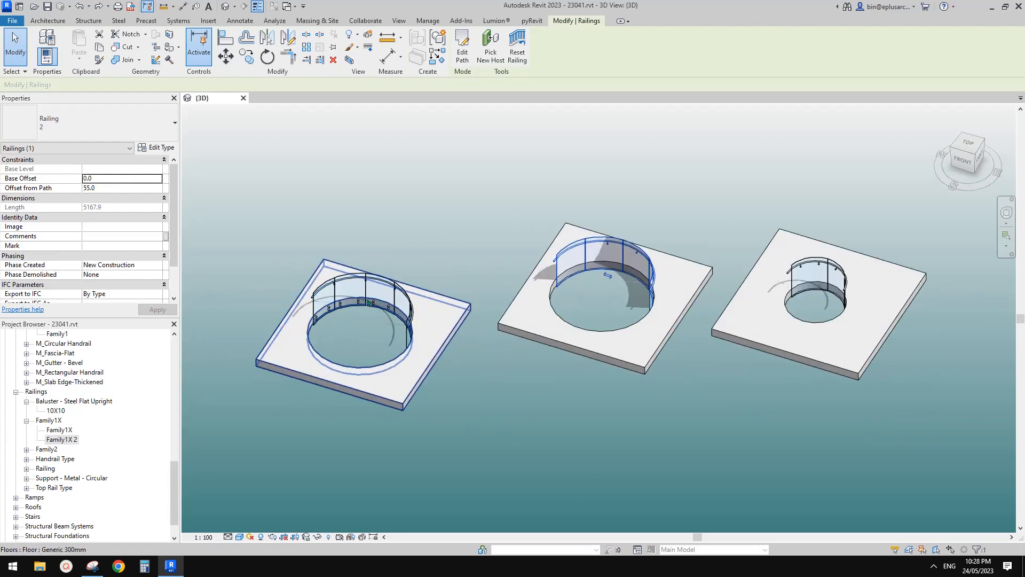
{"action": "mouse_move", "coordinate": [455, 303]}
{"action": "middle_mouse_down"}
{"action": "mouse_move", "coordinate": [467, 298]}
{"action": "mouse_move", "coordinate": [447, 296]}
{"action": "middle_mouse_up"}
{"action": "scroll", "coordinate": [436, 305], "scroll_direction": "up", "scroll_amount": 2}
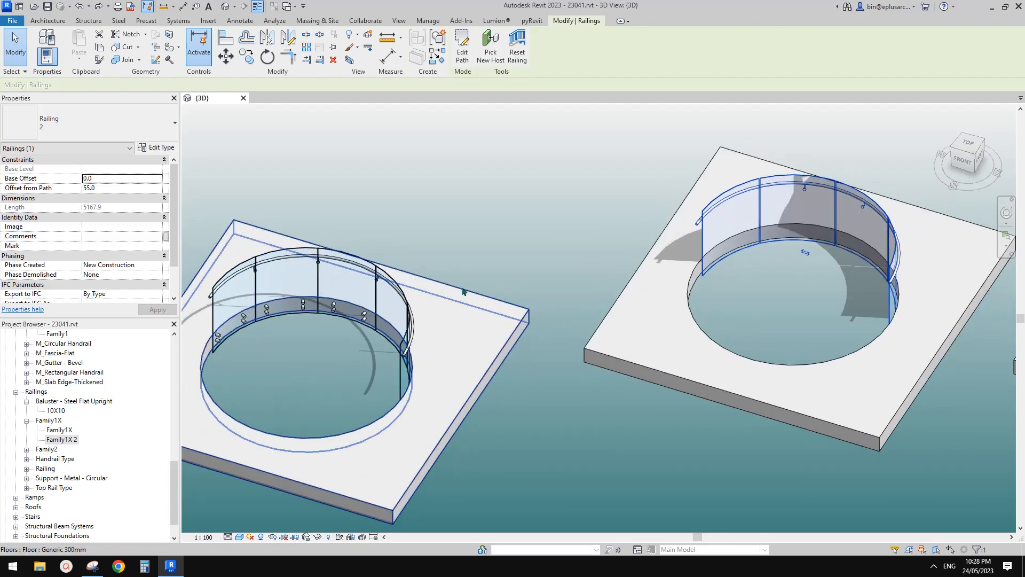
{"action": "scroll", "coordinate": [470, 293], "scroll_direction": "down", "scroll_amount": 1}
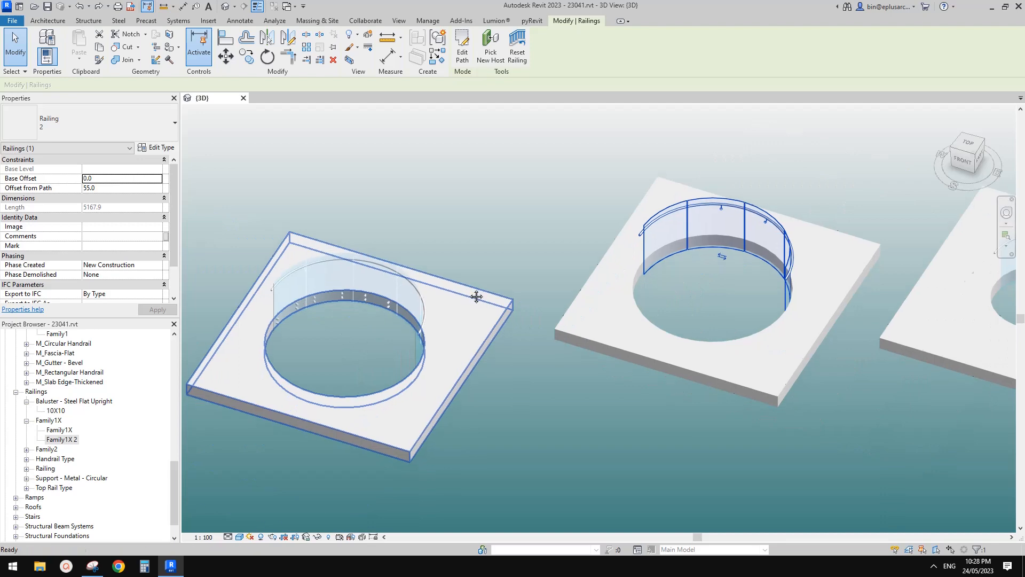
{"action": "scroll", "coordinate": [506, 291], "scroll_direction": "down", "scroll_amount": 2}
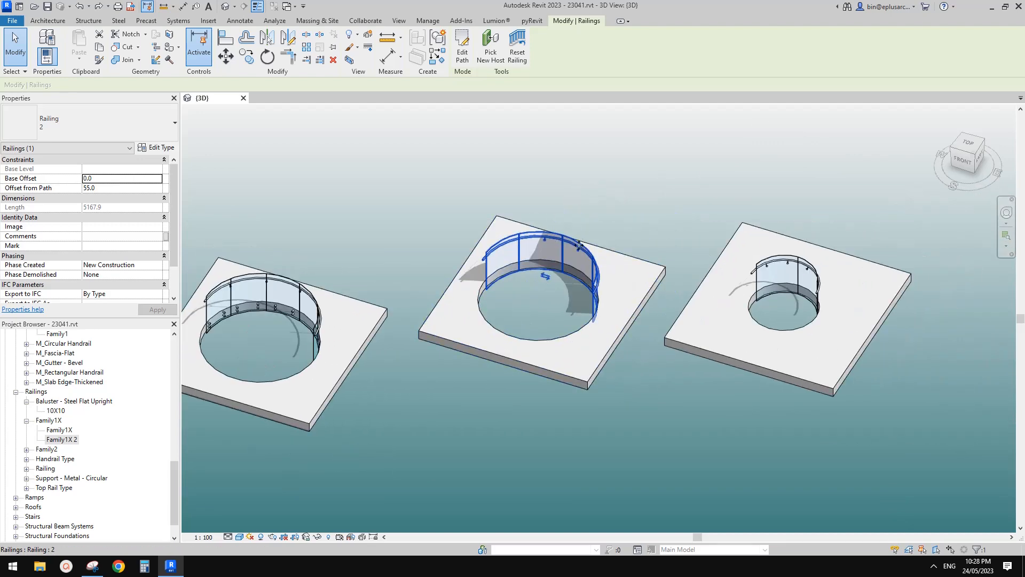
{"action": "scroll", "coordinate": [587, 243], "scroll_direction": "up", "scroll_amount": 2}
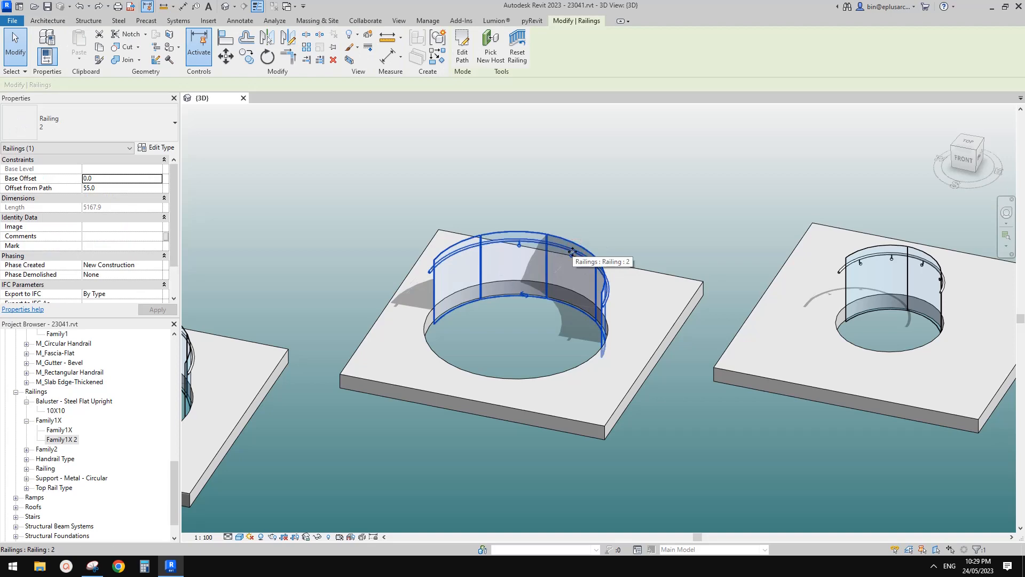
{"action": "left_click", "coordinate": [593, 250]}
{"action": "scroll", "coordinate": [596, 250], "scroll_direction": "down", "scroll_amount": 2}
{"action": "middle_click_drag", "start_coordinate": [612, 249], "coordinate": [706, 291]}
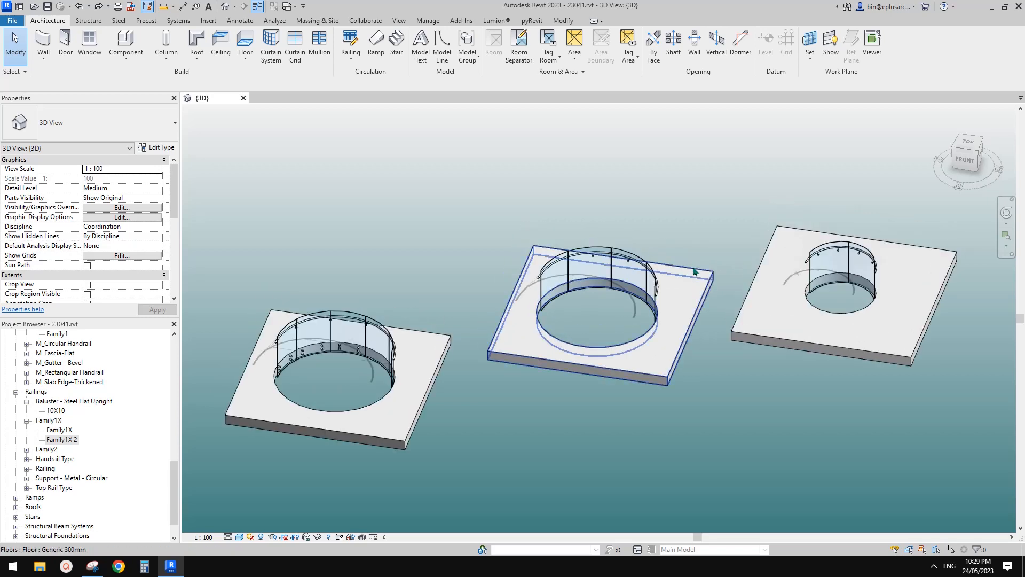
{"action": "middle_click_drag", "start_coordinate": [695, 278], "coordinate": [666, 254], "text": "shift"}
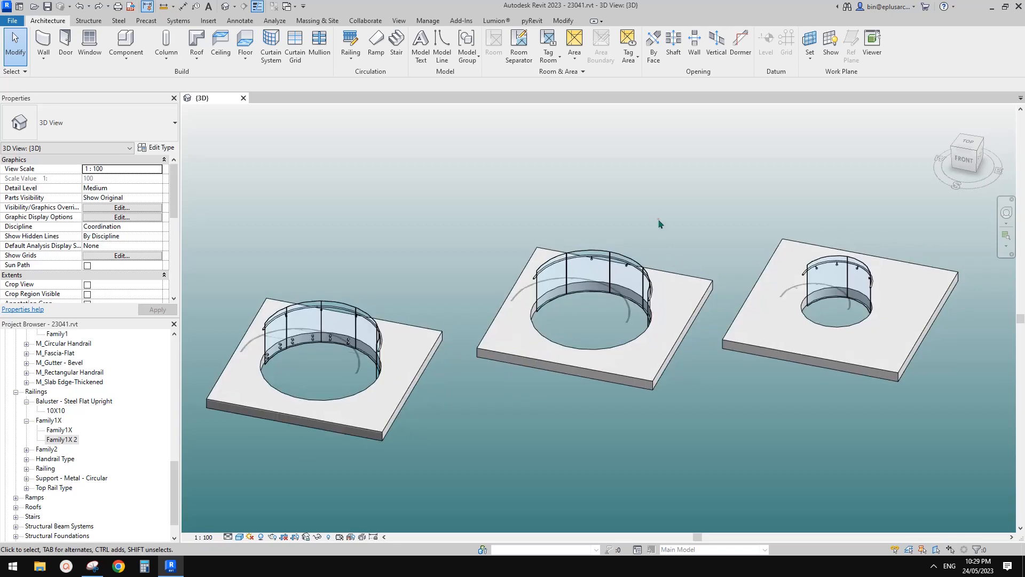